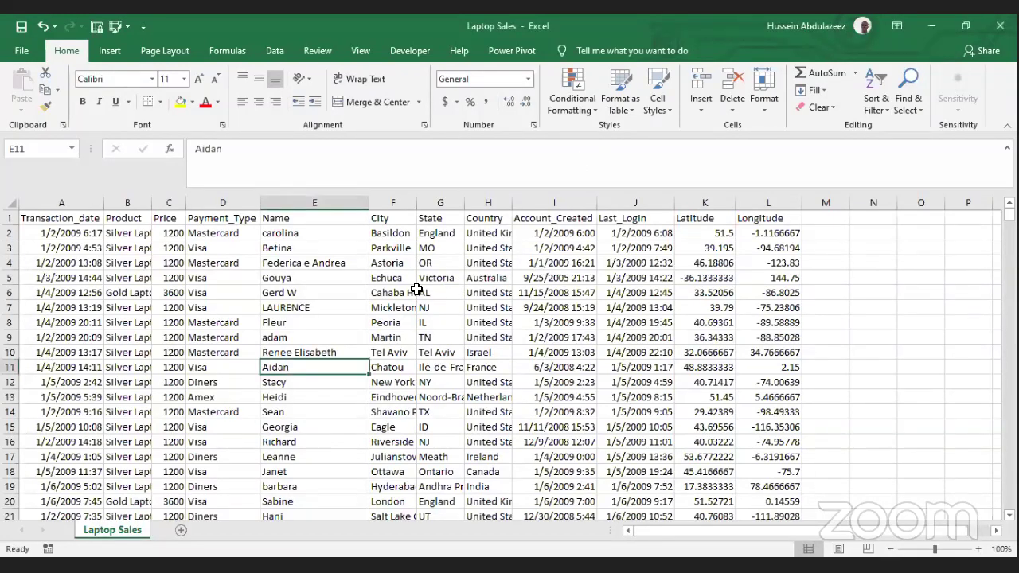
Step: Autofit the width of the City column to its longest entry
{"action": "left_click", "coordinate": [328, 303]}
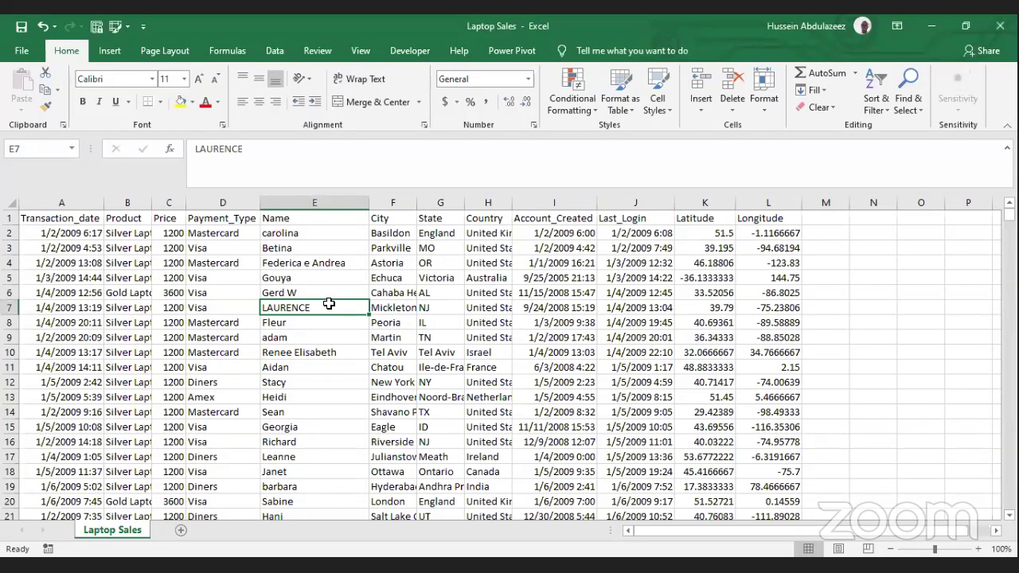
{"action": "key", "text": "Right"}
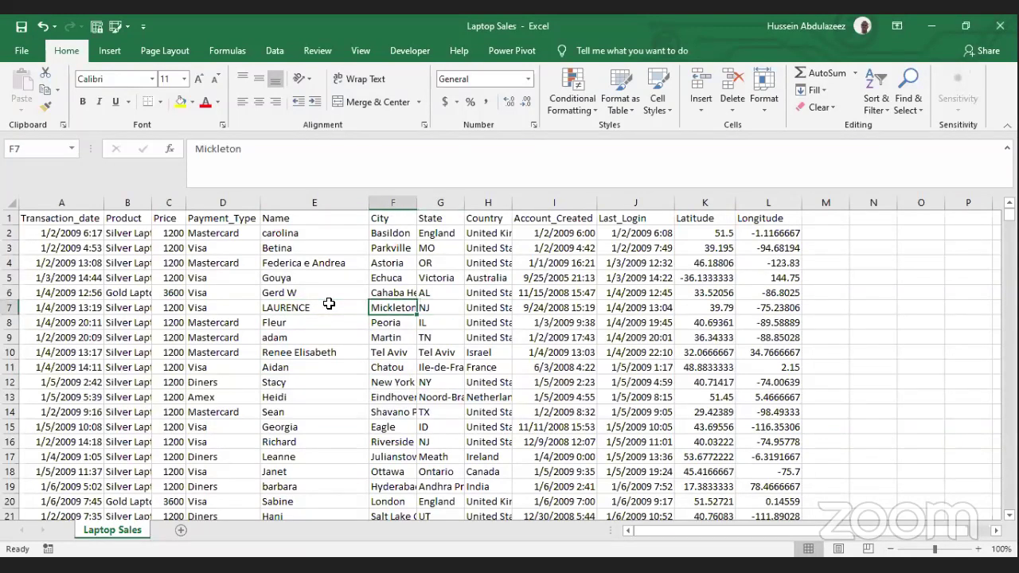
{"action": "key", "text": "Left"}
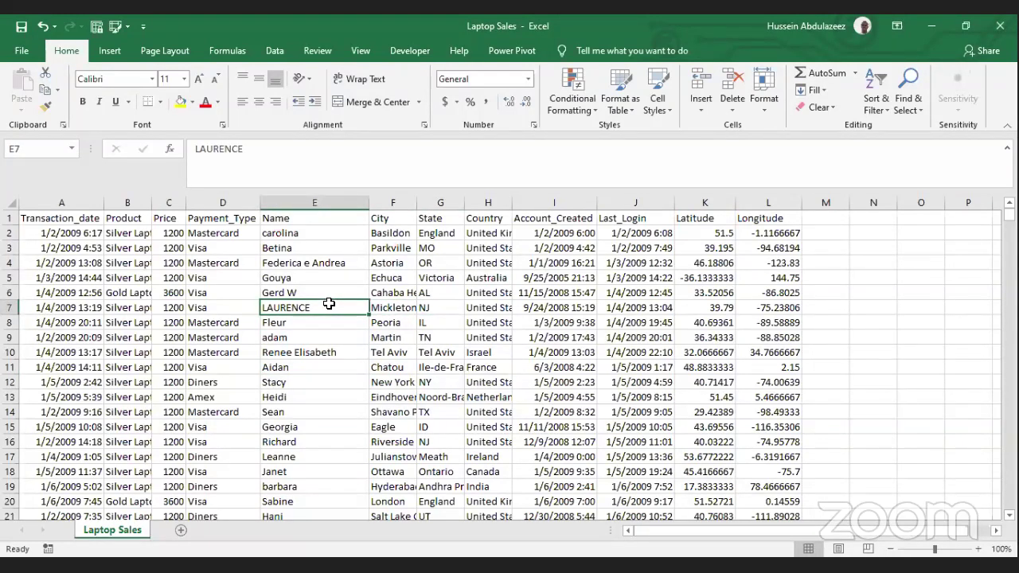
{"action": "double_click", "coordinate": [419, 207]}
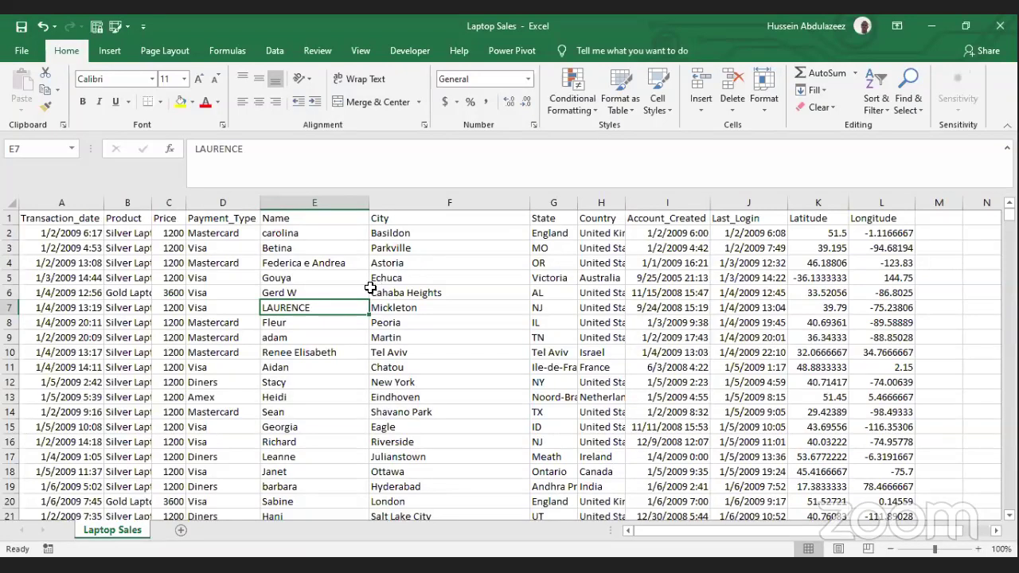
Step: Examine individual cells of the first records across the Product, Payment_Type, Name and City columns
{"action": "left_click", "coordinate": [341, 291]}
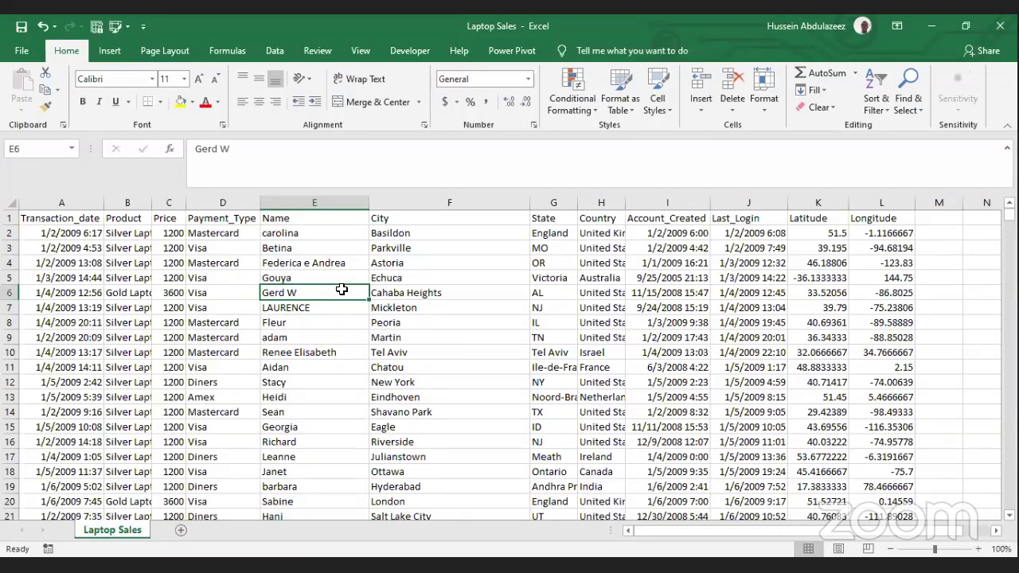
{"action": "left_click", "coordinate": [424, 301]}
{"action": "key", "text": "Left"}
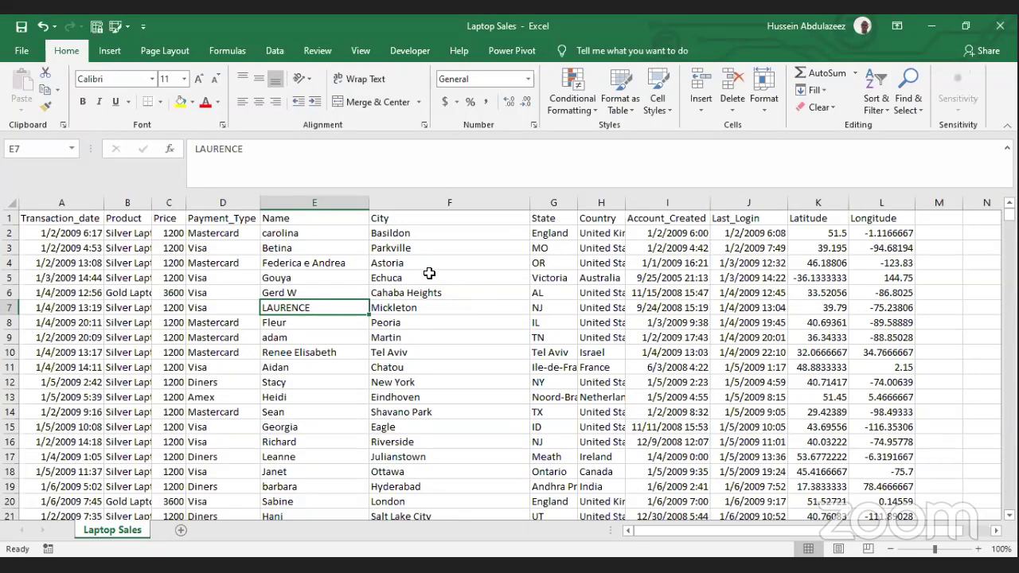
{"action": "left_click", "coordinate": [281, 218]}
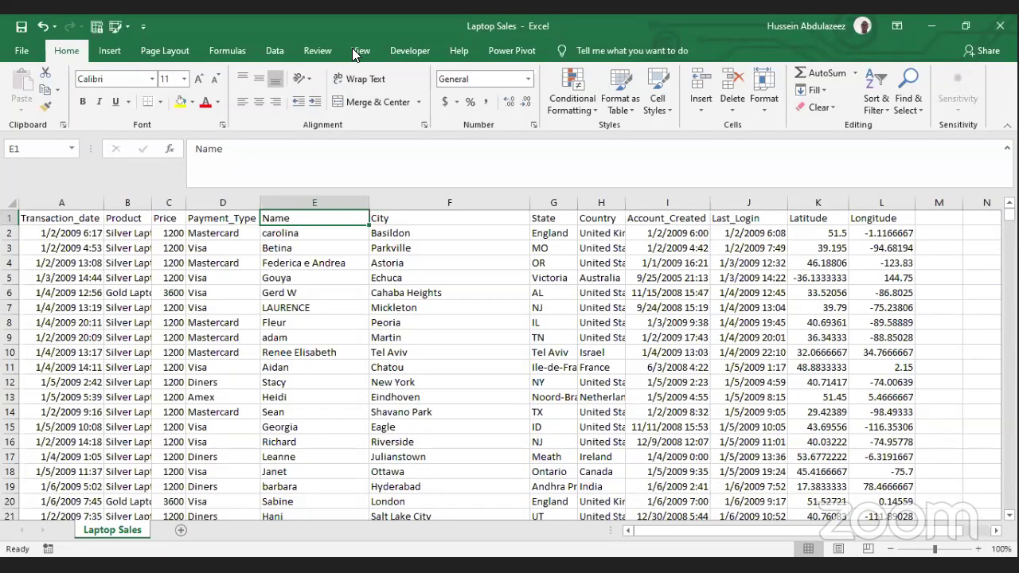
{"action": "left_click", "coordinate": [428, 278]}
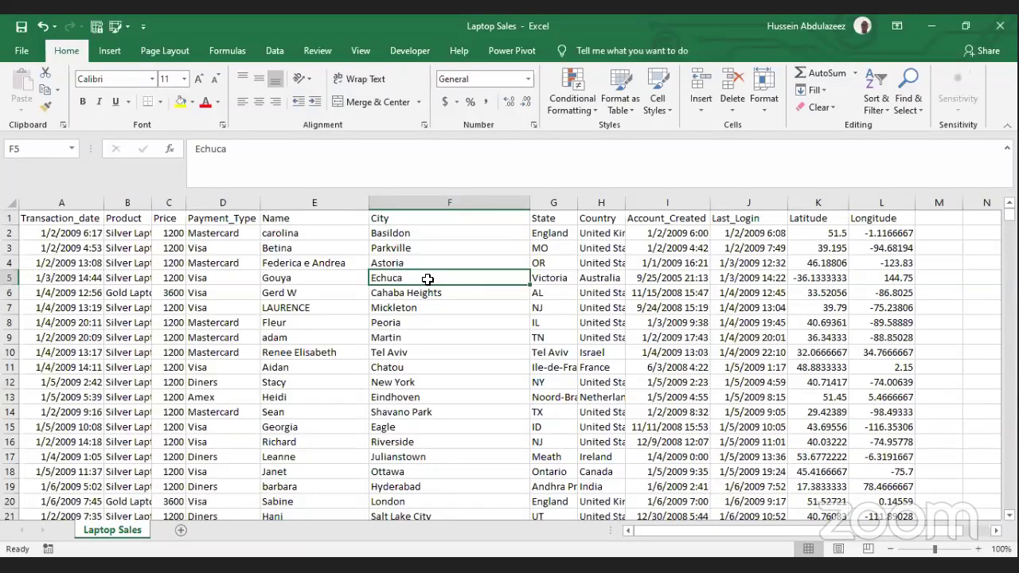
{"action": "key", "text": "Left"}
{"action": "key", "text": "Left"}
{"action": "key", "text": "Left"}
{"action": "key", "text": "Left"}
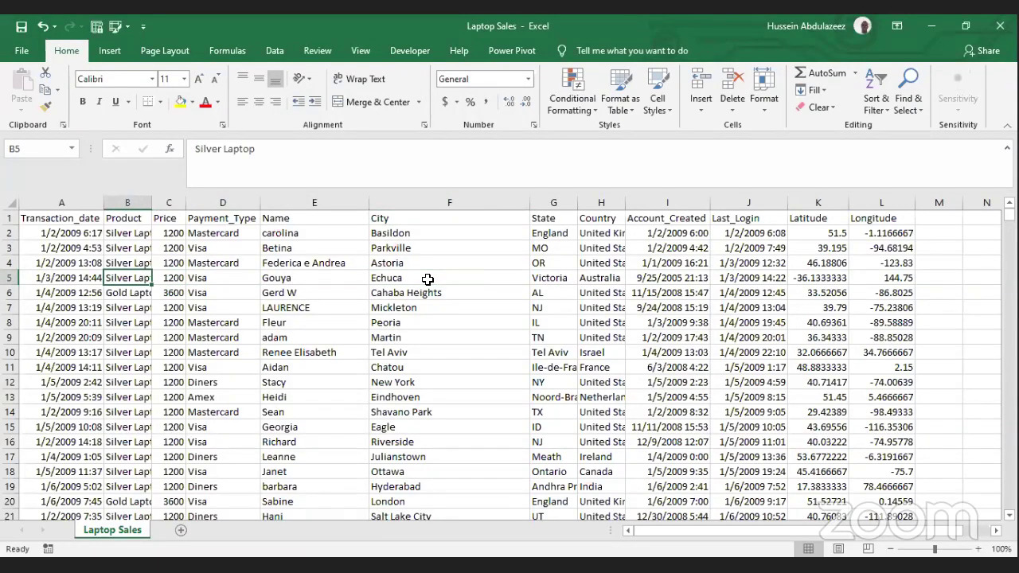
{"action": "key", "text": "Up"}
{"action": "key", "text": "Up"}
{"action": "key", "text": "Left"}
{"action": "key", "text": "Right"}
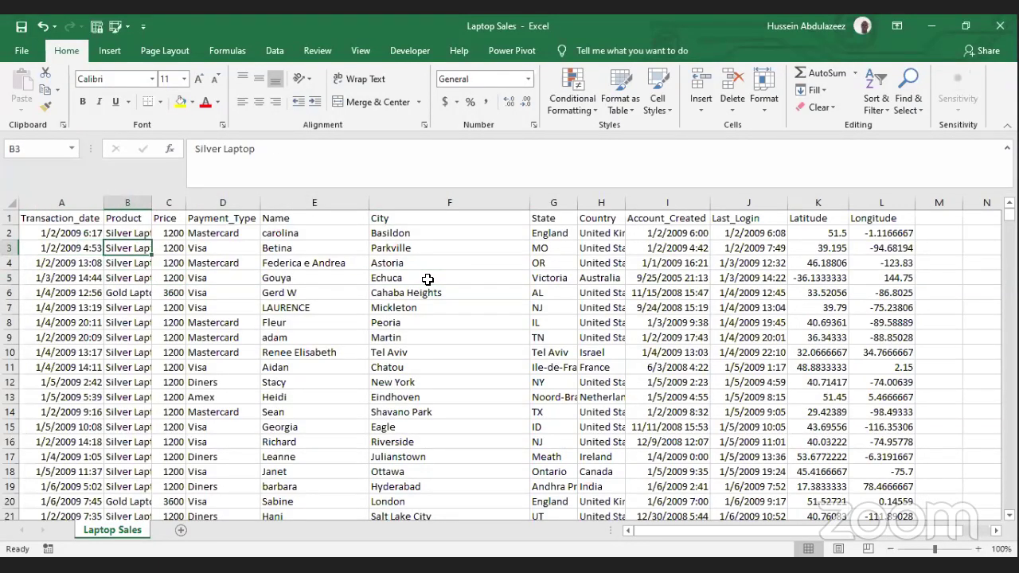
{"action": "key", "text": "Right"}
{"action": "key", "text": "Right"}
{"action": "key", "text": "Right"}
{"action": "key", "text": "Right"}
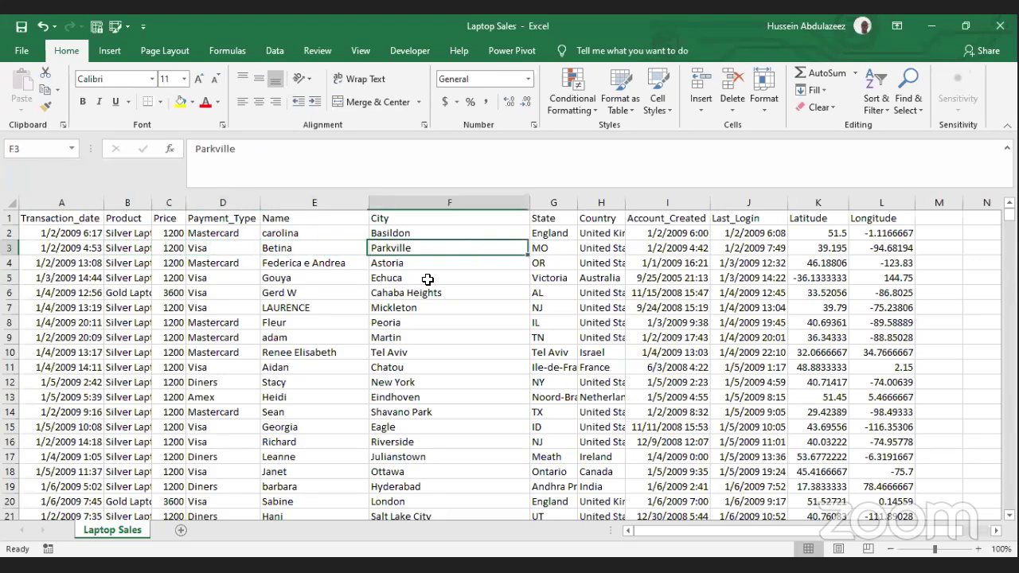
{"action": "key", "text": "Left"}
{"action": "key", "text": "Left"}
{"action": "key", "text": "Down"}
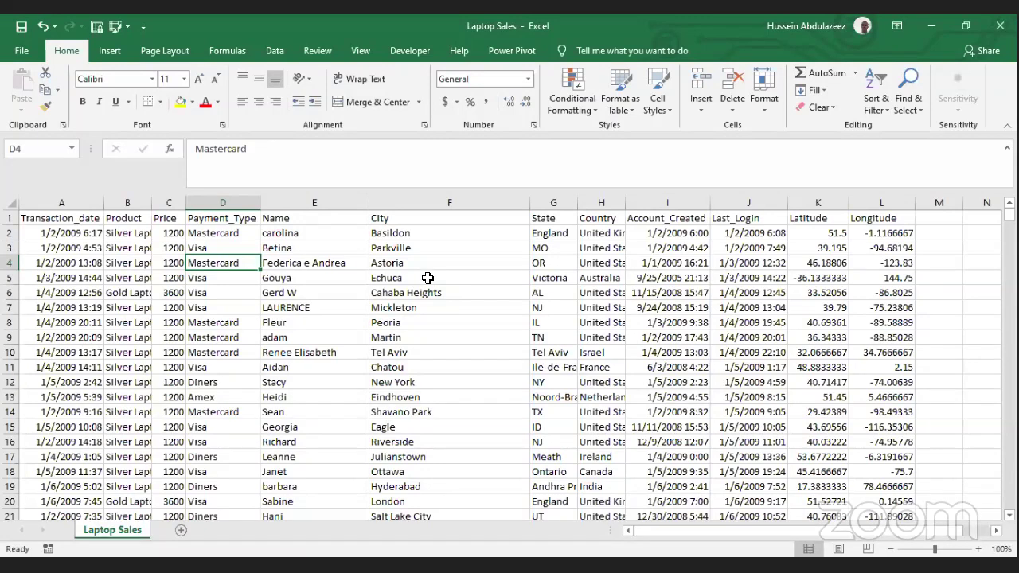
Step: Append "jjj" with spaces in front to the existing text in City cell F4
{"action": "left_click", "coordinate": [427, 278]}
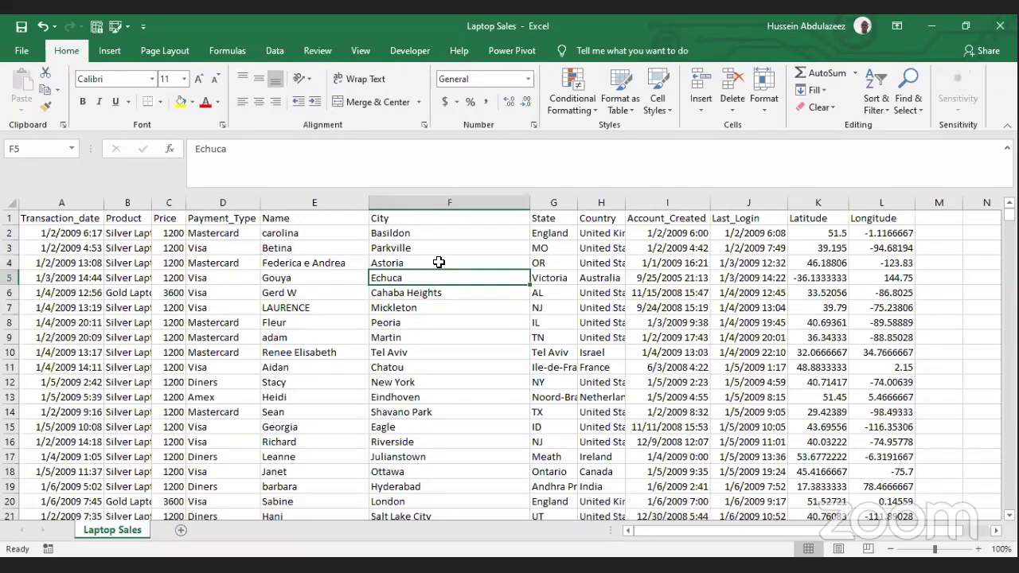
{"action": "left_click", "coordinate": [439, 263]}
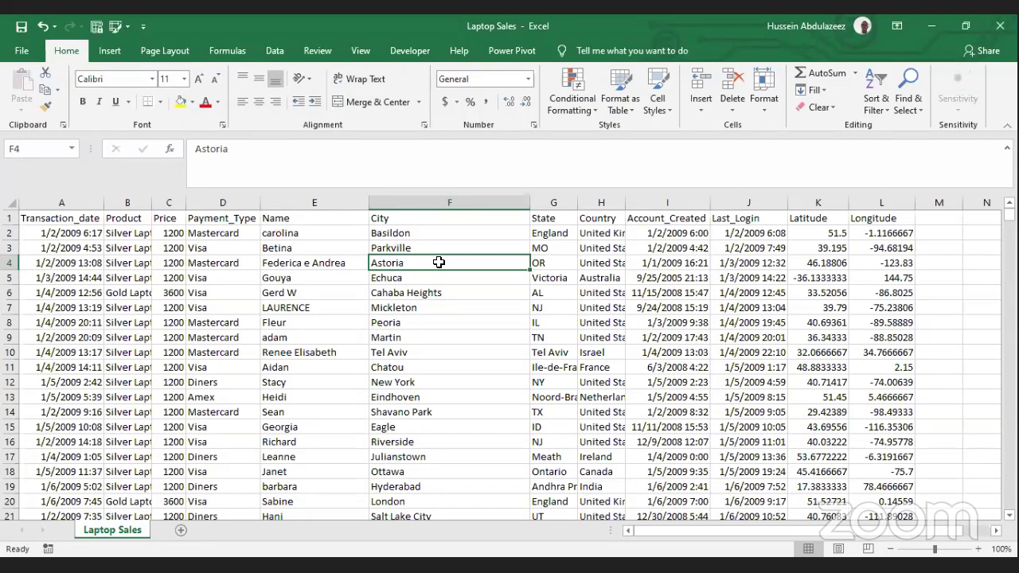
{"action": "double_click", "coordinate": [439, 262]}
{"action": "type", "text": "jjj"}
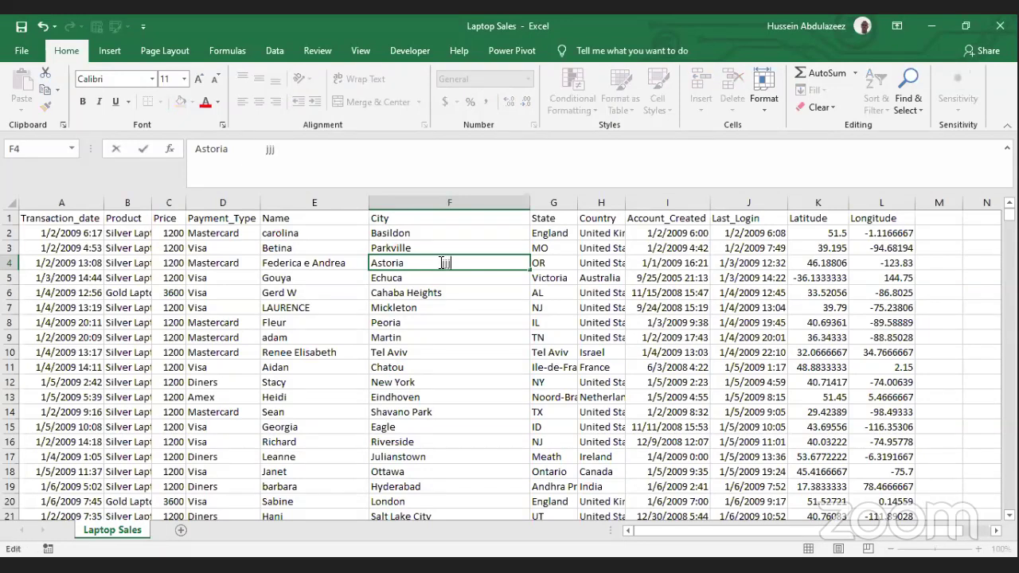
Step: Clear the contents of City cell F4 and re-enter "Astoria"
{"action": "key", "text": "BackSpace"}
{"action": "key", "text": "BackSpace"}
{"action": "key", "text": "BackSpace"}
{"action": "key", "text": "BackSpace"}
{"action": "key", "text": "BackSpace"}
{"action": "key", "text": "BackSpace"}
{"action": "key", "text": "BackSpace"}
{"action": "key", "text": "BackSpace"}
{"action": "key", "text": "BackSpace"}
{"action": "key", "text": "BackSpace"}
{"action": "key", "text": "BackSpace"}
{"action": "key", "text": "BackSpace"}
{"action": "key", "text": "BackSpace"}
{"action": "key", "text": "BackSpace"}
{"action": "key", "text": "BackSpace"}
{"action": "key", "text": "BackSpace"}
{"action": "key", "text": "BackSpace"}
{"action": "key", "text": "BackSpace"}
{"action": "key", "text": "BackSpace"}
{"action": "key", "text": "BackSpace"}
{"action": "type", "text": "Asto"}
{"action": "type", "text": "rio"}
{"action": "key", "text": "BackSpace"}
{"action": "type", "text": "a"}
{"action": "key", "text": "Return"}
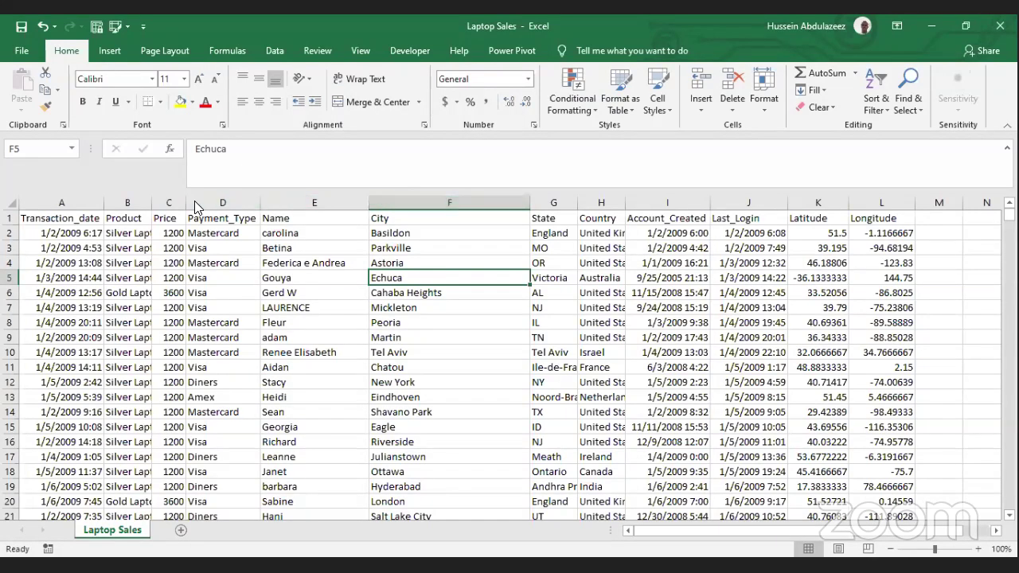
Step: Select the whole columns A through E one after another, ending on cell B5
{"action": "left_click", "coordinate": [81, 202]}
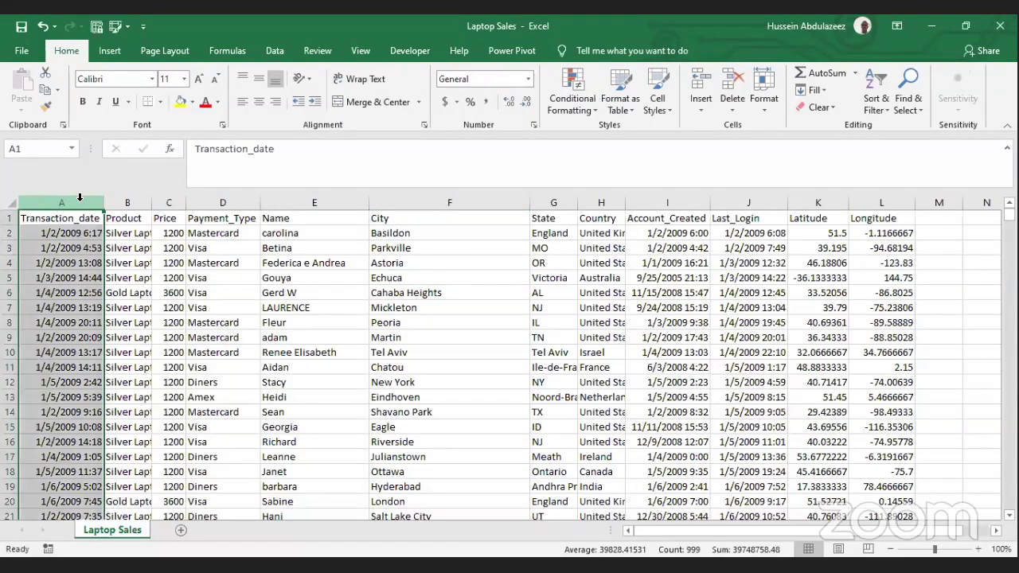
{"action": "left_click", "coordinate": [137, 201]}
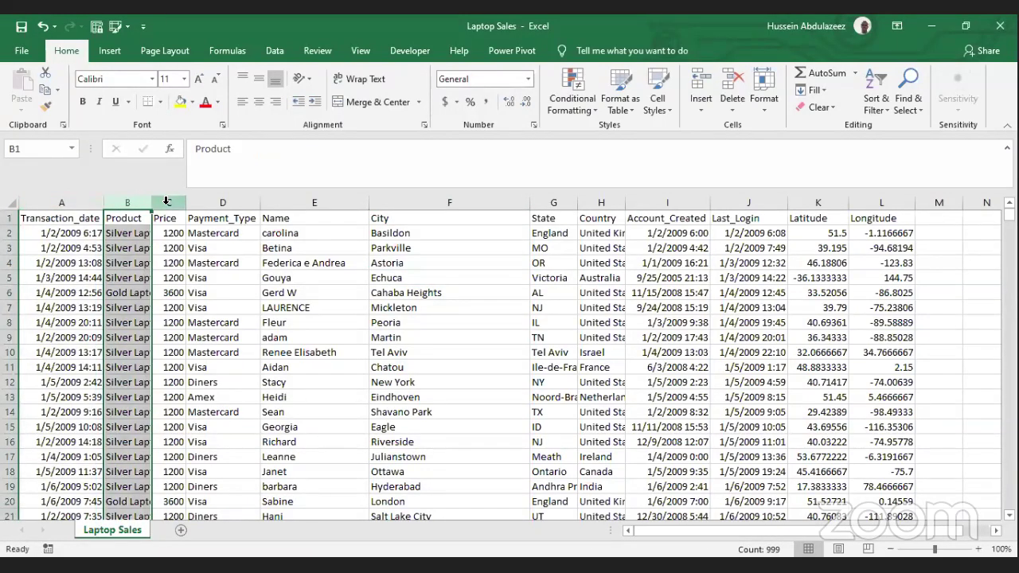
{"action": "left_click", "coordinate": [170, 203]}
{"action": "left_click", "coordinate": [241, 202]}
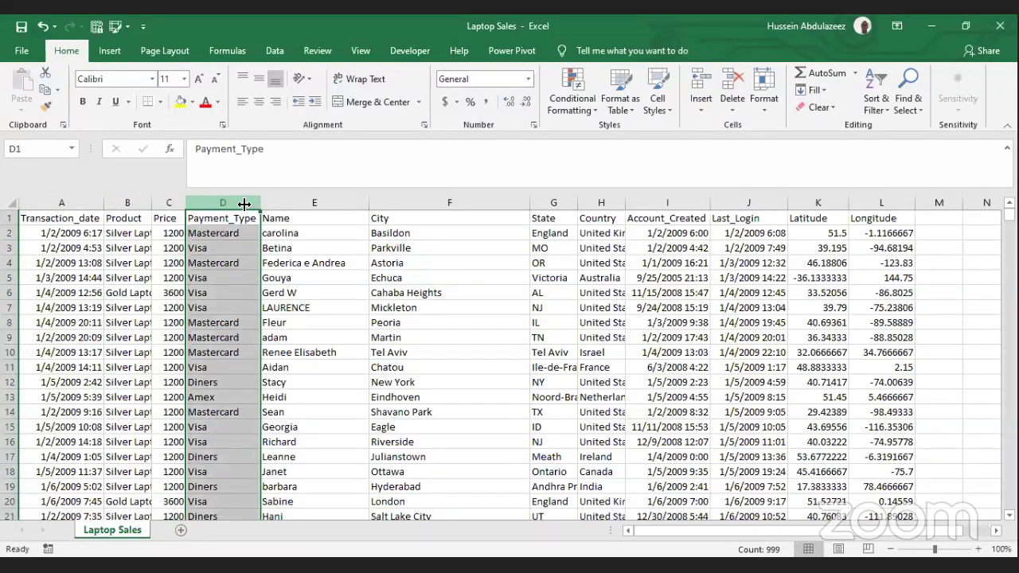
{"action": "left_click", "coordinate": [320, 202]}
{"action": "left_click", "coordinate": [106, 279]}
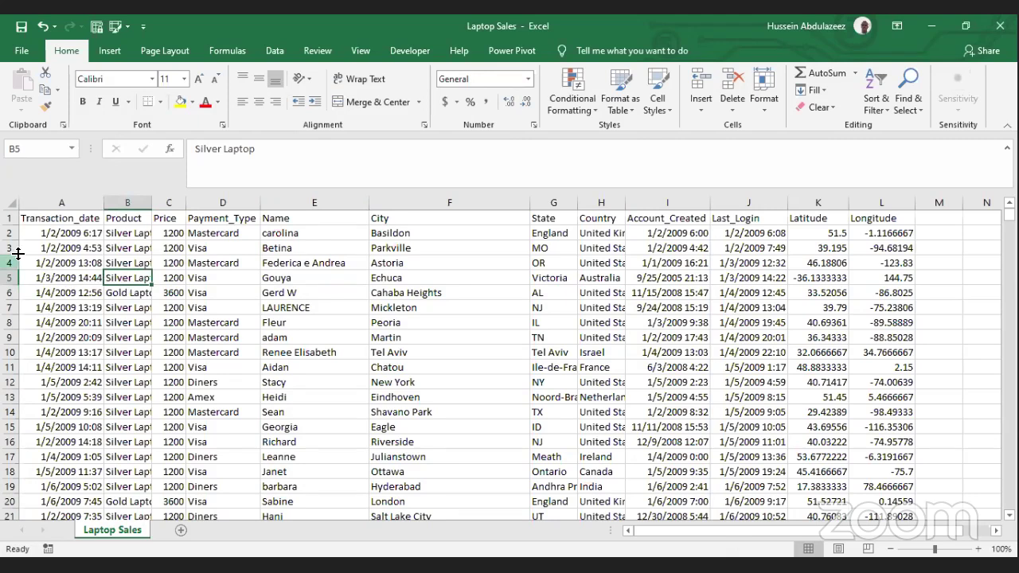
Step: Select the entire header row 1 and the entire row 2 in turn, ending on cell D7
{"action": "left_click", "coordinate": [7, 222]}
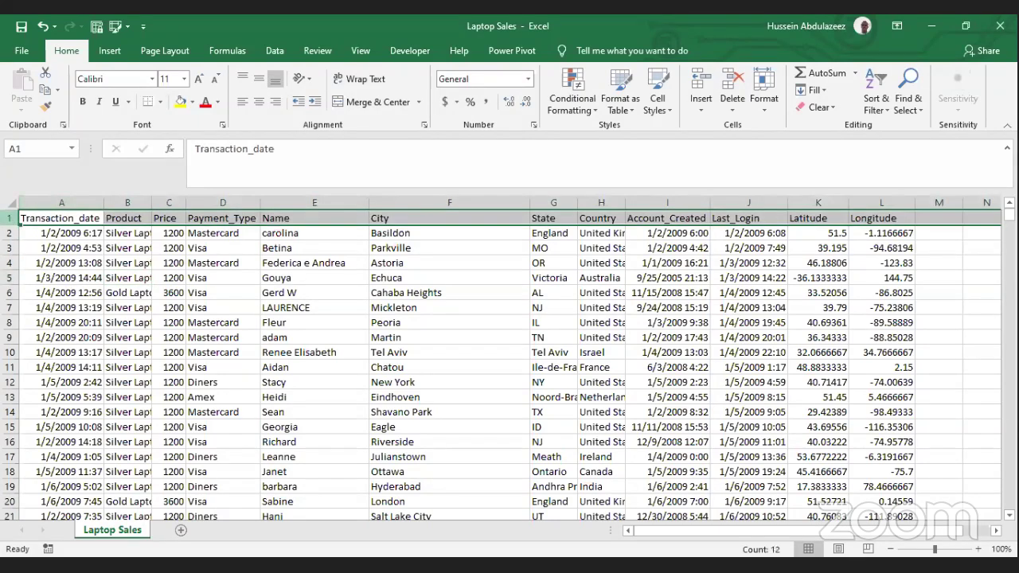
{"action": "left_click", "coordinate": [7, 234]}
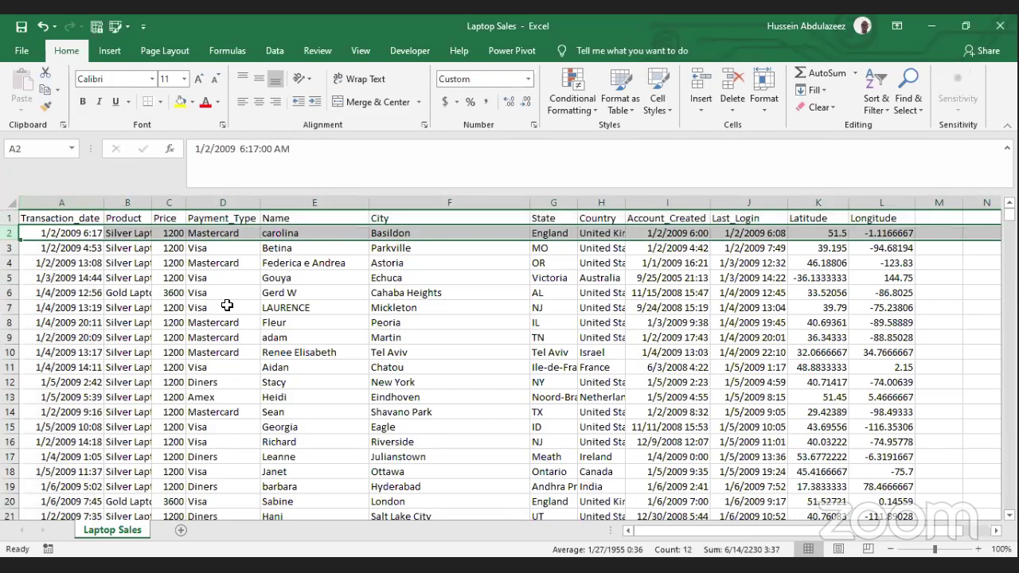
{"action": "left_click", "coordinate": [236, 310]}
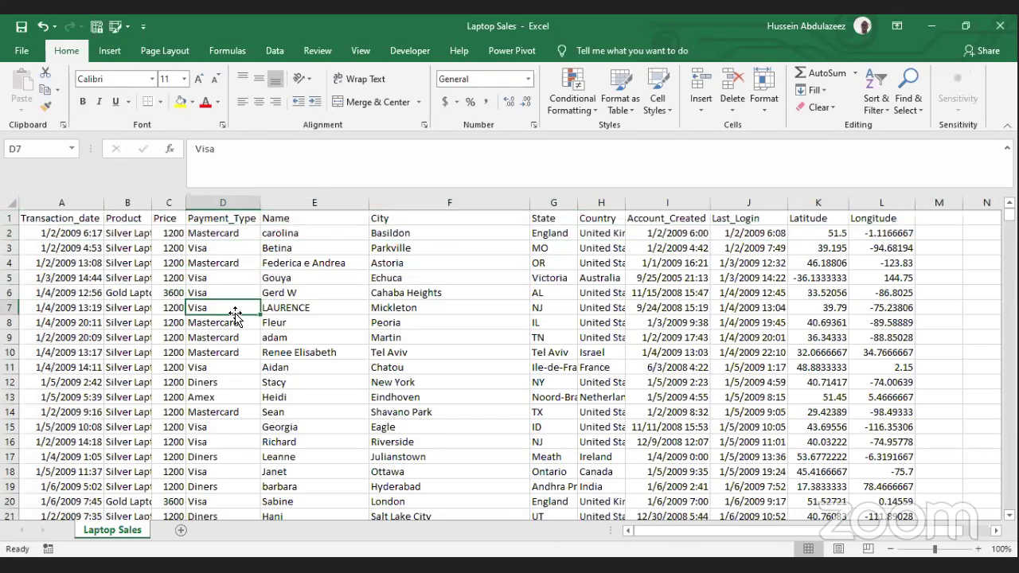
Step: Examine cells in the Payment_Type and City columns and along row 3, ending on cell A3
{"action": "key", "text": "Up"}
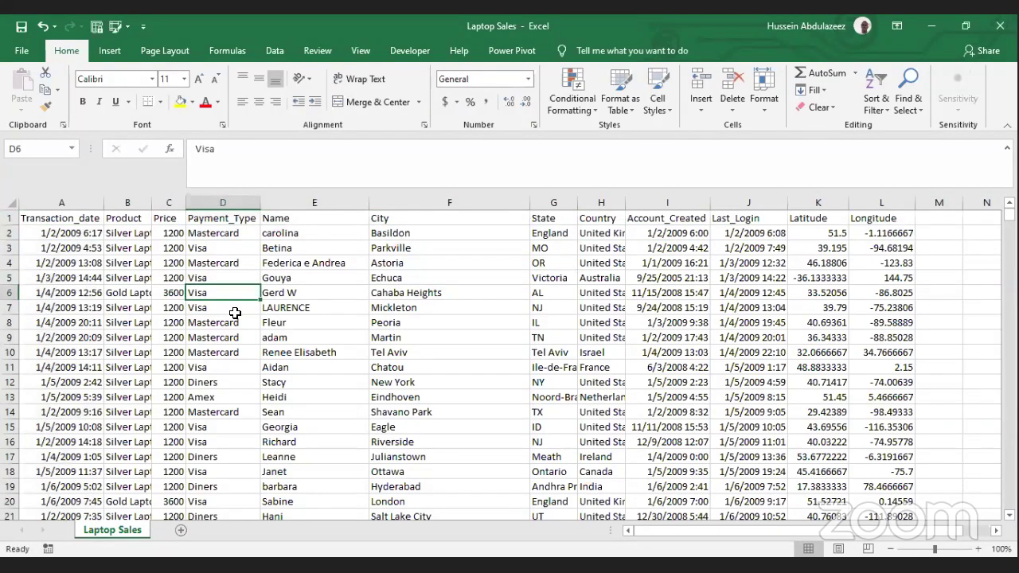
{"action": "key", "text": "Right"}
{"action": "key", "text": "Right"}
{"action": "key", "text": "Down"}
{"action": "key", "text": "Down"}
{"action": "key", "text": "Down"}
{"action": "key", "text": "Down"}
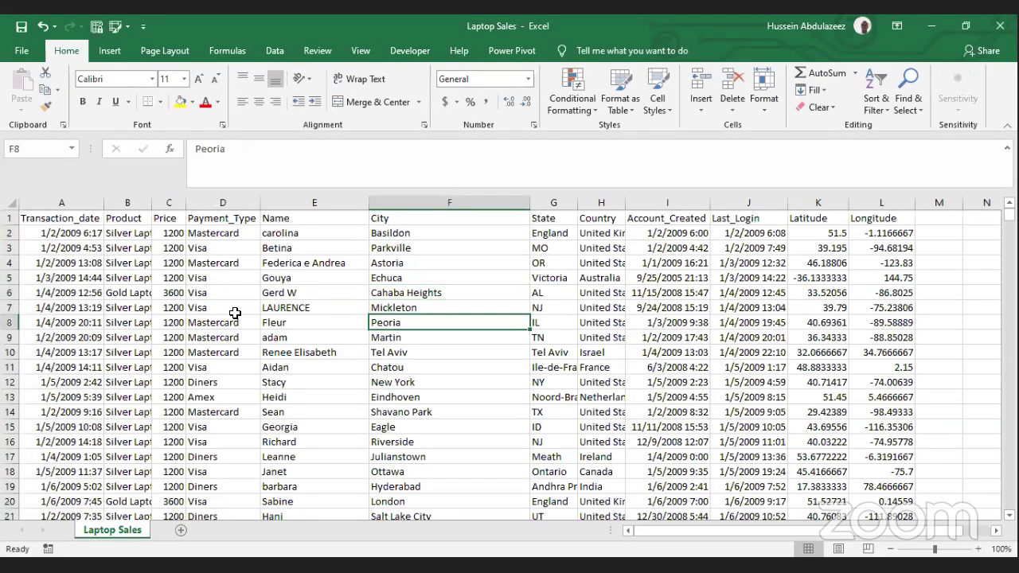
{"action": "key", "text": "Up"}
{"action": "key", "text": "Up"}
{"action": "key", "text": "Up"}
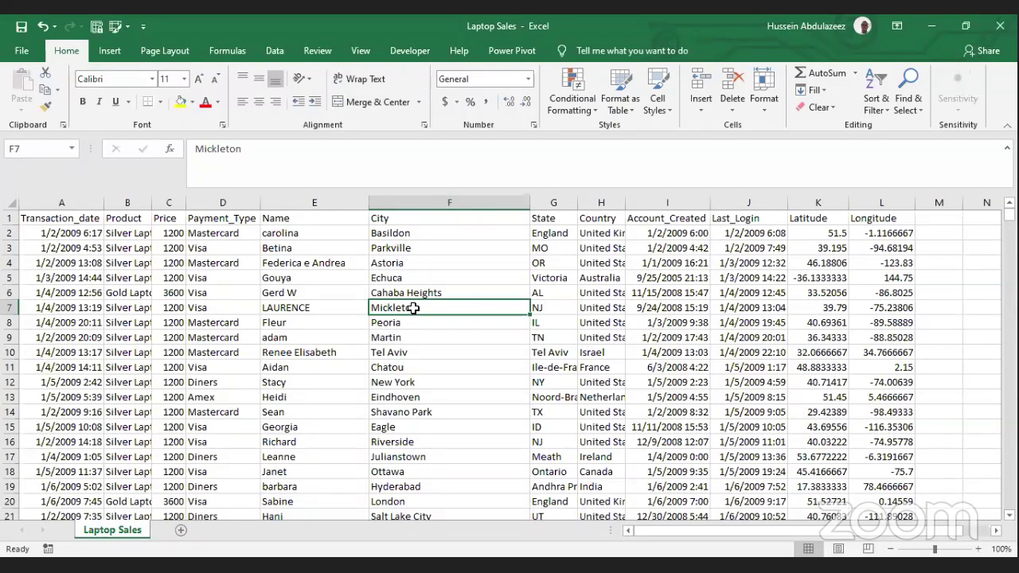
{"action": "key", "text": "Up"}
{"action": "key", "text": "Up"}
{"action": "key", "text": "Up"}
{"action": "key", "text": "Up"}
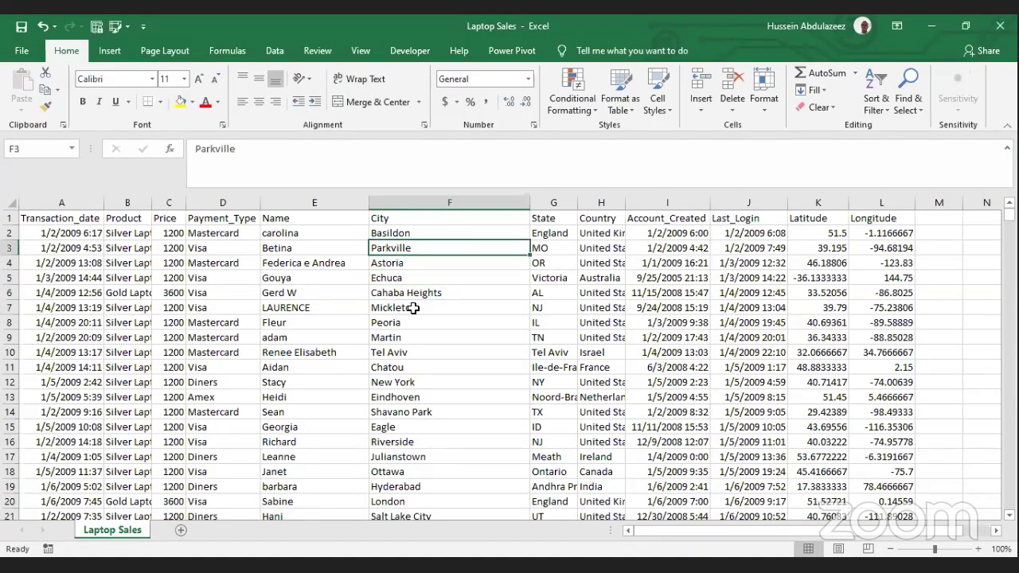
{"action": "key", "text": "Left"}
{"action": "key", "text": "Left"}
{"action": "key", "text": "Left"}
{"action": "key", "text": "Left"}
{"action": "key", "text": "Left"}
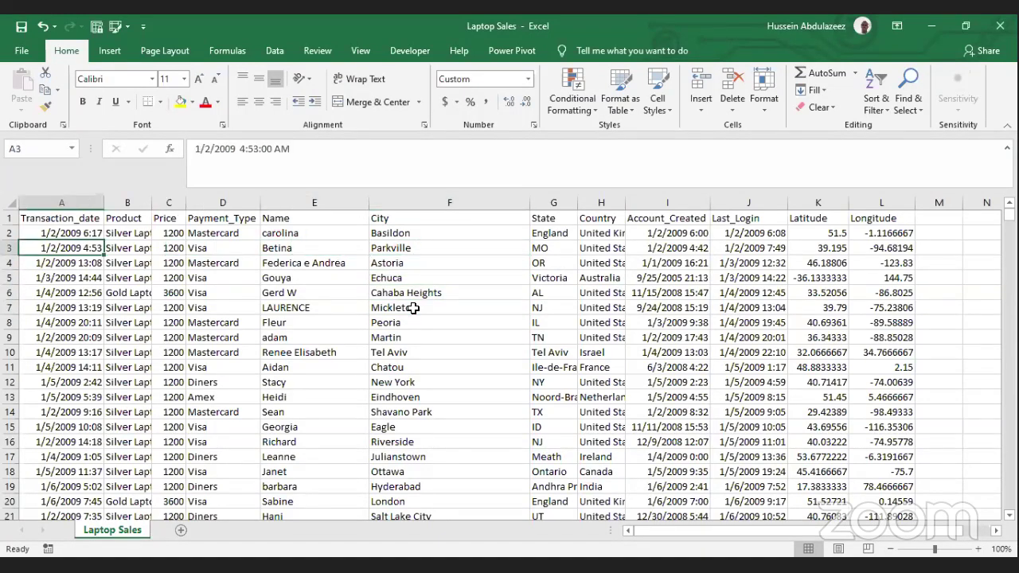
Step: Go through the column headers in row 1 from Transaction_date to Country and return to cell A1
{"action": "key", "text": "Up"}
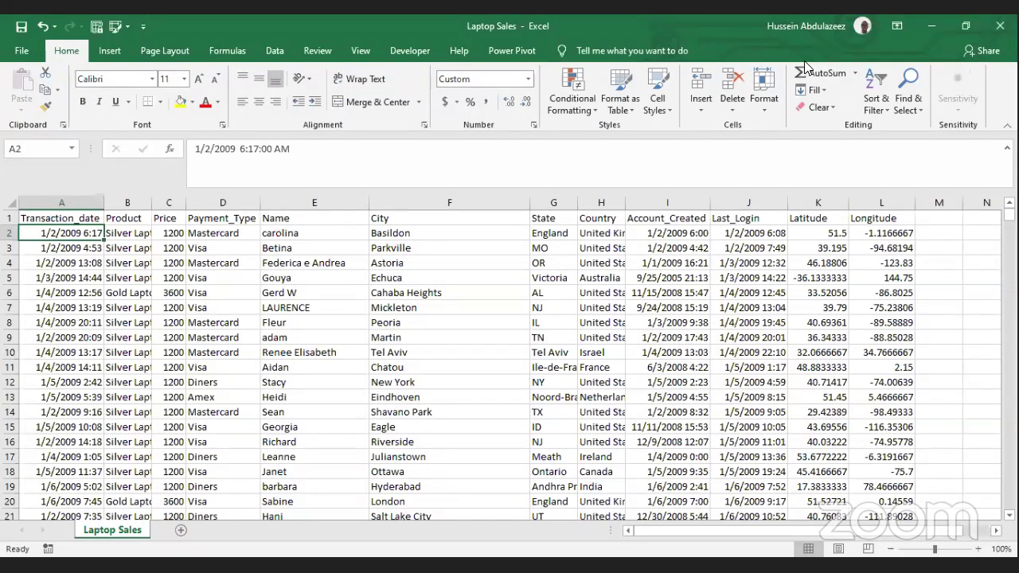
{"action": "key", "text": "Up"}
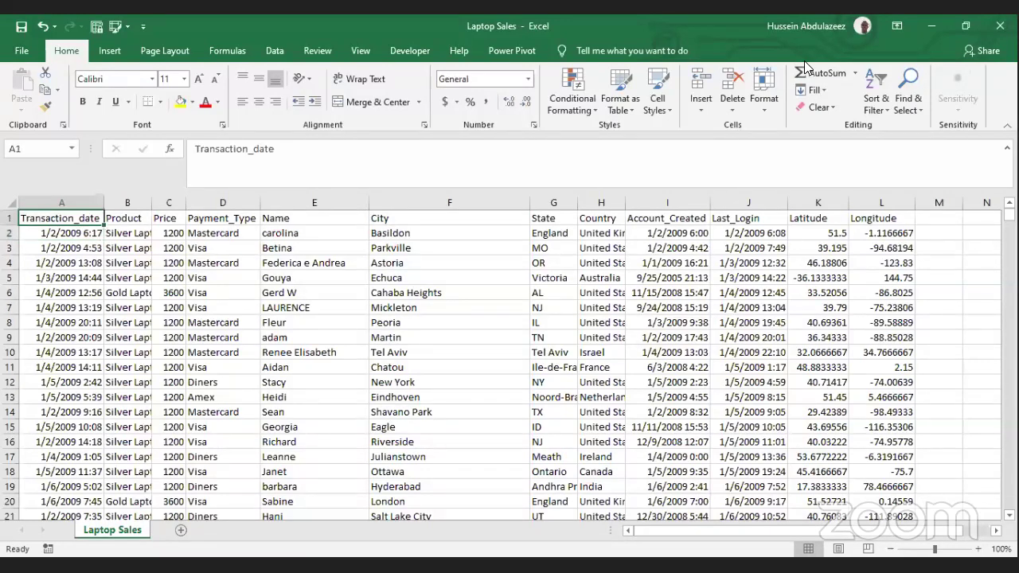
{"action": "key", "text": "Right"}
{"action": "key", "text": "Right"}
{"action": "key", "text": "Right"}
{"action": "key", "text": "Right"}
{"action": "key", "text": "Right"}
{"action": "key", "text": "Right"}
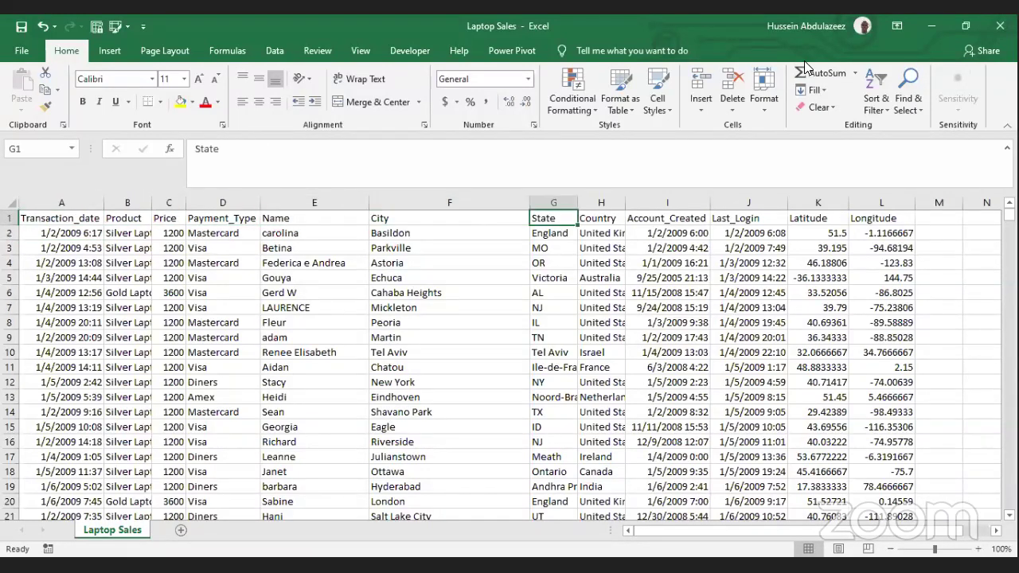
{"action": "key", "text": "Left"}
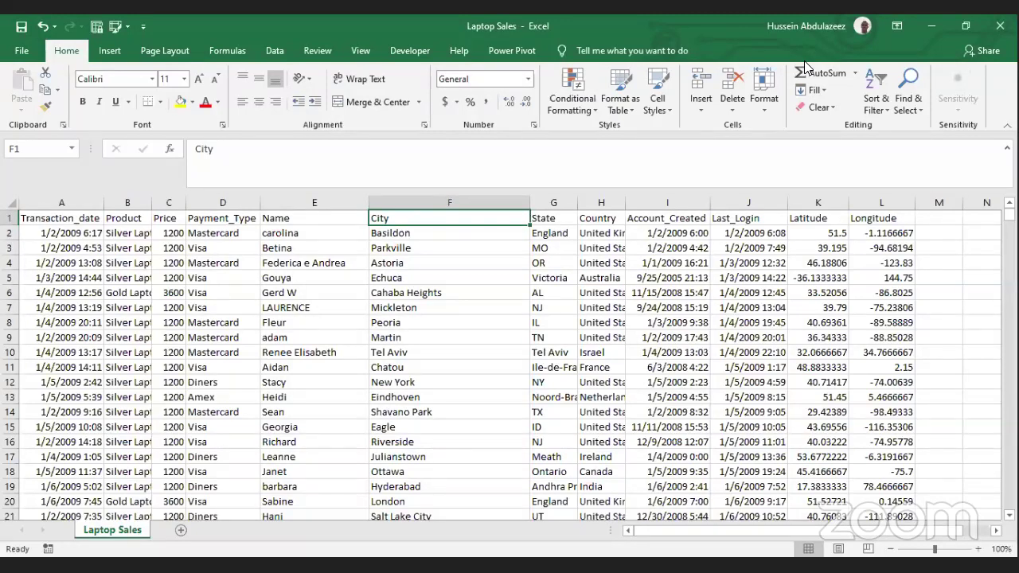
{"action": "key", "text": "Left"}
{"action": "key", "text": "Home"}
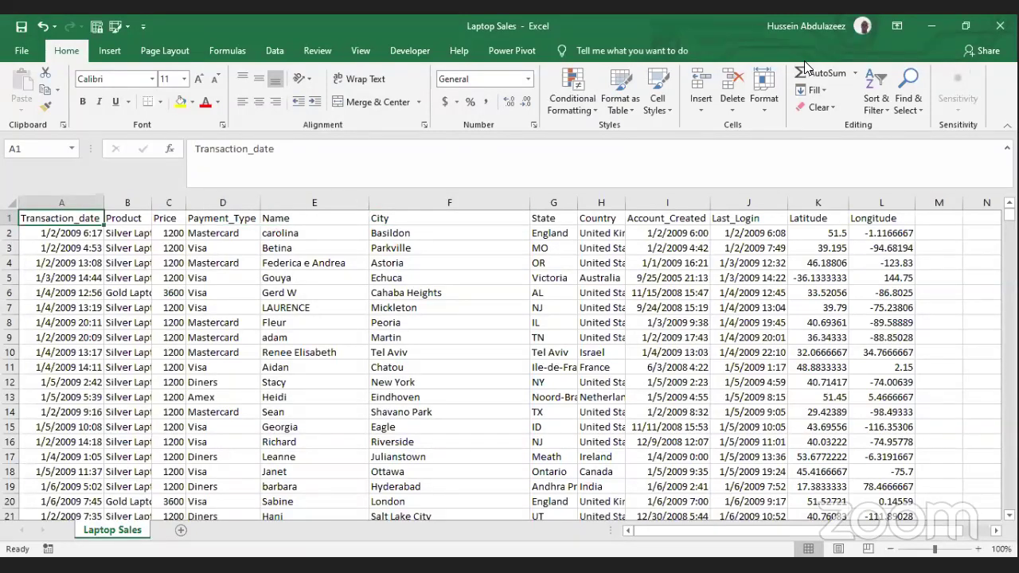
{"action": "key", "text": "Right"}
{"action": "key", "text": "Right"}
{"action": "key", "text": "Right"}
{"action": "key", "text": "Right"}
{"action": "key", "text": "Right"}
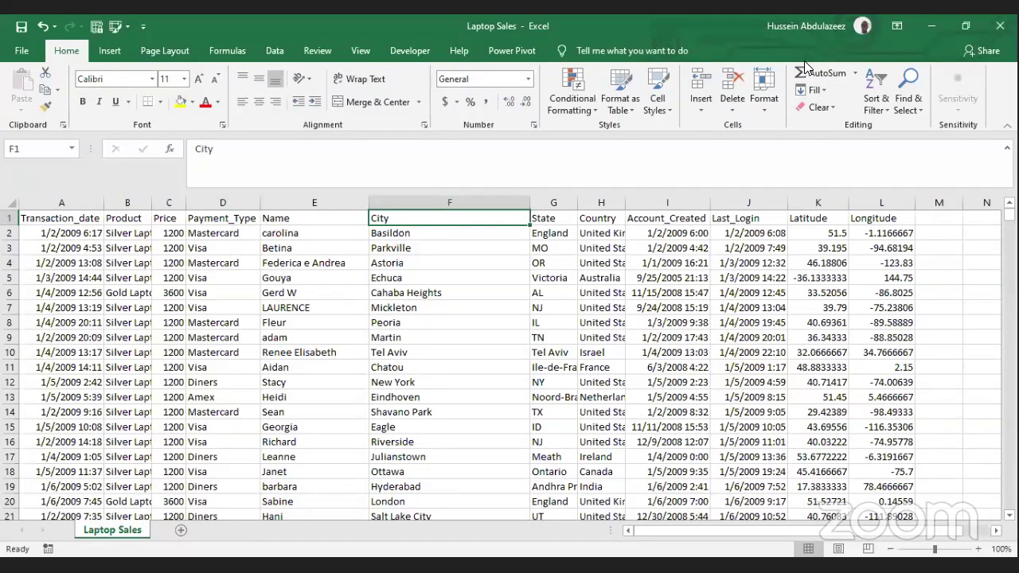
{"action": "key", "text": "Right"}
{"action": "key", "text": "Right"}
{"action": "key", "text": "Left"}
{"action": "key", "text": "Left"}
{"action": "key", "text": "Left"}
{"action": "key", "text": "Left"}
{"action": "key", "text": "Left"}
{"action": "key", "text": "Left"}
{"action": "key", "text": "Left"}
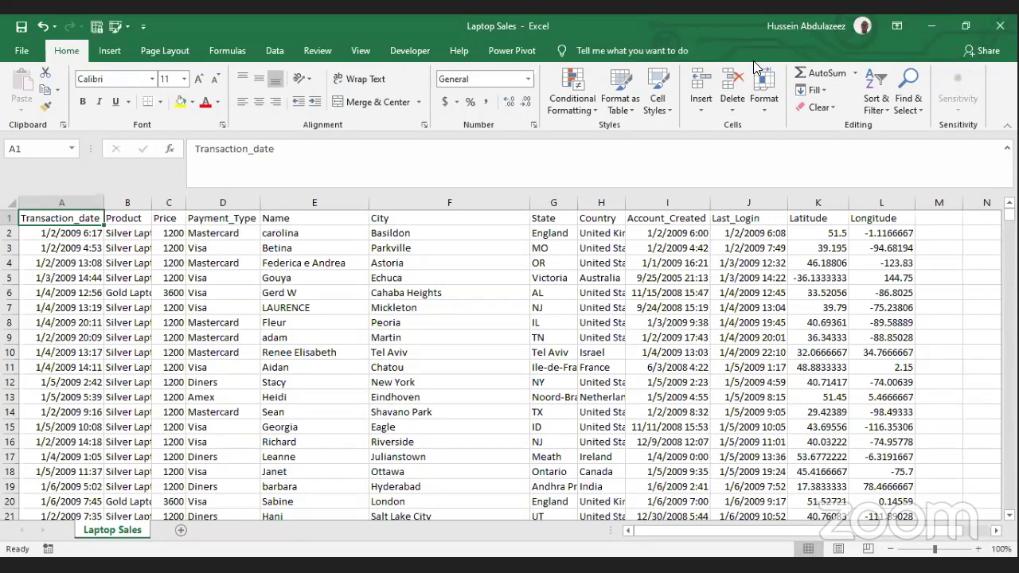
Step: Browse down through the sales records in the Transaction_date column and return to cell A1
{"action": "key", "text": "Page_Down"}
{"action": "key", "text": "Page_Down"}
{"action": "key", "text": "Page_Down"}
{"action": "key", "text": "Page_Down"}
{"action": "key", "text": "Page_Down"}
{"action": "key", "text": "Page_Down"}
{"action": "key", "text": "Page_Down"}
{"action": "key", "text": "Page_Down"}
{"action": "key", "text": "Page_Down"}
{"action": "key", "text": "Page_Down"}
{"action": "key", "text": "Page_Down"}
{"action": "key", "text": "Page_Down"}
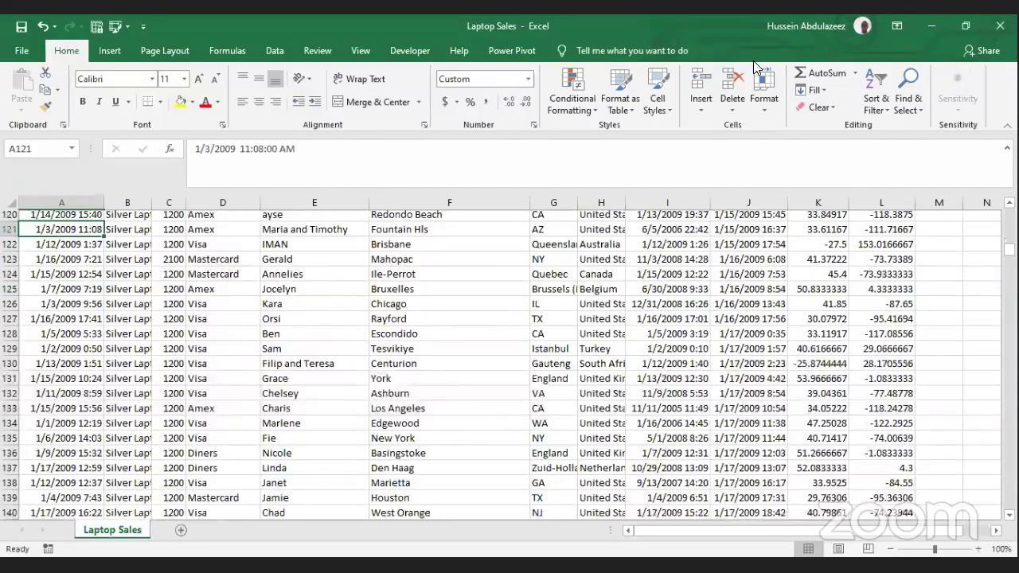
{"action": "key", "text": "Up"}
{"action": "key", "text": "Up"}
{"action": "key", "text": "Up"}
{"action": "key", "text": "Up"}
{"action": "key", "text": "Up"}
{"action": "key", "text": "Up"}
{"action": "key", "text": "Up"}
{"action": "key", "text": "Up"}
{"action": "key", "text": "Up"}
{"action": "key", "text": "Up"}
{"action": "key", "text": "Up"}
{"action": "key", "text": "Up"}
{"action": "key", "text": "Up"}
{"action": "key", "text": "Up"}
{"action": "key", "text": "Up"}
{"action": "key", "text": "Up"}
{"action": "key", "text": "Up"}
{"action": "key", "text": "Up"}
{"action": "key", "text": "Up"}
{"action": "key", "text": "Up"}
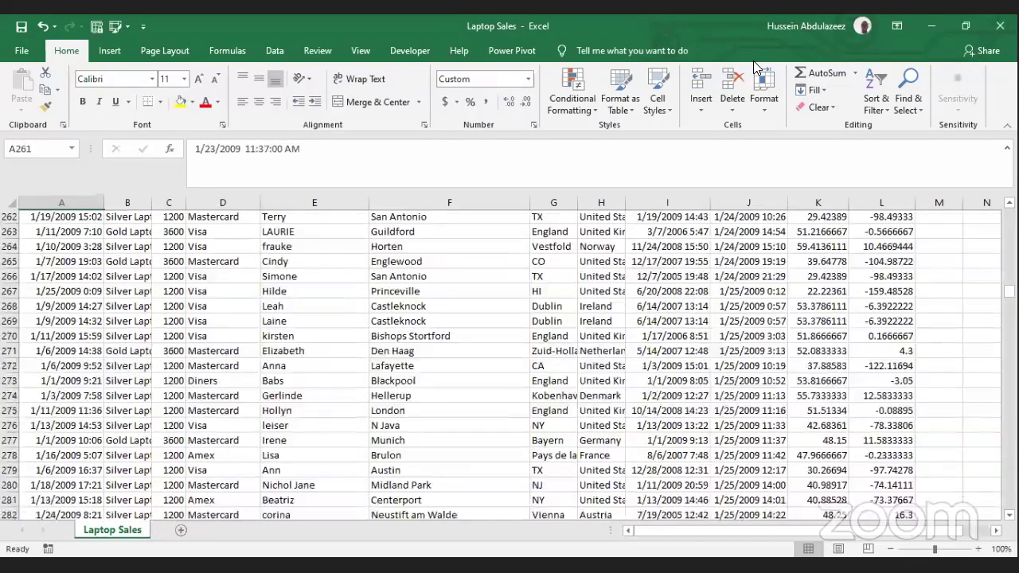
{"action": "key", "text": "Up"}
{"action": "key", "text": "Up"}
{"action": "key", "text": "Up"}
{"action": "key", "text": "Up"}
{"action": "key", "text": "Up"}
{"action": "key", "text": "Up"}
{"action": "key", "text": "Up"}
{"action": "key", "text": "Up"}
{"action": "key", "text": "Up"}
{"action": "key", "text": "Up"}
{"action": "key", "text": "Up"}
{"action": "key", "text": "Up"}
{"action": "key", "text": "Up"}
{"action": "key", "text": "Up"}
{"action": "key", "text": "Up"}
{"action": "key", "text": "Up"}
{"action": "key", "text": "Up"}
{"action": "key", "text": "Up"}
{"action": "key", "text": "Up"}
{"action": "key", "text": "Up"}
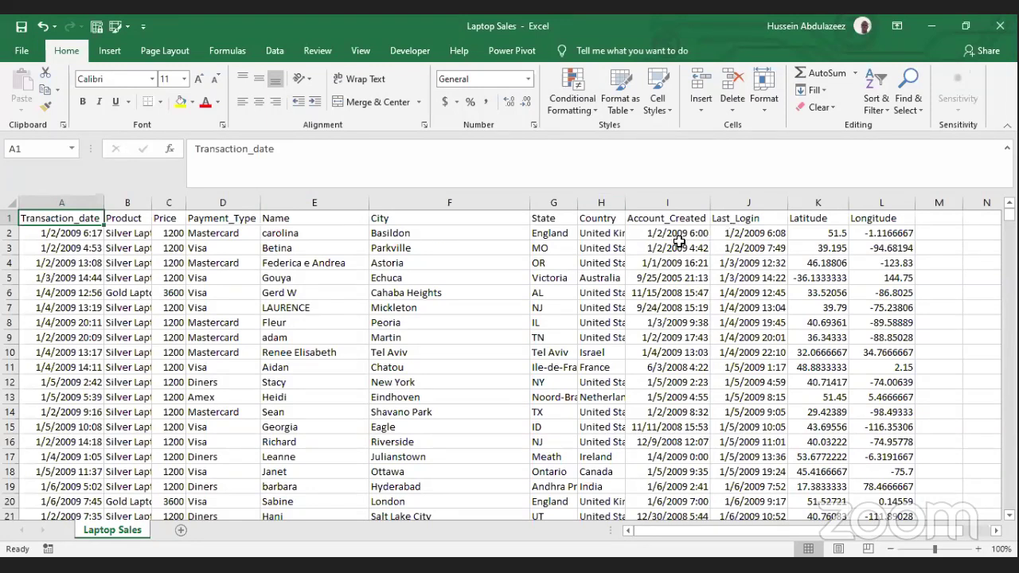
Step: Examine individual cells in the State, Price, Payment_Type, Name and City columns, ending on cell F7
{"action": "left_click", "coordinate": [531, 350]}
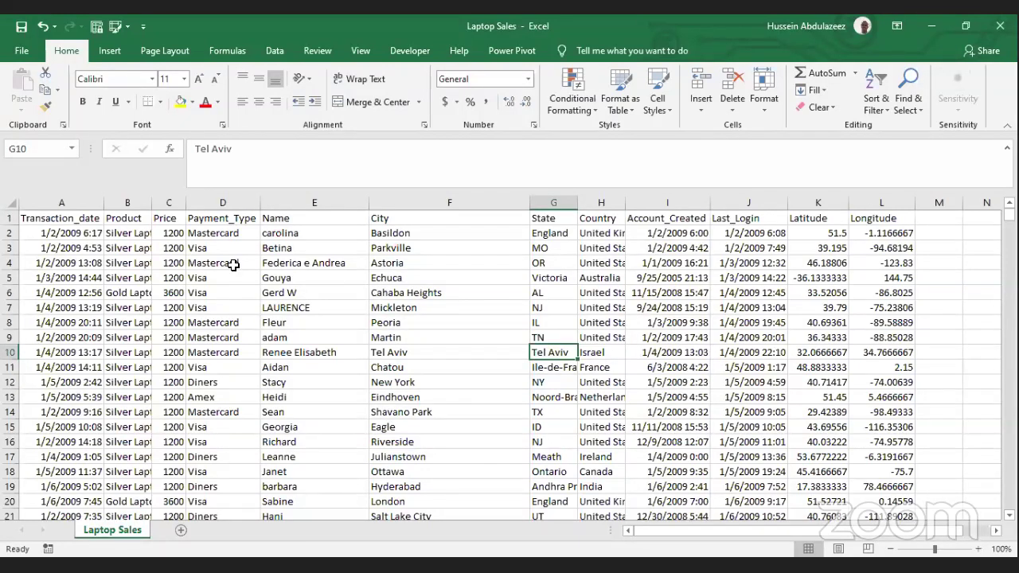
{"action": "left_click", "coordinate": [170, 258]}
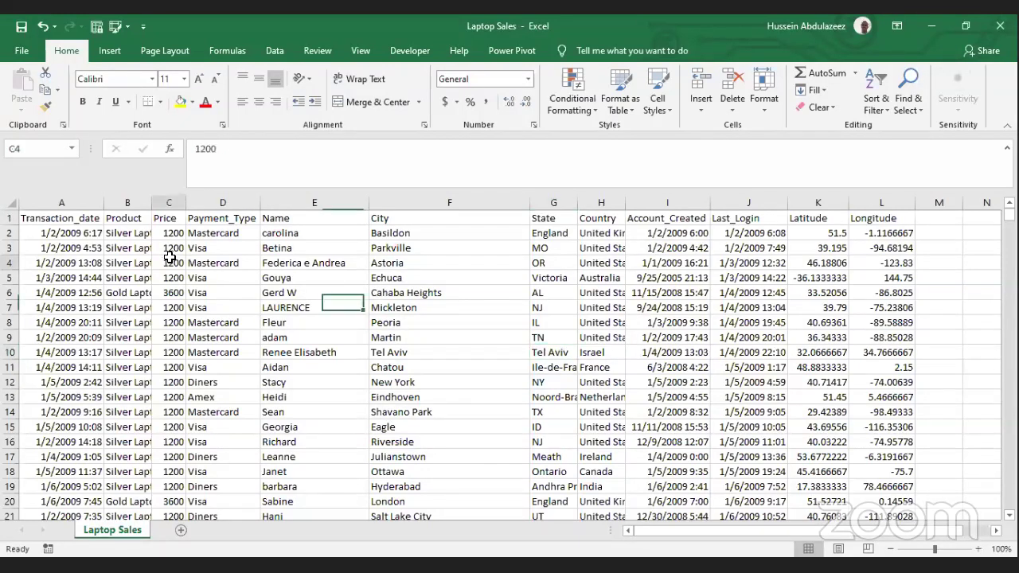
{"action": "left_click", "coordinate": [207, 234]}
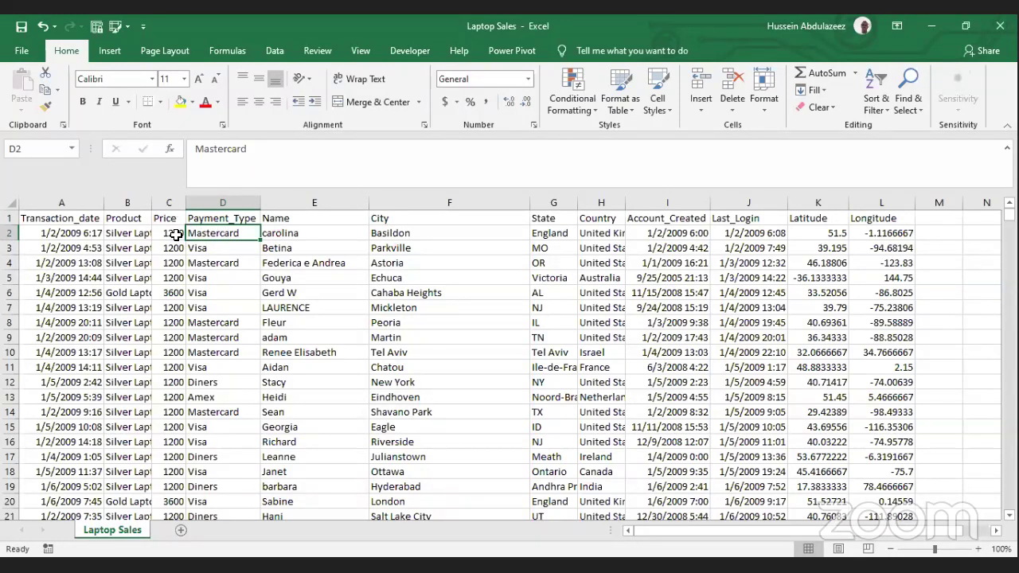
{"action": "left_click", "coordinate": [204, 294]}
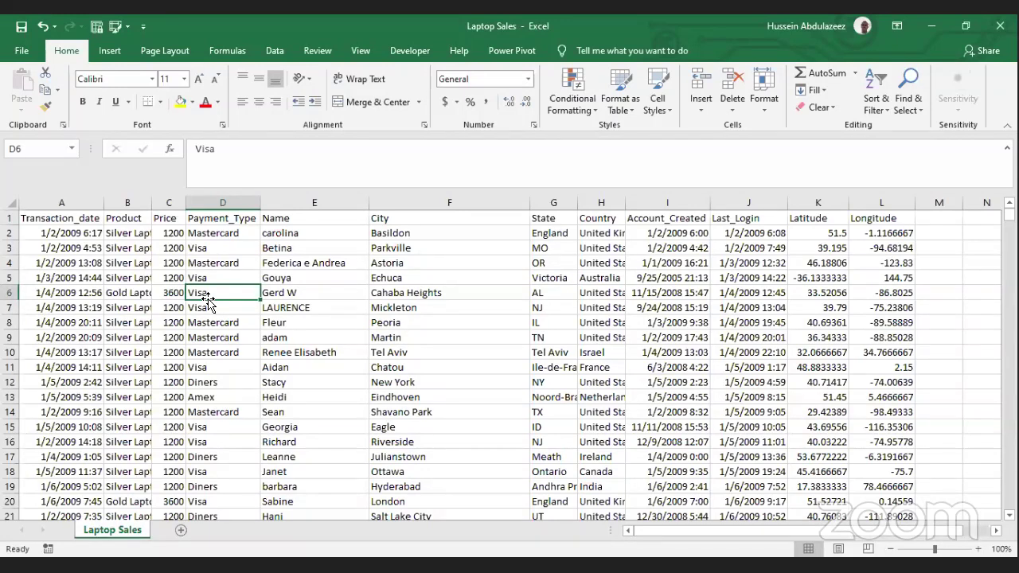
{"action": "left_click", "coordinate": [311, 304]}
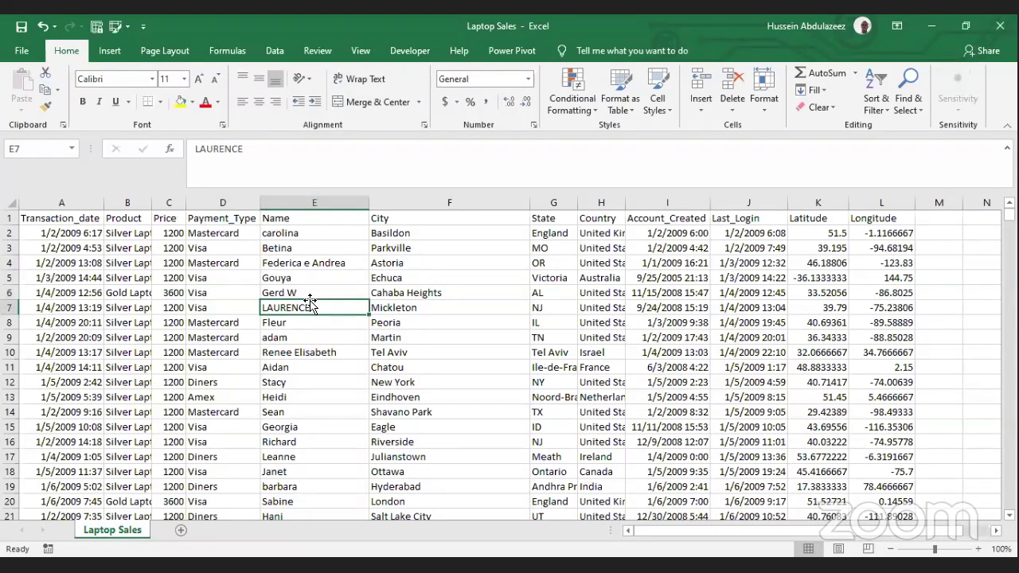
{"action": "left_click", "coordinate": [398, 308]}
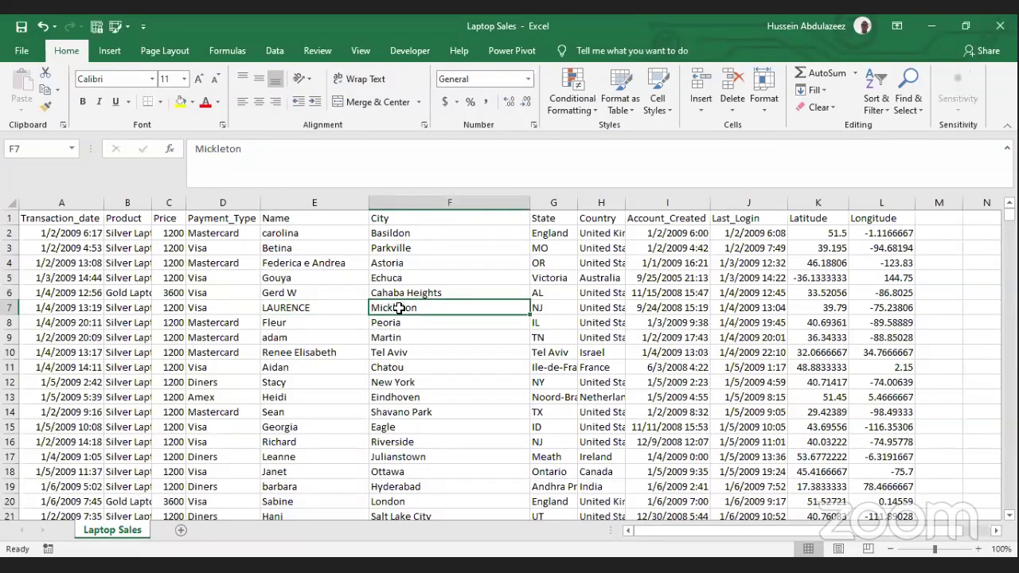
Step: Create a PivotTable from the range 'Laptop Sales'!$A$1:$L$999 and place it on a new worksheet
{"action": "left_click", "coordinate": [110, 52]}
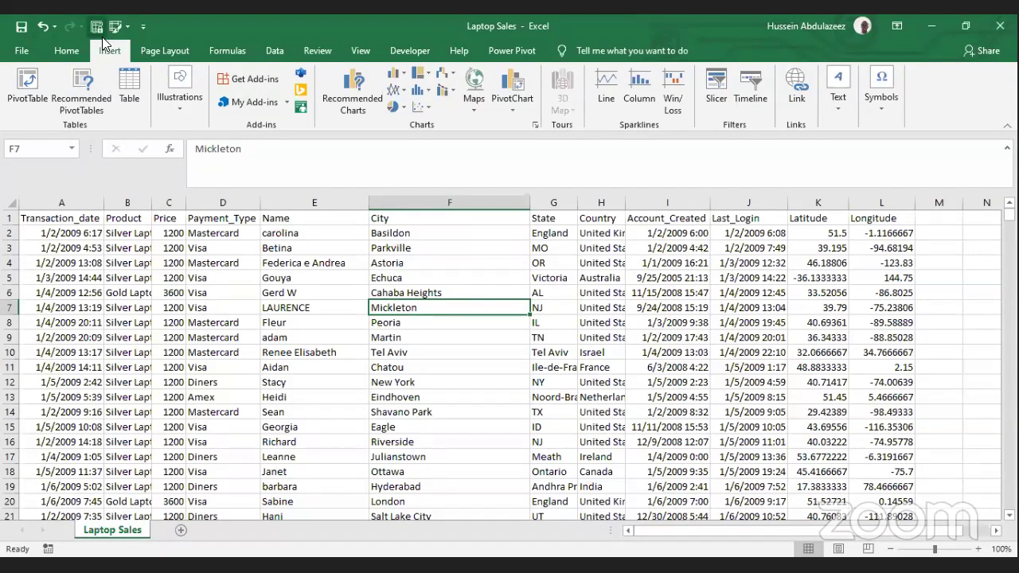
{"action": "left_click", "coordinate": [21, 97]}
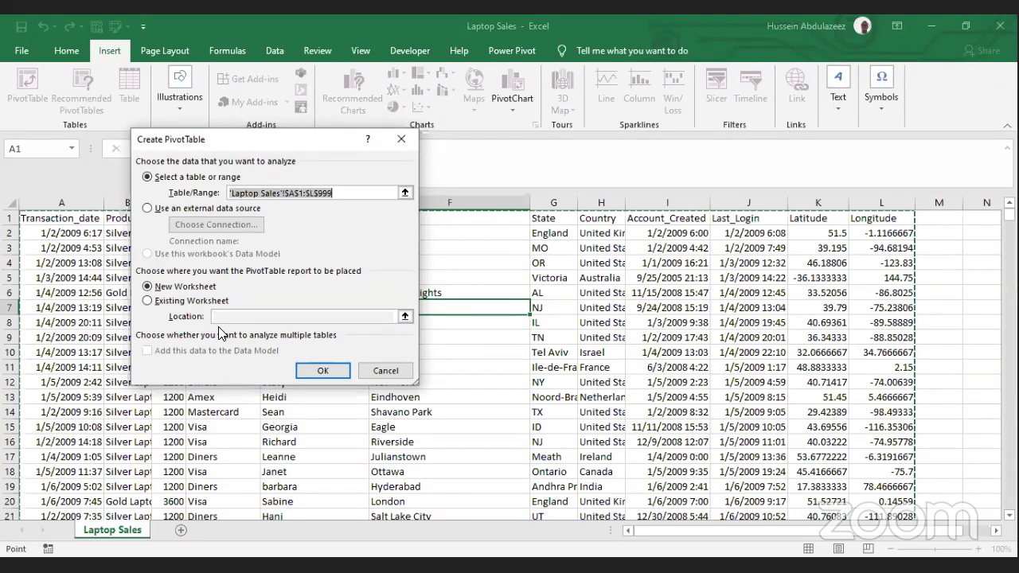
{"action": "left_click", "coordinate": [166, 288]}
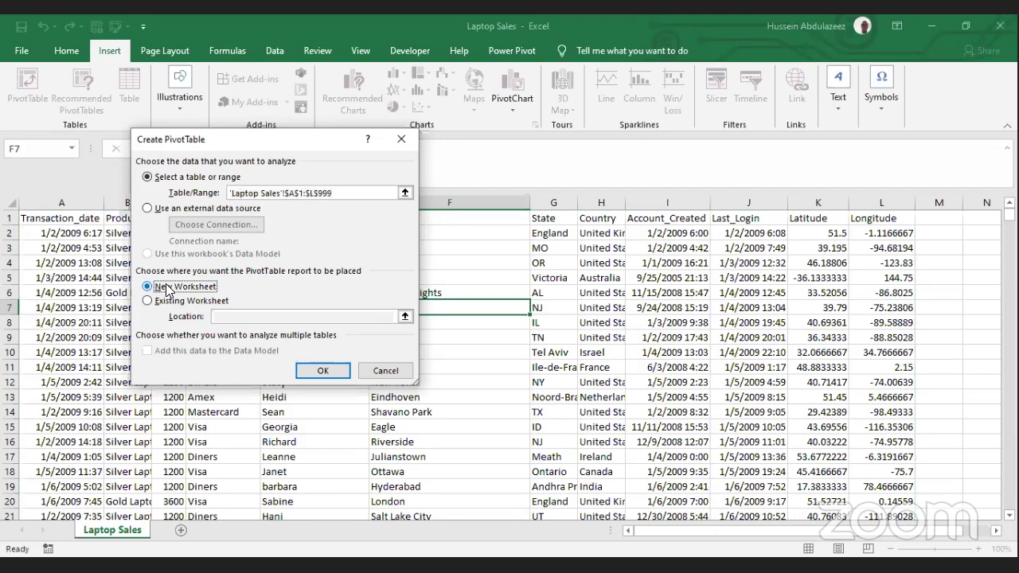
{"action": "left_click", "coordinate": [330, 369]}
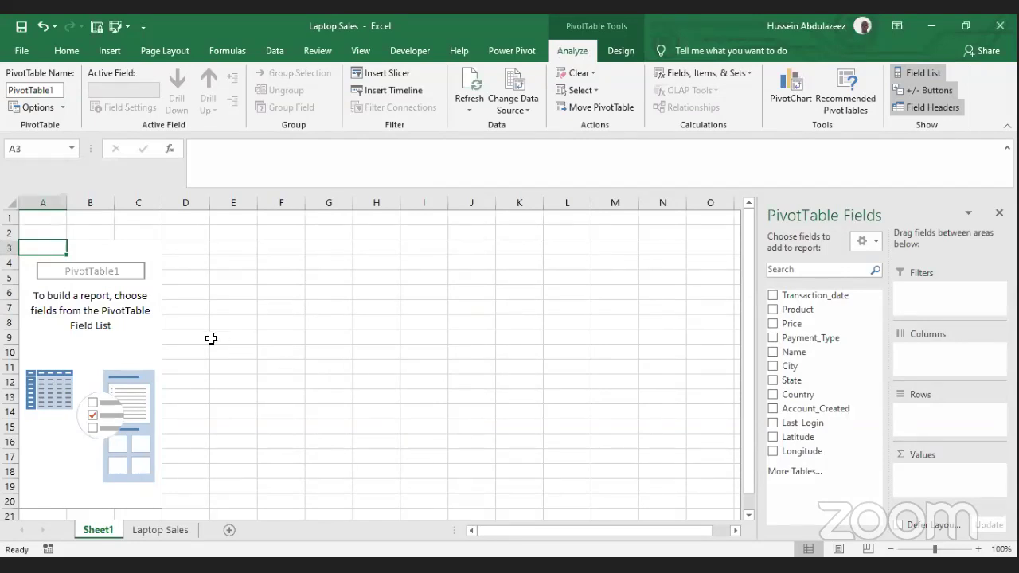
Step: Look over the cells of the empty pivot table placeholder on Sheet1, ending on cell A3
{"action": "left_click", "coordinate": [85, 292]}
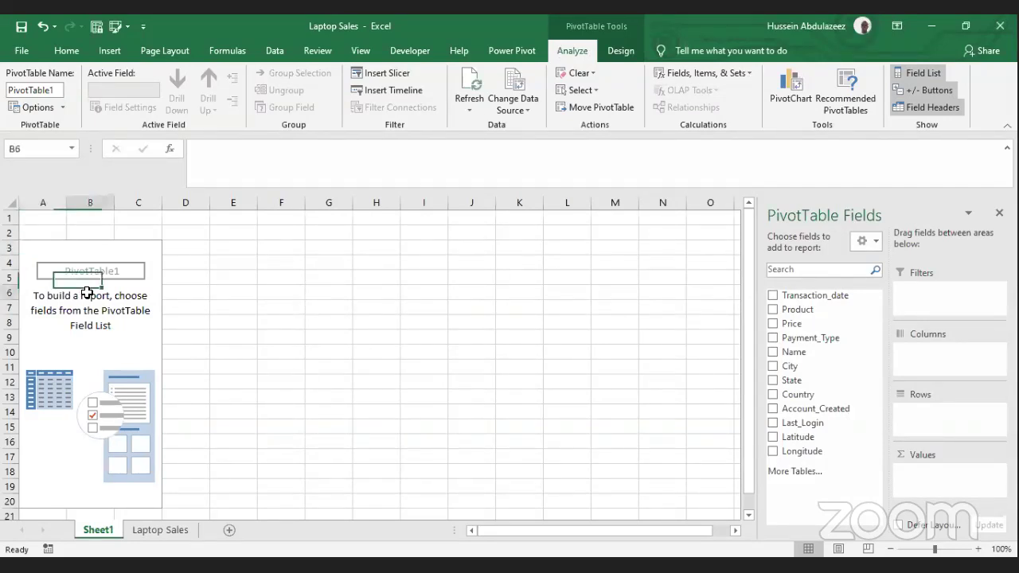
{"action": "left_click", "coordinate": [41, 247]}
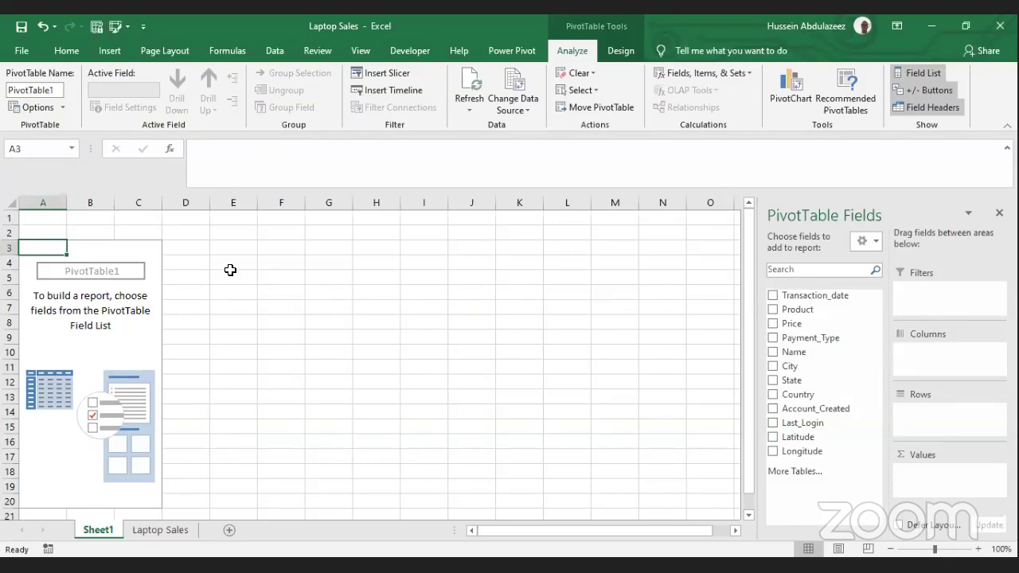
{"action": "left_click", "coordinate": [108, 249]}
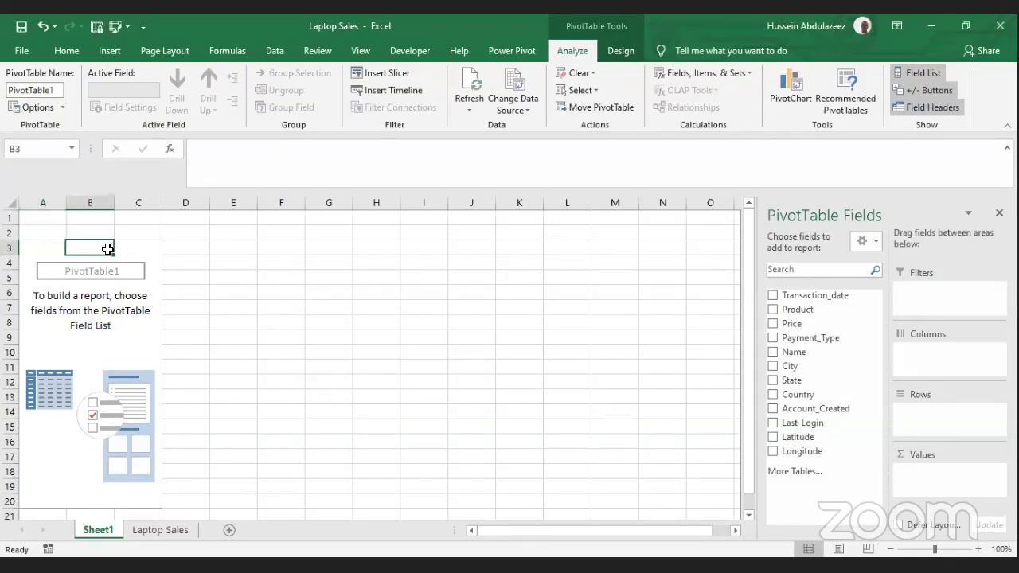
{"action": "left_click", "coordinate": [53, 250]}
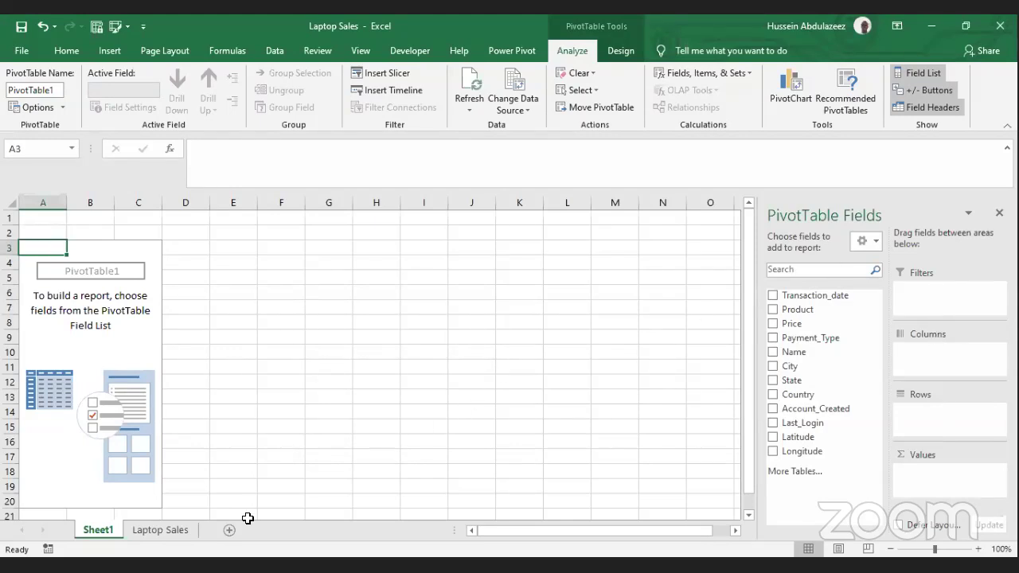
Step: Compare the Laptop Sales sheet with Sheet1, and fit the Product column of Laptop Sales to its contents
{"action": "left_click", "coordinate": [157, 531]}
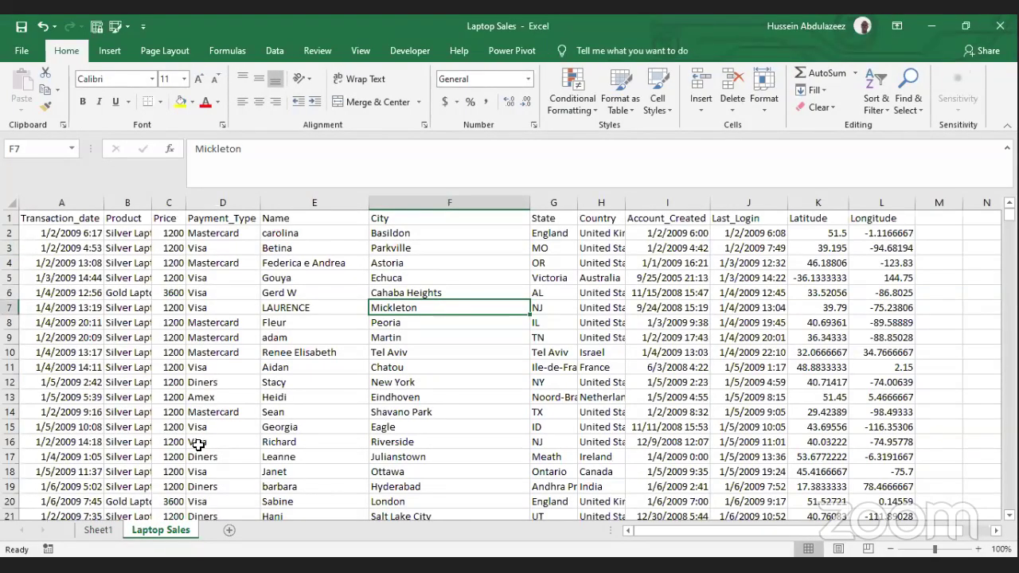
{"action": "left_click", "coordinate": [98, 530]}
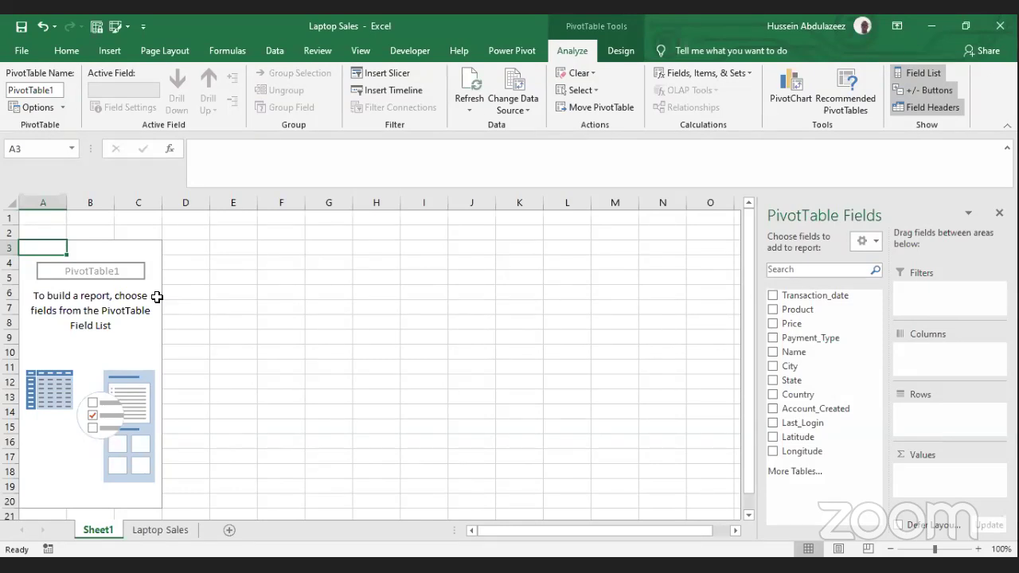
{"action": "left_click", "coordinate": [159, 530]}
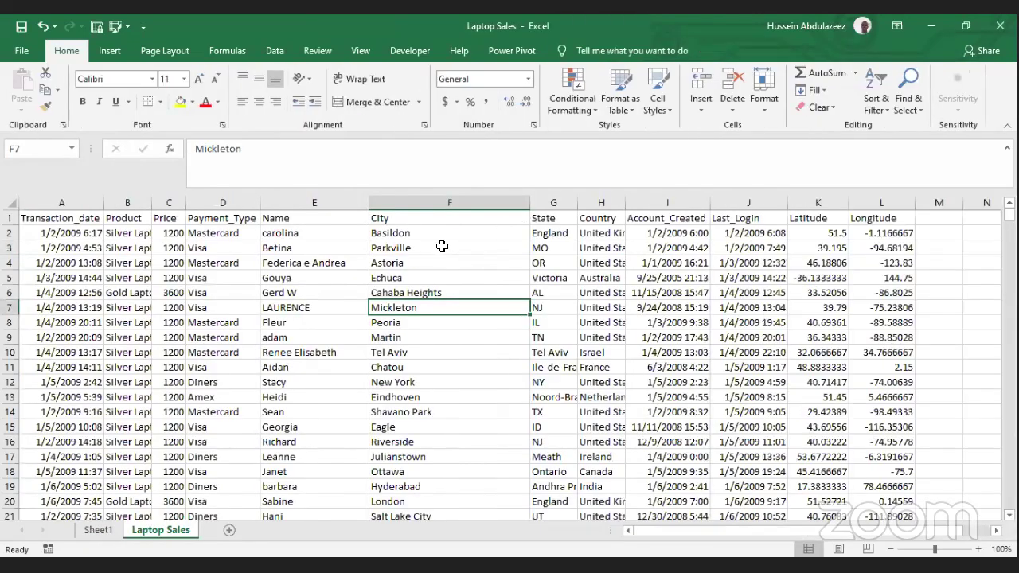
{"action": "double_click", "coordinate": [148, 203]}
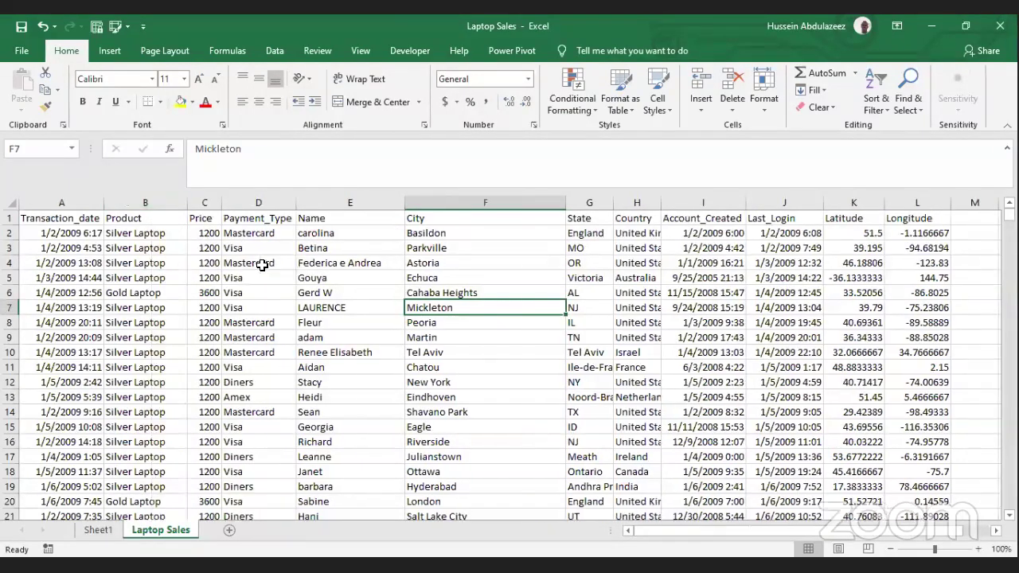
Step: Add the Product field to the Rows area of the pivot table on Sheet1
{"action": "left_click", "coordinate": [97, 530]}
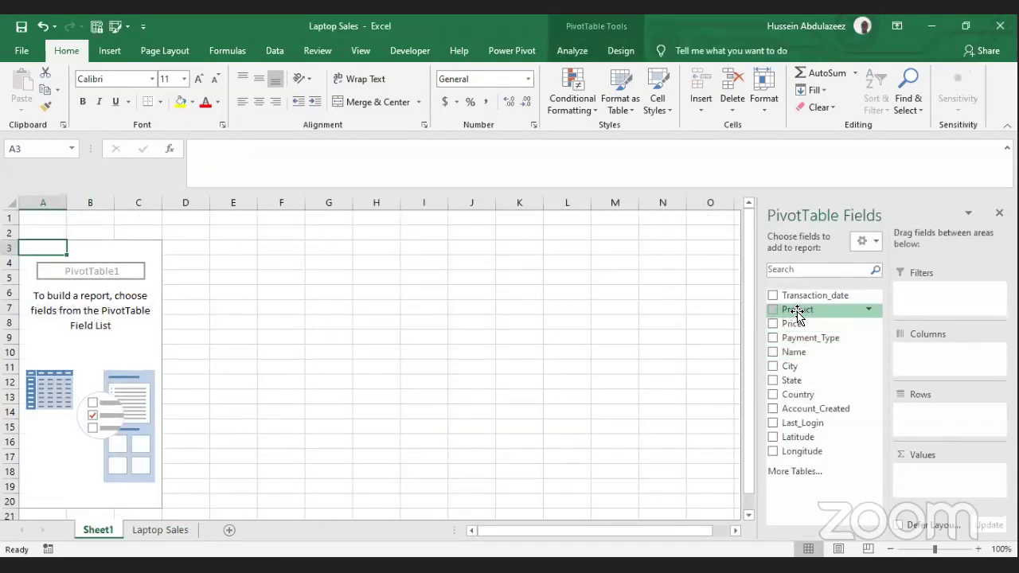
{"action": "left_click_drag", "start_coordinate": [798, 312], "coordinate": [921, 416]}
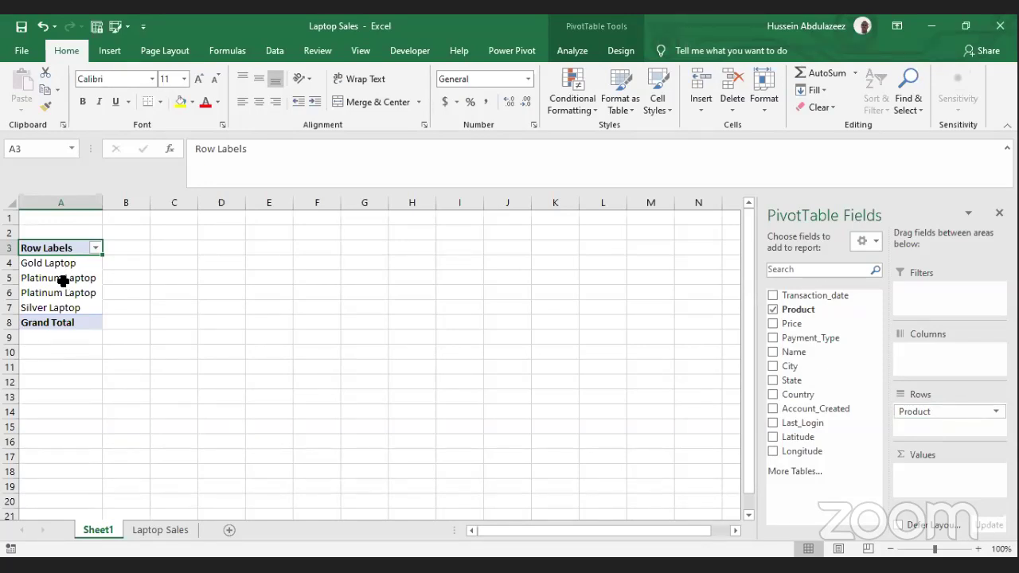
Step: Go through the product row labels of the pivot table between cells A3 and A8, ending on Silver Laptop
{"action": "key", "text": "Down"}
{"action": "key", "text": "Down"}
{"action": "key", "text": "Up"}
{"action": "key", "text": "Up"}
{"action": "key", "text": "Down"}
{"action": "key", "text": "Down"}
{"action": "key", "text": "Down"}
{"action": "key", "text": "Down"}
{"action": "key", "text": "Down"}
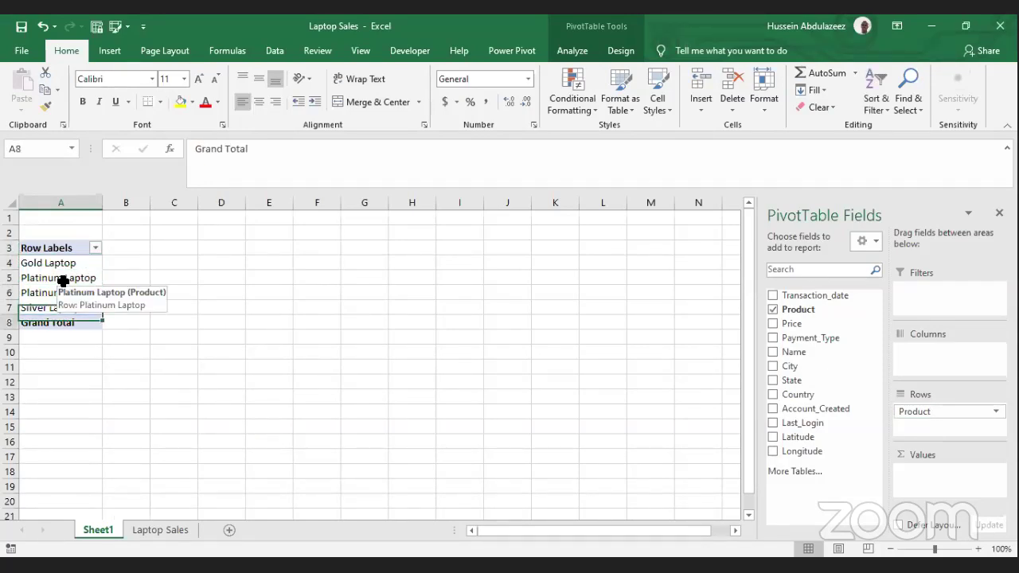
{"action": "key", "text": "Up"}
{"action": "key", "text": "Up"}
{"action": "key", "text": "Up"}
{"action": "key", "text": "Up"}
{"action": "key", "text": "Up"}
{"action": "key", "text": "Down"}
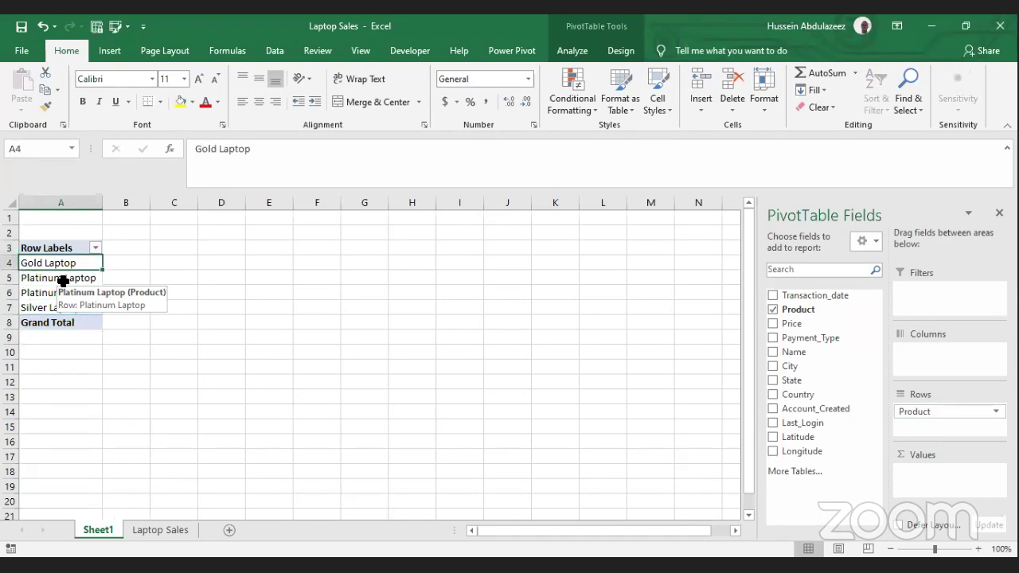
{"action": "key", "text": "Down"}
{"action": "key", "text": "Down"}
{"action": "key", "text": "Down"}
{"action": "key", "text": "Up"}
{"action": "key", "text": "Up"}
{"action": "key", "text": "Up"}
{"action": "key", "text": "Up"}
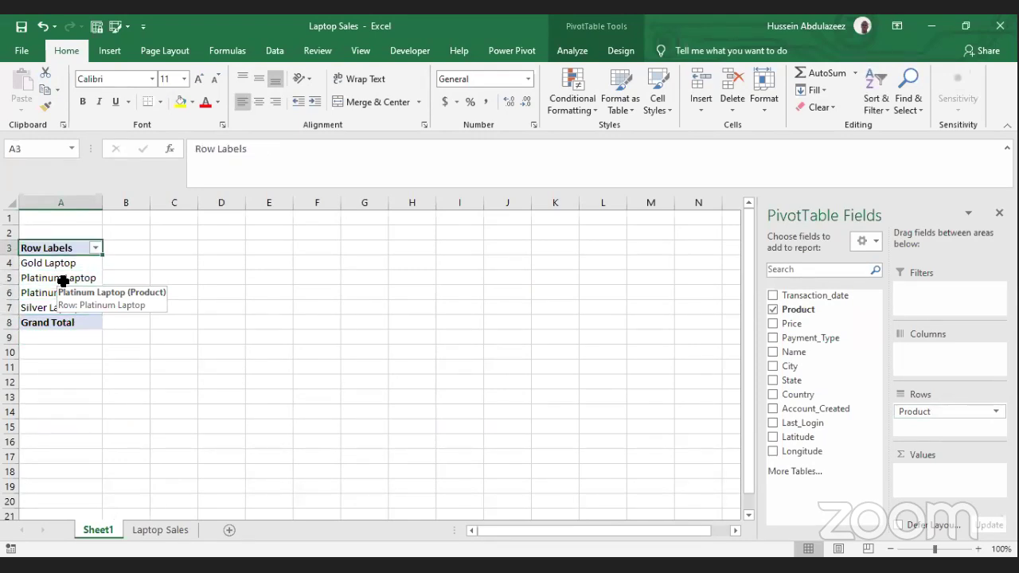
{"action": "key", "text": "Down"}
{"action": "key", "text": "Down"}
{"action": "key", "text": "Down"}
{"action": "key", "text": "Down"}
{"action": "key", "text": "Down"}
{"action": "key", "text": "Up"}
{"action": "key", "text": "Up"}
{"action": "key", "text": "Up"}
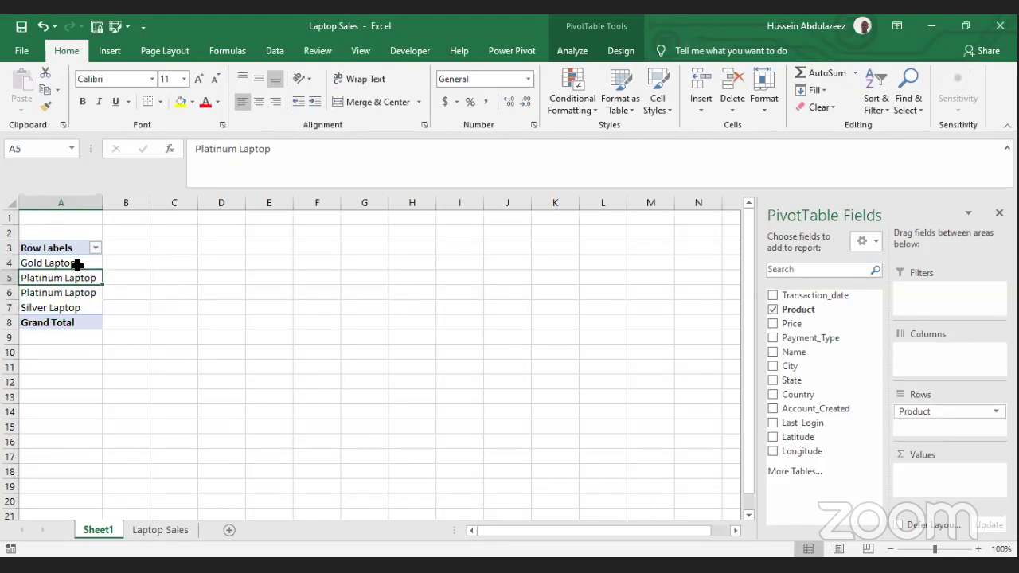
{"action": "left_click", "coordinate": [77, 265]}
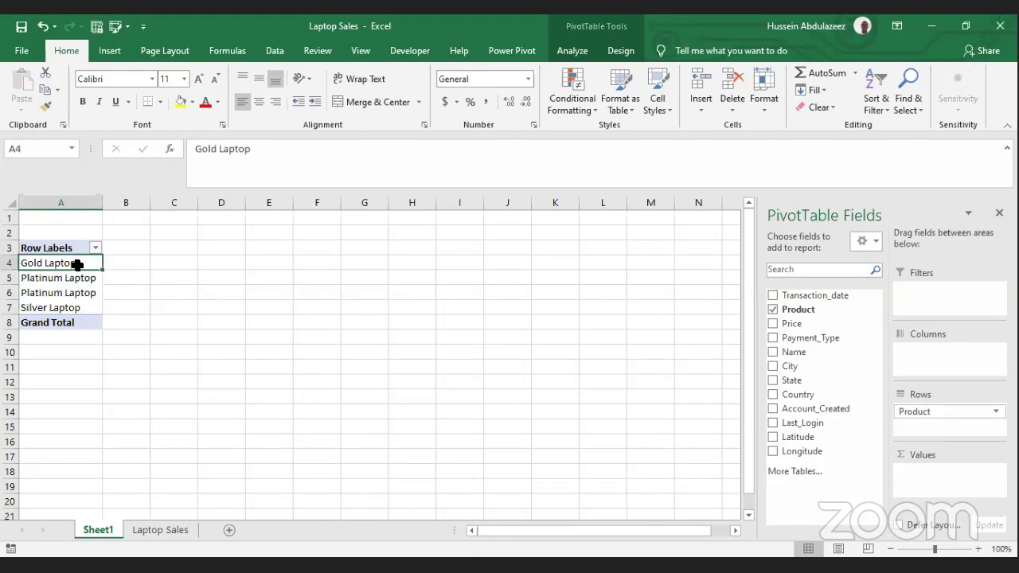
{"action": "left_click", "coordinate": [63, 311]}
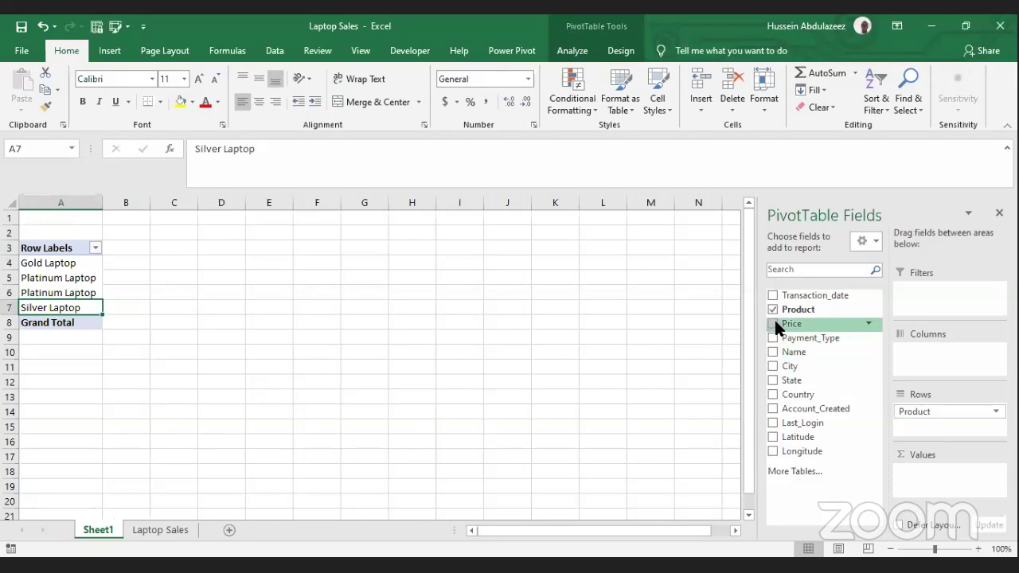
Step: Add the Price field to the pivot table's Values as a sum, and check the Gold Laptop amount in cell B4
{"action": "left_click_drag", "start_coordinate": [774, 319], "coordinate": [919, 474]}
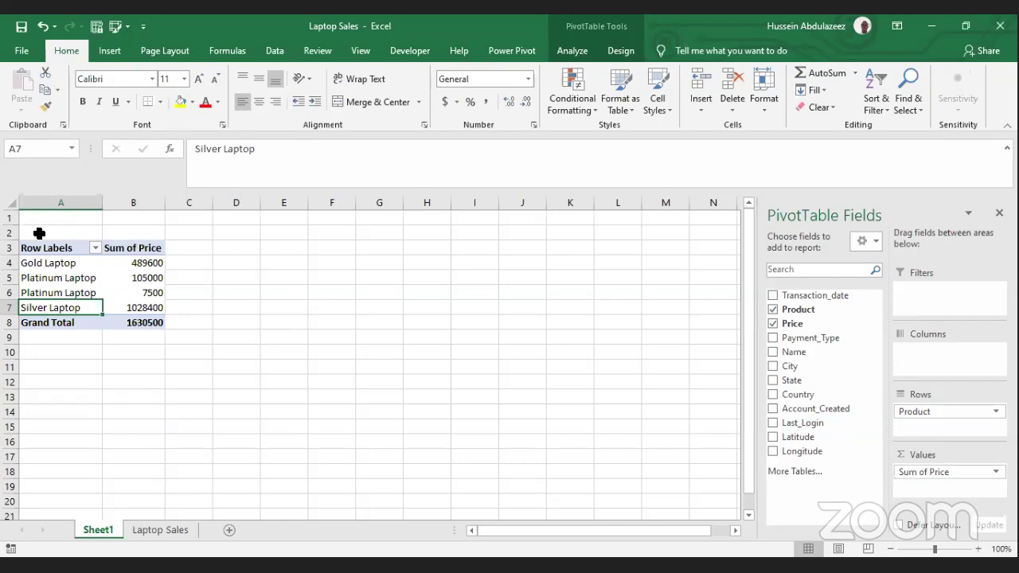
{"action": "mouse_move", "coordinate": [146, 265]}
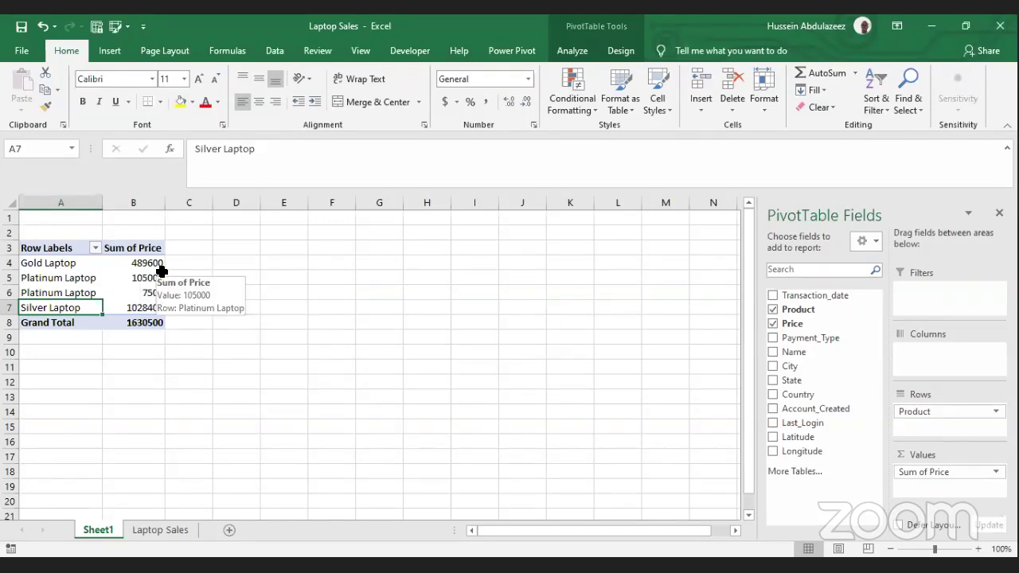
{"action": "left_click", "coordinate": [141, 261]}
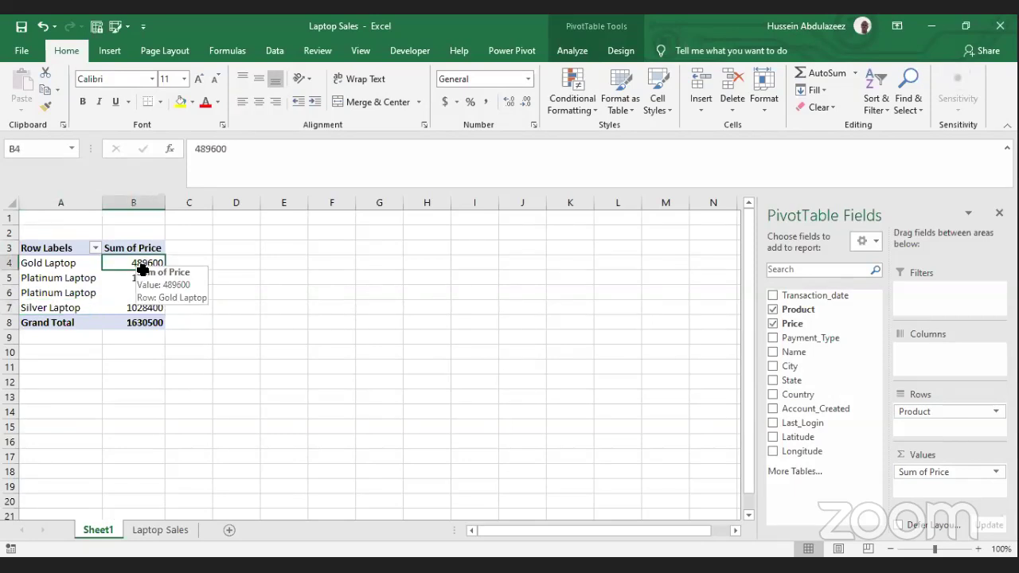
{"action": "mouse_move", "coordinate": [144, 310]}
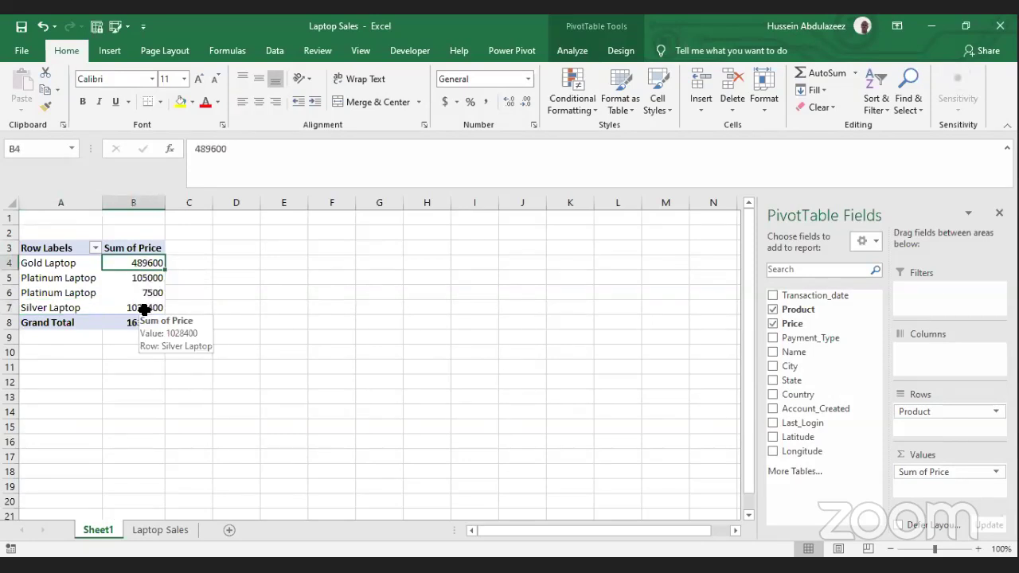
{"action": "left_click", "coordinate": [191, 276]}
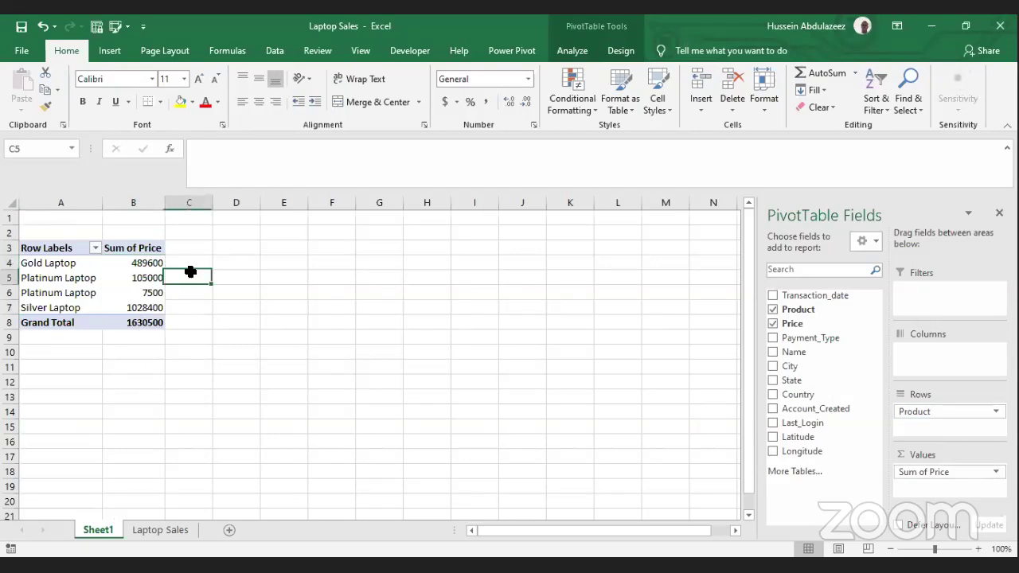
{"action": "left_click", "coordinate": [155, 260]}
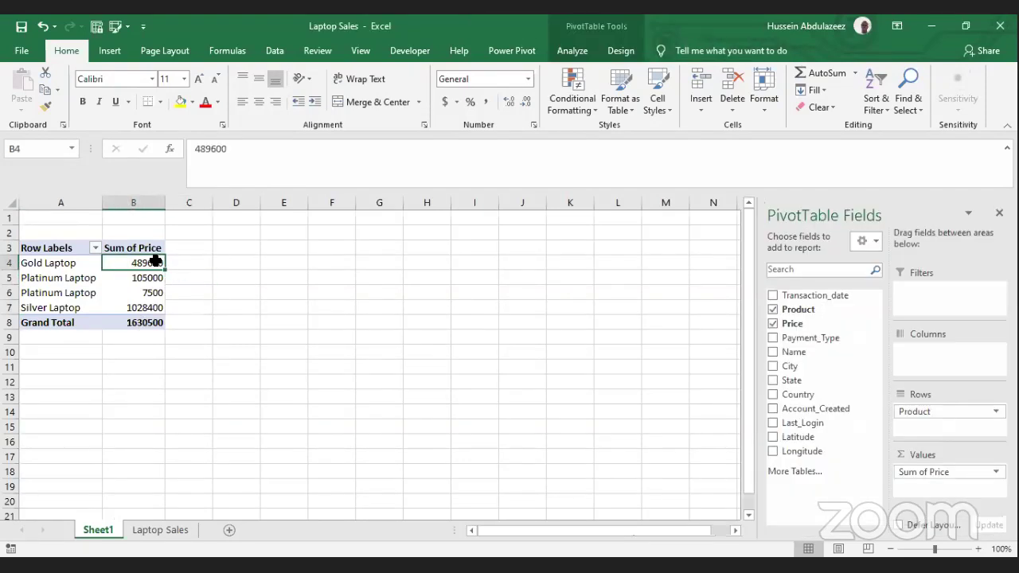
Step: Apply the Accounting number format to the Sum of Price amounts in cells B4 to B8 of the pivot table
{"action": "mouse_move", "coordinate": [155, 260]}
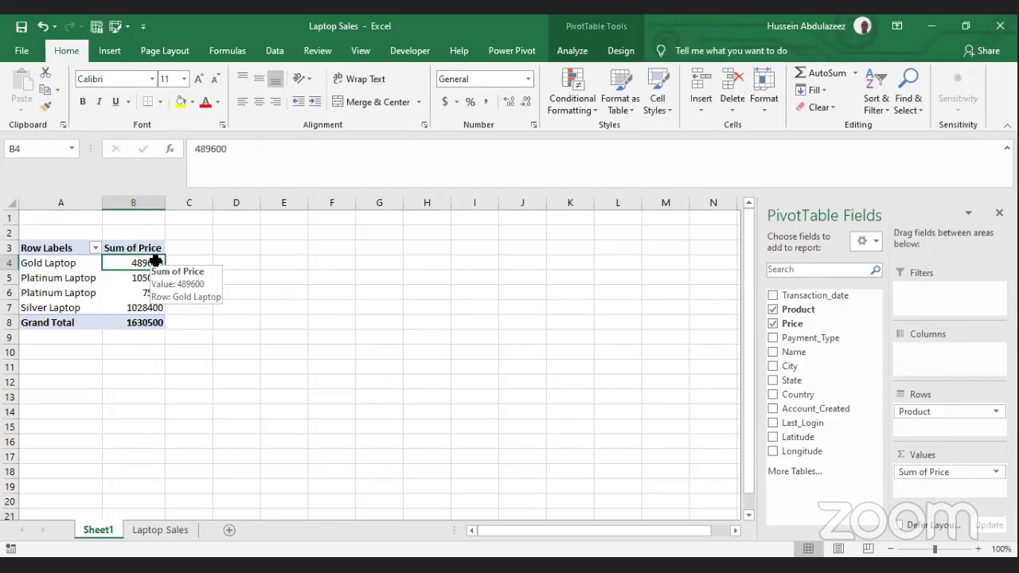
{"action": "left_click", "coordinate": [144, 277]}
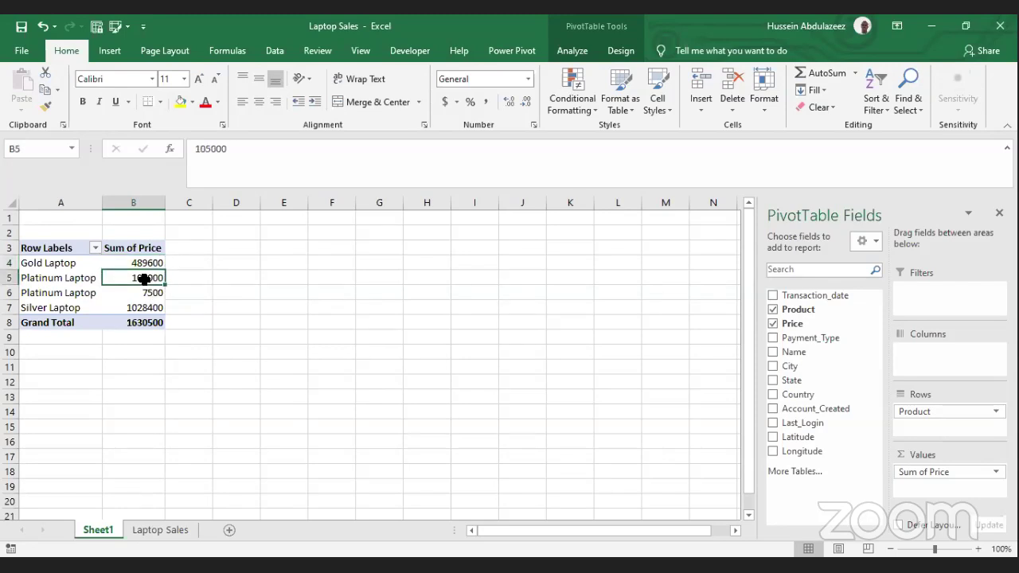
{"action": "left_click_drag", "start_coordinate": [144, 263], "coordinate": [141, 317]}
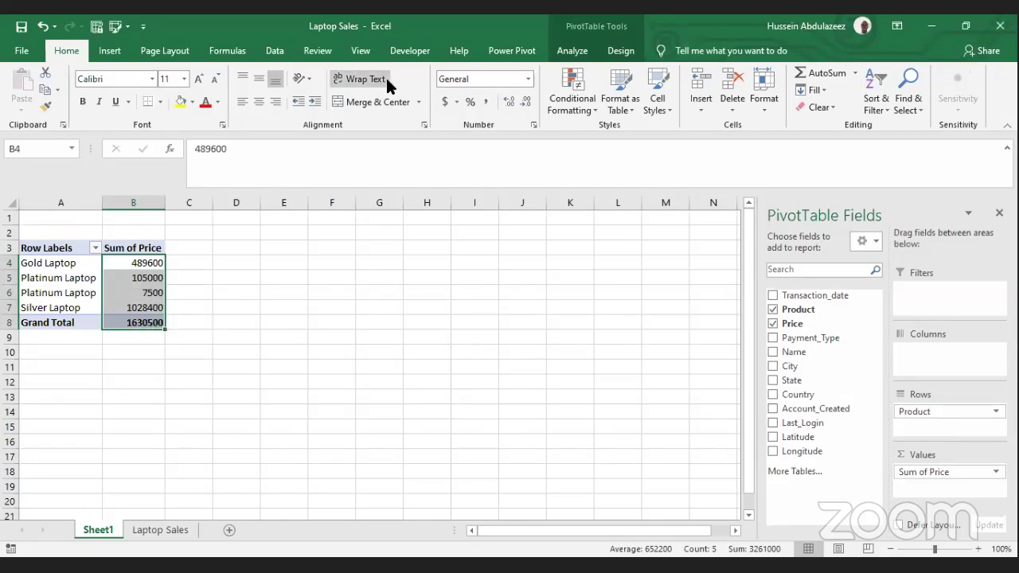
{"action": "left_click", "coordinate": [528, 83]}
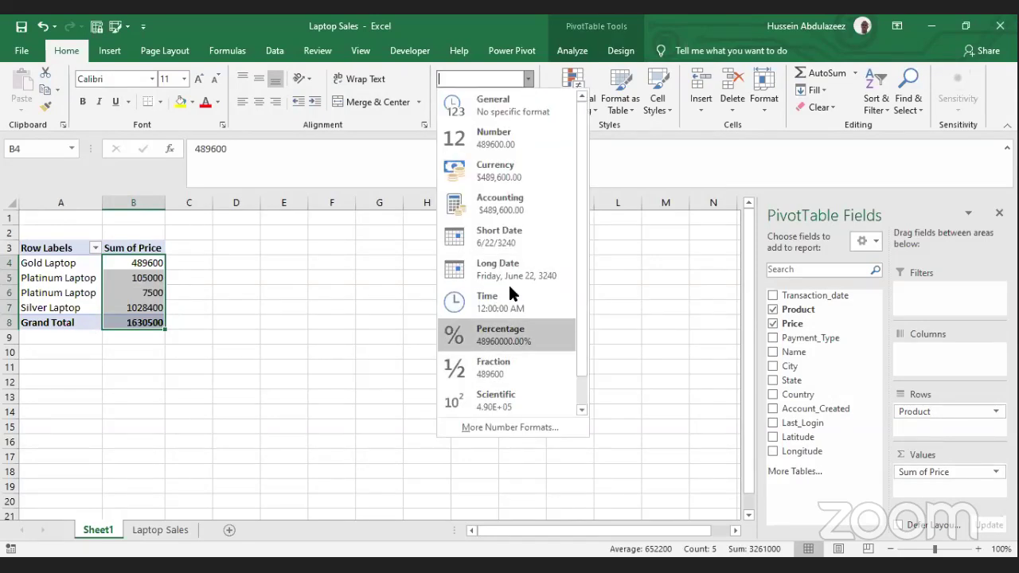
{"action": "left_click", "coordinate": [516, 204]}
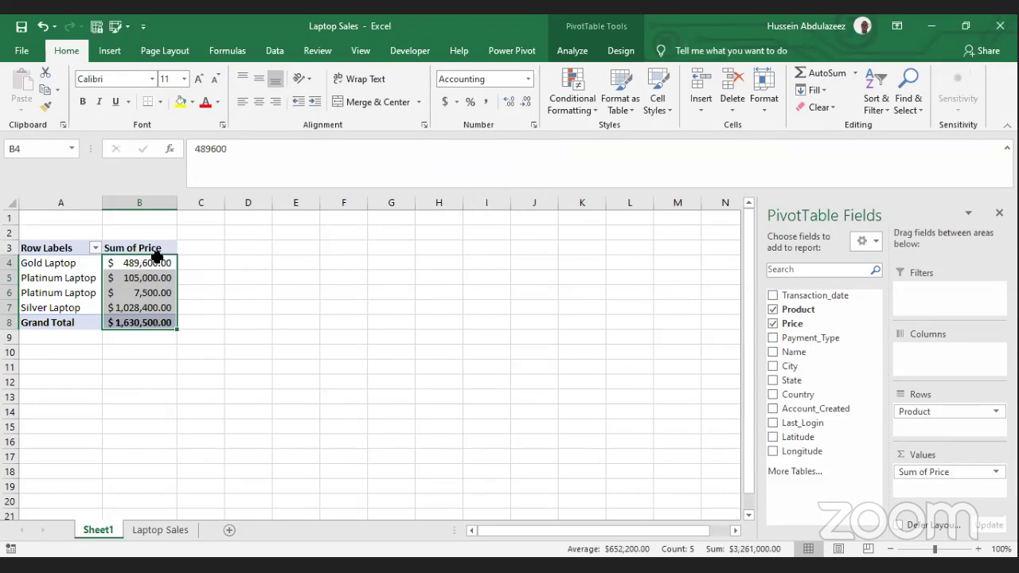
{"action": "mouse_move", "coordinate": [156, 263]}
Step: Change the Accounting currency symbol of the Sum of Price amounts in B4:B8 to ₦ Yoruba
{"action": "left_click", "coordinate": [528, 80]}
{"action": "left_click", "coordinate": [521, 204]}
{"action": "left_click", "coordinate": [532, 126]}
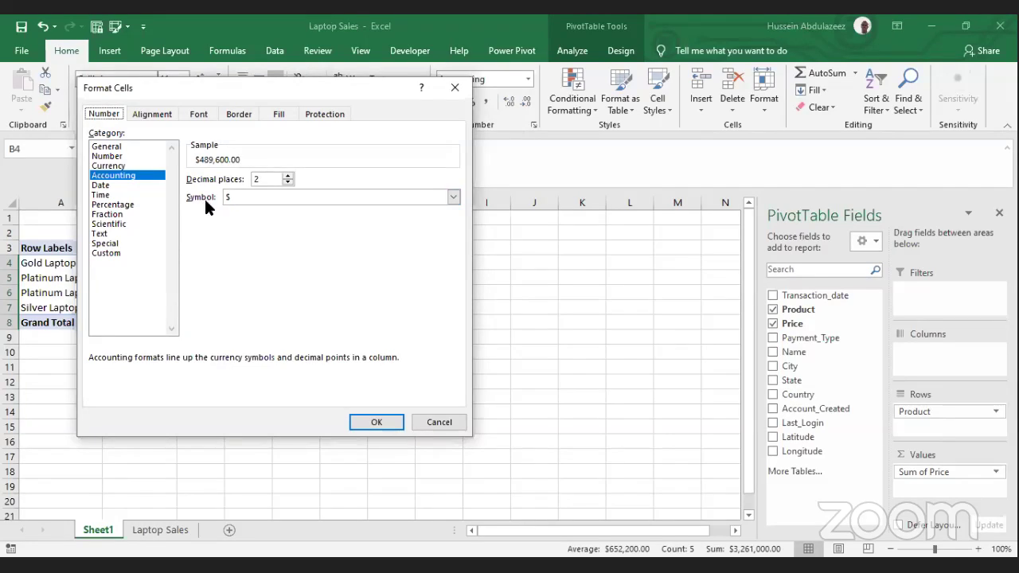
{"action": "left_click", "coordinate": [232, 199]}
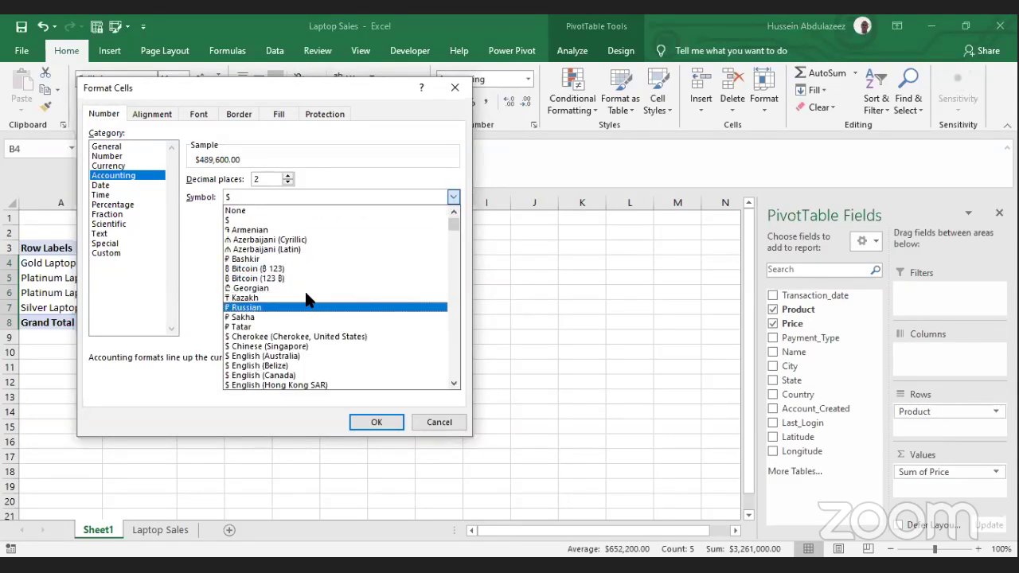
{"action": "key", "text": "Down"}
{"action": "key", "text": "Down"}
{"action": "key", "text": "Down"}
{"action": "key", "text": "Down"}
{"action": "key", "text": "Down"}
{"action": "key", "text": "Down"}
{"action": "key", "text": "Down"}
{"action": "key", "text": "Down"}
{"action": "key", "text": "Down"}
{"action": "key", "text": "Down"}
{"action": "key", "text": "Down"}
{"action": "key", "text": "Down"}
{"action": "key", "text": "Down"}
{"action": "key", "text": "Down"}
{"action": "key", "text": "Down"}
{"action": "key", "text": "Down"}
{"action": "key", "text": "Down"}
{"action": "key", "text": "Down"}
{"action": "key", "text": "Down"}
{"action": "key", "text": "Down"}
{"action": "key", "text": "Down"}
{"action": "key", "text": "Down"}
{"action": "key", "text": "Down"}
{"action": "key", "text": "Down"}
{"action": "key", "text": "Down"}
{"action": "key", "text": "Down"}
{"action": "key", "text": "Down"}
{"action": "key", "text": "Down"}
{"action": "key", "text": "Down"}
{"action": "key", "text": "Down"}
{"action": "key", "text": "Down"}
{"action": "key", "text": "Down"}
{"action": "key", "text": "Down"}
{"action": "key", "text": "Down"}
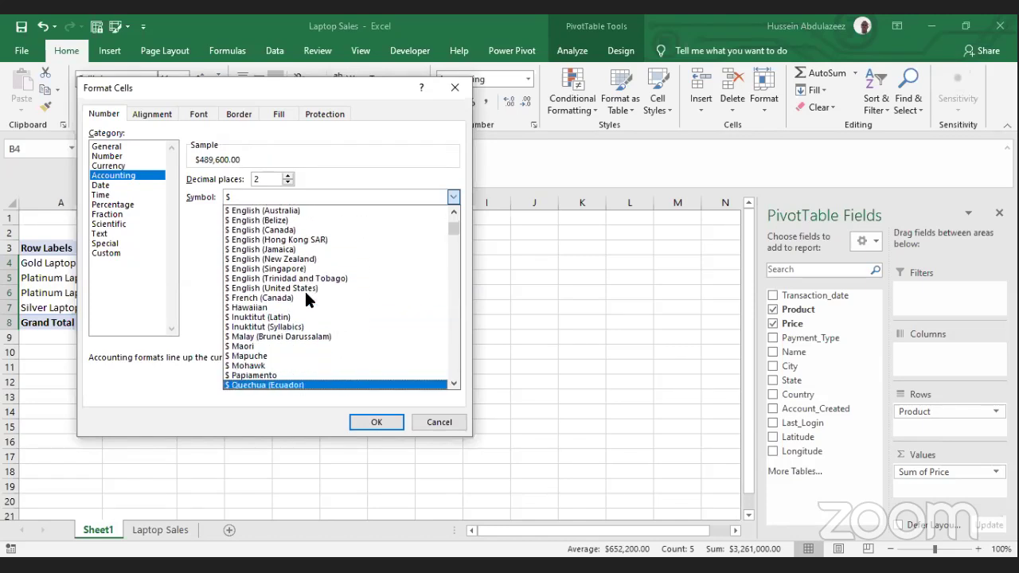
{"action": "key", "text": "Down"}
{"action": "key", "text": "Down"}
{"action": "key", "text": "Down"}
{"action": "key", "text": "Down"}
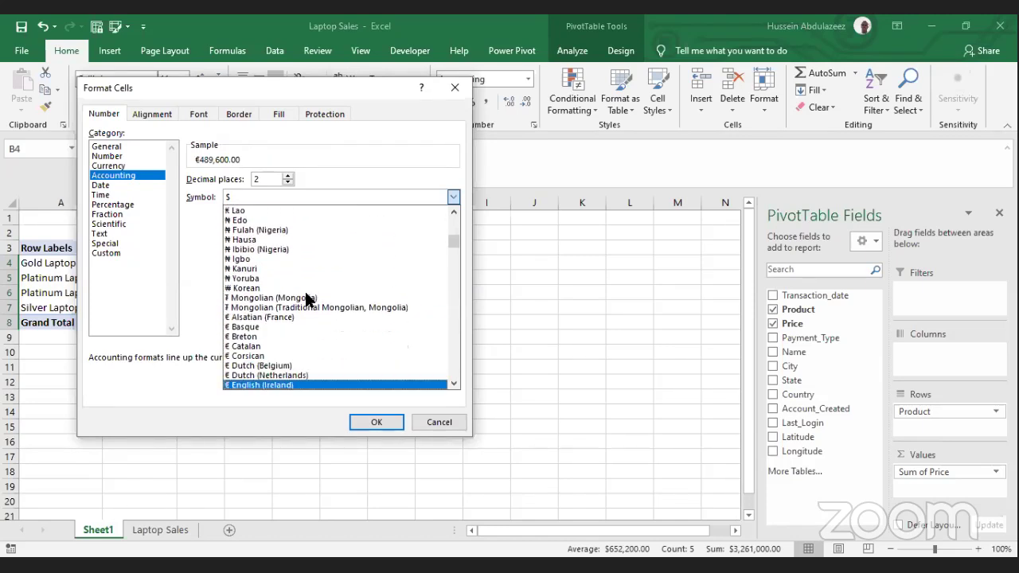
{"action": "left_click", "coordinate": [260, 219]}
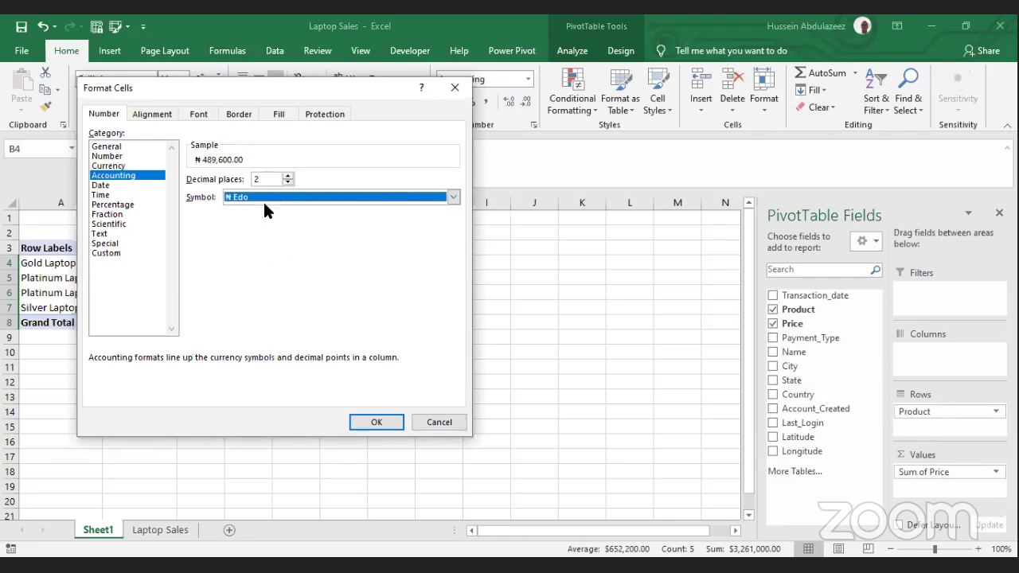
{"action": "left_click", "coordinate": [263, 198]}
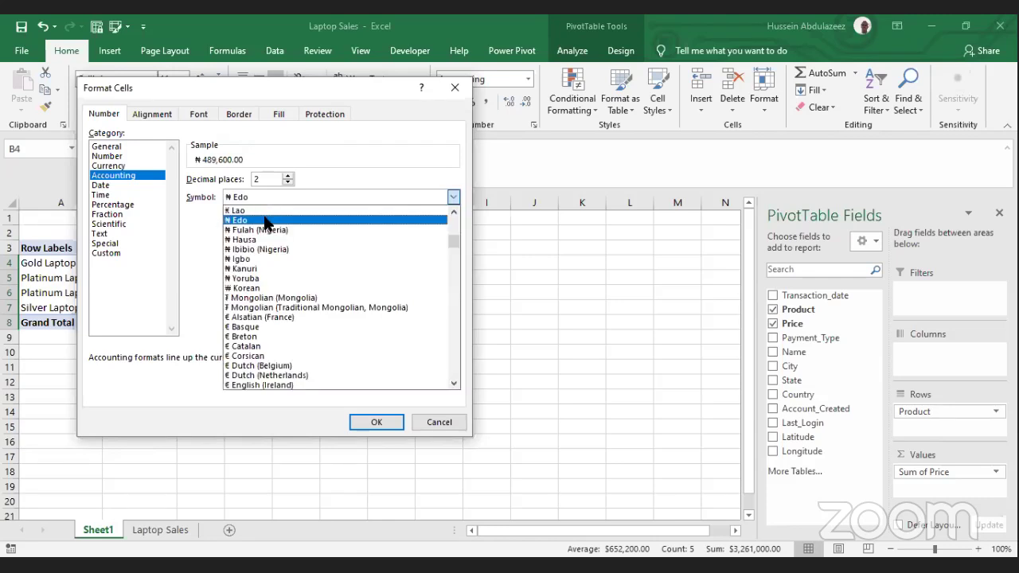
{"action": "left_click", "coordinate": [265, 278]}
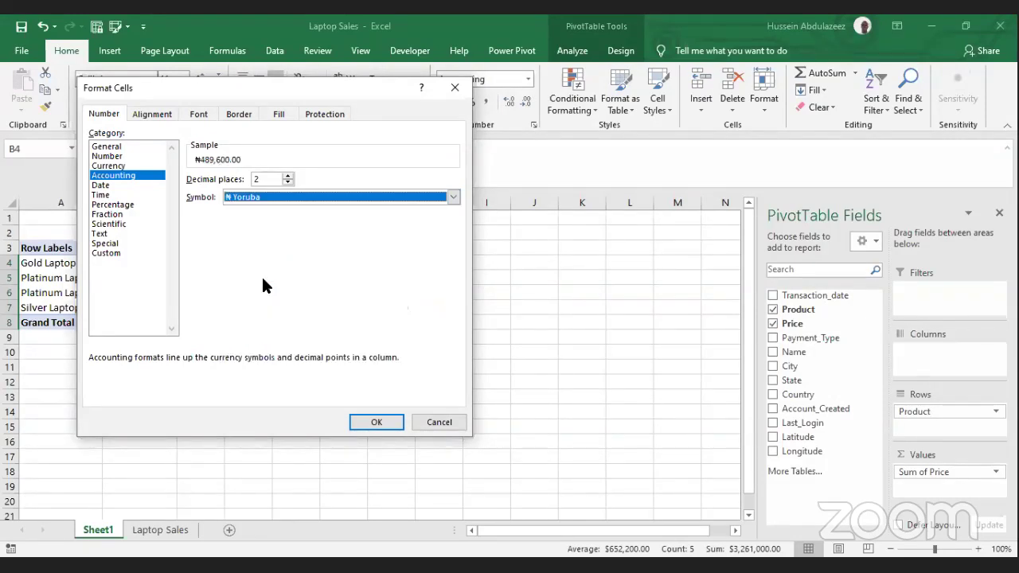
{"action": "left_click", "coordinate": [376, 418]}
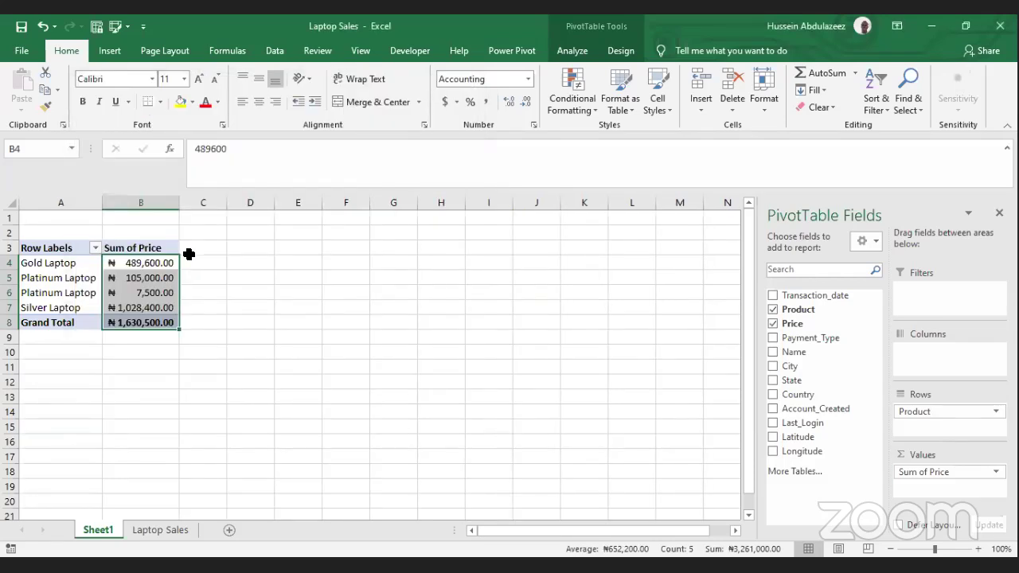
Step: Go through the Sum of Price amounts for the gold, platinum and silver laptops in column B of the pivot table
{"action": "left_click", "coordinate": [133, 278]}
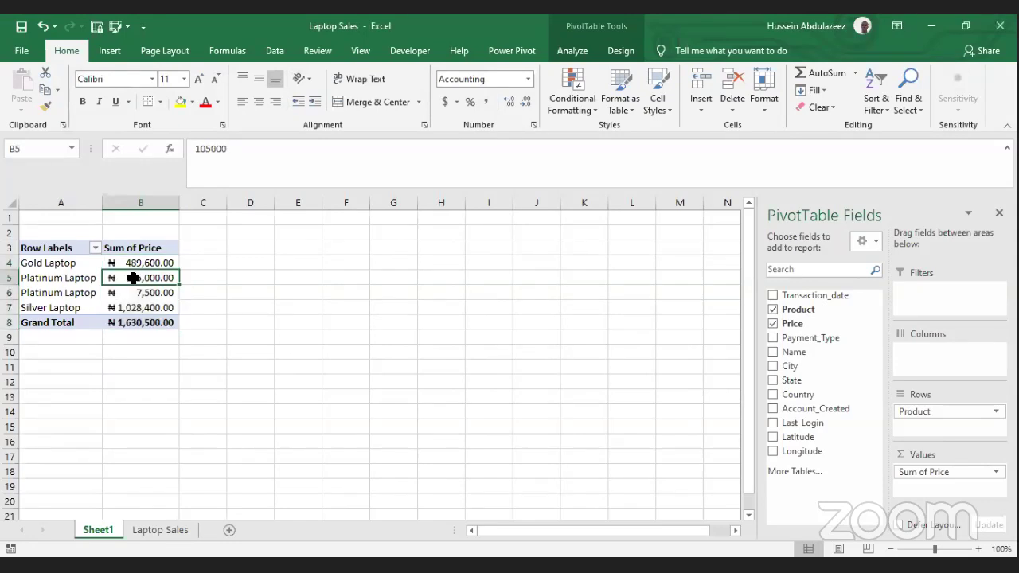
{"action": "key", "text": "Up"}
{"action": "key", "text": "Down"}
{"action": "key", "text": "Down"}
{"action": "key", "text": "Down"}
{"action": "key", "text": "Down"}
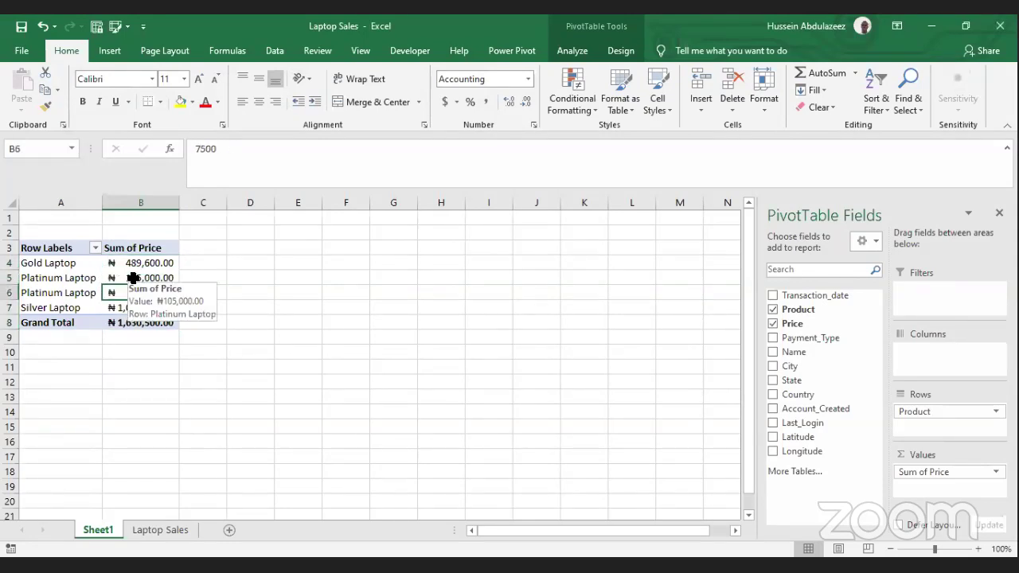
{"action": "left_click", "coordinate": [164, 260]}
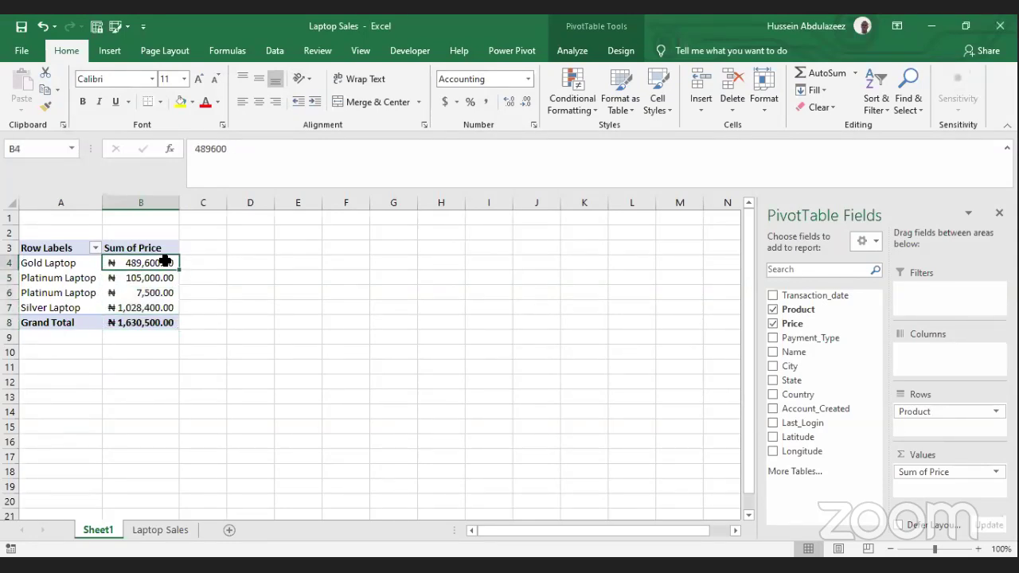
{"action": "mouse_move", "coordinate": [164, 260]}
{"action": "left_click", "coordinate": [132, 291]}
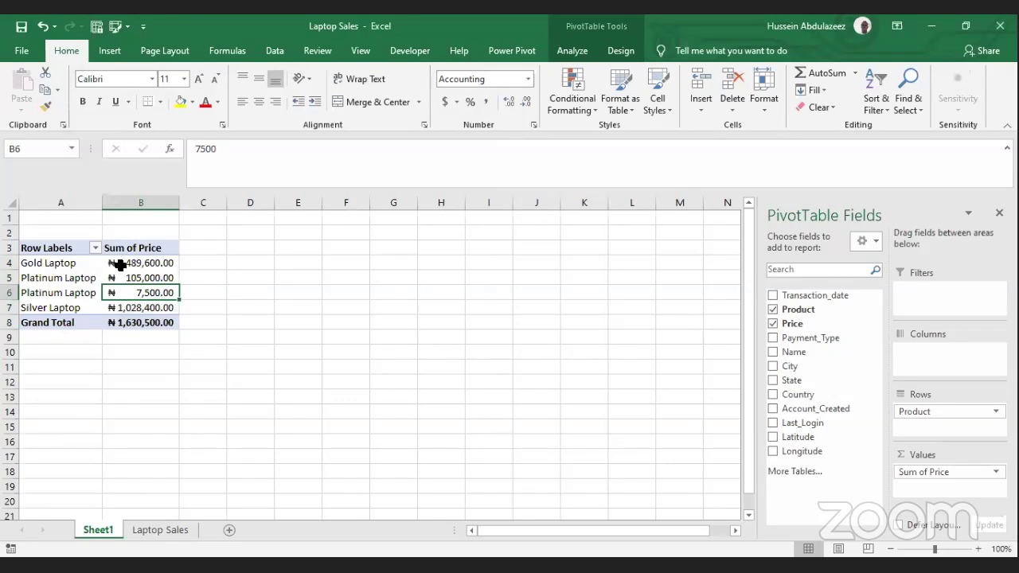
{"action": "left_click", "coordinate": [119, 264]}
{"action": "left_click", "coordinate": [117, 280]}
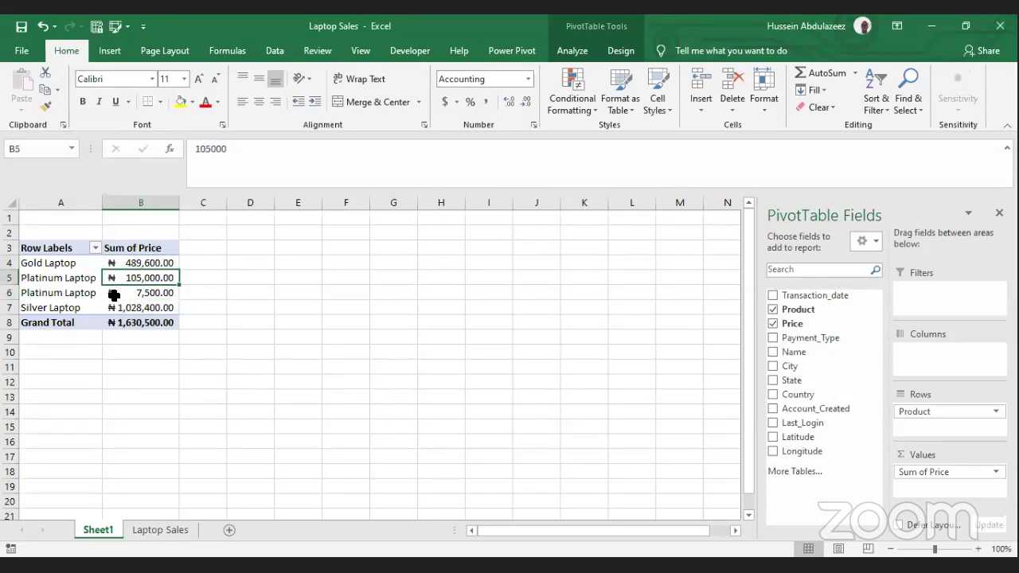
{"action": "mouse_move", "coordinate": [114, 294]}
Step: Compare the Gold Laptop label with its Sum of Price amount, and highlight the whole pivot table in A3:B8
{"action": "left_click", "coordinate": [133, 265]}
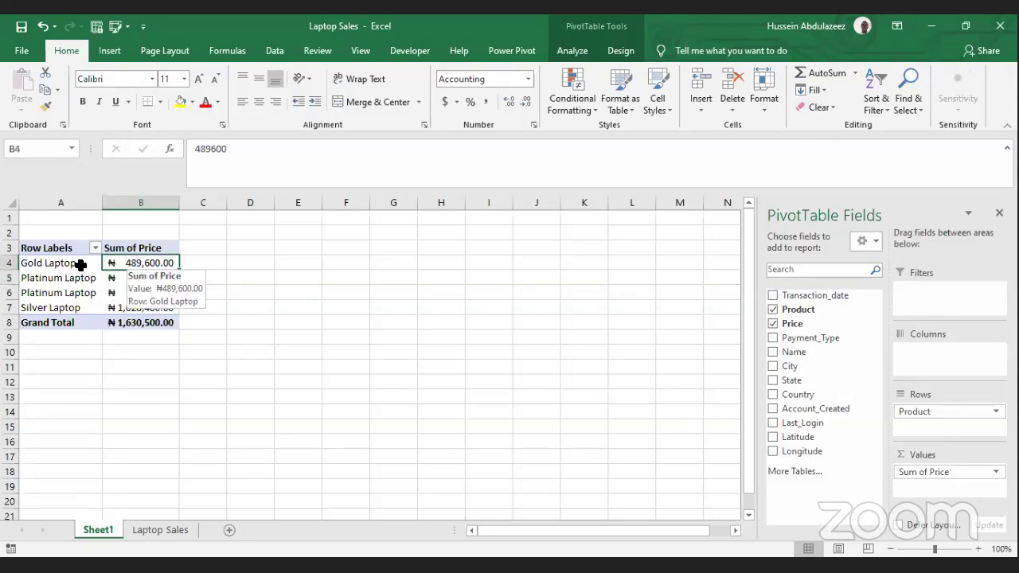
{"action": "left_click", "coordinate": [74, 264]}
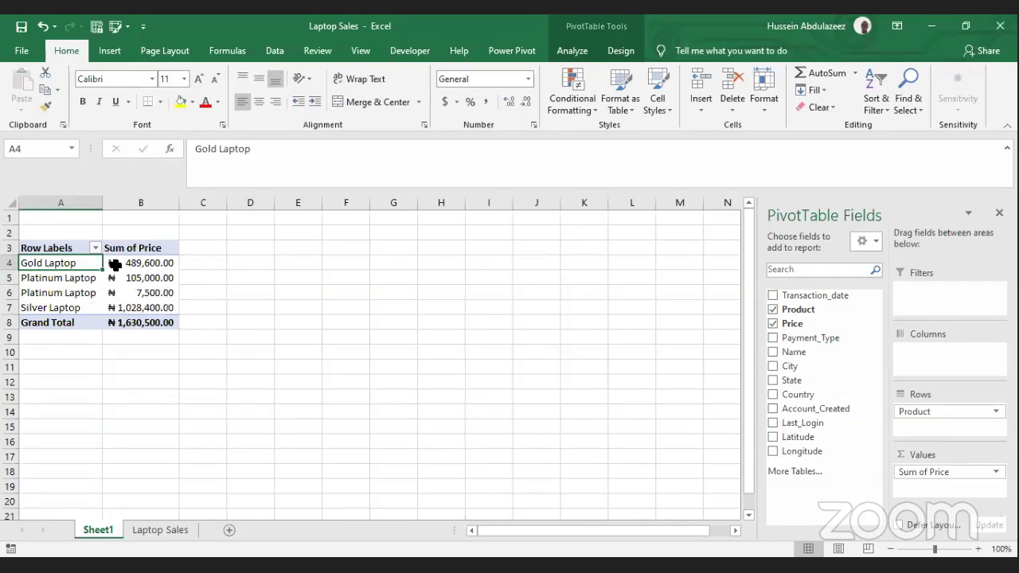
{"action": "mouse_move", "coordinate": [114, 265]}
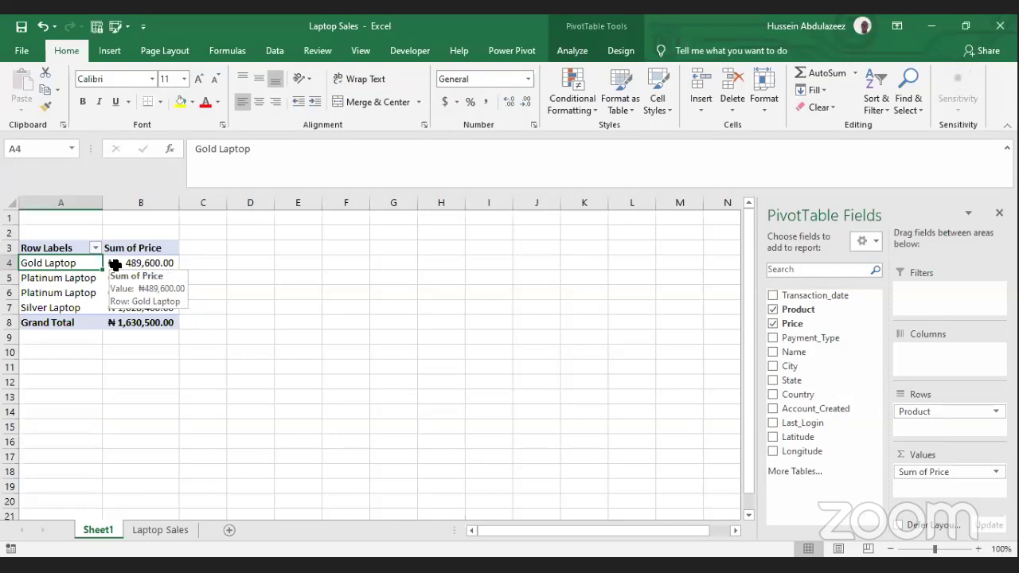
{"action": "left_click", "coordinate": [159, 261]}
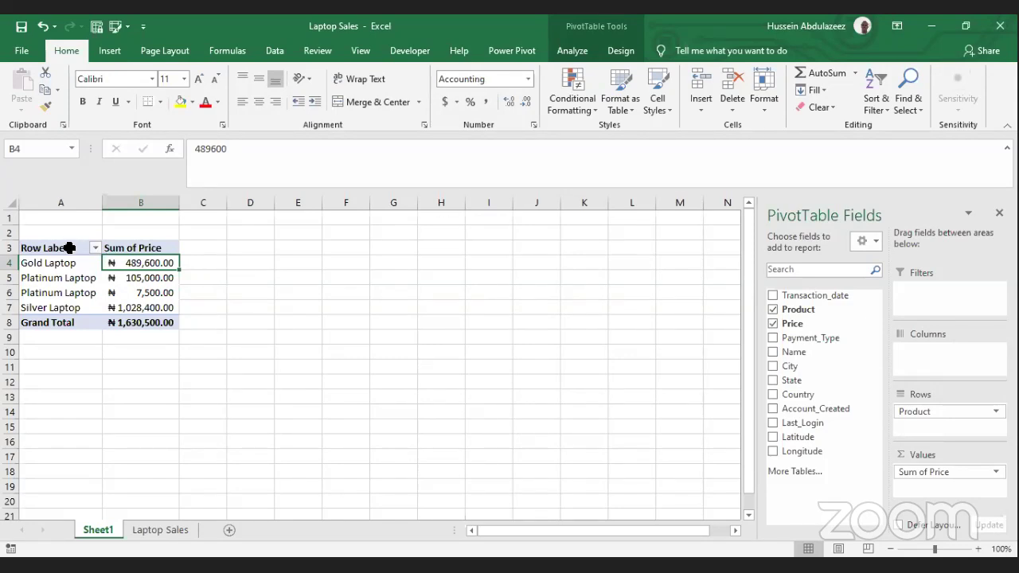
{"action": "left_click_drag", "start_coordinate": [70, 247], "coordinate": [139, 324]}
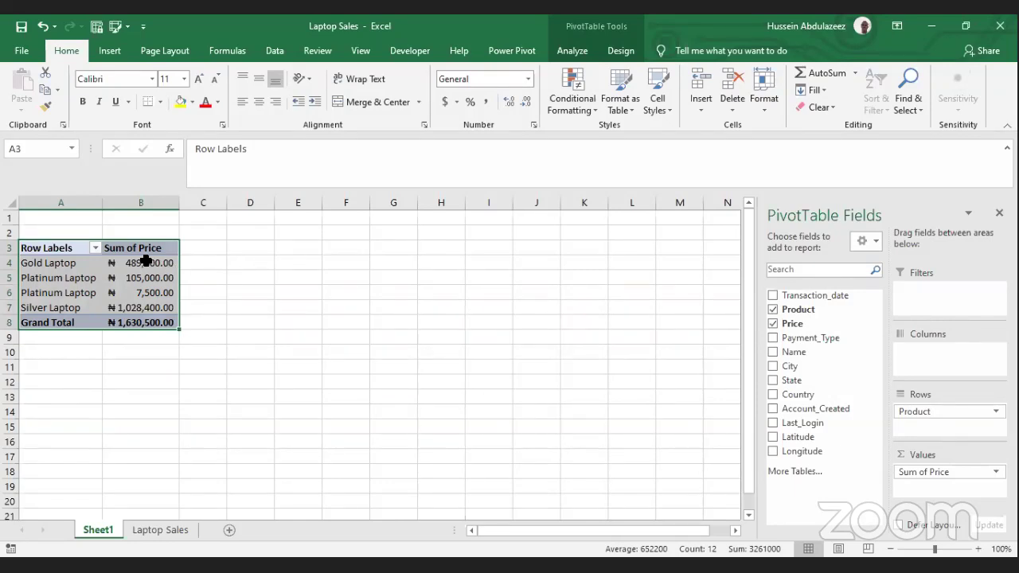
{"action": "mouse_move", "coordinate": [146, 261]}
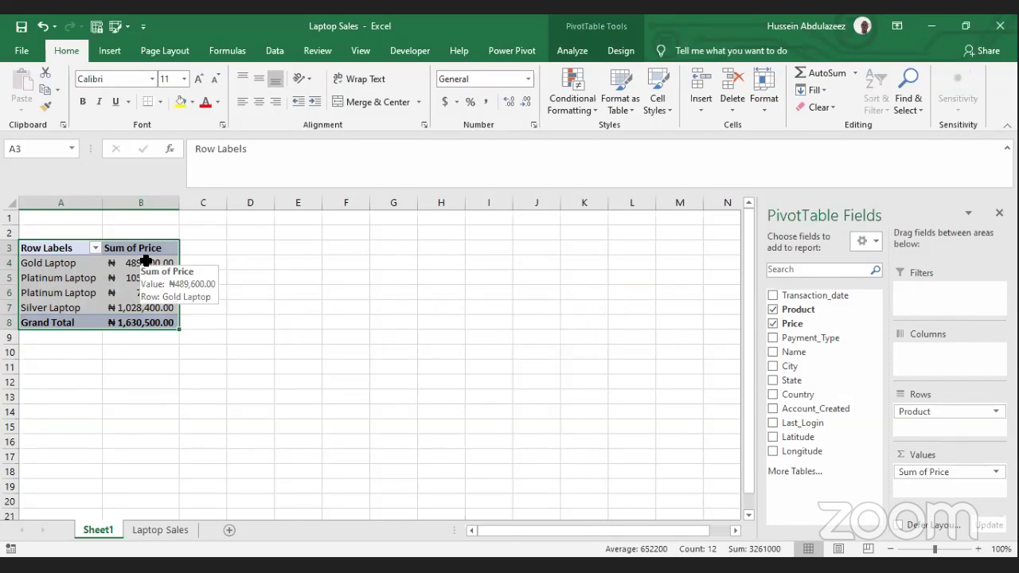
Step: Delete the whole pivot table from Sheet1 by clearing the range A3:B9
{"action": "left_click", "coordinate": [145, 261]}
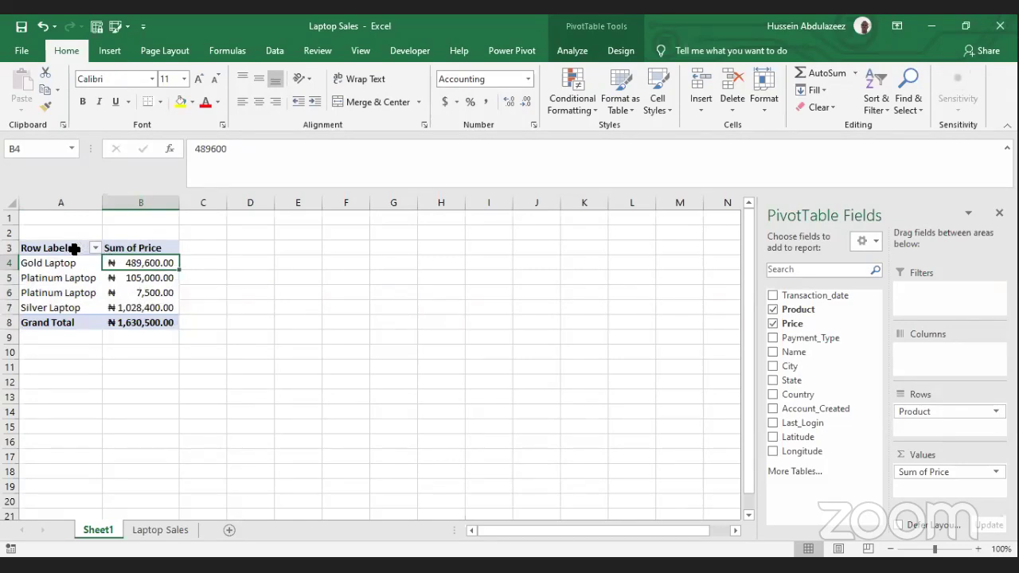
{"action": "left_click_drag", "start_coordinate": [74, 248], "coordinate": [149, 331]}
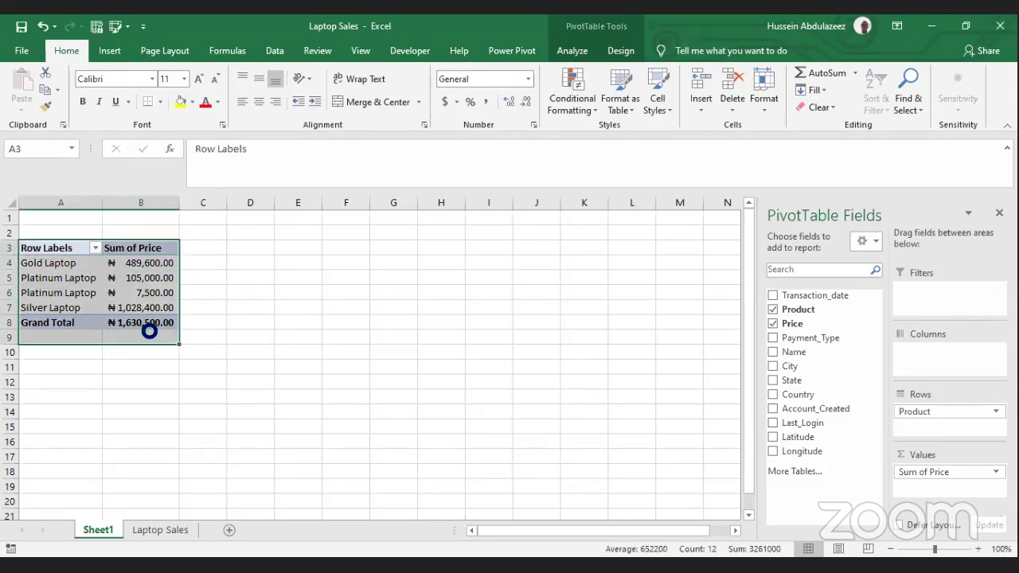
{"action": "key", "text": "Delete"}
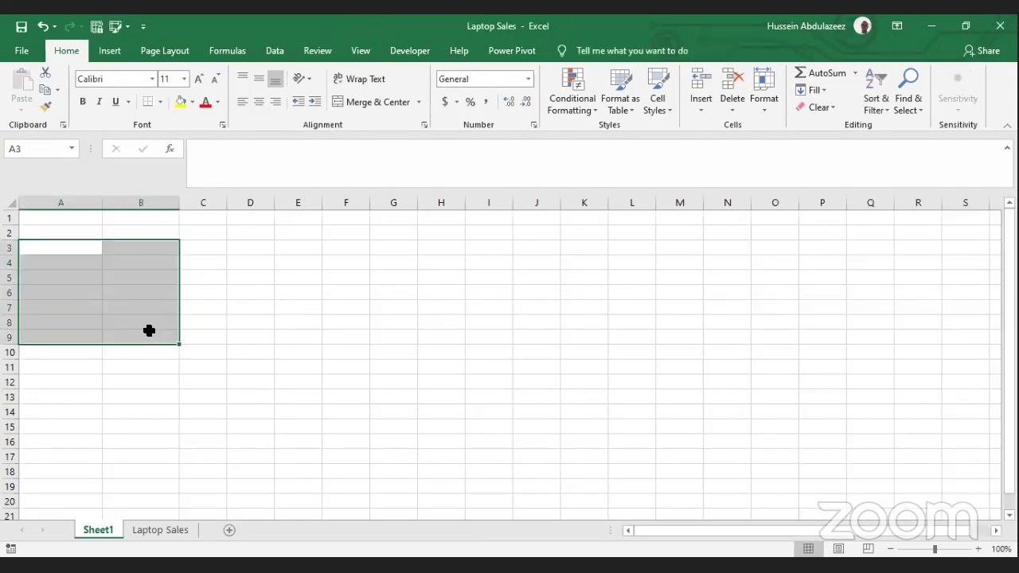
Step: Go back to the Laptop Sales sheet and look through the first entries of the Product column up to its header
{"action": "left_click", "coordinate": [148, 530]}
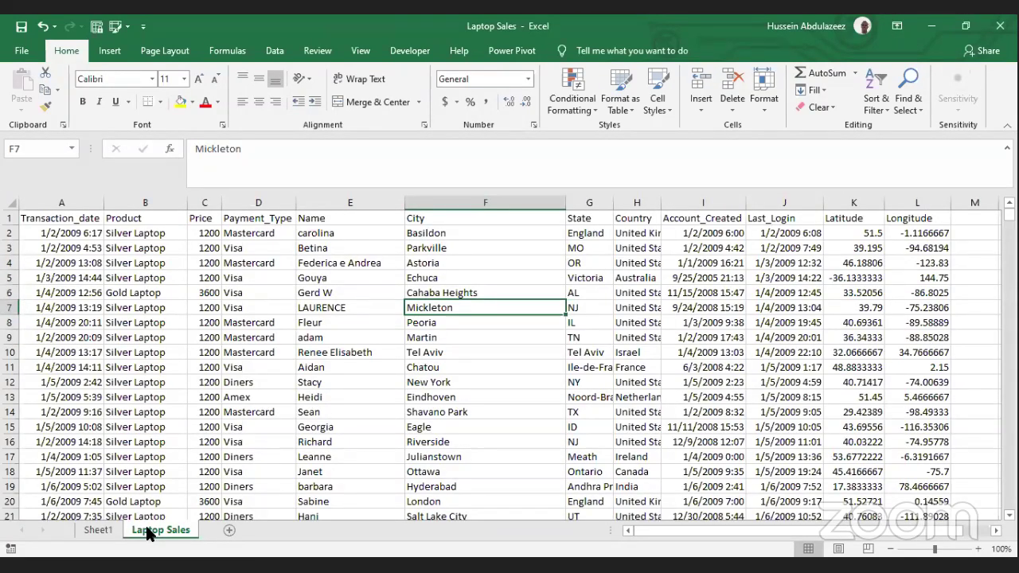
{"action": "left_click", "coordinate": [146, 292]}
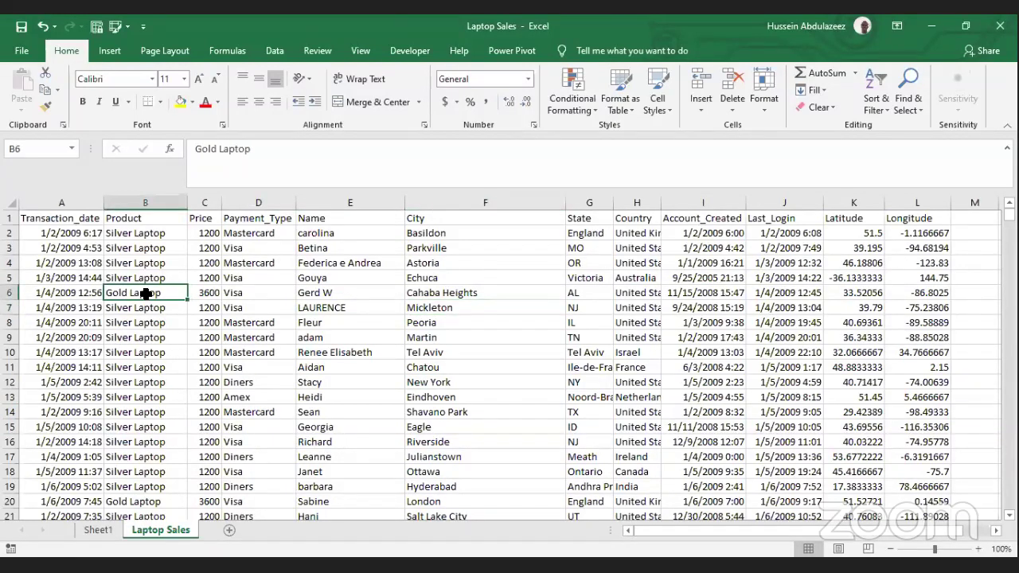
{"action": "left_click", "coordinate": [152, 277]}
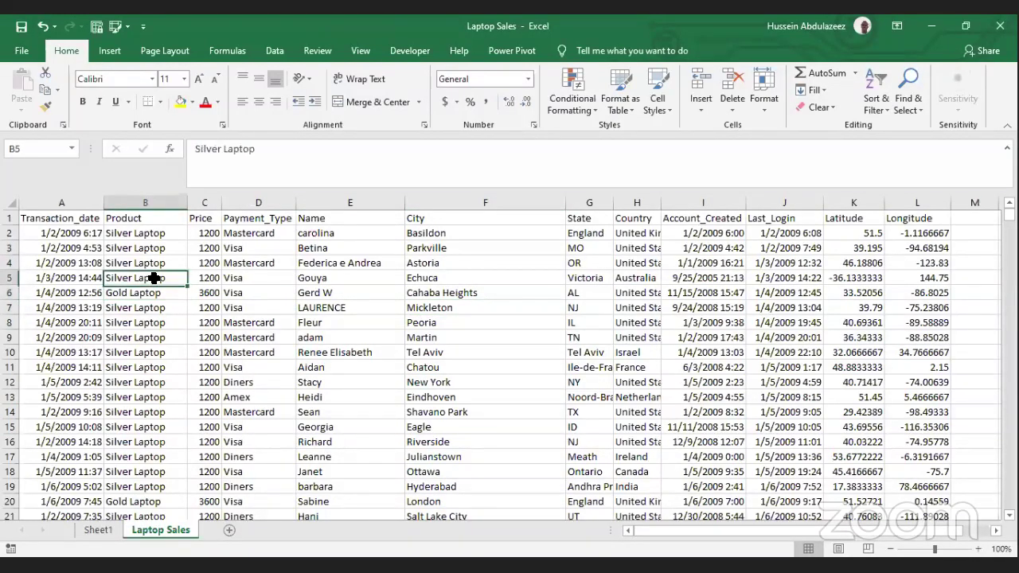
{"action": "key", "text": "Up"}
{"action": "key", "text": "Up"}
{"action": "key", "text": "Up"}
{"action": "key", "text": "Up"}
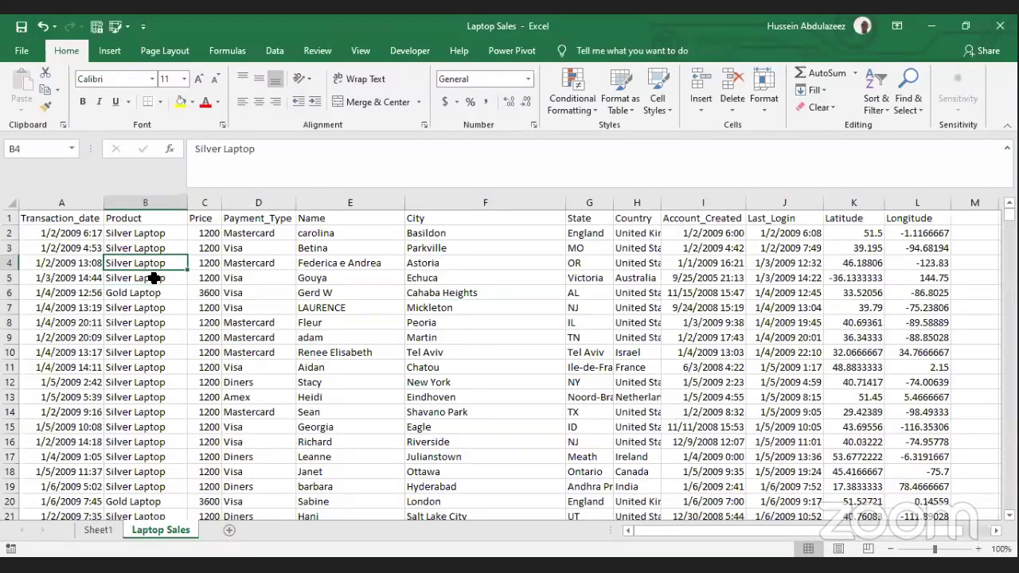
Step: Go along the Laptop Sales header row from Transaction_date to City, and fit the Country and State columns to their contents
{"action": "key", "text": "Left"}
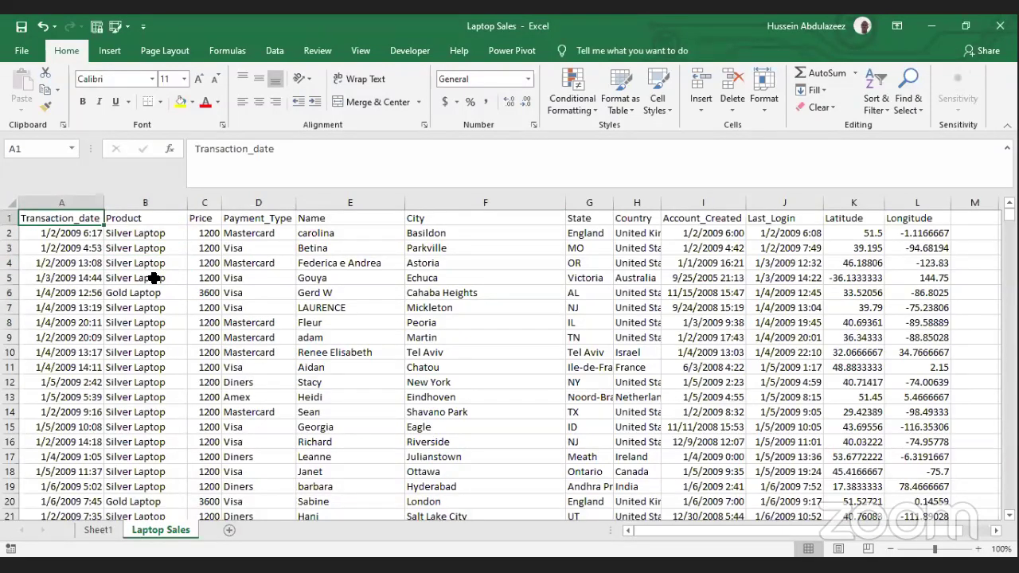
{"action": "key", "text": "Right"}
{"action": "key", "text": "Right"}
{"action": "key", "text": "Right"}
{"action": "key", "text": "Right"}
{"action": "key", "text": "Right"}
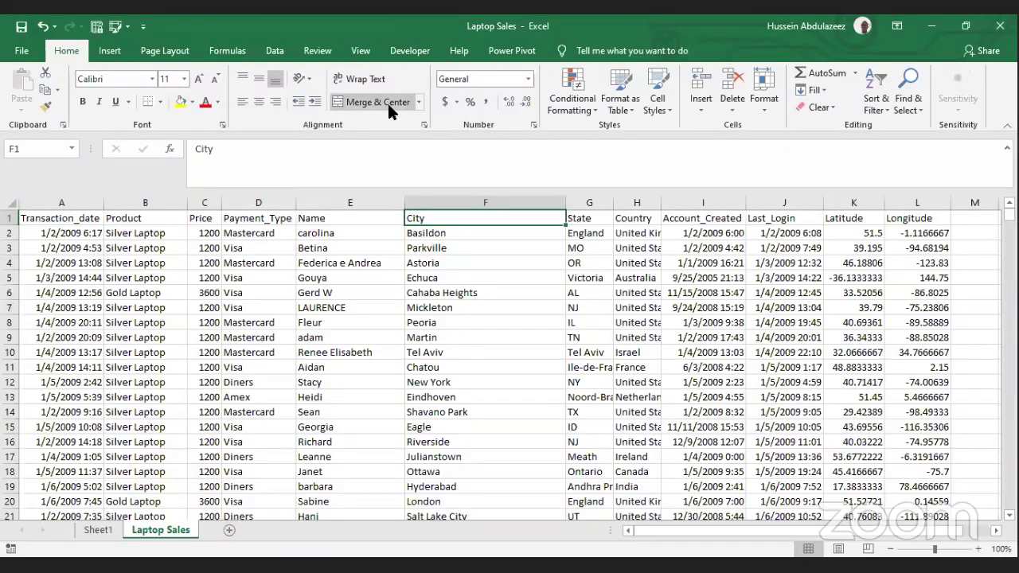
{"action": "double_click", "coordinate": [662, 201]}
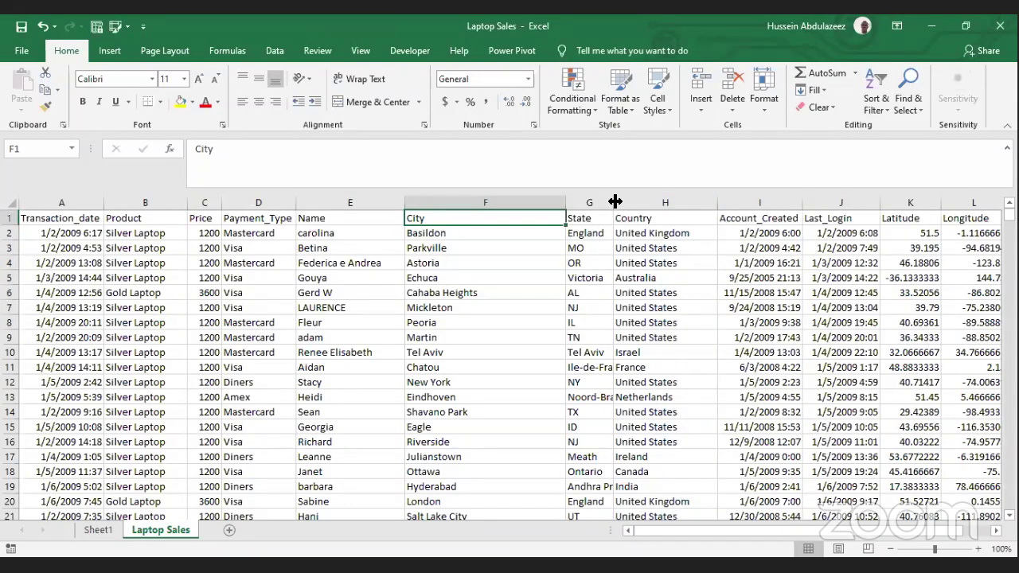
{"action": "double_click", "coordinate": [614, 201]}
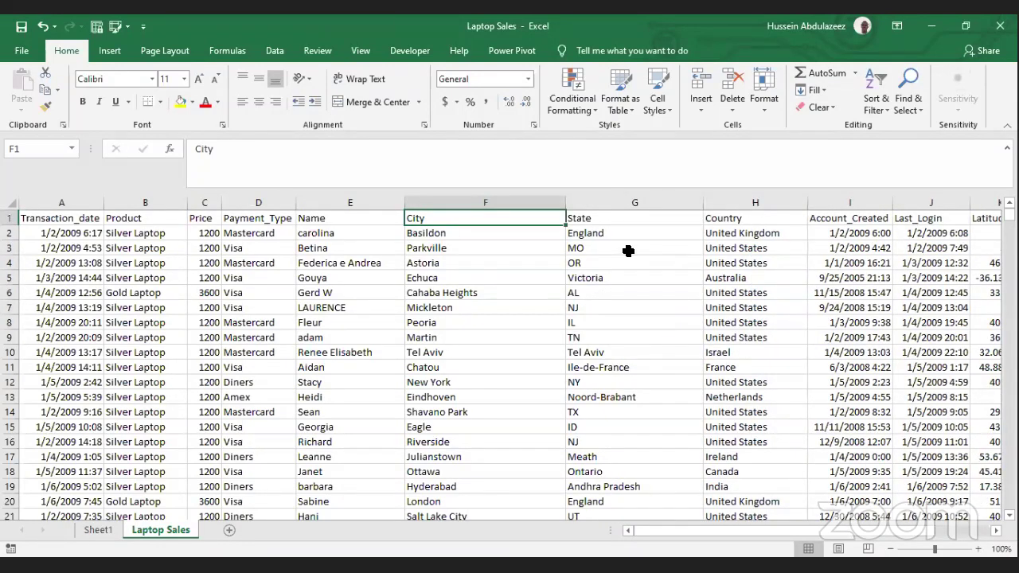
Step: Examine the first record in row 2 of the Laptop Sales data, going back and forth between the Name and Transaction_date columns
{"action": "left_click", "coordinate": [332, 232]}
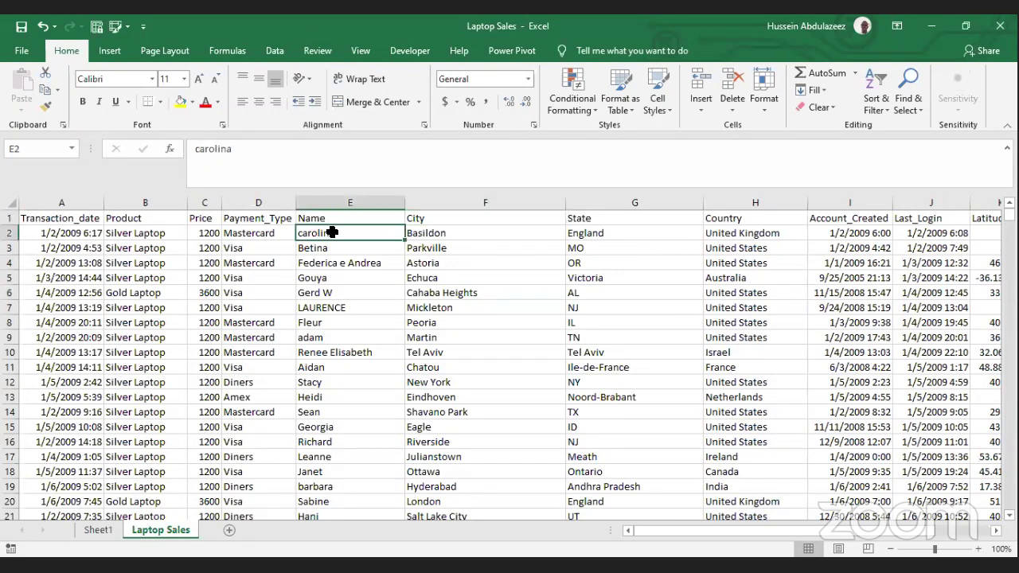
{"action": "key", "text": "Left"}
{"action": "key", "text": "Left"}
{"action": "key", "text": "Left"}
{"action": "key", "text": "Left"}
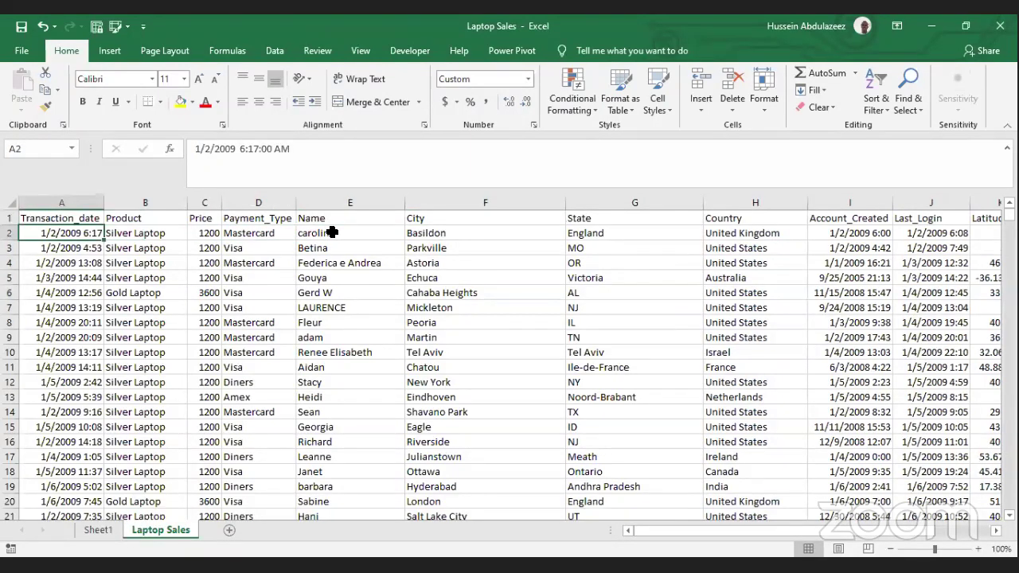
{"action": "key", "text": "Right"}
{"action": "key", "text": "Right"}
{"action": "key", "text": "Right"}
{"action": "key", "text": "Right"}
{"action": "key", "text": "Right"}
{"action": "key", "text": "Left"}
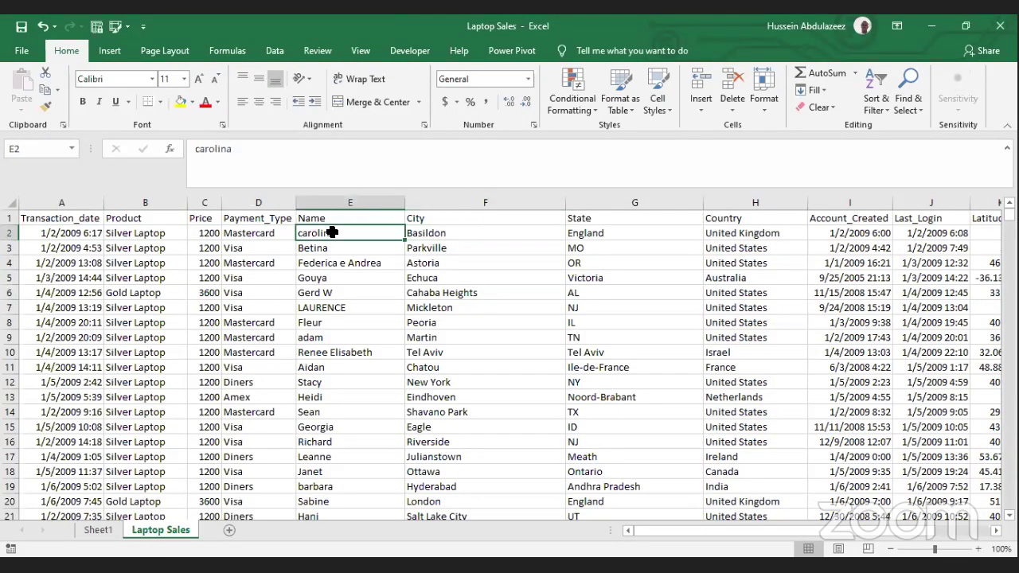
{"action": "key", "text": "Left"}
{"action": "key", "text": "Left"}
{"action": "key", "text": "Left"}
{"action": "key", "text": "Left"}
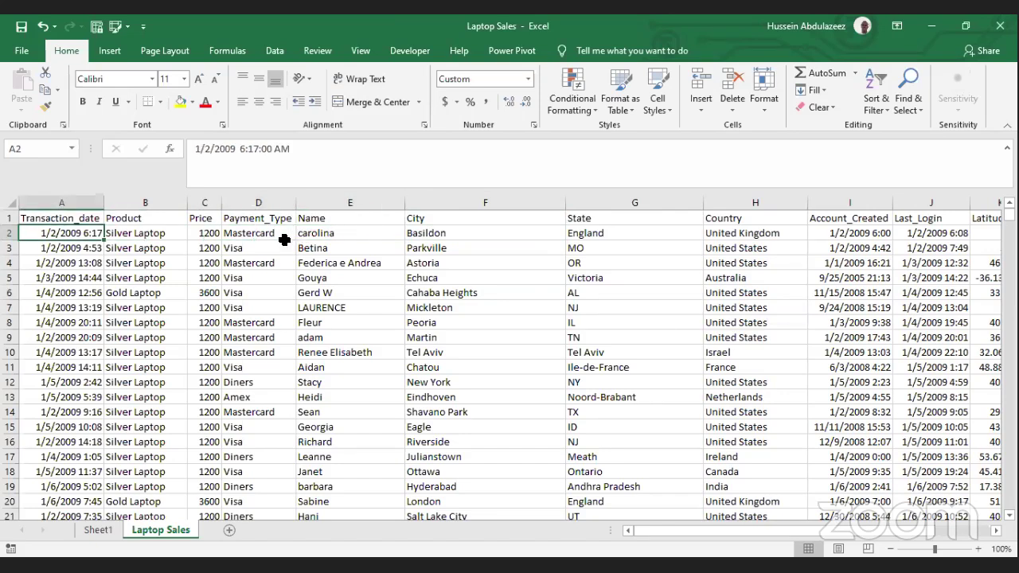
Step: Check the Payment_Type entries in rows 3 and 4 and the row 4 Product entry, ending at the row 4 Transaction_date
{"action": "left_click", "coordinate": [271, 252]}
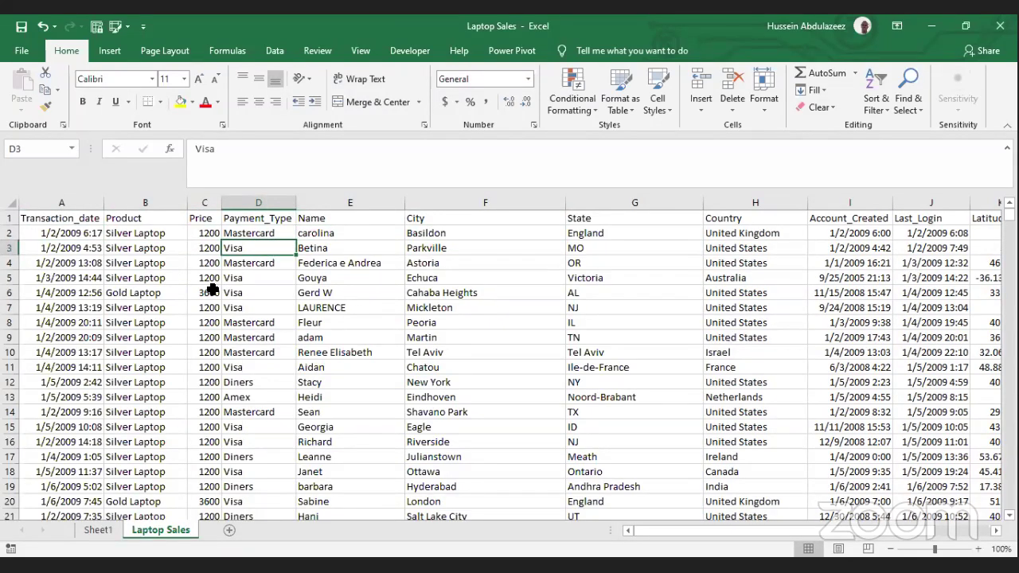
{"action": "left_click", "coordinate": [144, 265]}
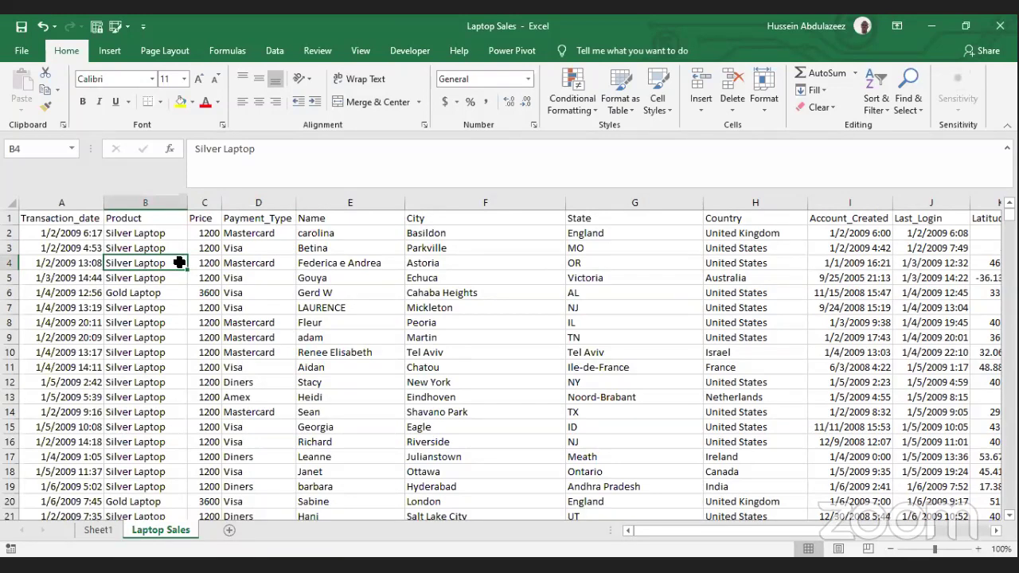
{"action": "left_click", "coordinate": [241, 266]}
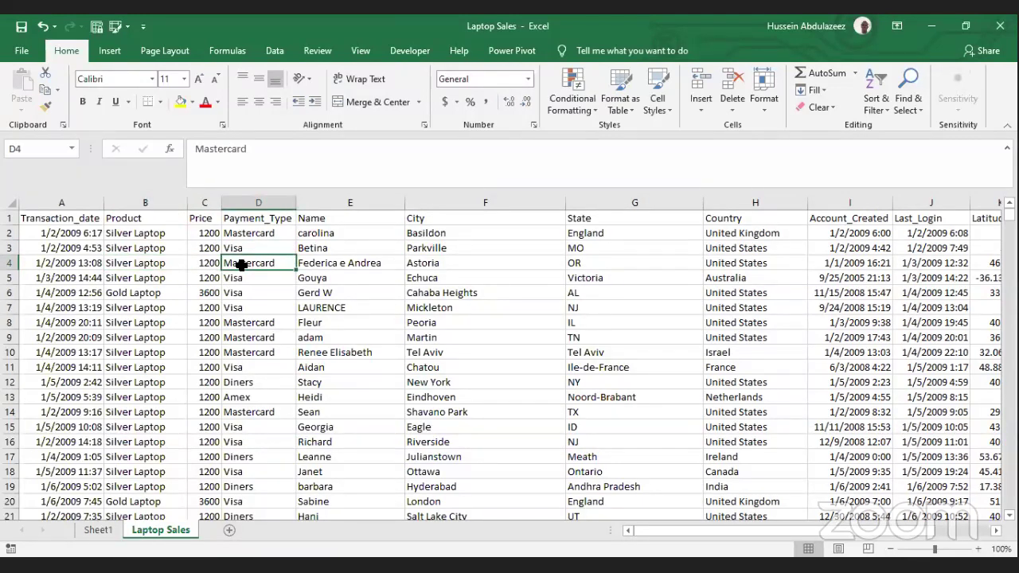
{"action": "key", "text": "Left"}
{"action": "key", "text": "Left"}
{"action": "key", "text": "Left"}
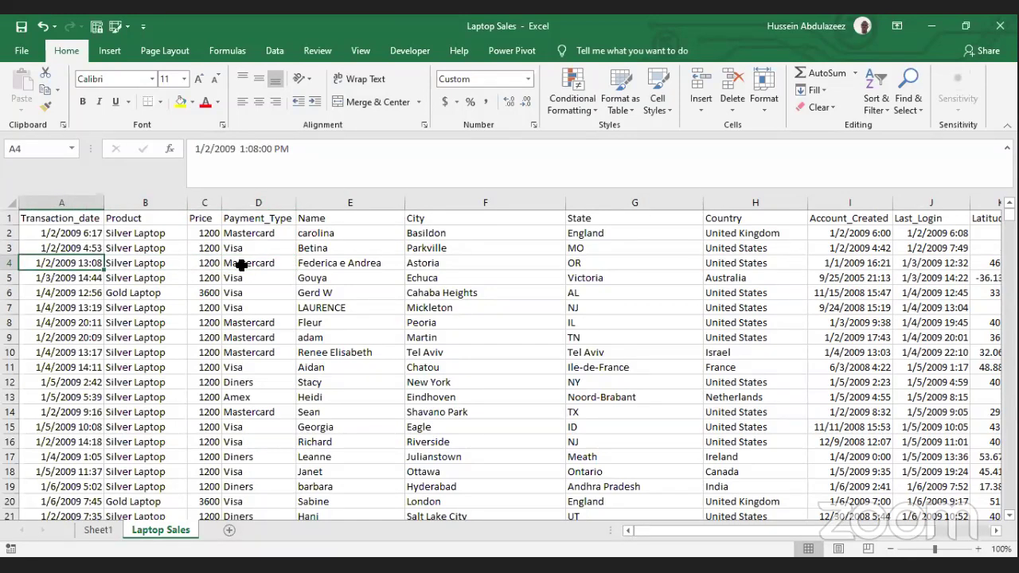
Step: Go along row 4 from Transaction_date to beyond the Longitude column, and return along row 5 from City toward the first columns
{"action": "key", "text": "Right"}
{"action": "key", "text": "Right"}
{"action": "key", "text": "Right"}
{"action": "key", "text": "Right"}
{"action": "key", "text": "Right"}
{"action": "key", "text": "Right"}
{"action": "key", "text": "Right"}
{"action": "key", "text": "Right"}
{"action": "key", "text": "Right"}
{"action": "key", "text": "Right"}
{"action": "key", "text": "Right"}
{"action": "key", "text": "Right"}
{"action": "key", "text": "Right"}
{"action": "key", "text": "Right"}
{"action": "key", "text": "Right"}
{"action": "key", "text": "Right"}
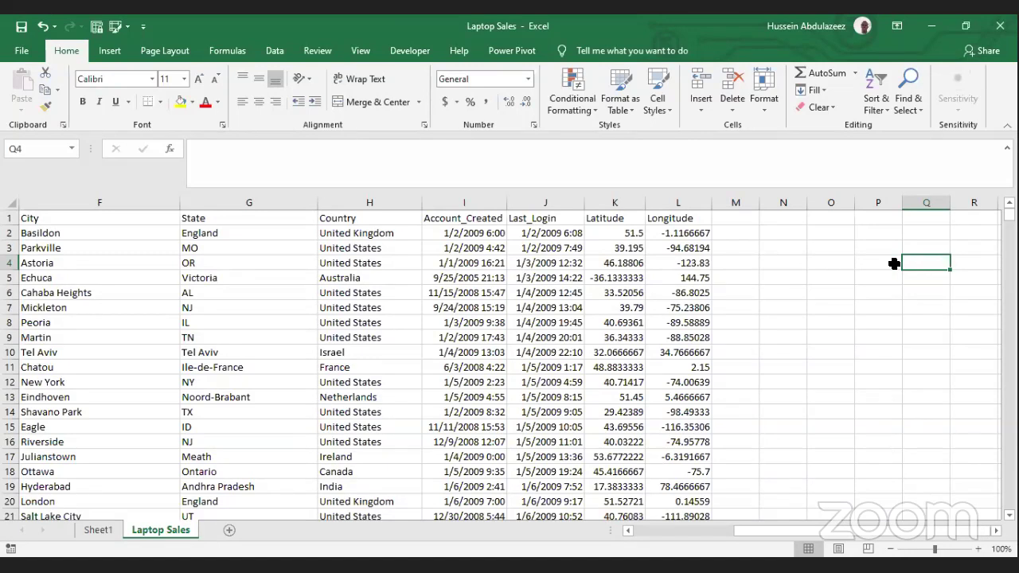
{"action": "left_click", "coordinate": [128, 276]}
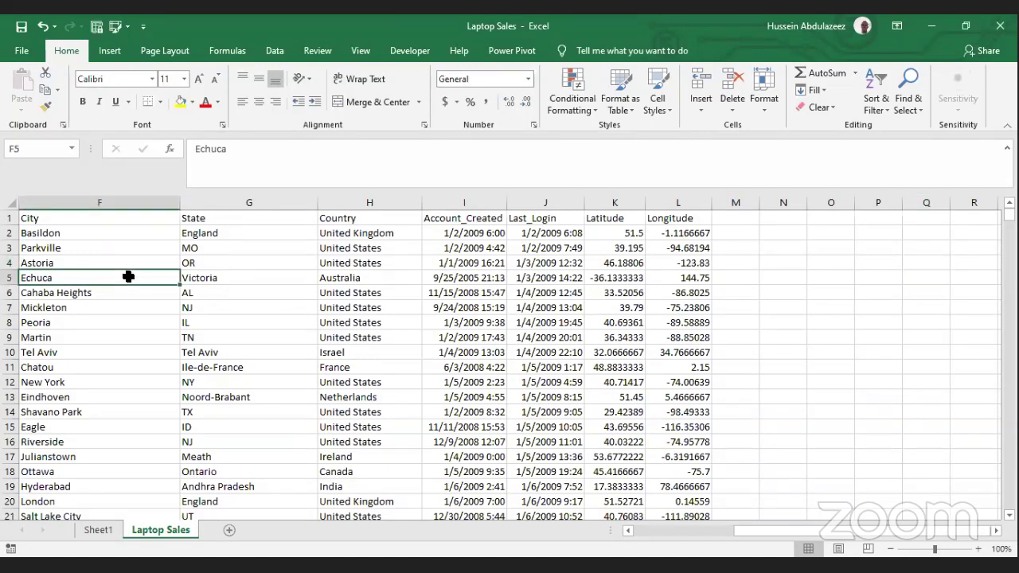
{"action": "key", "text": "Left"}
{"action": "key", "text": "Left"}
{"action": "key", "text": "Left"}
{"action": "key", "text": "Left"}
{"action": "key", "text": "Left"}
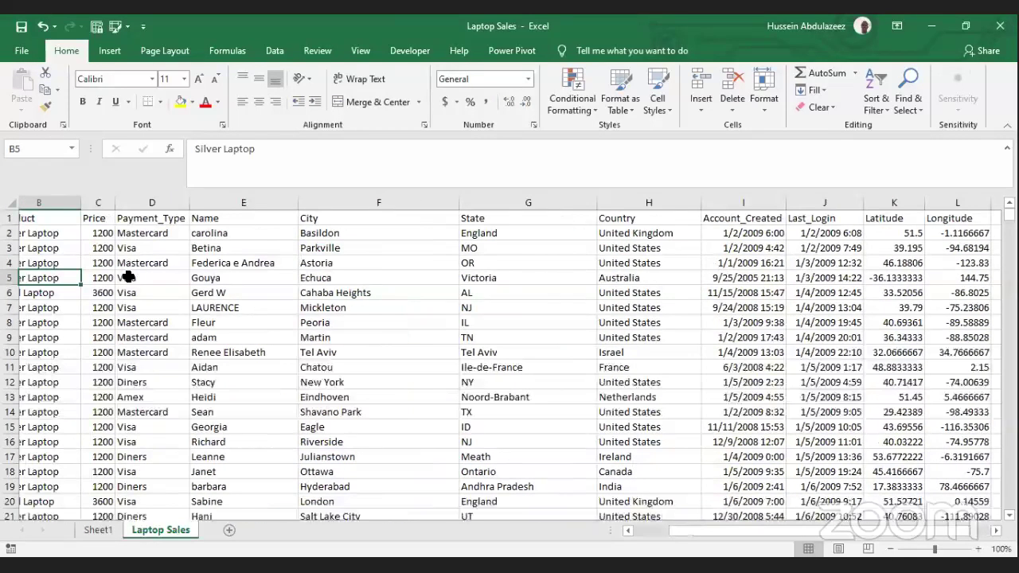
Step: Create a PivotTable from the Laptop Sales range $A$1:$L$999 and place it on a new worksheet
{"action": "left_click", "coordinate": [414, 263]}
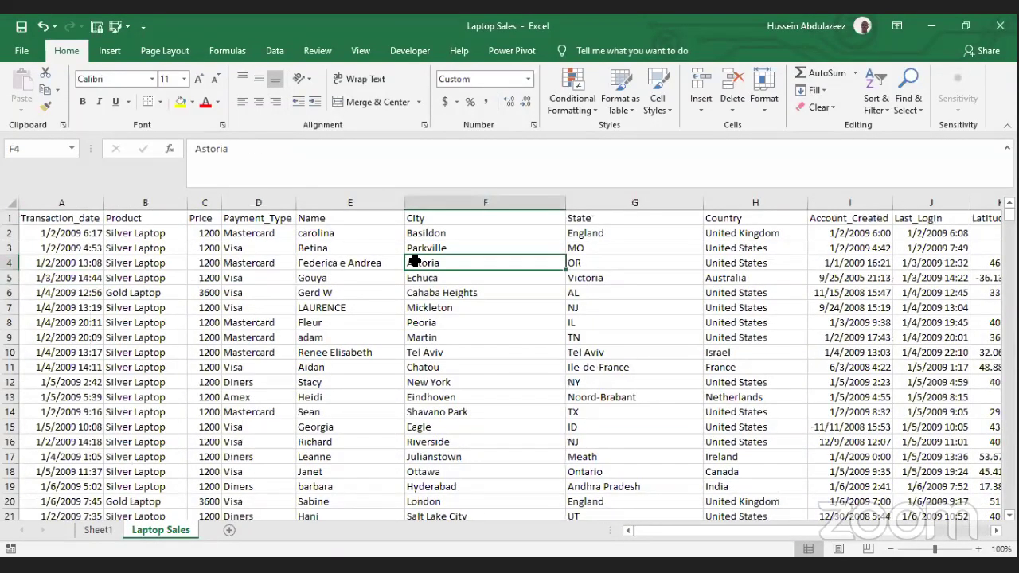
{"action": "left_click", "coordinate": [111, 55]}
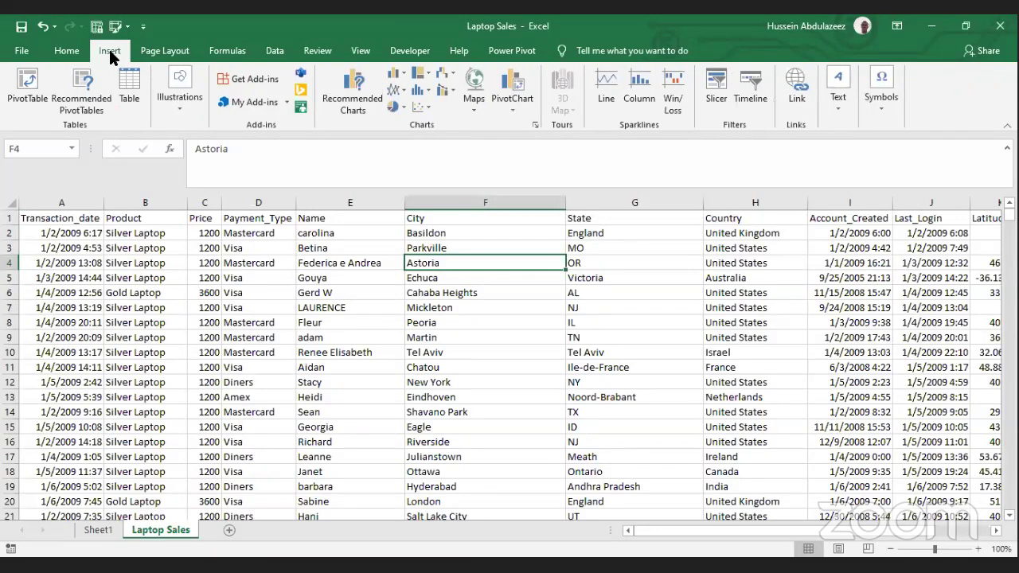
{"action": "left_click", "coordinate": [30, 87]}
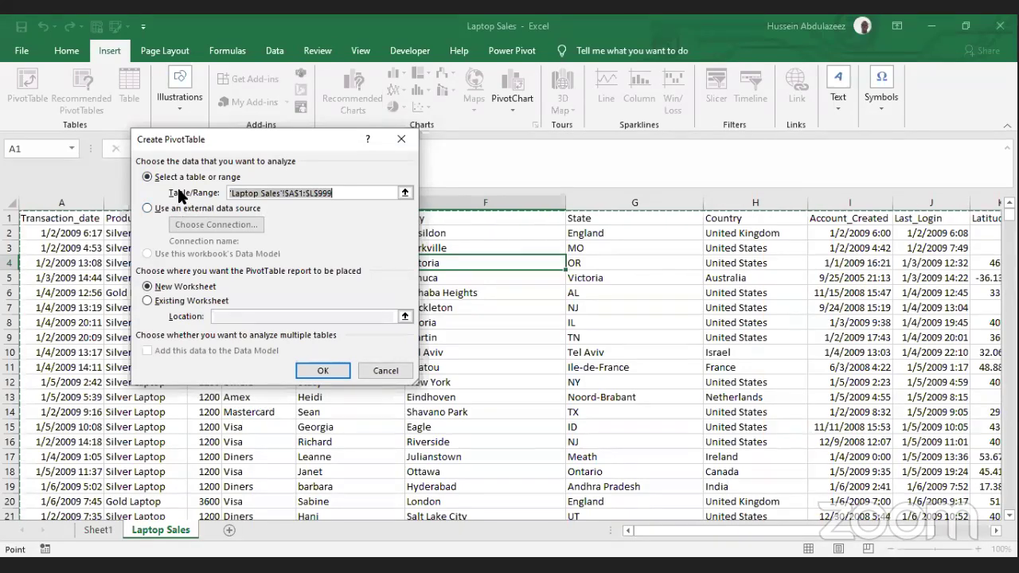
{"action": "left_click", "coordinate": [173, 287]}
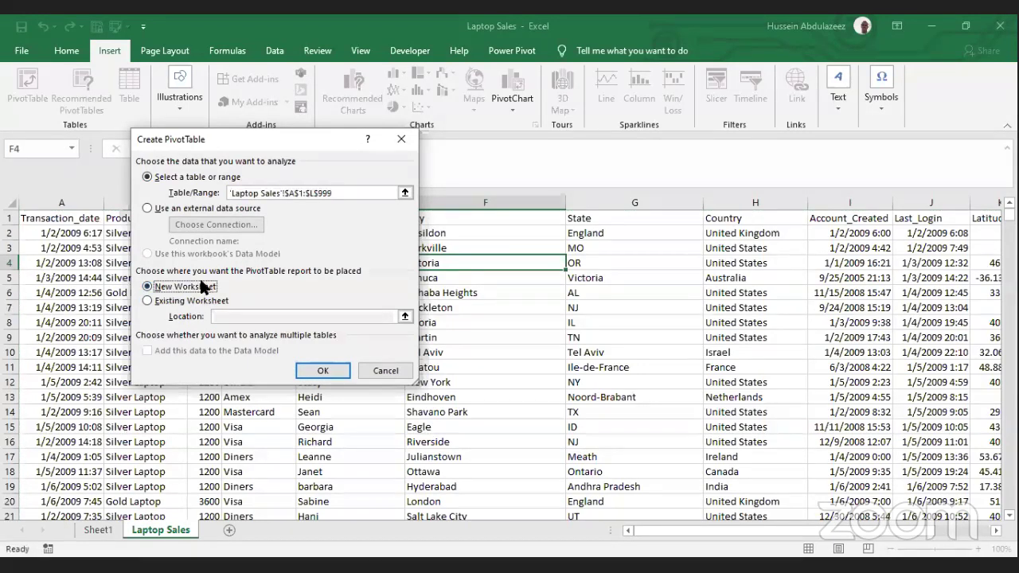
{"action": "left_click", "coordinate": [315, 371]}
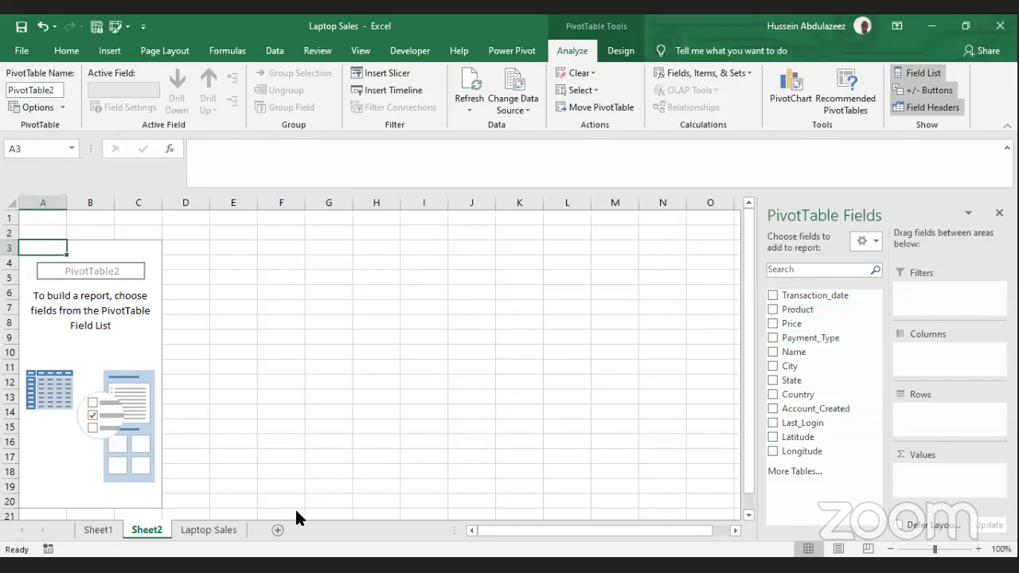
Step: Compare the PivotTable fields with the Laptop Sales headers, and place Product in Rows and Price in Values on Sheet2
{"action": "left_click", "coordinate": [203, 532]}
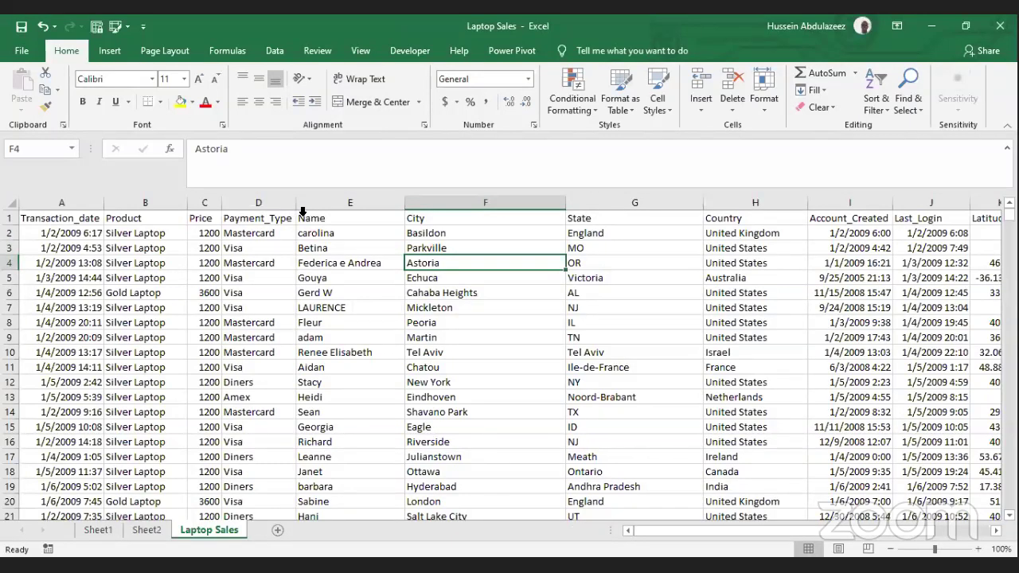
{"action": "left_click", "coordinate": [139, 532]}
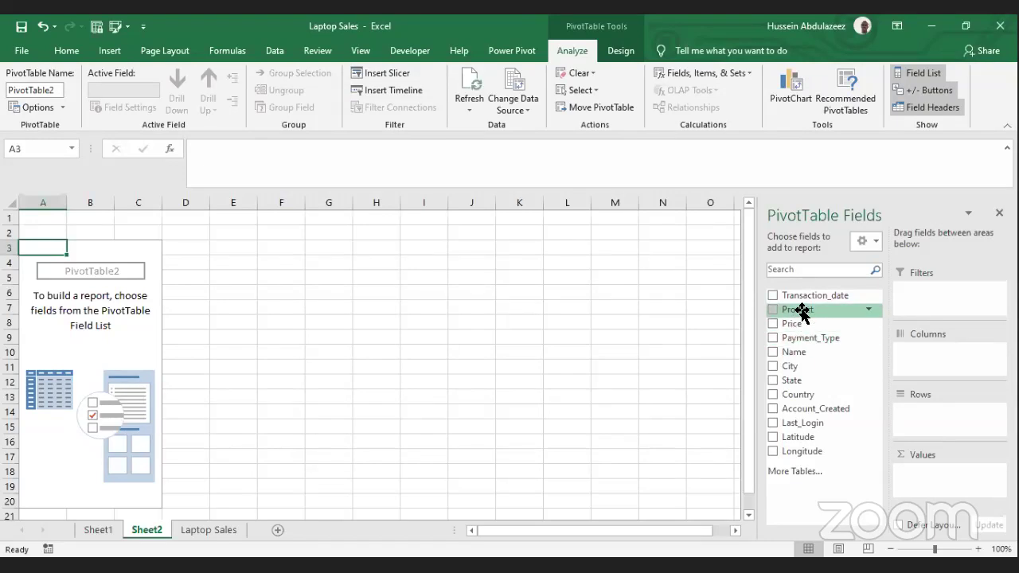
{"action": "left_click_drag", "start_coordinate": [800, 312], "coordinate": [942, 410]}
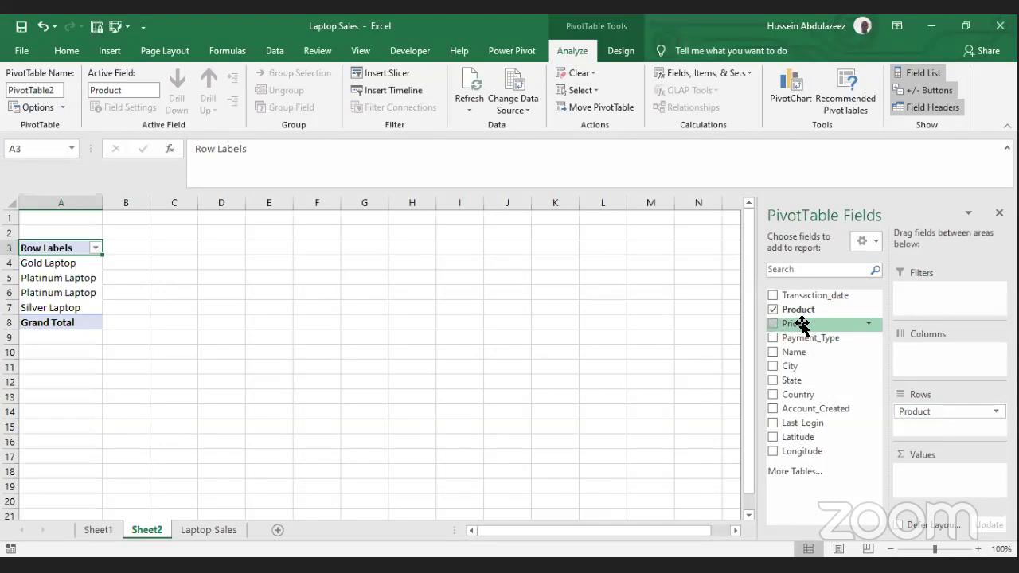
{"action": "left_click_drag", "start_coordinate": [800, 324], "coordinate": [923, 475]}
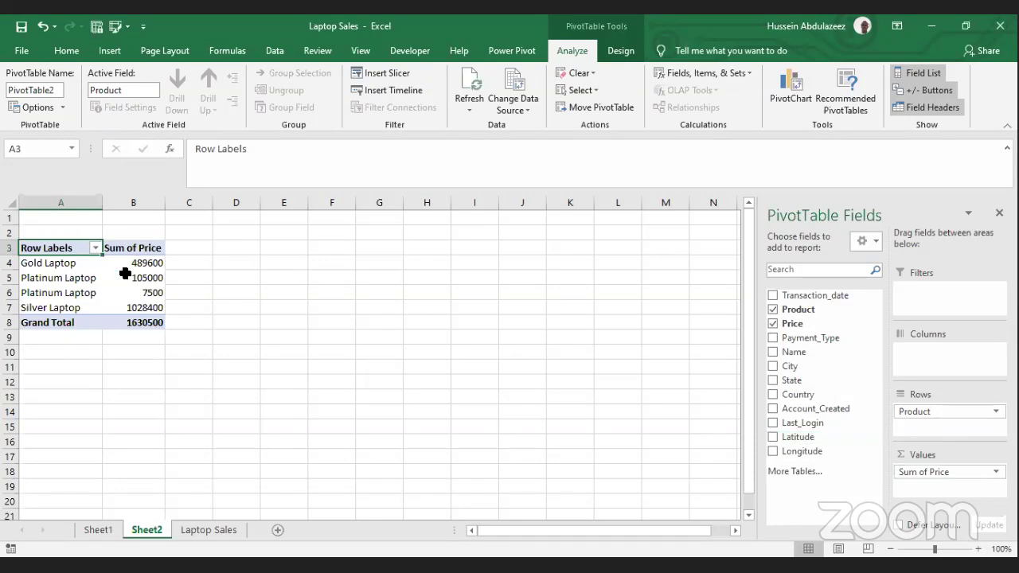
Step: Review the Sum of Price amounts for the Gold, Platinum and Silver Laptop rows in the pivot table
{"action": "mouse_move", "coordinate": [112, 262]}
{"action": "left_click", "coordinate": [112, 277]}
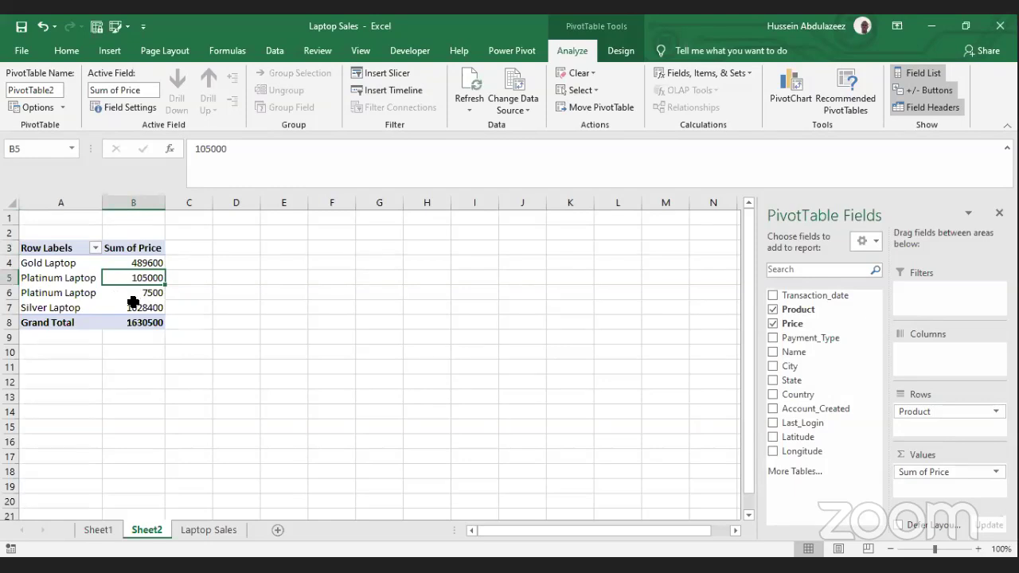
{"action": "left_click", "coordinate": [133, 302]}
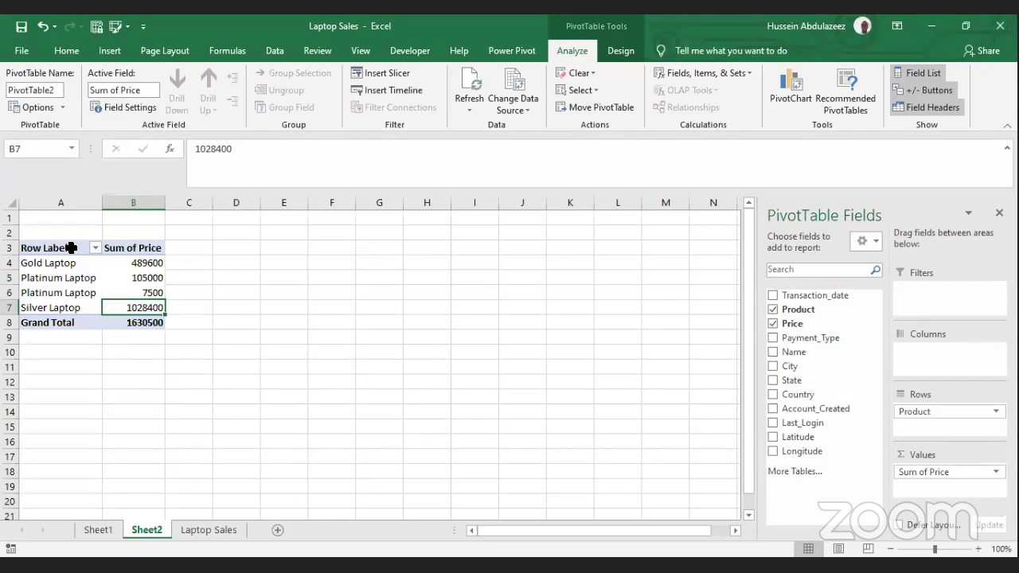
{"action": "left_click", "coordinate": [123, 263]}
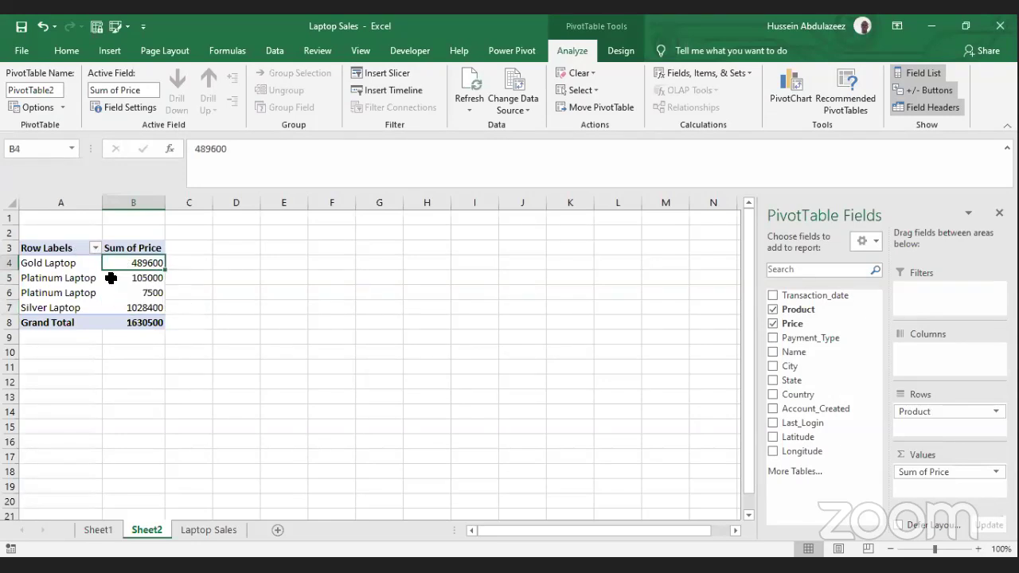
{"action": "left_click", "coordinate": [110, 278]}
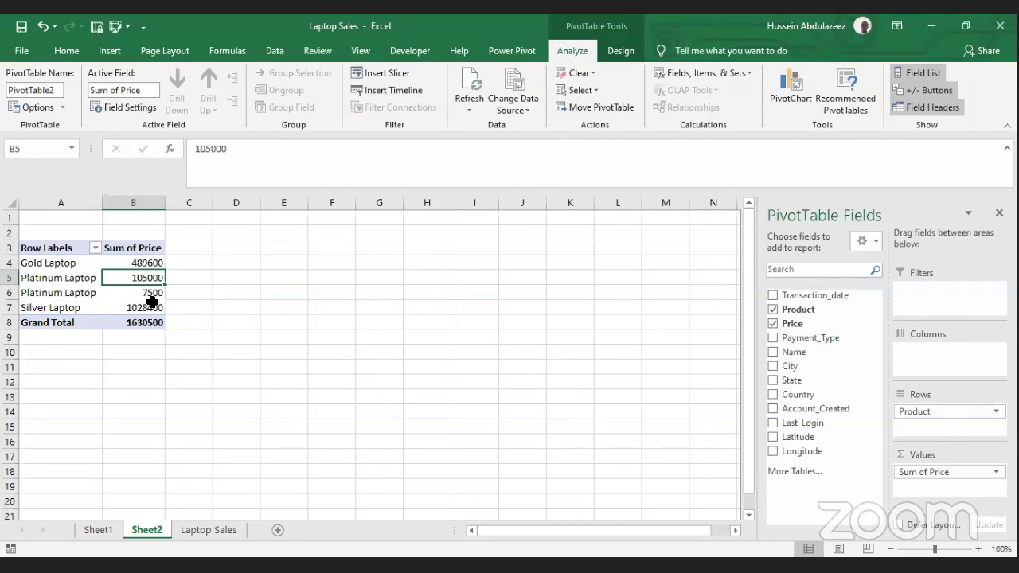
{"action": "left_click", "coordinate": [148, 295]}
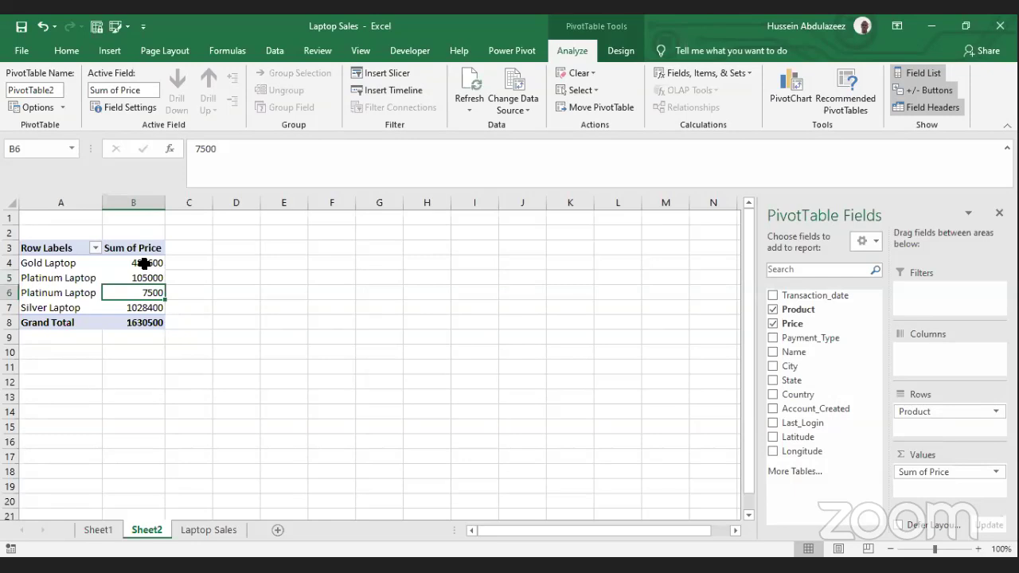
Step: Apply the Accounting number format to the Sum of Price amounts in B4:B8, including the grand total
{"action": "left_click_drag", "start_coordinate": [144, 264], "coordinate": [144, 323]}
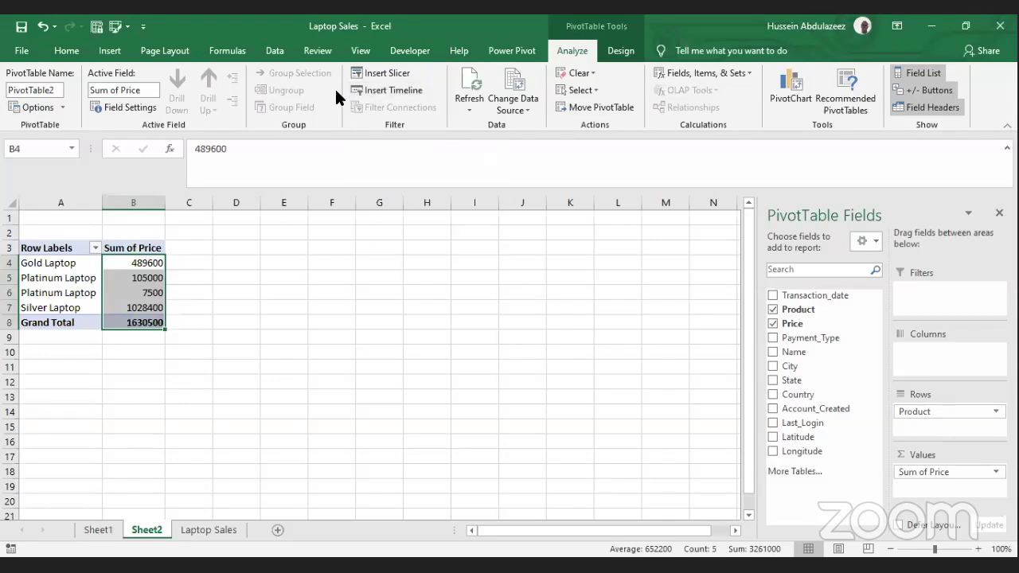
{"action": "left_click", "coordinate": [55, 51]}
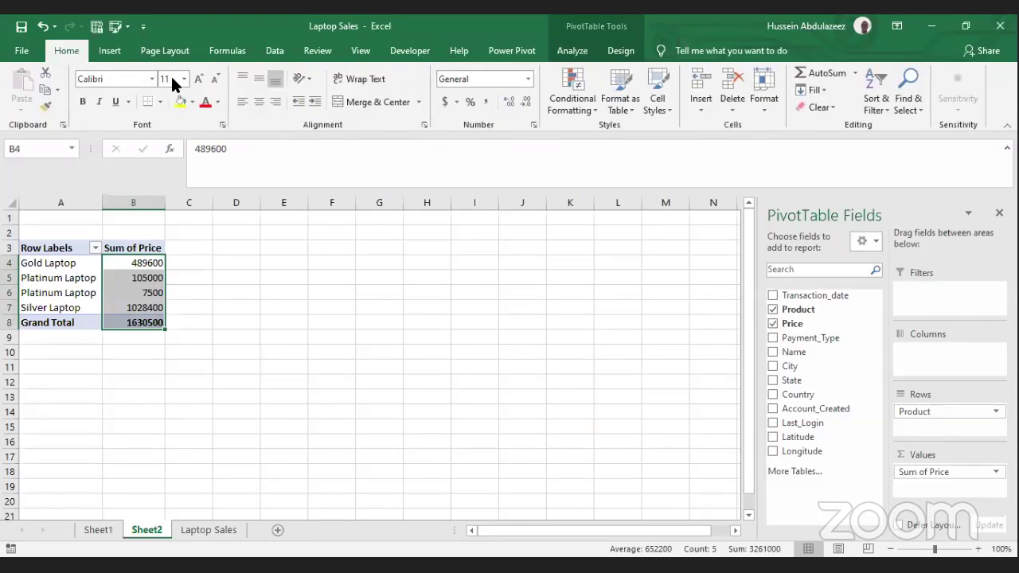
{"action": "left_click", "coordinate": [528, 80]}
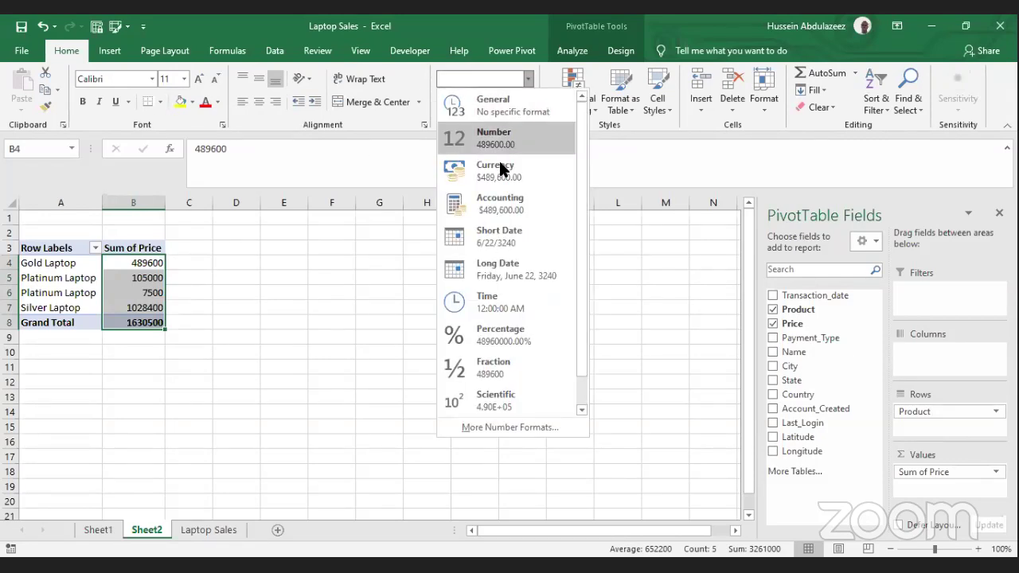
{"action": "left_click", "coordinate": [491, 213]}
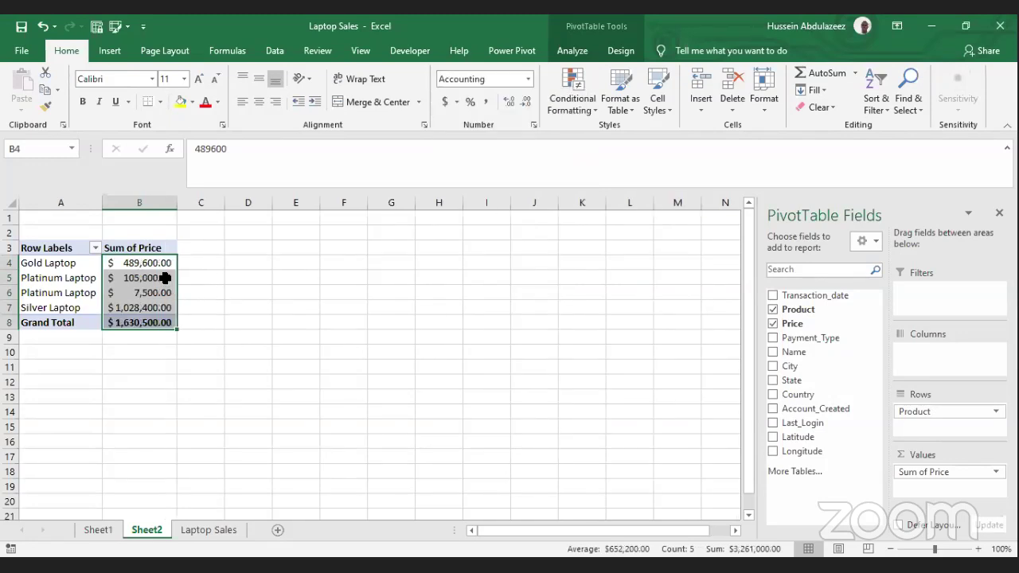
{"action": "mouse_move", "coordinate": [162, 277]}
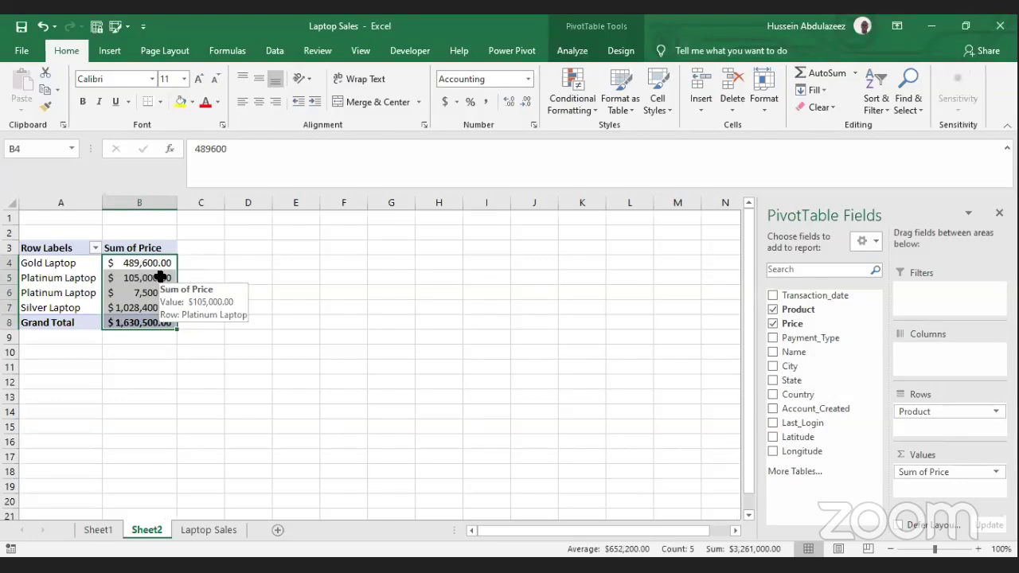
Step: Change the Accounting currency symbol for the Sum of Price amounts in B4:B8 to ₦ Yoruba, keeping two decimal places
{"action": "left_click", "coordinate": [525, 79]}
{"action": "left_click", "coordinate": [522, 74]}
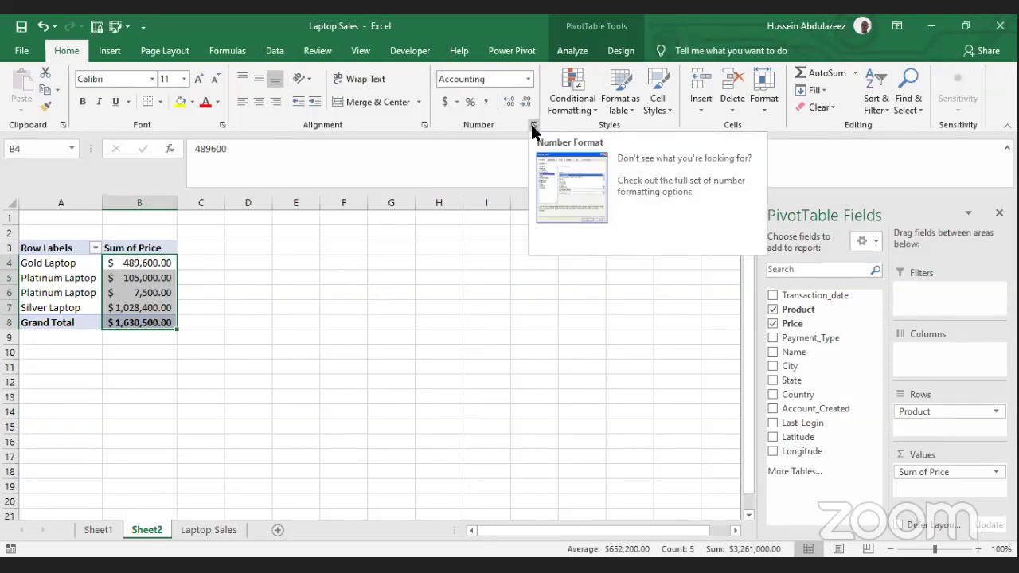
{"action": "left_click", "coordinate": [533, 127]}
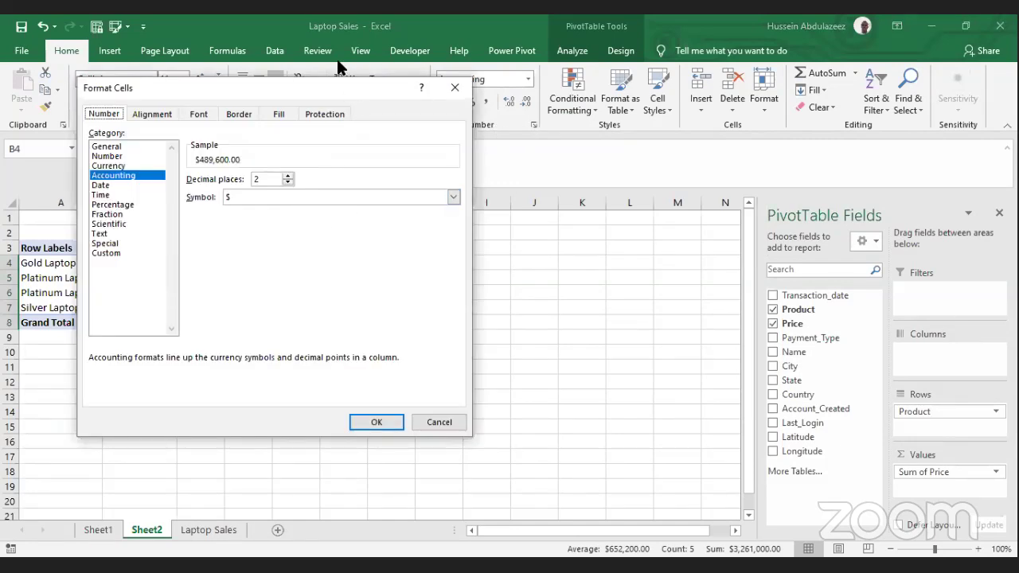
{"action": "left_click_drag", "start_coordinate": [341, 89], "coordinate": [515, 102]}
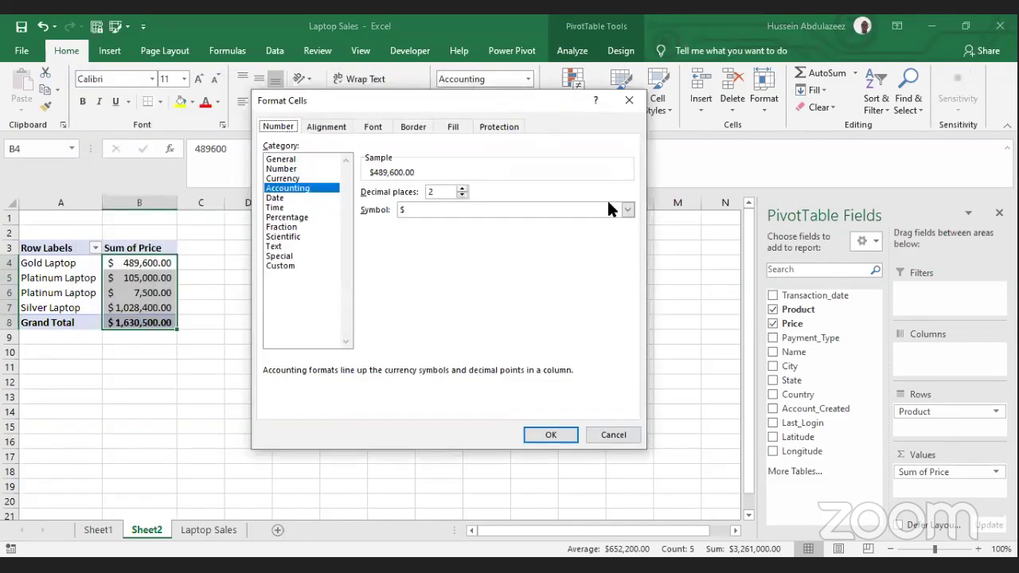
{"action": "left_click", "coordinate": [619, 210]}
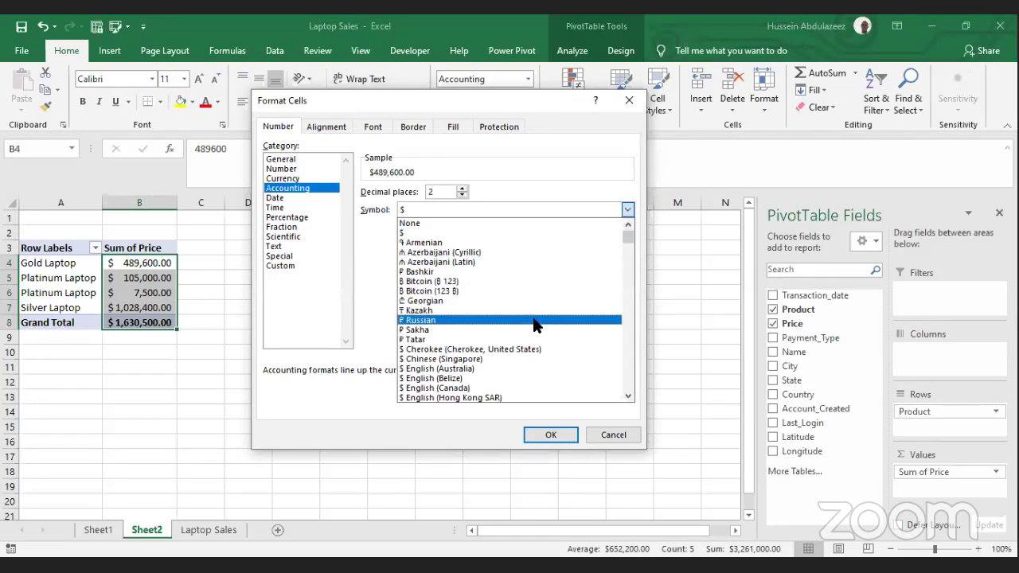
{"action": "key", "text": "Down"}
{"action": "key", "text": "Down"}
{"action": "key", "text": "Down"}
{"action": "key", "text": "Down"}
{"action": "key", "text": "Down"}
{"action": "key", "text": "Down"}
{"action": "key", "text": "Down"}
{"action": "key", "text": "Down"}
{"action": "key", "text": "Down"}
{"action": "key", "text": "Down"}
{"action": "key", "text": "Down"}
{"action": "key", "text": "Down"}
{"action": "key", "text": "Down"}
{"action": "key", "text": "Down"}
{"action": "key", "text": "Down"}
{"action": "key", "text": "Down"}
{"action": "key", "text": "Down"}
{"action": "key", "text": "Down"}
{"action": "key", "text": "Down"}
{"action": "key", "text": "Down"}
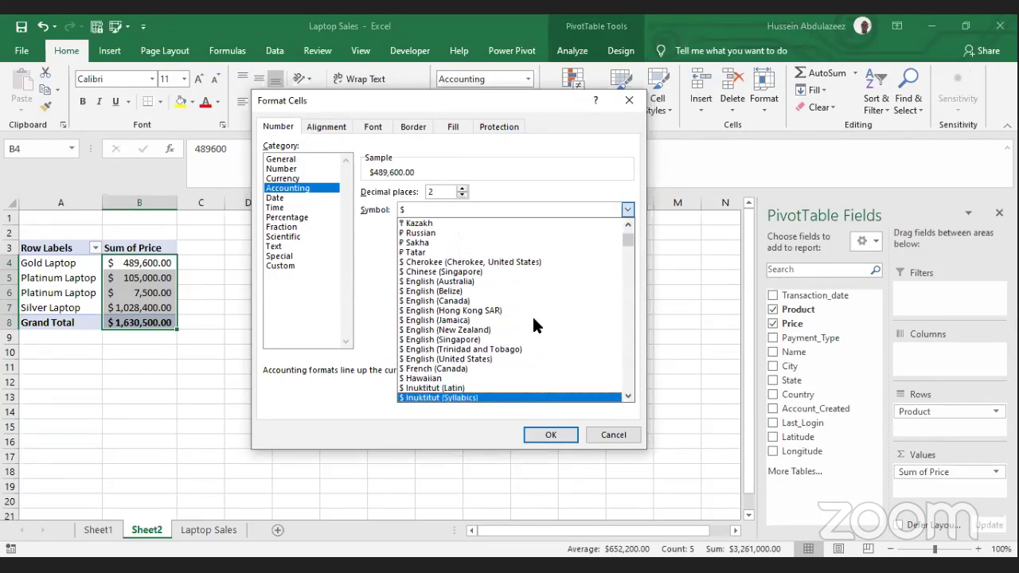
{"action": "key", "text": "Down"}
{"action": "key", "text": "Down"}
{"action": "key", "text": "Down"}
{"action": "key", "text": "Down"}
{"action": "key", "text": "Down"}
{"action": "key", "text": "Down"}
{"action": "key", "text": "Down"}
{"action": "key", "text": "Down"}
{"action": "key", "text": "Down"}
{"action": "key", "text": "Down"}
{"action": "key", "text": "Down"}
{"action": "key", "text": "Down"}
{"action": "key", "text": "Down"}
{"action": "key", "text": "Down"}
{"action": "key", "text": "Down"}
{"action": "key", "text": "Down"}
{"action": "key", "text": "Down"}
{"action": "key", "text": "Down"}
{"action": "key", "text": "Down"}
{"action": "key", "text": "Down"}
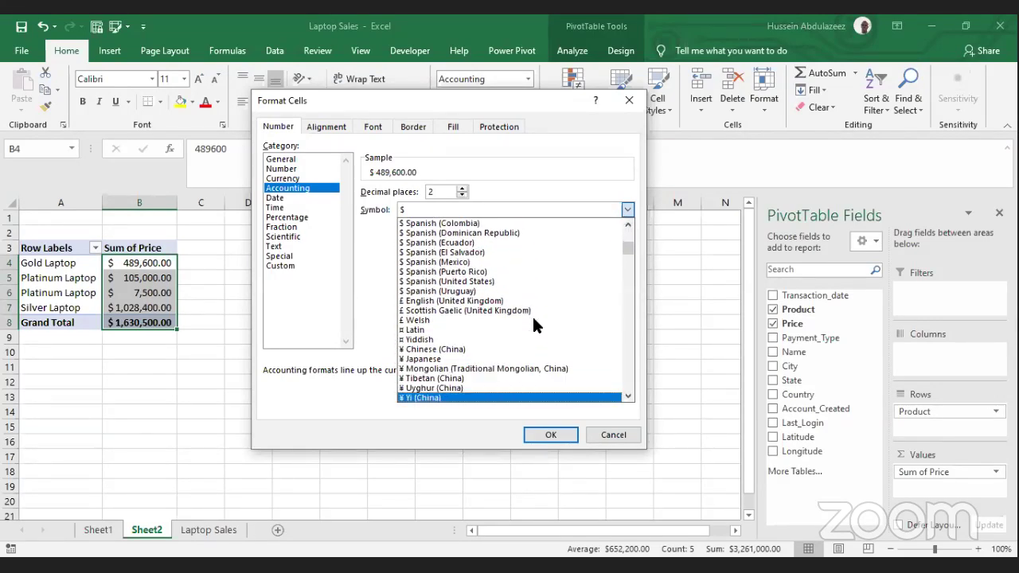
{"action": "key", "text": "Up"}
{"action": "key", "text": "Up"}
{"action": "key", "text": "Up"}
{"action": "key", "text": "Up"}
{"action": "key", "text": "Up"}
{"action": "key", "text": "Up"}
{"action": "key", "text": "Up"}
{"action": "key", "text": "Up"}
{"action": "key", "text": "Up"}
{"action": "key", "text": "Up"}
{"action": "key", "text": "Up"}
{"action": "key", "text": "Up"}
{"action": "key", "text": "Up"}
{"action": "key", "text": "Up"}
{"action": "key", "text": "Up"}
{"action": "key", "text": "Up"}
{"action": "key", "text": "Up"}
{"action": "key", "text": "Up"}
{"action": "key", "text": "Up"}
{"action": "key", "text": "Up"}
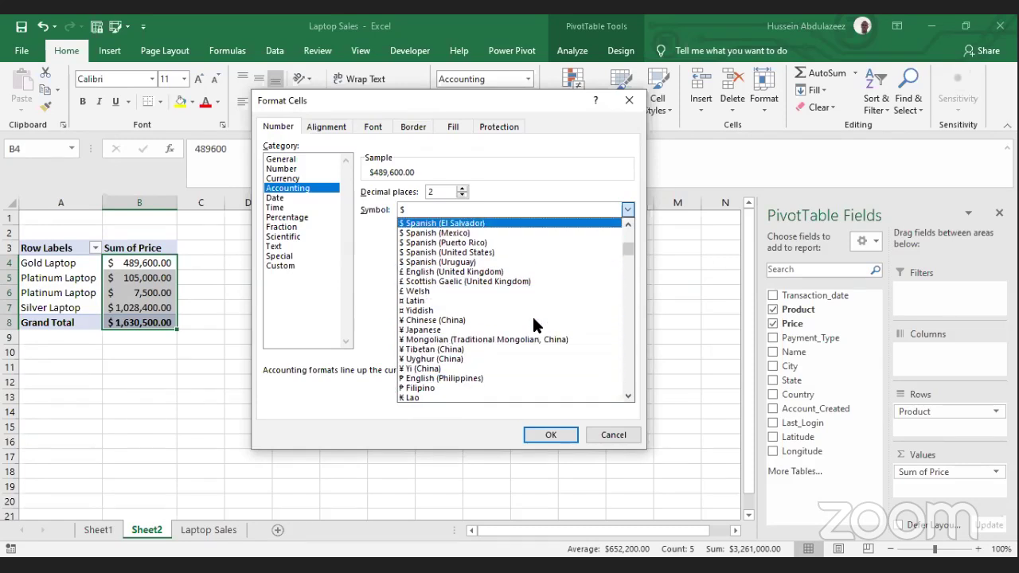
{"action": "key", "text": "Down"}
{"action": "key", "text": "Down"}
{"action": "key", "text": "Down"}
{"action": "key", "text": "Down"}
{"action": "key", "text": "Down"}
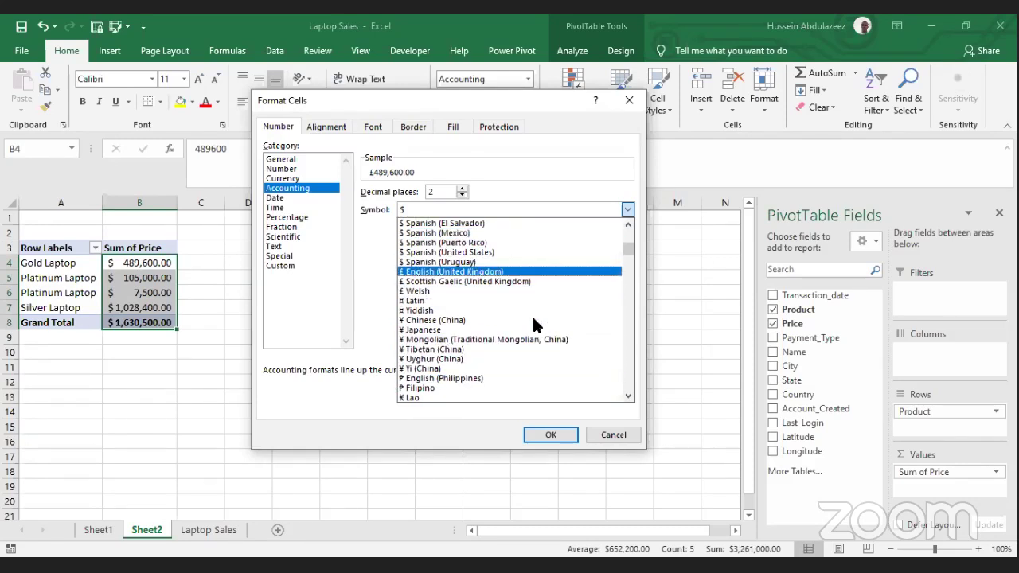
{"action": "key", "text": "Down"}
{"action": "key", "text": "Down"}
{"action": "key", "text": "Down"}
{"action": "key", "text": "Down"}
{"action": "key", "text": "Down"}
{"action": "key", "text": "Down"}
{"action": "key", "text": "Down"}
{"action": "key", "text": "Down"}
{"action": "key", "text": "Down"}
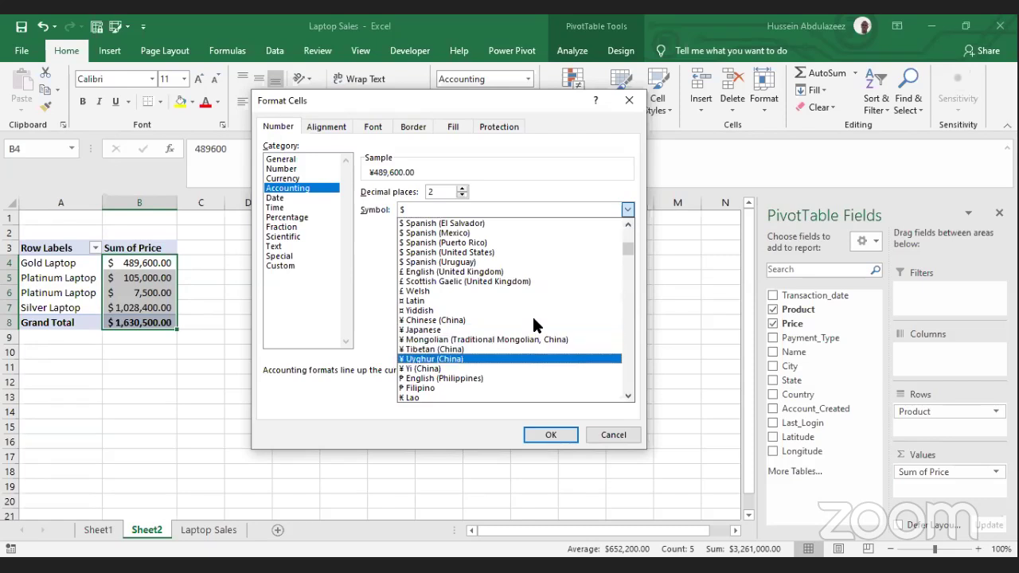
{"action": "key", "text": "Down"}
{"action": "key", "text": "Down"}
{"action": "key", "text": "Down"}
{"action": "key", "text": "Down"}
{"action": "key", "text": "Down"}
{"action": "key", "text": "Down"}
{"action": "key", "text": "Down"}
{"action": "key", "text": "Down"}
{"action": "key", "text": "Down"}
{"action": "key", "text": "Down"}
{"action": "key", "text": "Down"}
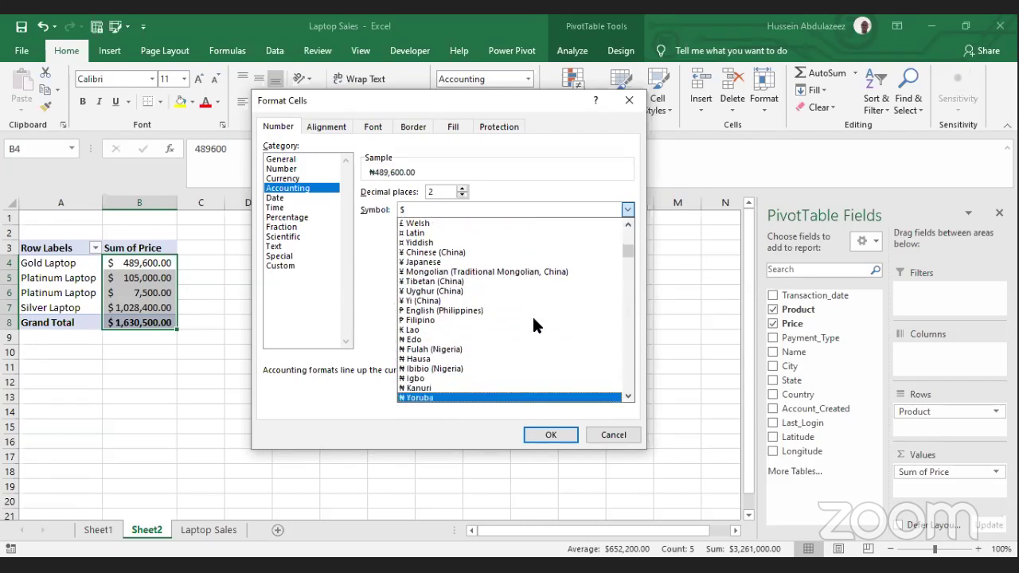
{"action": "key", "text": "Down"}
{"action": "key", "text": "Down"}
{"action": "key", "text": "Down"}
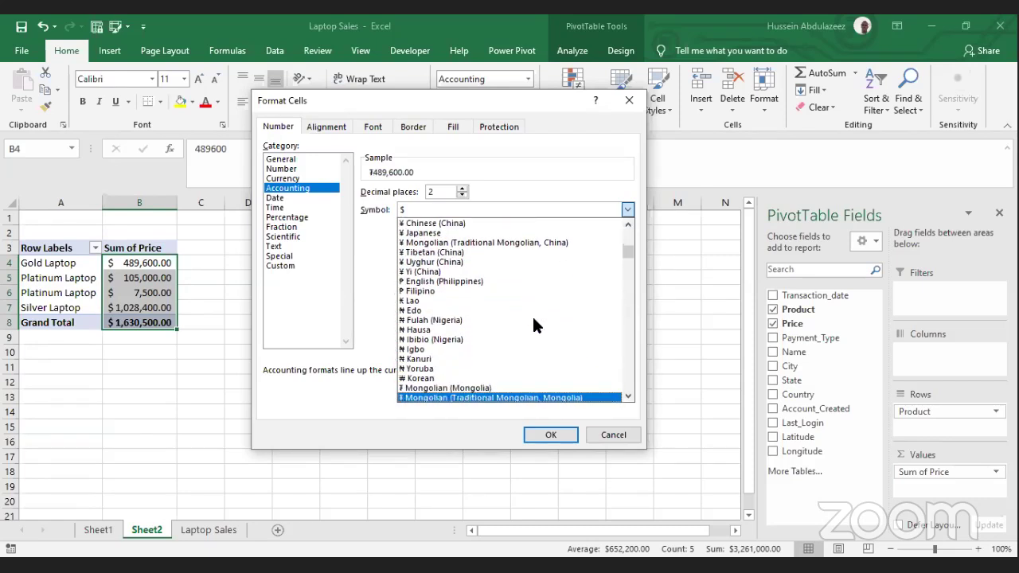
{"action": "left_click", "coordinate": [436, 368]}
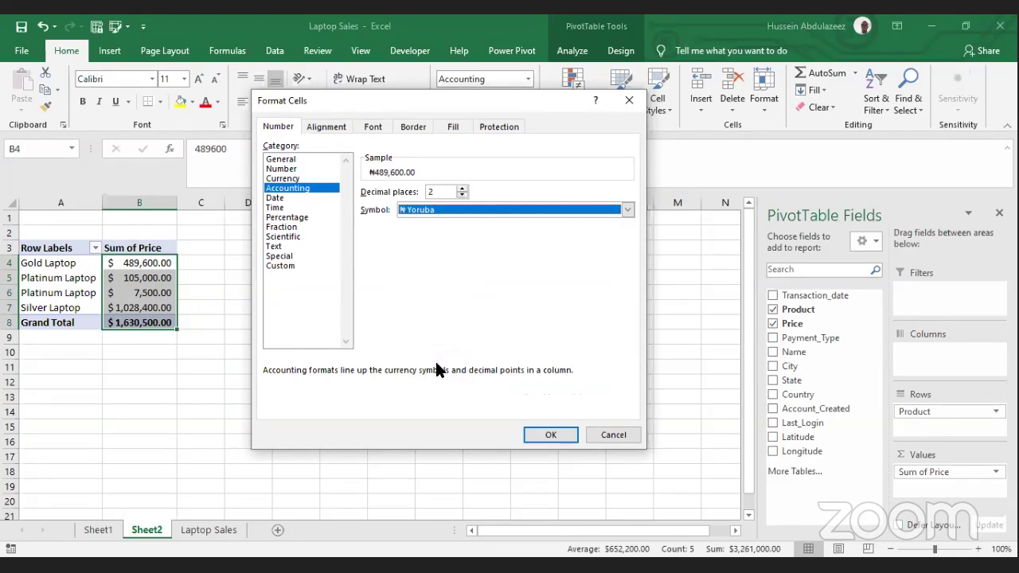
{"action": "left_click", "coordinate": [550, 435]}
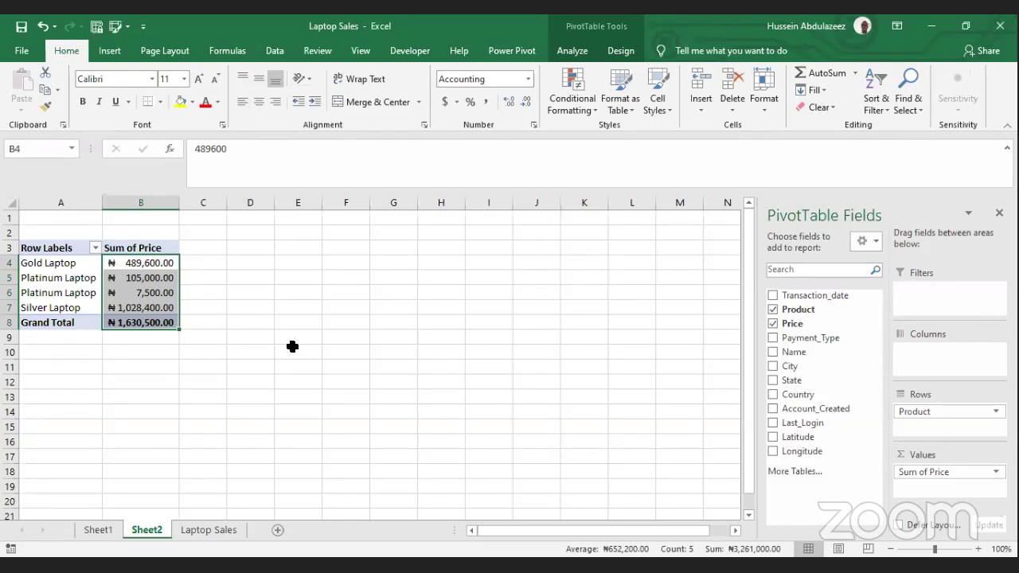
{"action": "left_click", "coordinate": [208, 321]}
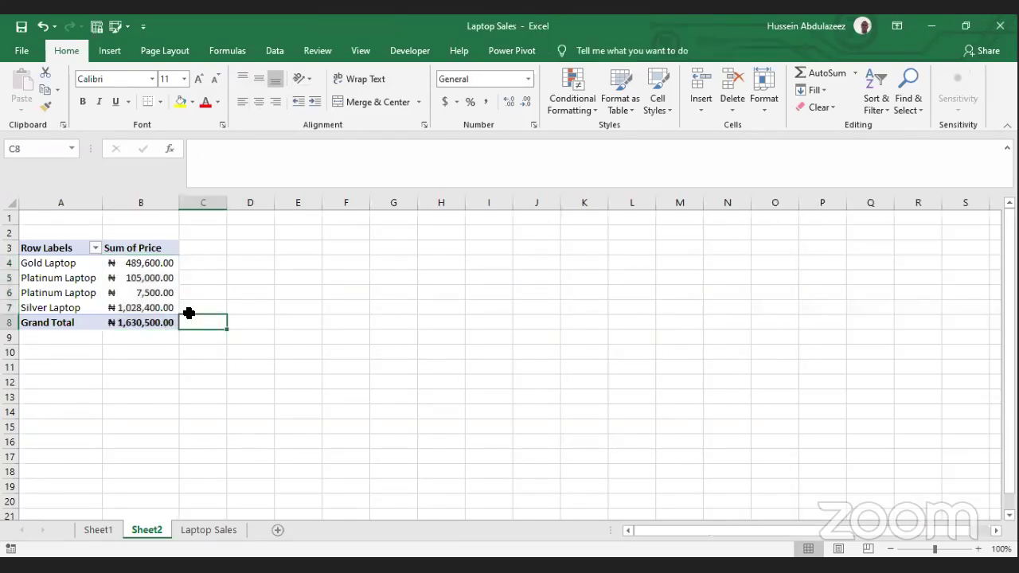
Step: Compare the naira amounts of the Gold, Platinum and Silver Laptop rows in the pivot table
{"action": "left_click", "coordinate": [155, 303]}
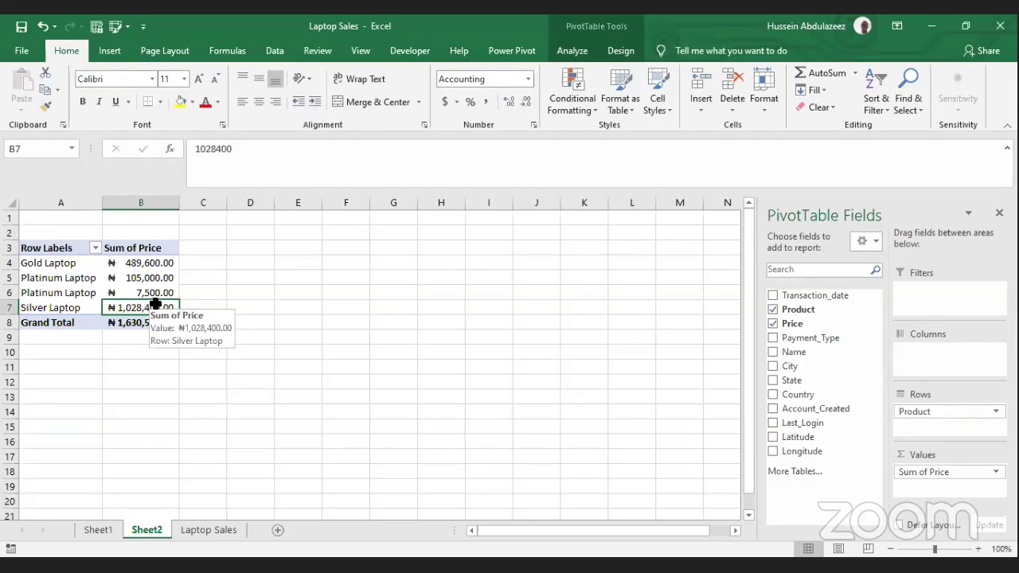
{"action": "left_click", "coordinate": [81, 286]}
{"action": "left_click", "coordinate": [109, 281]}
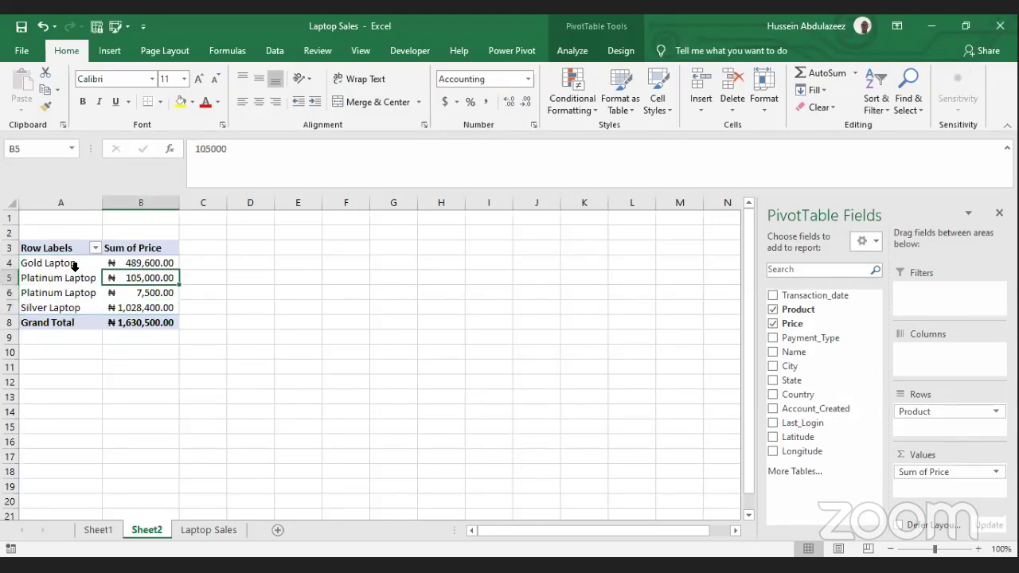
{"action": "left_click", "coordinate": [81, 265]}
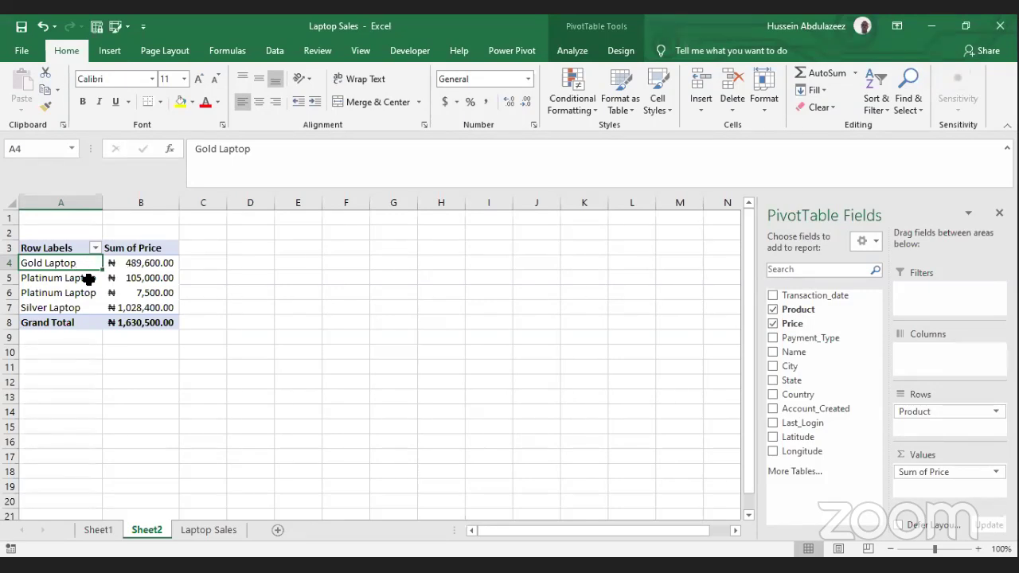
{"action": "left_click", "coordinate": [85, 280]}
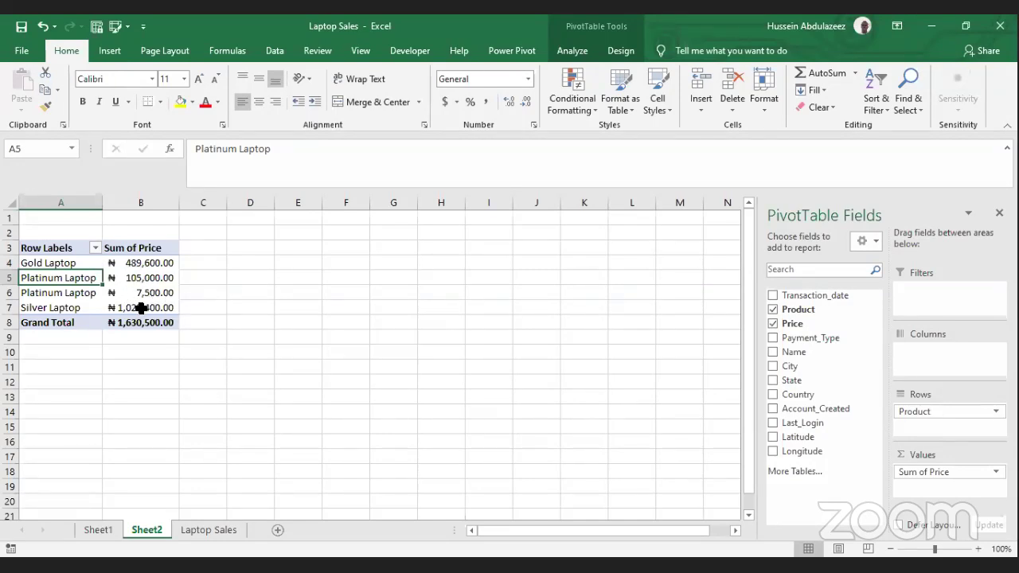
{"action": "mouse_move", "coordinate": [141, 308]}
Step: Sort the Product row labels in descending order by Sum of Price
{"action": "left_click", "coordinate": [84, 262]}
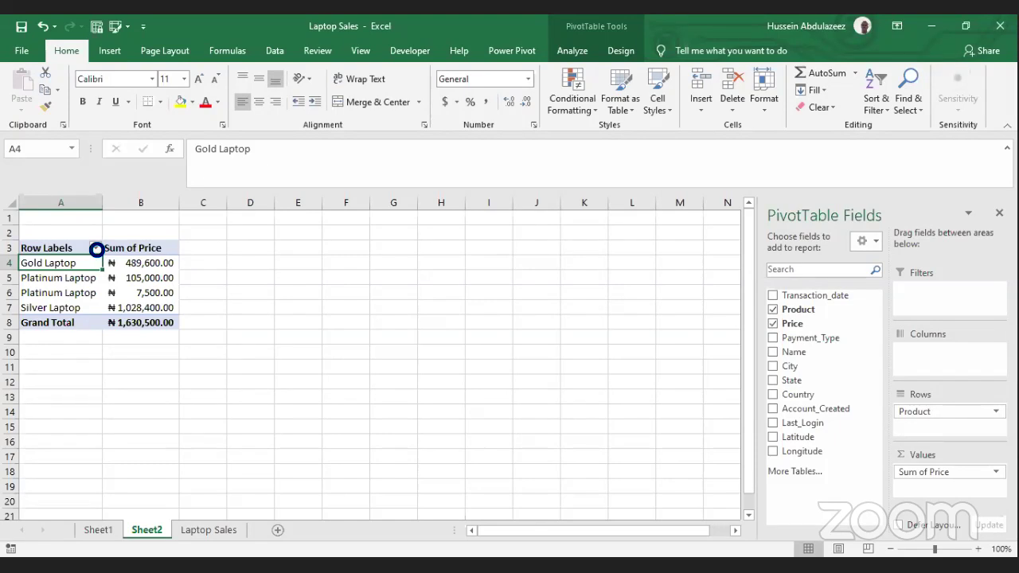
{"action": "left_click", "coordinate": [96, 248]}
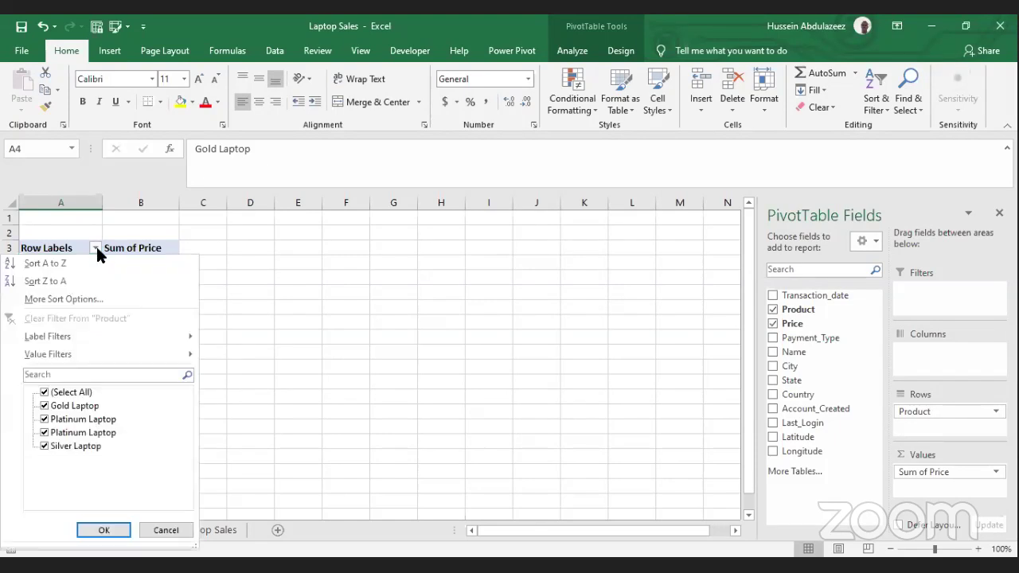
{"action": "left_click", "coordinate": [89, 299]}
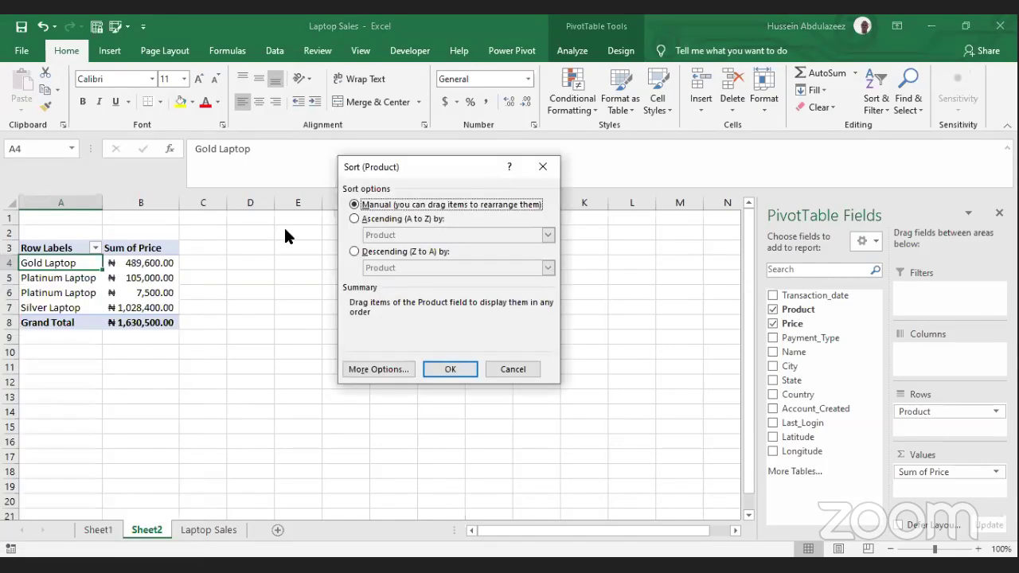
{"action": "left_click", "coordinate": [385, 251]}
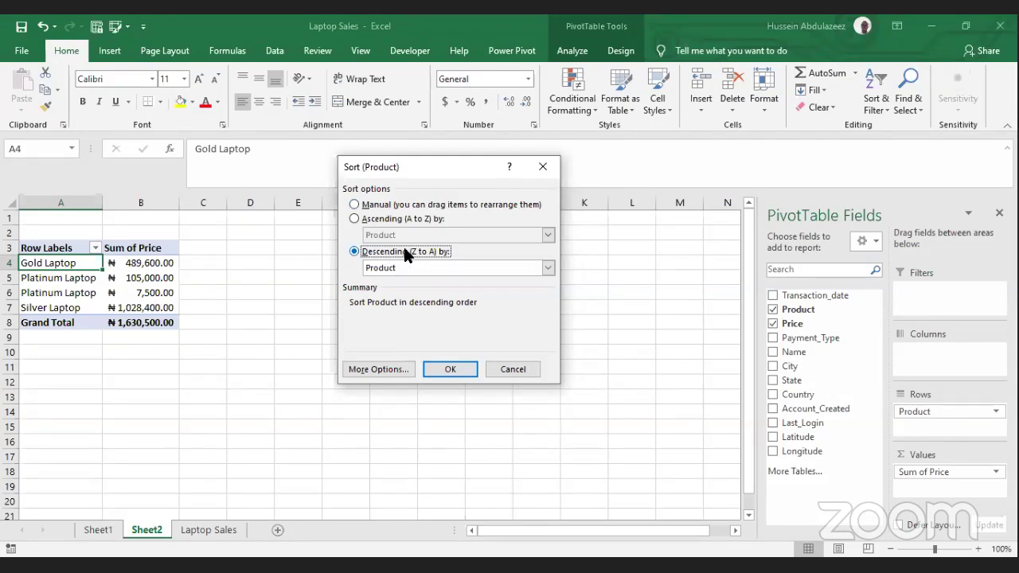
{"action": "left_click", "coordinate": [449, 266]}
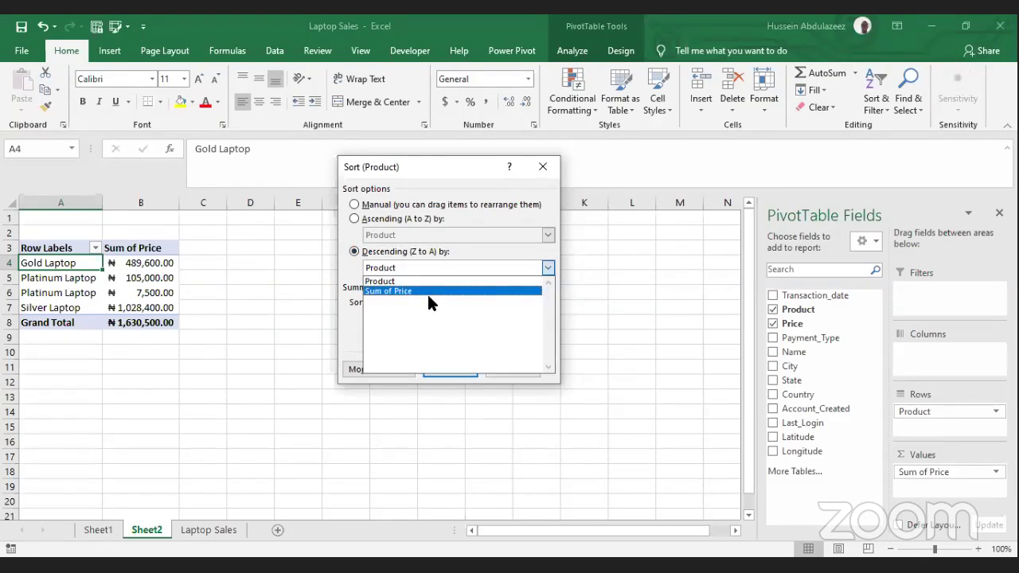
{"action": "left_click", "coordinate": [427, 293]}
{"action": "left_click", "coordinate": [443, 362]}
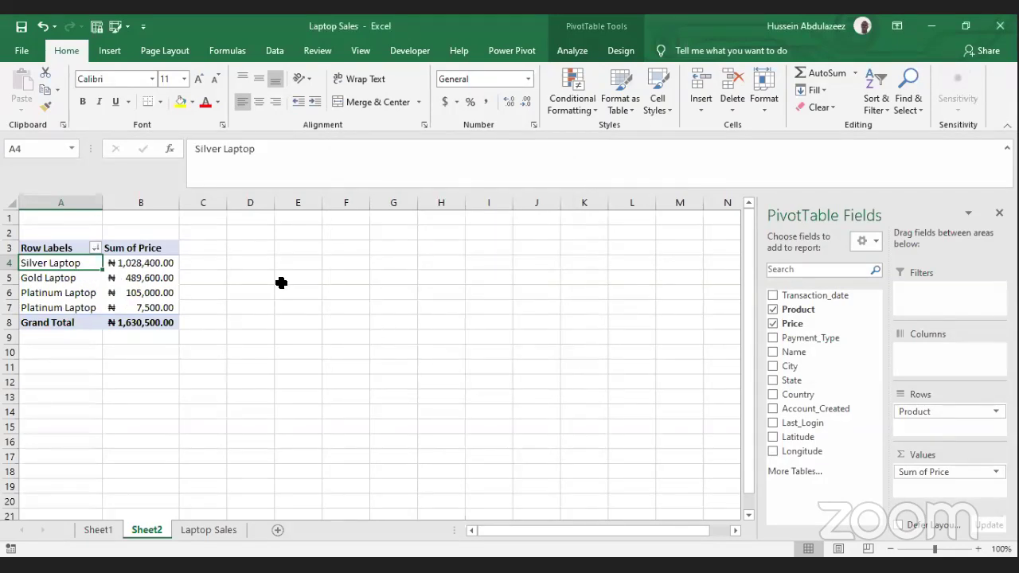
Step: Review the order of the laptop products and their Sum of Price amounts in the sorted pivot table
{"action": "left_click", "coordinate": [71, 236]}
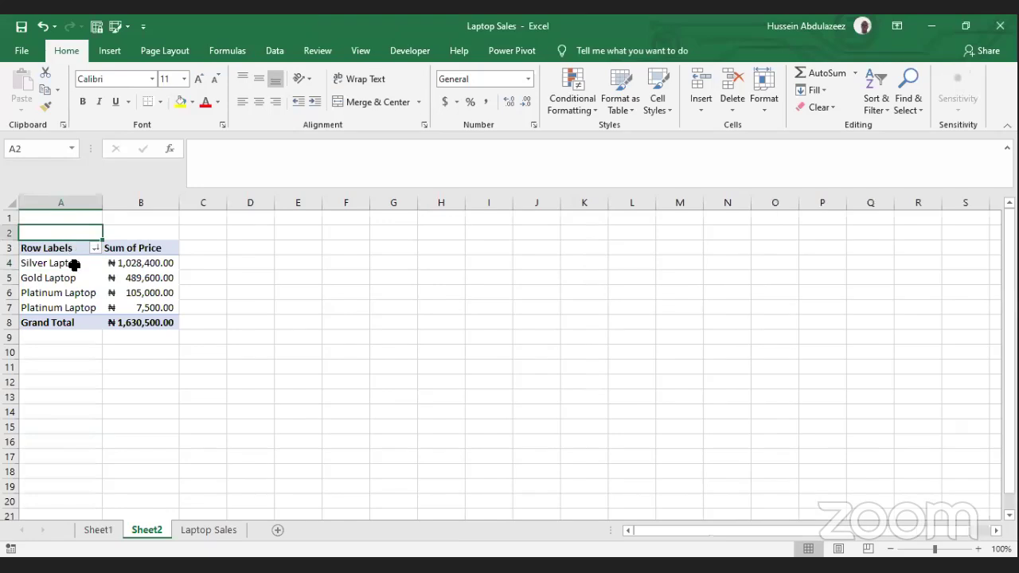
{"action": "left_click", "coordinate": [74, 265]}
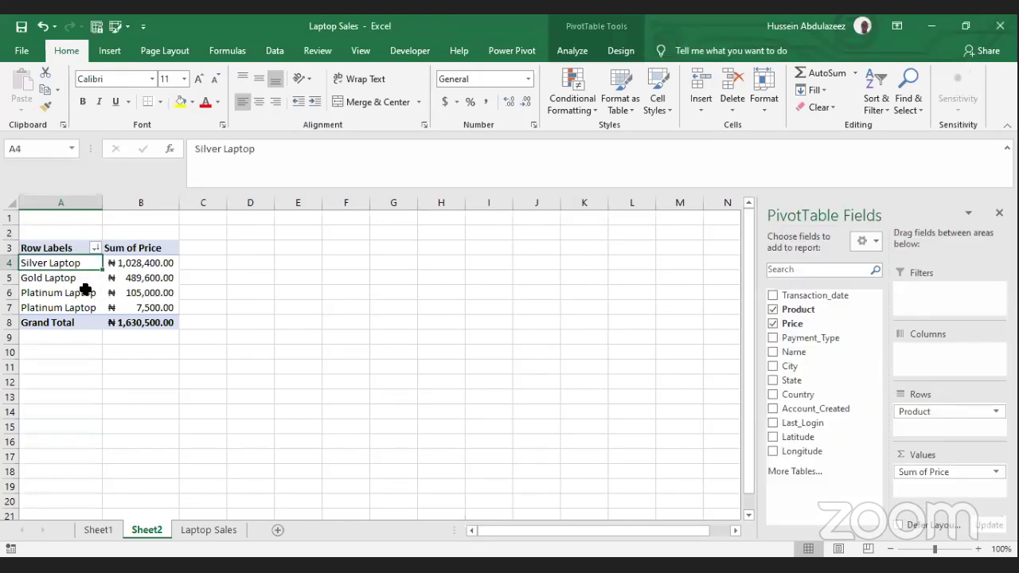
{"action": "left_click", "coordinate": [85, 291]}
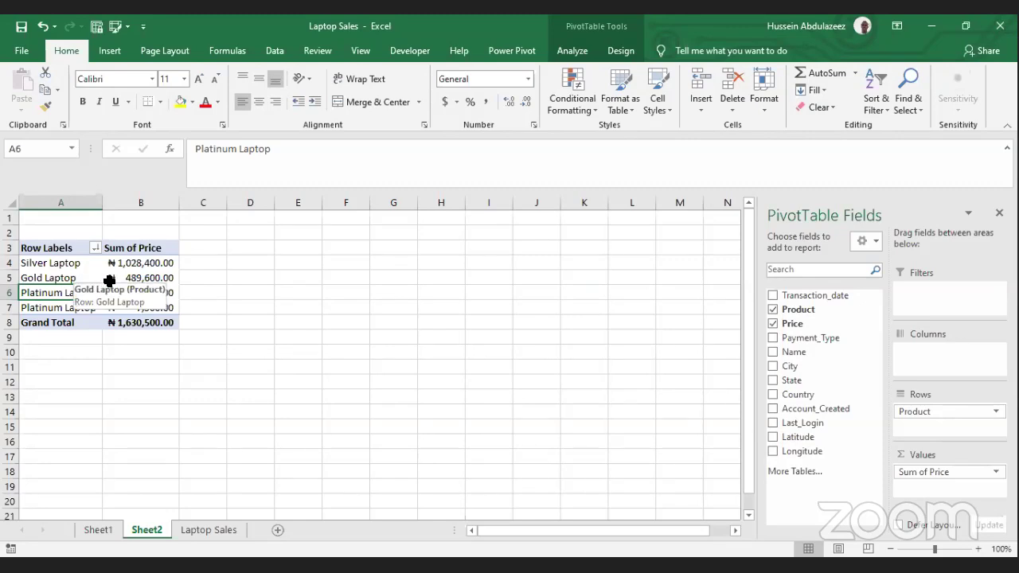
{"action": "left_click", "coordinate": [93, 278]}
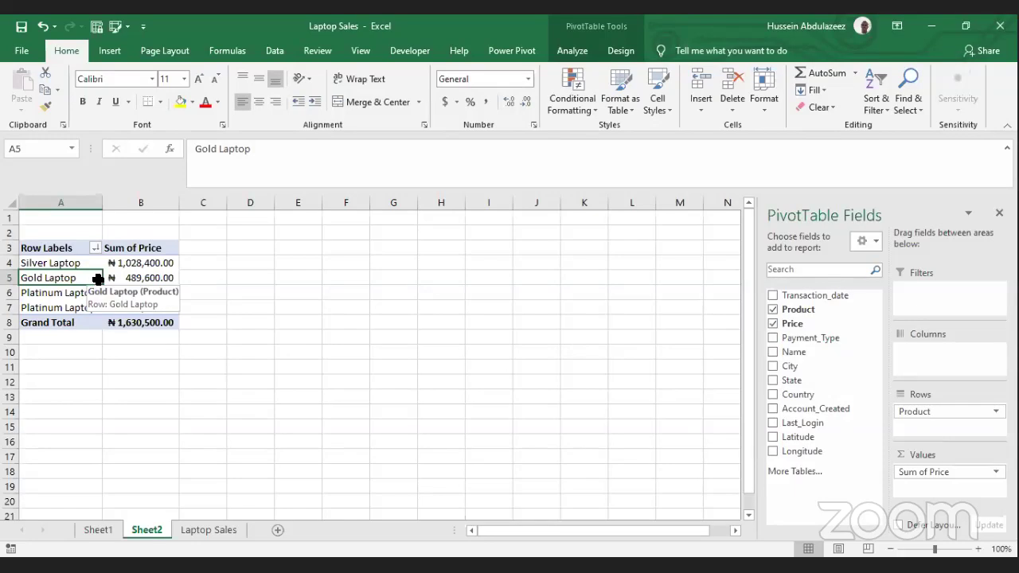
{"action": "left_click", "coordinate": [105, 277]}
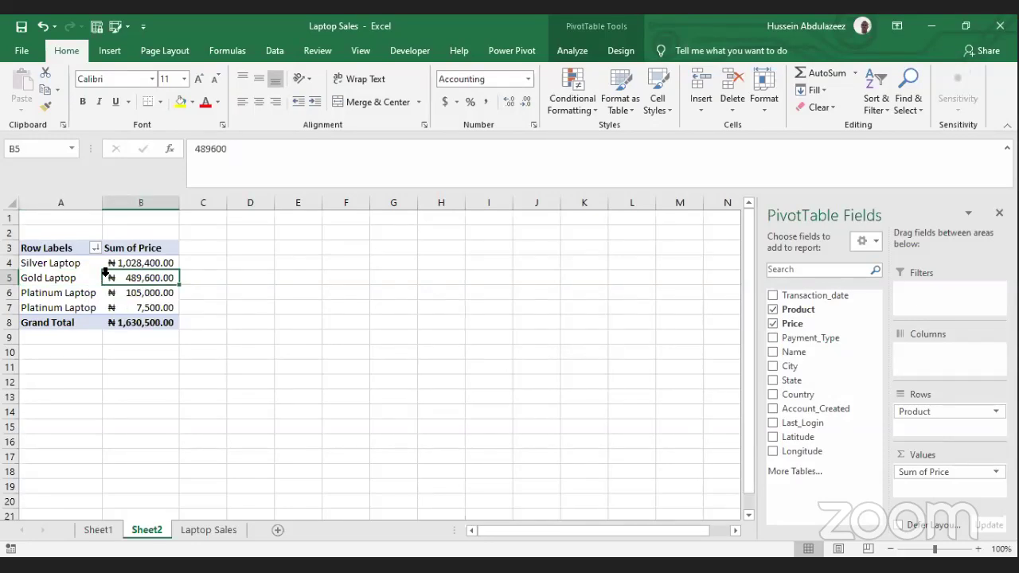
Step: Apply a Top 10 value filter to Product that shows the top 2 items by Sum of Price
{"action": "left_click", "coordinate": [85, 277]}
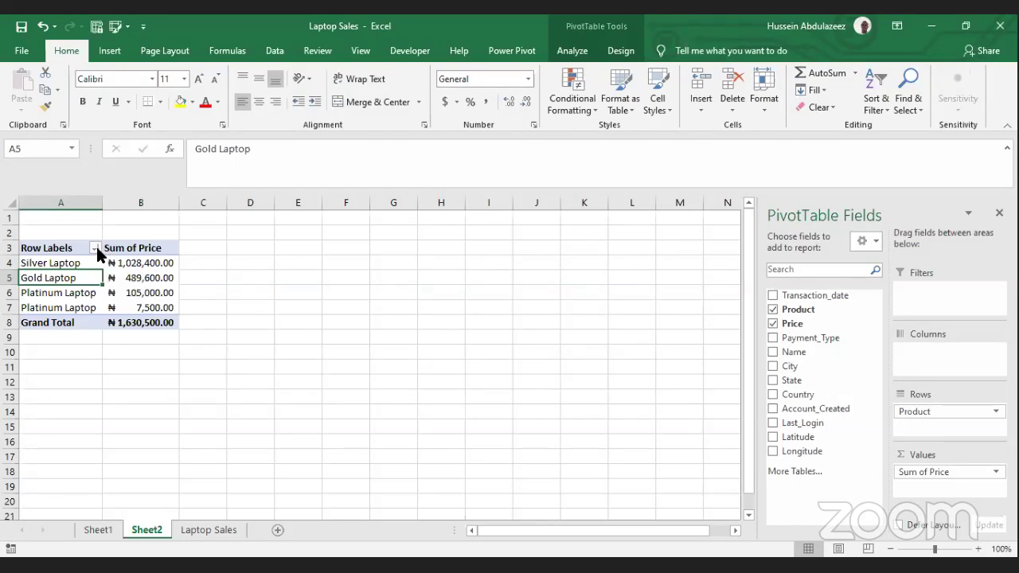
{"action": "left_click", "coordinate": [95, 247]}
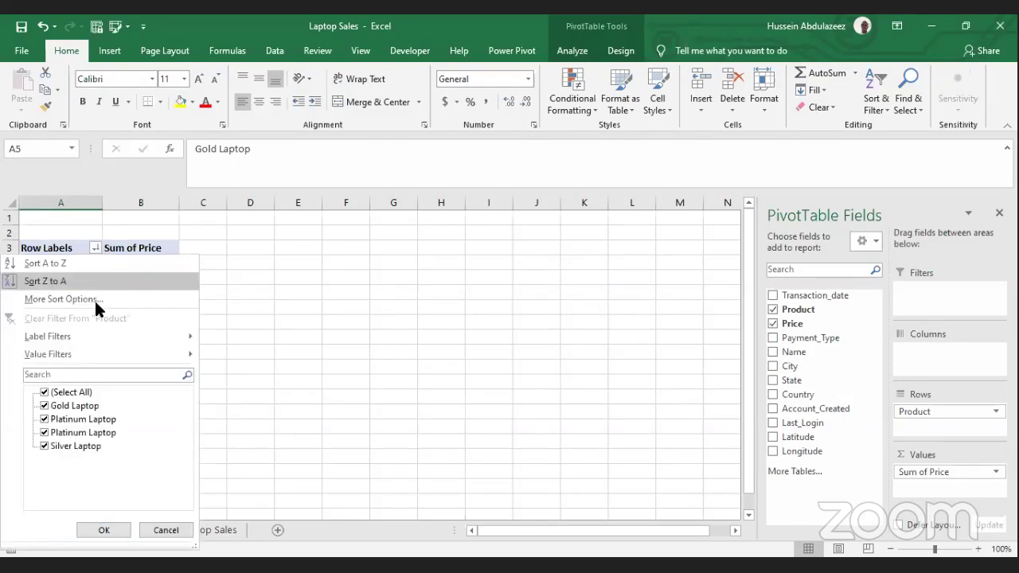
{"action": "mouse_move", "coordinate": [111, 356]}
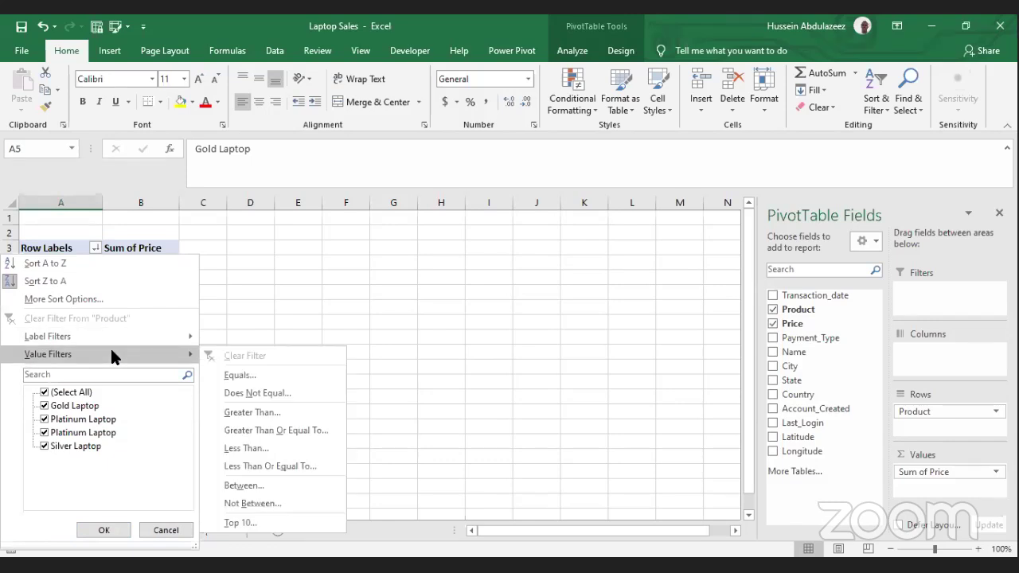
{"action": "left_click", "coordinate": [229, 523]}
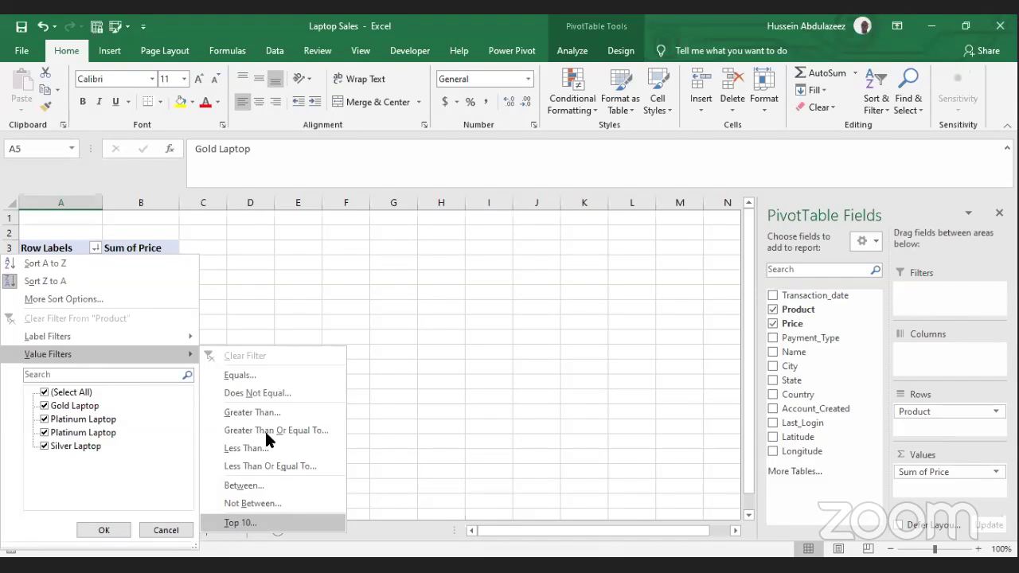
{"action": "left_click", "coordinate": [432, 277]}
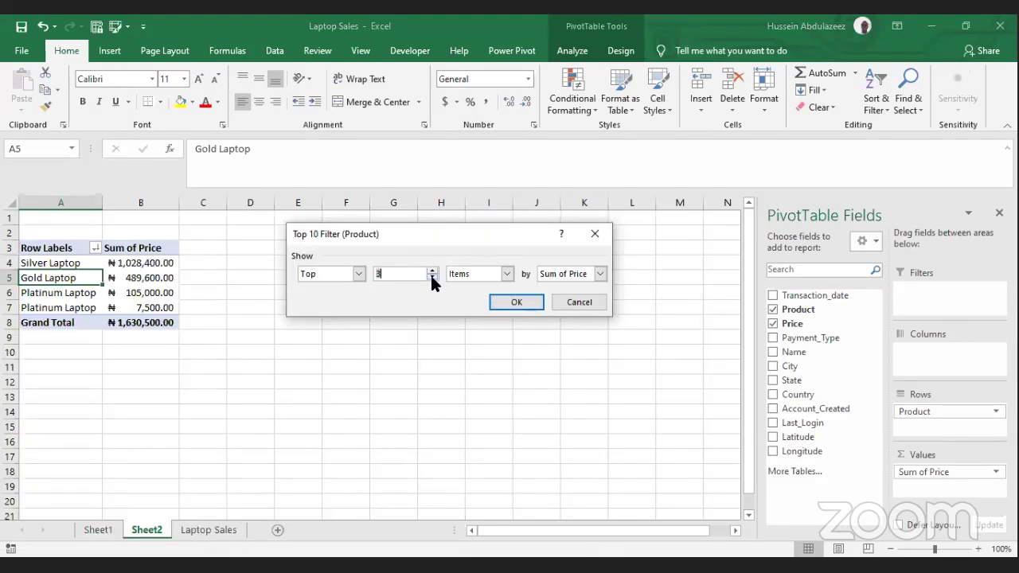
{"action": "left_click", "coordinate": [560, 275]}
{"action": "left_click", "coordinate": [560, 276]}
{"action": "left_click", "coordinate": [519, 303]}
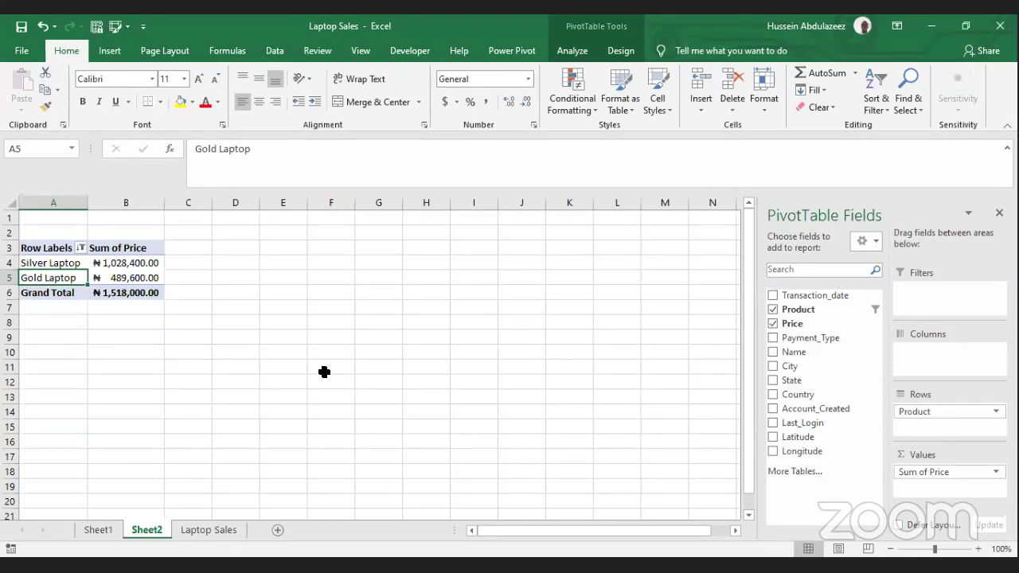
Step: Examine the laptop rows in the filtered pivot table and the filter options for Product
{"action": "left_click", "coordinate": [137, 275]}
{"action": "key", "text": "Left"}
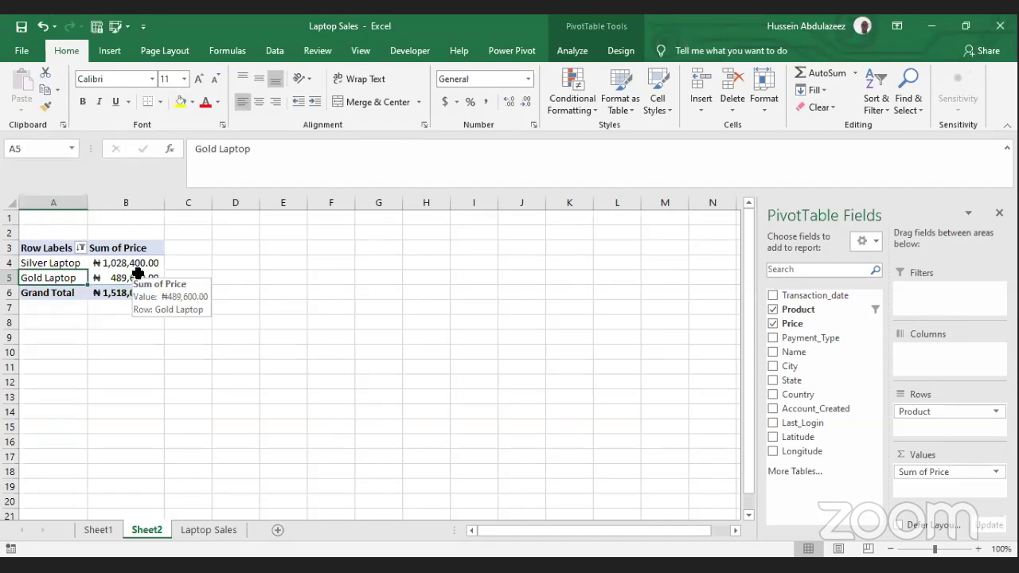
{"action": "key", "text": "Up"}
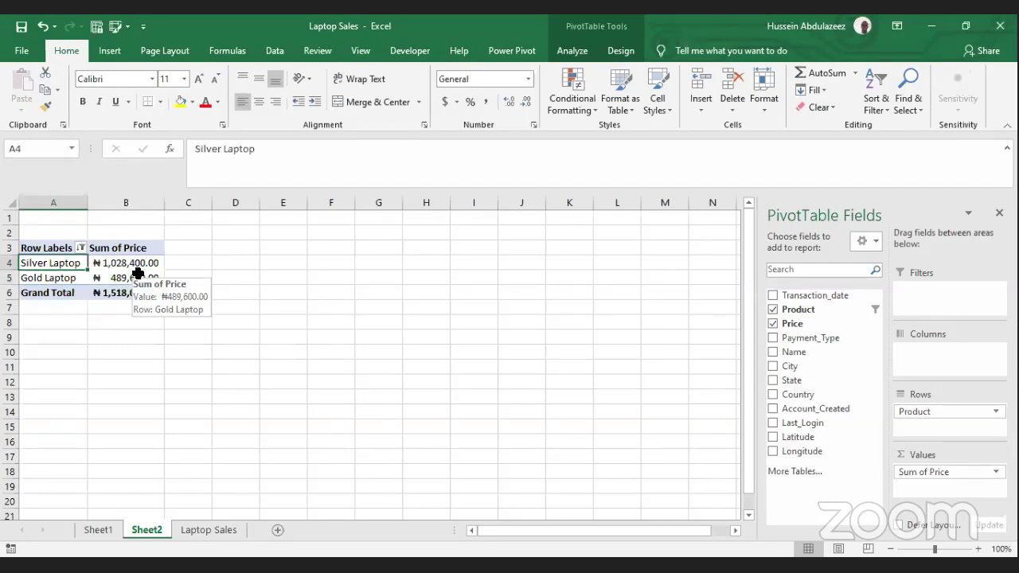
{"action": "left_click", "coordinate": [80, 248]}
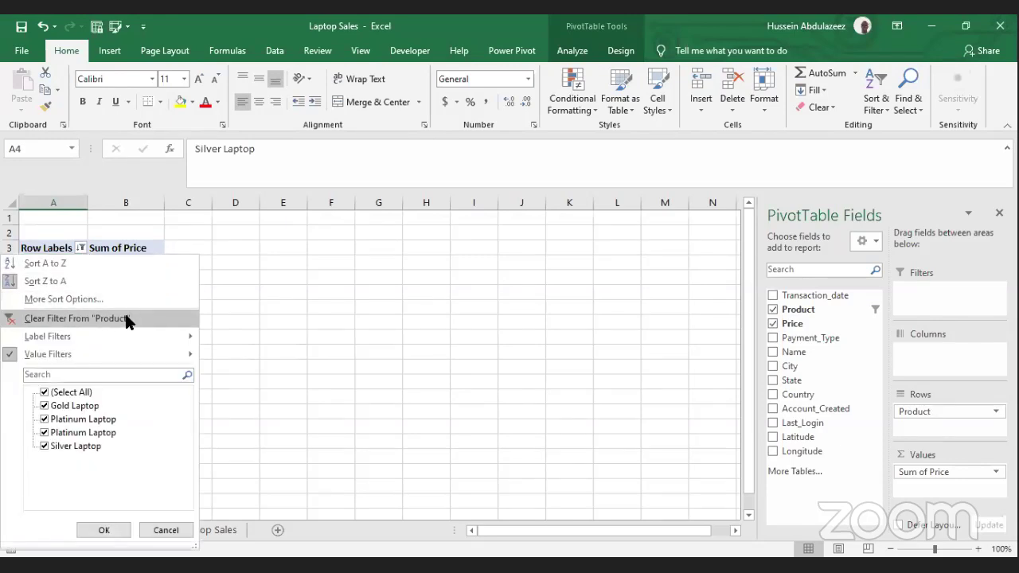
{"action": "left_click", "coordinate": [221, 284]}
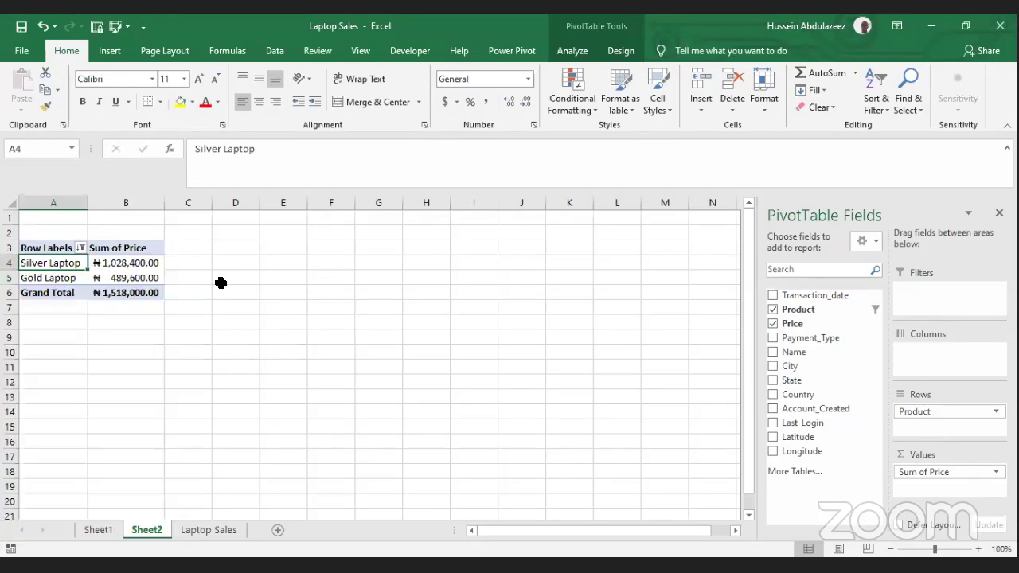
{"action": "left_click", "coordinate": [120, 273]}
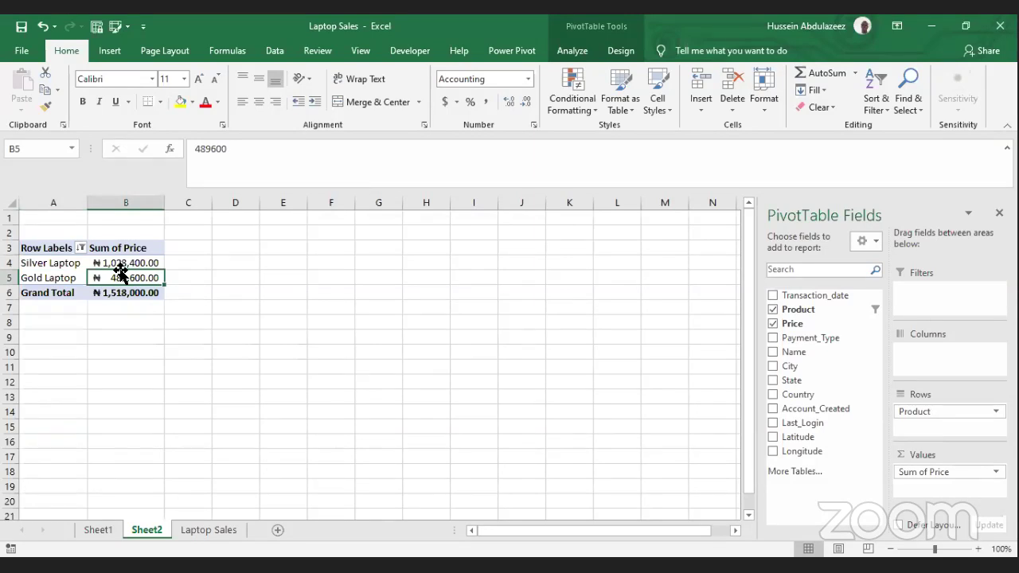
{"action": "left_click", "coordinate": [72, 279]}
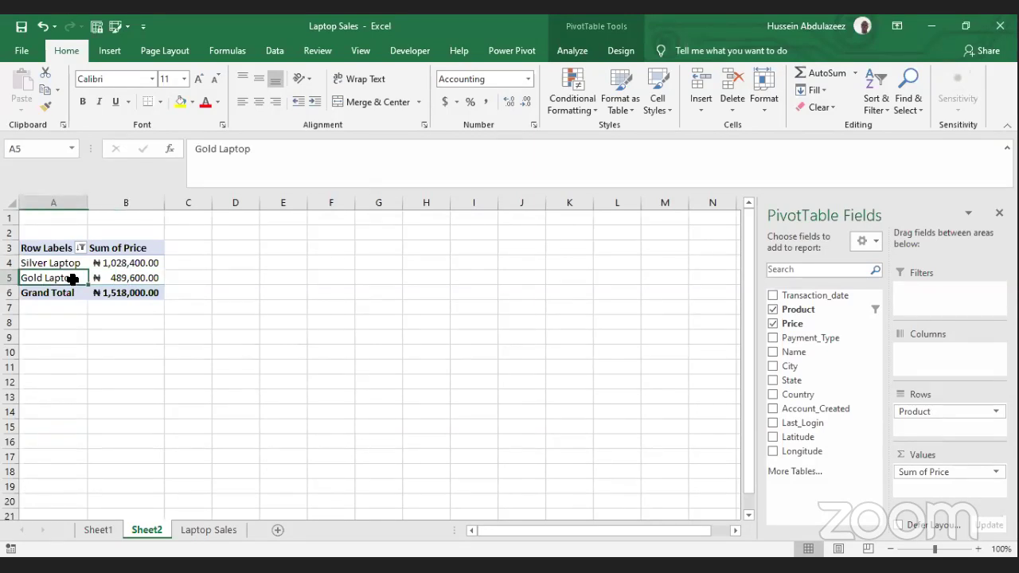
Step: Undo the top 2 value filter on Product and check the Sum of Price amounts of the laptop rows
{"action": "key", "text": "ctrl+z"}
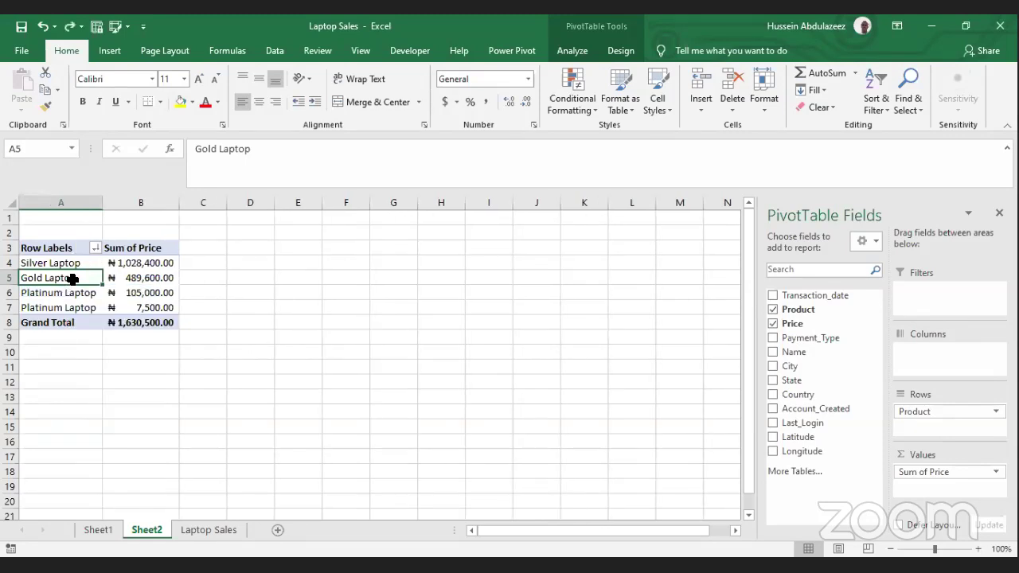
{"action": "left_click", "coordinate": [123, 275]}
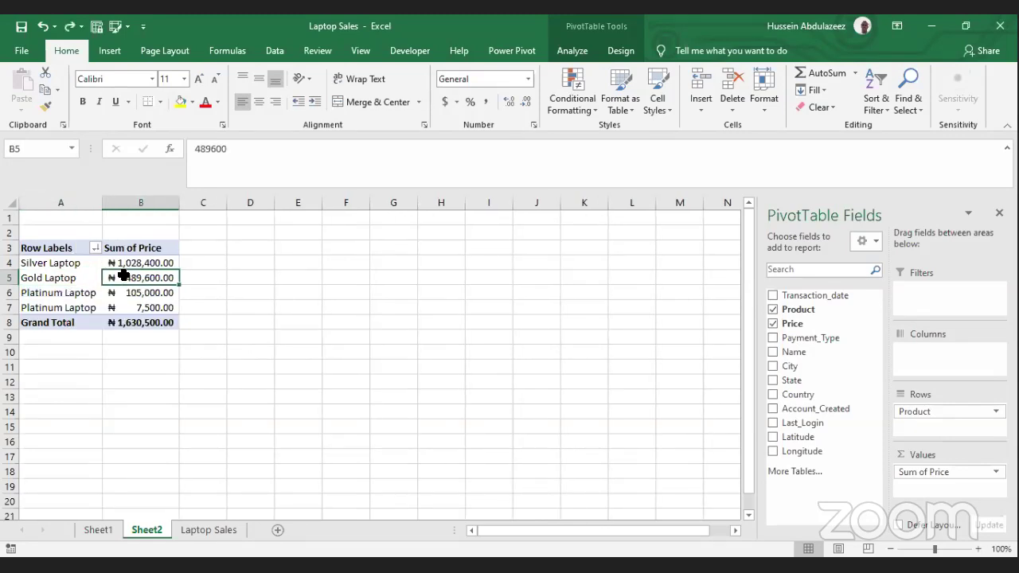
{"action": "left_click", "coordinate": [70, 267]}
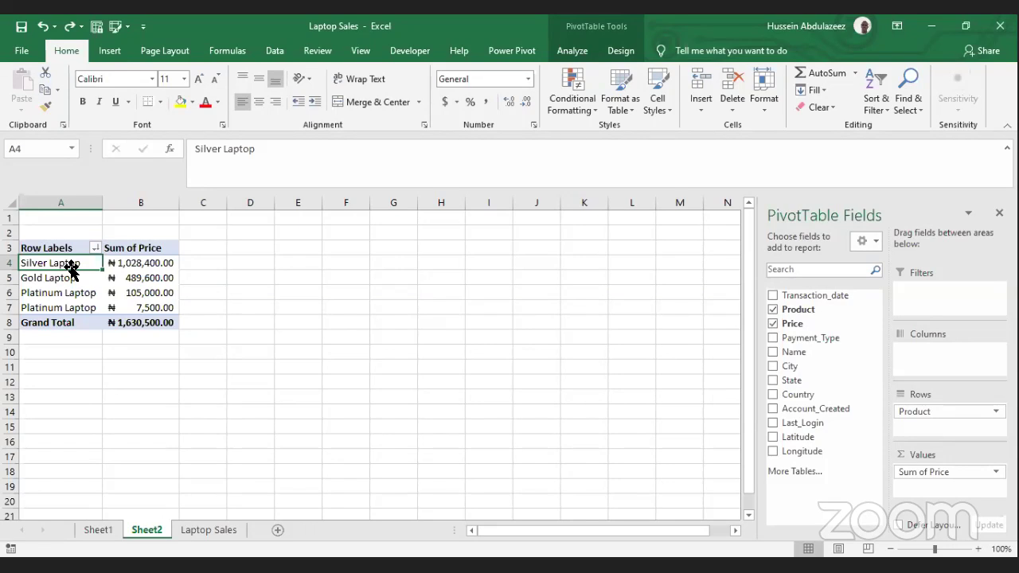
{"action": "left_click", "coordinate": [162, 296]}
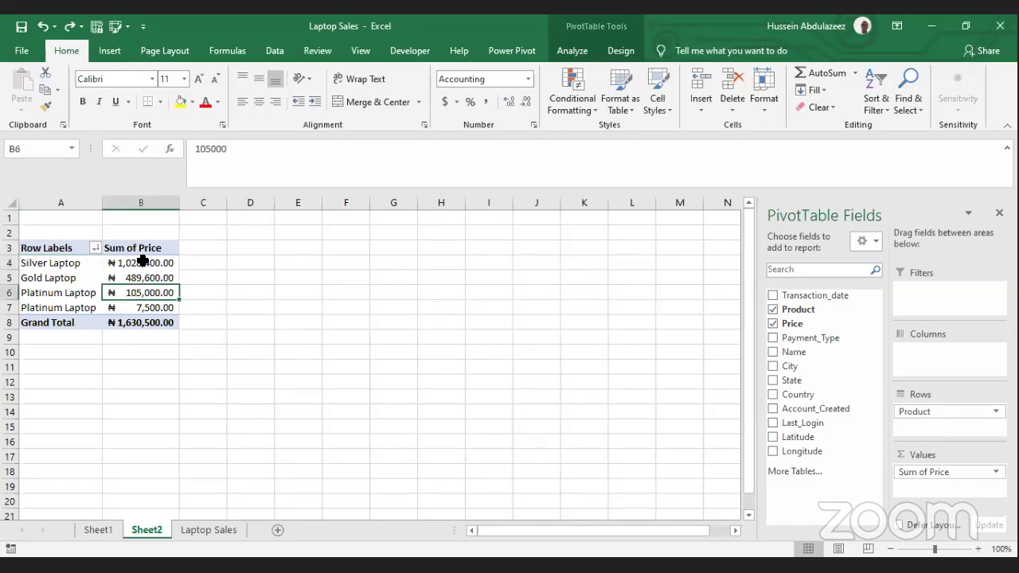
{"action": "left_click", "coordinate": [79, 265]}
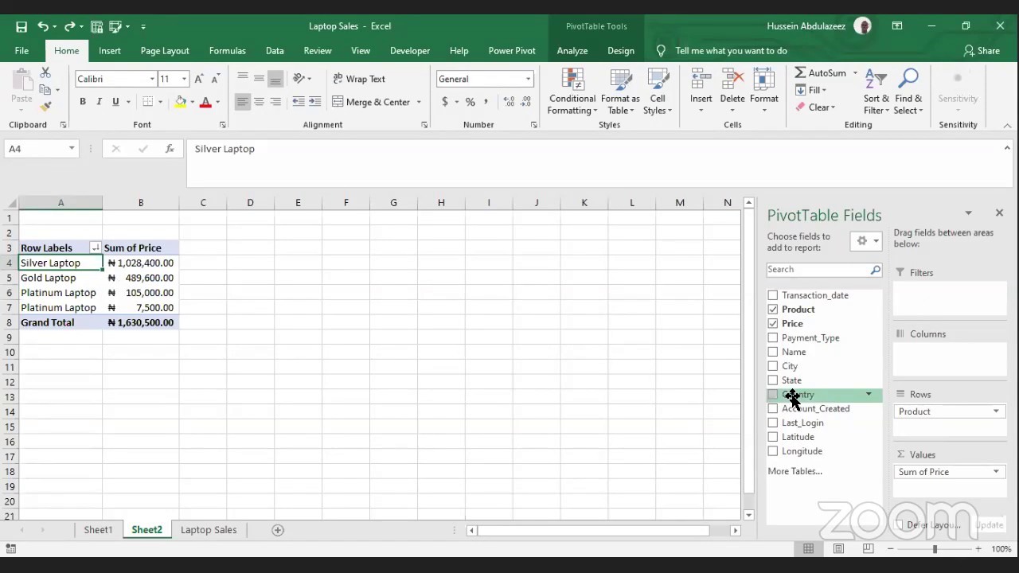
Step: Add the Country field to the Columns area of the pivot table
{"action": "left_click_drag", "start_coordinate": [792, 399], "coordinate": [925, 360]}
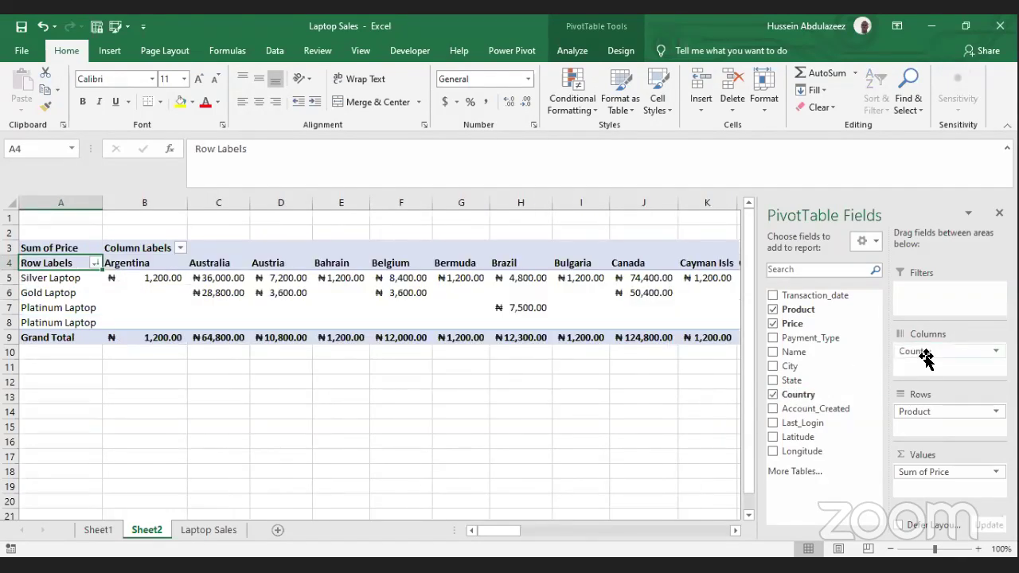
{"action": "left_click", "coordinate": [146, 282]}
{"action": "mouse_move", "coordinate": [146, 282]}
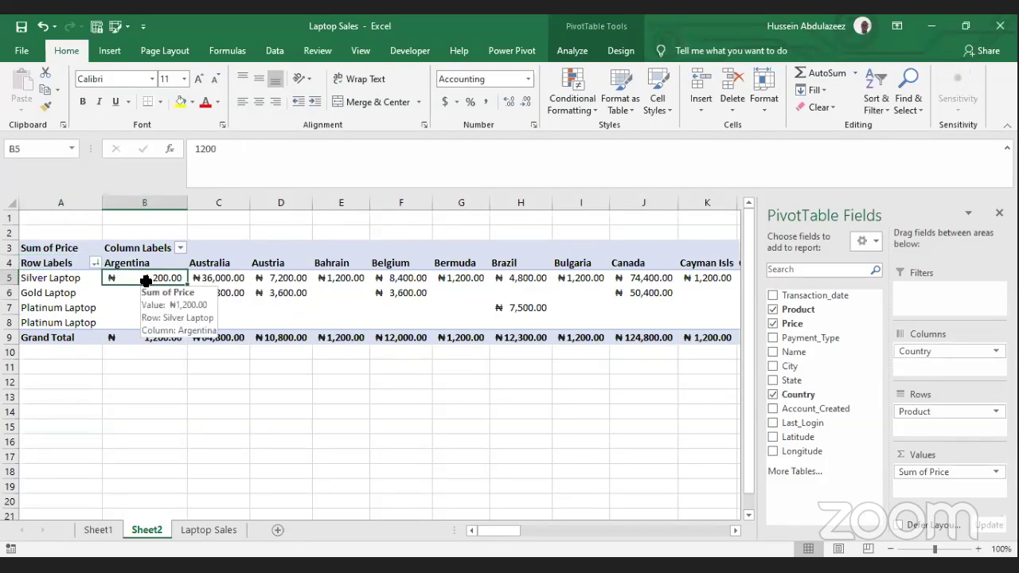
{"action": "key", "text": "Left"}
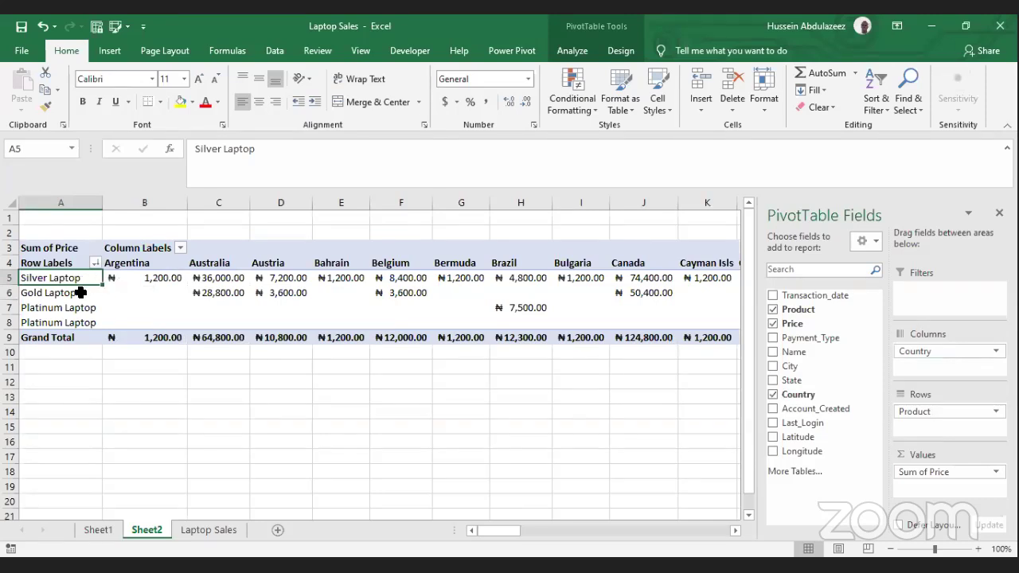
Step: Compare the Silver Laptop and Gold Laptop amounts across the country columns, from Australia onwards
{"action": "left_click", "coordinate": [225, 279]}
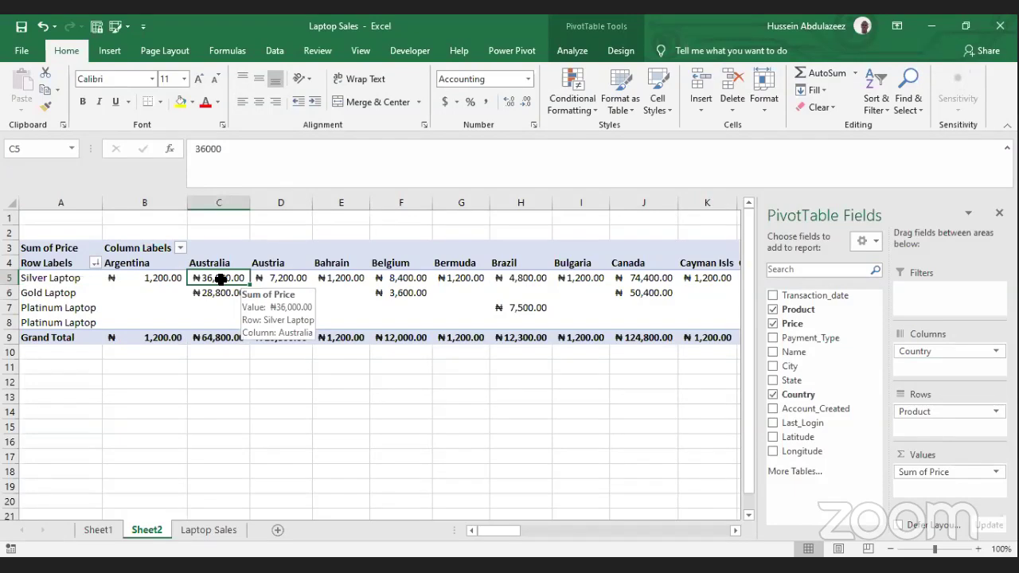
{"action": "left_click", "coordinate": [219, 304]}
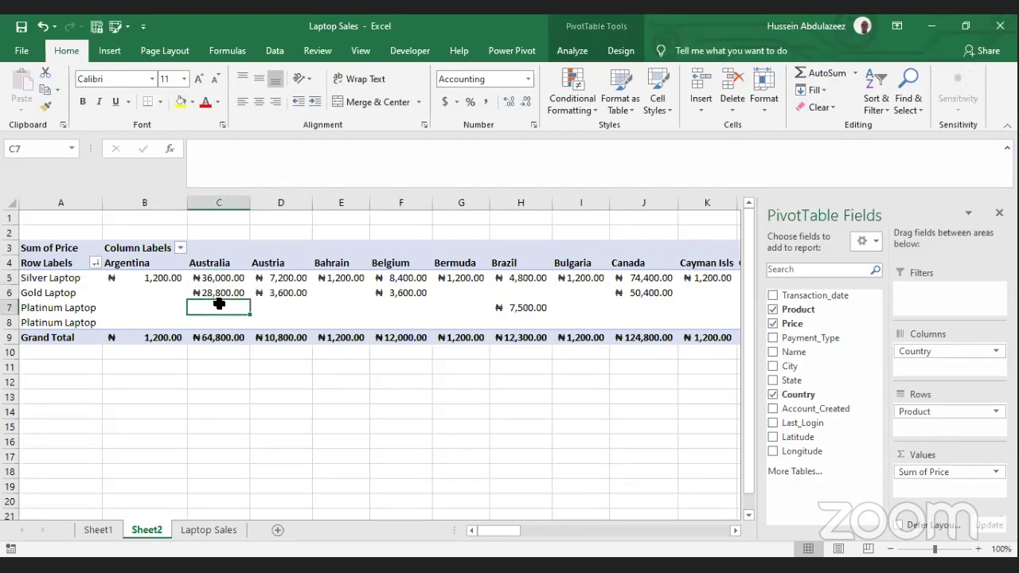
{"action": "left_click", "coordinate": [218, 280]}
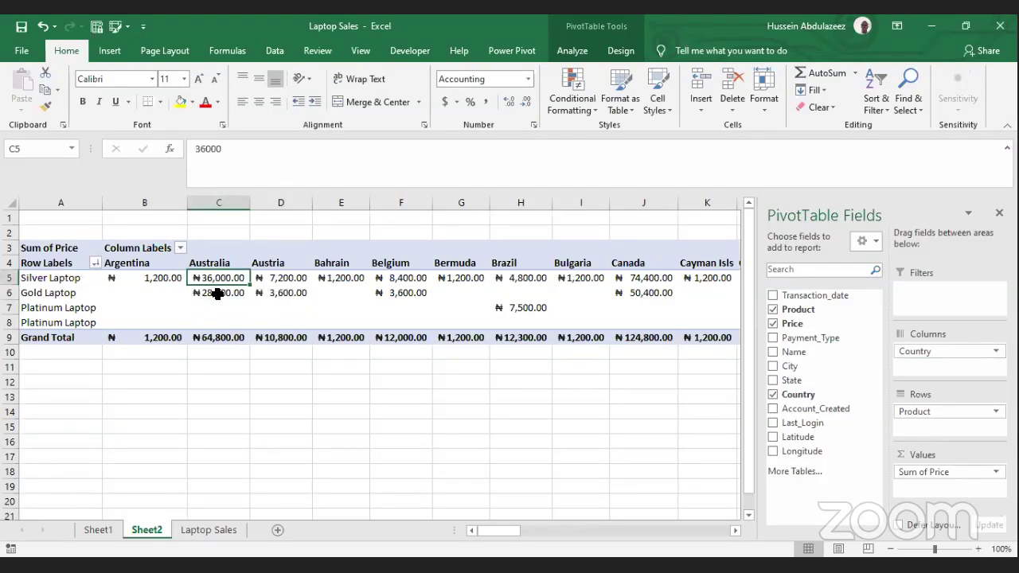
{"action": "left_click", "coordinate": [217, 293]}
{"action": "left_click", "coordinate": [319, 280]}
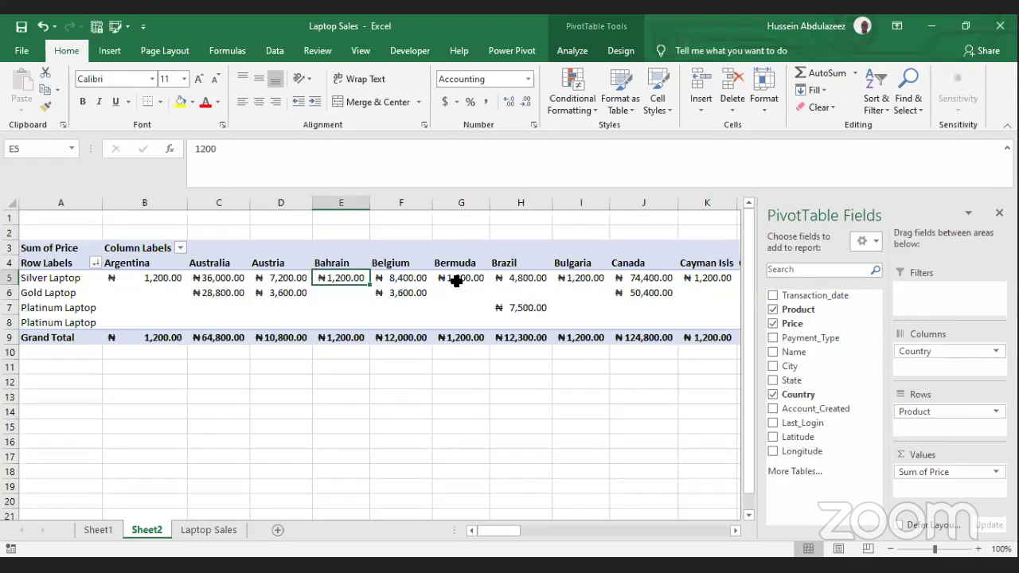
{"action": "key", "text": "Left"}
{"action": "key", "text": "Left"}
{"action": "key", "text": "Left"}
{"action": "key", "text": "Left"}
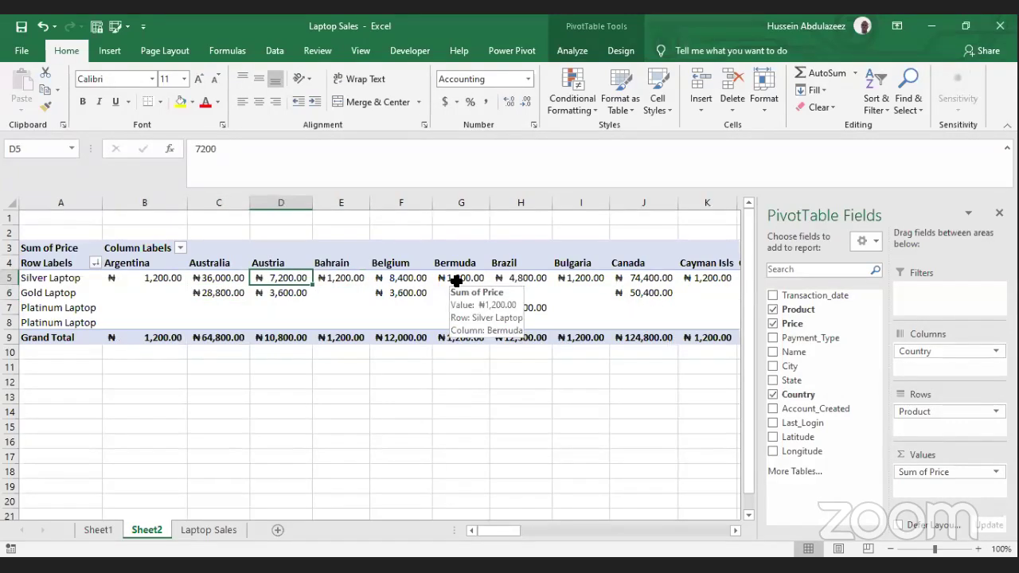
{"action": "key", "text": "Right"}
{"action": "key", "text": "Right"}
{"action": "key", "text": "Right"}
{"action": "key", "text": "Right"}
{"action": "key", "text": "Right"}
{"action": "key", "text": "Right"}
{"action": "key", "text": "Left"}
{"action": "key", "text": "Left"}
{"action": "key", "text": "Left"}
{"action": "key", "text": "Left"}
{"action": "key", "text": "Left"}
{"action": "key", "text": "Left"}
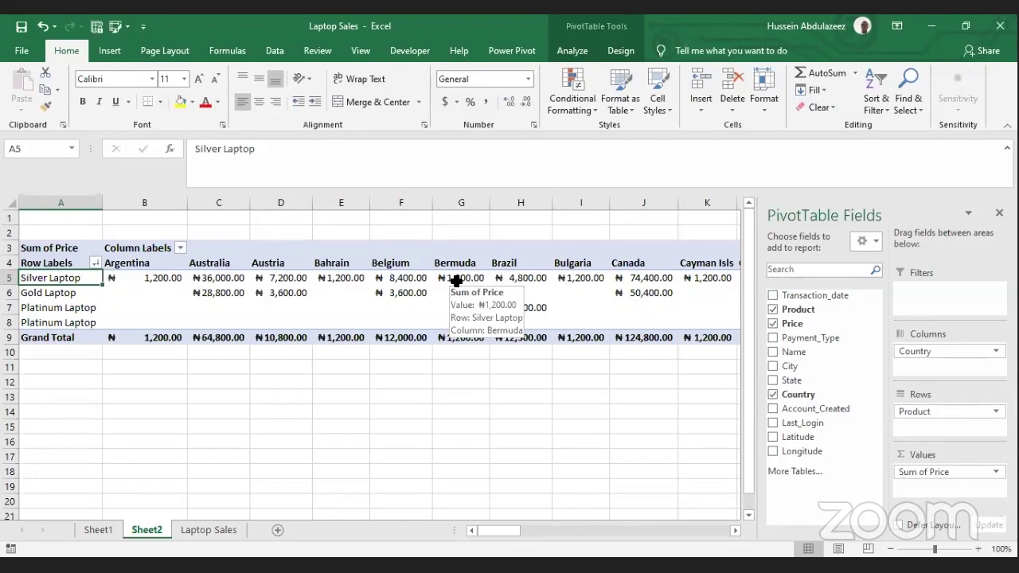
Step: Undo the placement of Country in Columns and add Country below Product in the Rows area
{"action": "key", "text": "ctrl+z"}
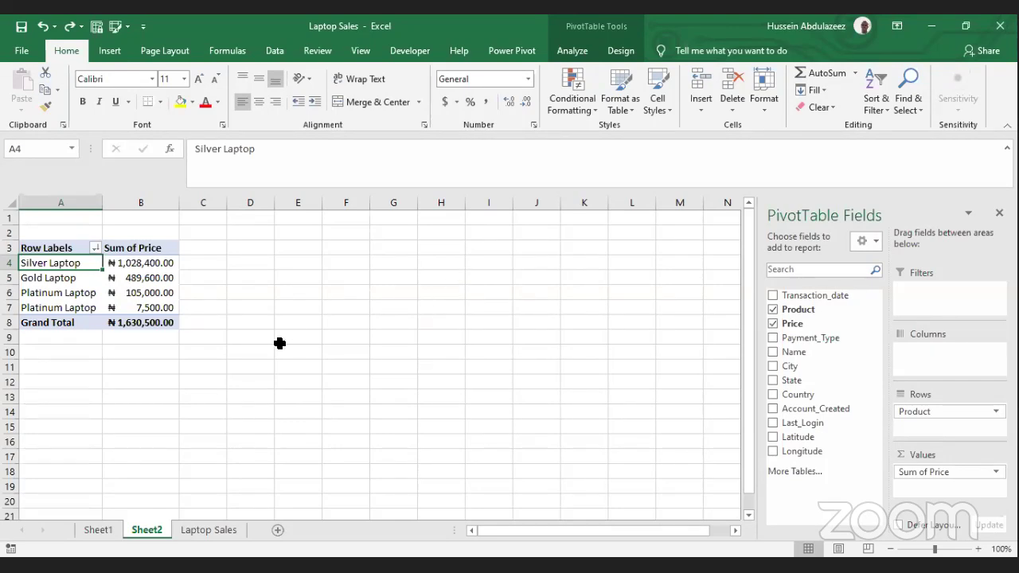
{"action": "left_click", "coordinate": [150, 269]}
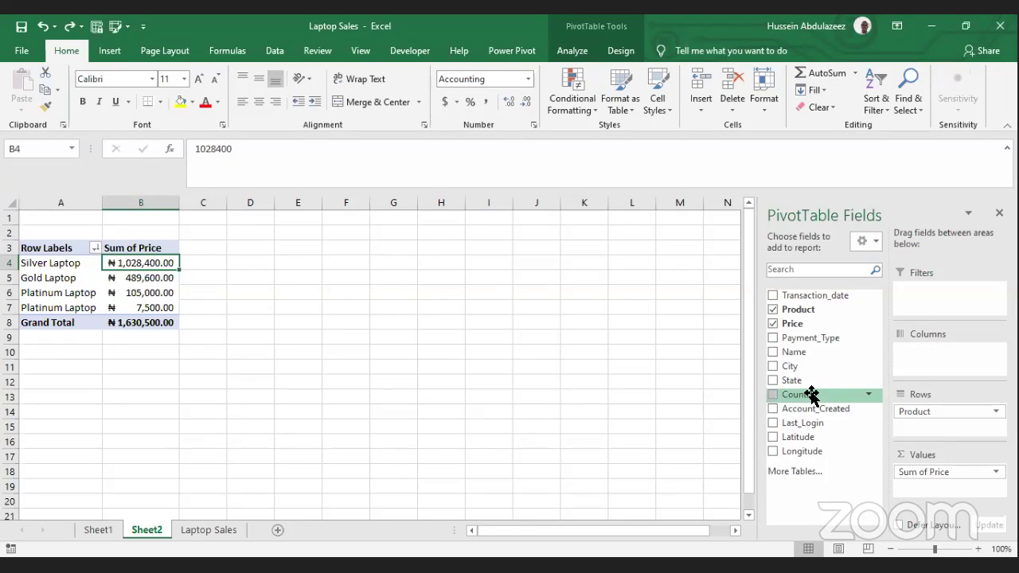
{"action": "left_click_drag", "start_coordinate": [810, 396], "coordinate": [926, 428]}
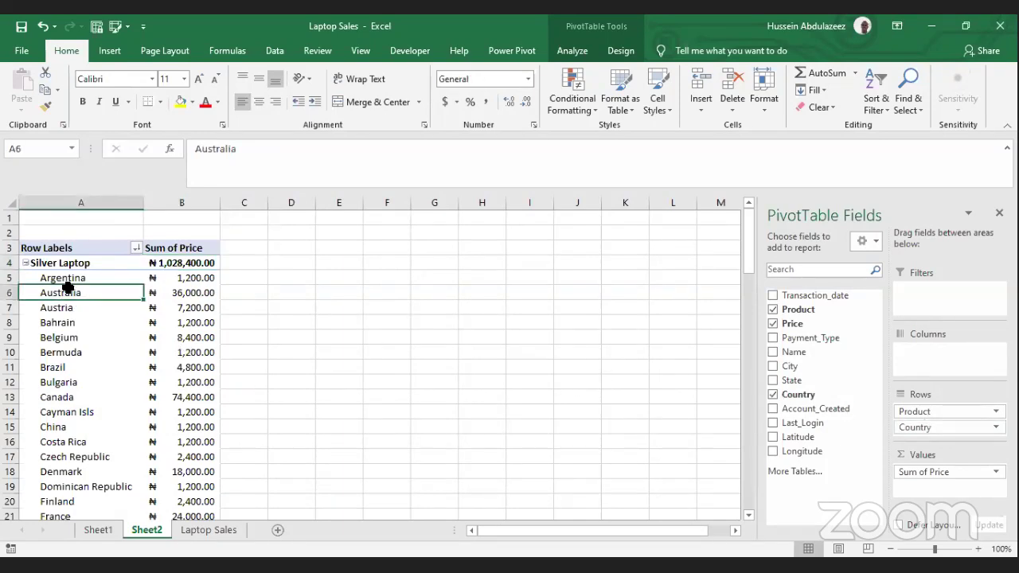
Step: Examine the list of countries nested under Silver Laptop in the row labels
{"action": "key", "text": "Down"}
{"action": "key", "text": "Down"}
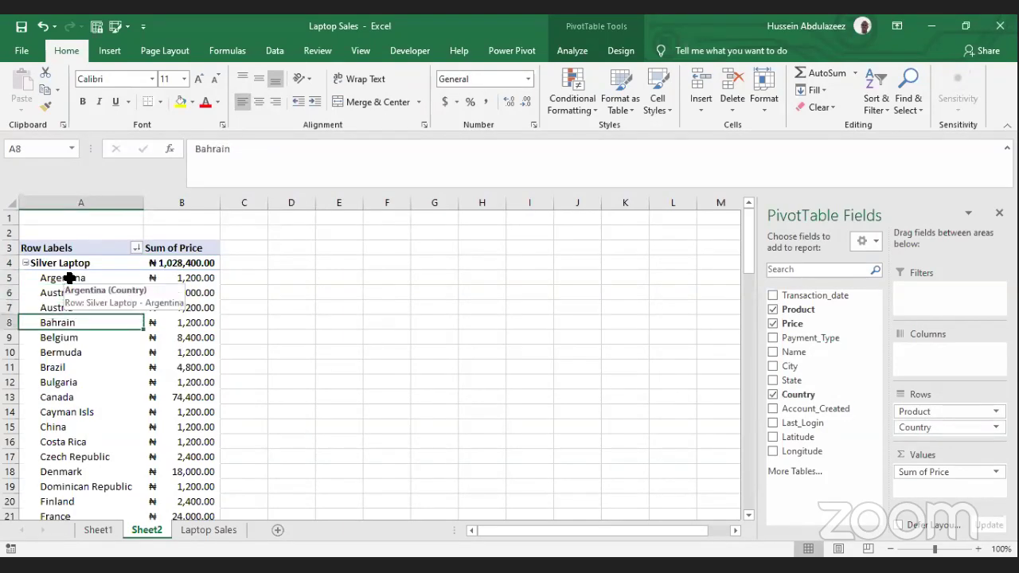
{"action": "key", "text": "Up"}
{"action": "key", "text": "Up"}
{"action": "key", "text": "Up"}
{"action": "key", "text": "Up"}
{"action": "key", "text": "Down"}
{"action": "key", "text": "Down"}
{"action": "key", "text": "Down"}
{"action": "key", "text": "Down"}
{"action": "key", "text": "Down"}
{"action": "key", "text": "Down"}
{"action": "key", "text": "Down"}
{"action": "key", "text": "Down"}
{"action": "key", "text": "Down"}
{"action": "key", "text": "Down"}
{"action": "key", "text": "Down"}
{"action": "key", "text": "Down"}
{"action": "key", "text": "Down"}
{"action": "key", "text": "Down"}
{"action": "key", "text": "Down"}
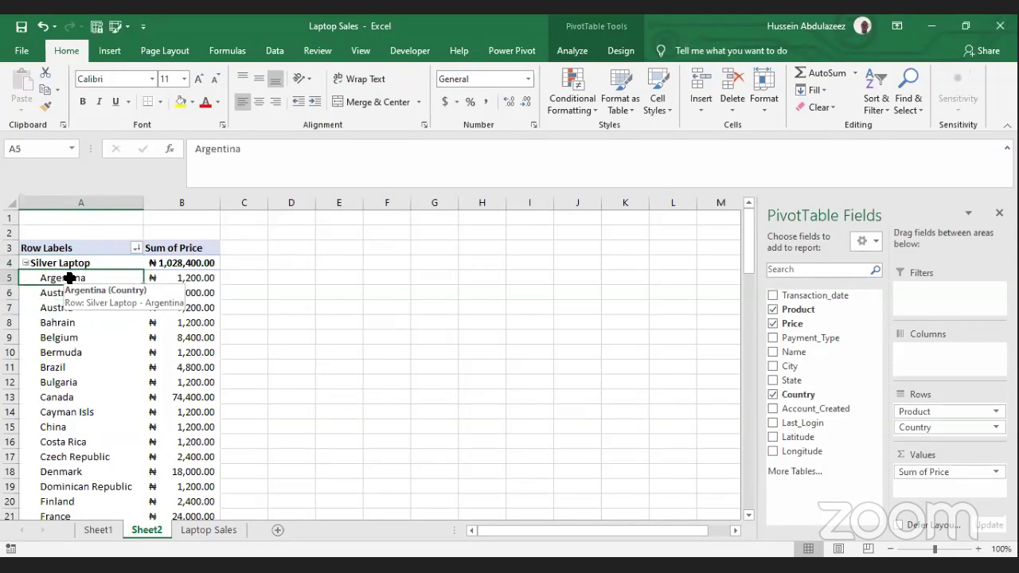
{"action": "key", "text": "Down"}
{"action": "key", "text": "Down"}
{"action": "key", "text": "Down"}
{"action": "key", "text": "Down"}
{"action": "key", "text": "Down"}
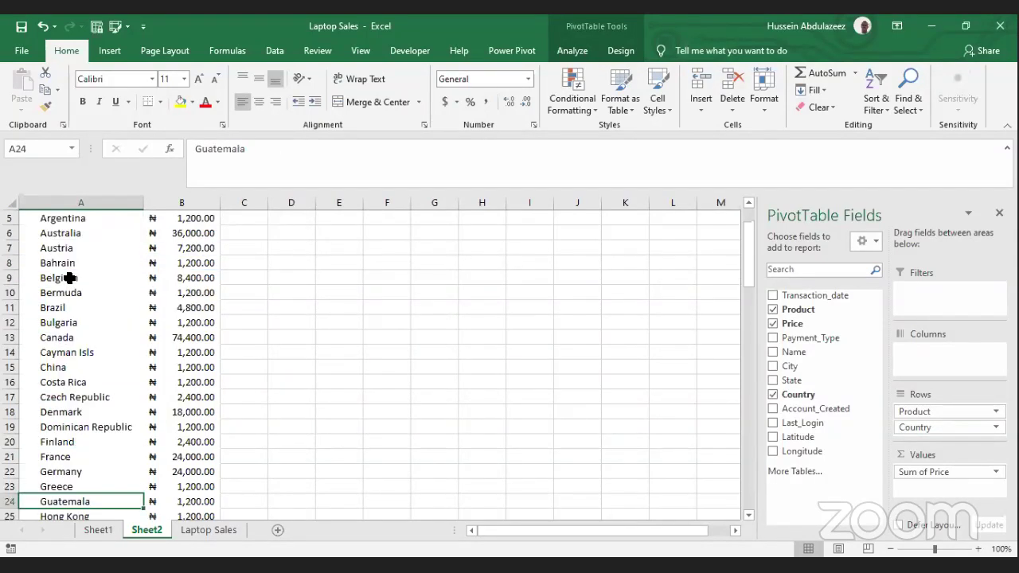
{"action": "key", "text": "Up"}
{"action": "key", "text": "Up"}
{"action": "key", "text": "Up"}
{"action": "key", "text": "Up"}
{"action": "key", "text": "Up"}
{"action": "key", "text": "Up"}
{"action": "key", "text": "Up"}
{"action": "key", "text": "Up"}
{"action": "key", "text": "Up"}
{"action": "key", "text": "Up"}
{"action": "key", "text": "Up"}
{"action": "key", "text": "Up"}
{"action": "key", "text": "Up"}
{"action": "key", "text": "Up"}
{"action": "key", "text": "Up"}
{"action": "key", "text": "Up"}
{"action": "key", "text": "Up"}
{"action": "key", "text": "Up"}
{"action": "key", "text": "Up"}
{"action": "key", "text": "Up"}
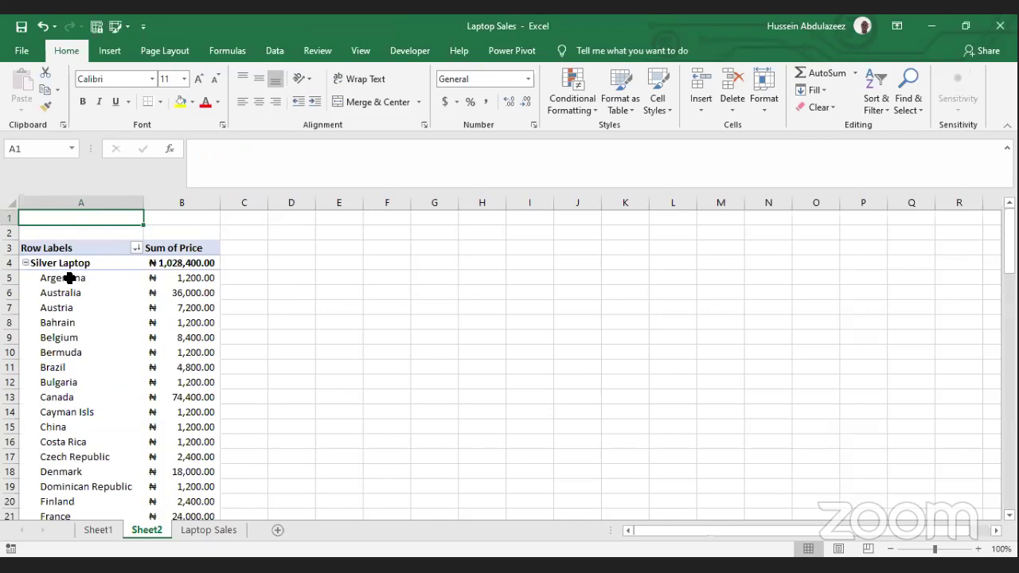
{"action": "key", "text": "Down"}
{"action": "key", "text": "Down"}
{"action": "key", "text": "Down"}
{"action": "key", "text": "Down"}
{"action": "key", "text": "Down"}
{"action": "key", "text": "Down"}
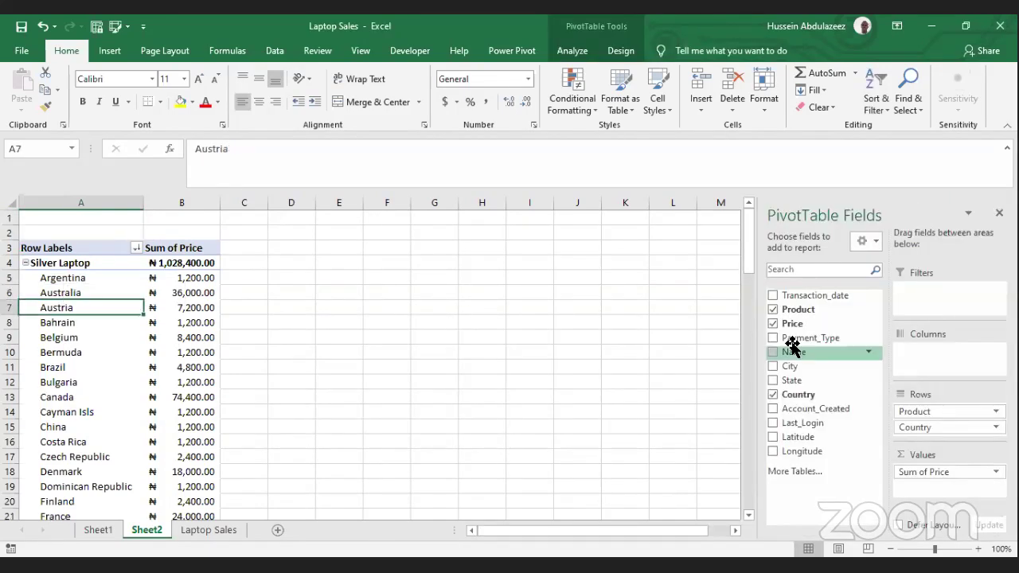
Step: Place the Country field in the Columns area instead of the Rows area, keeping Product in Rows
{"action": "left_click_drag", "start_coordinate": [925, 428], "coordinate": [926, 360]}
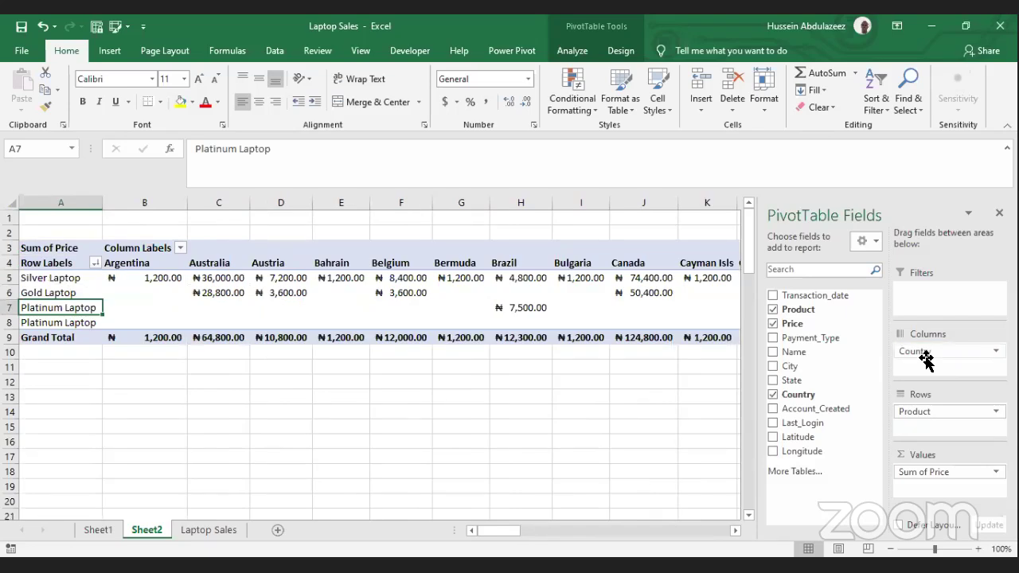
{"action": "left_click", "coordinate": [453, 308]}
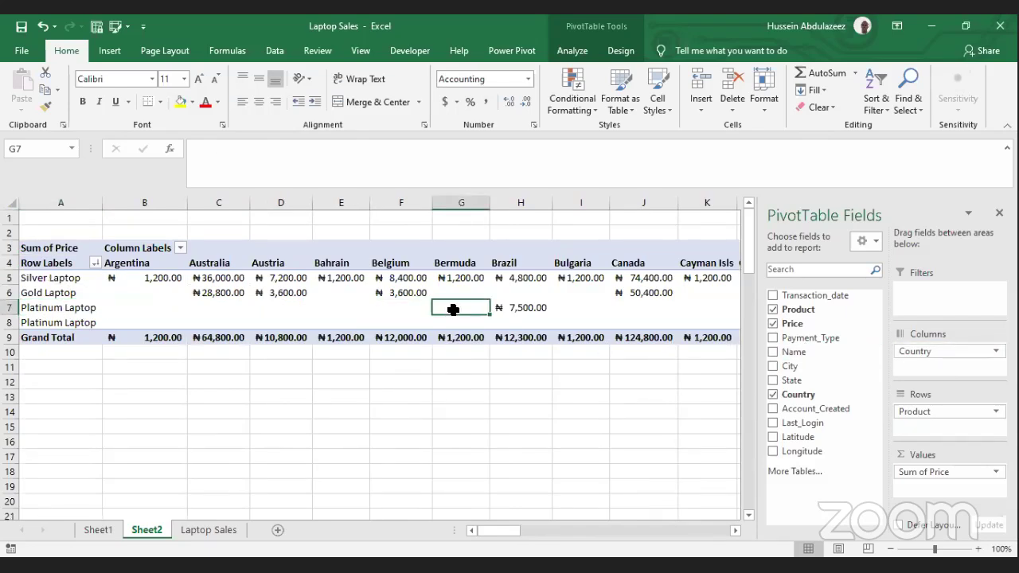
Step: Examine the Platinum, Gold and Silver Laptop amounts in the country columns, including Brazil and Argentina
{"action": "key", "text": "Left"}
{"action": "key", "text": "Left"}
{"action": "key", "text": "Left"}
{"action": "key", "text": "Left"}
{"action": "key", "text": "Left"}
{"action": "key", "text": "Left"}
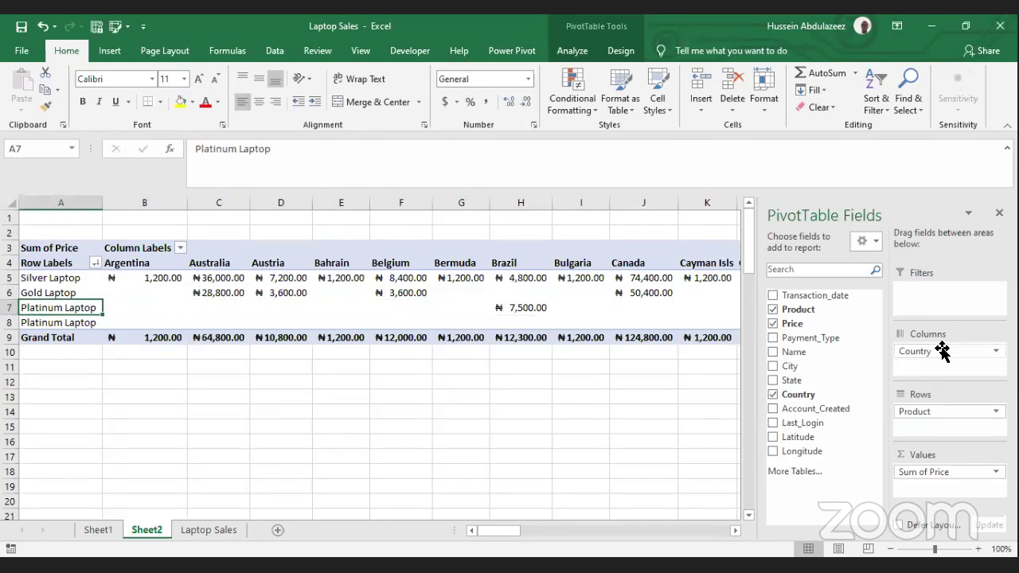
{"action": "left_click", "coordinate": [513, 309]}
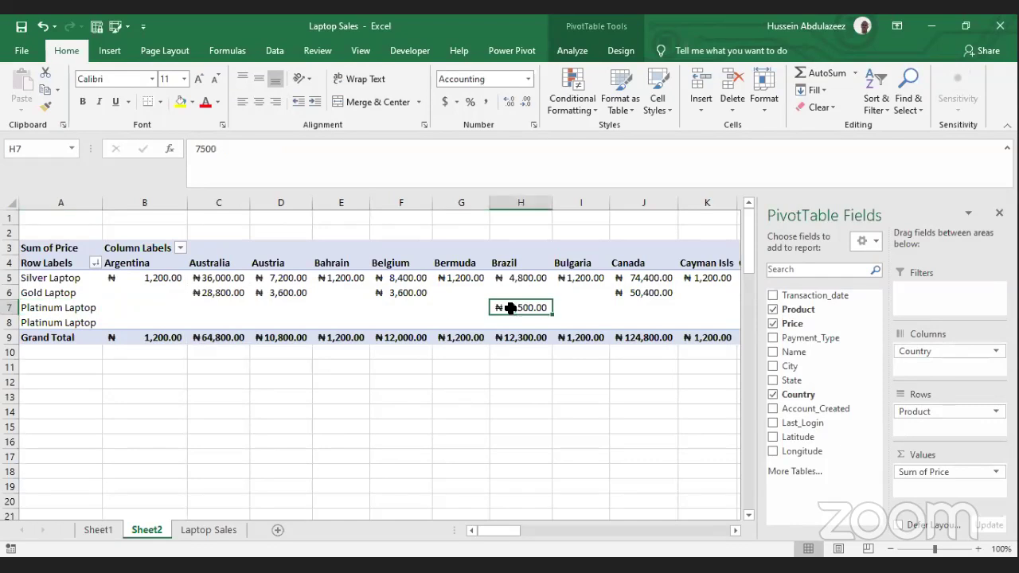
{"action": "left_click", "coordinate": [136, 296]}
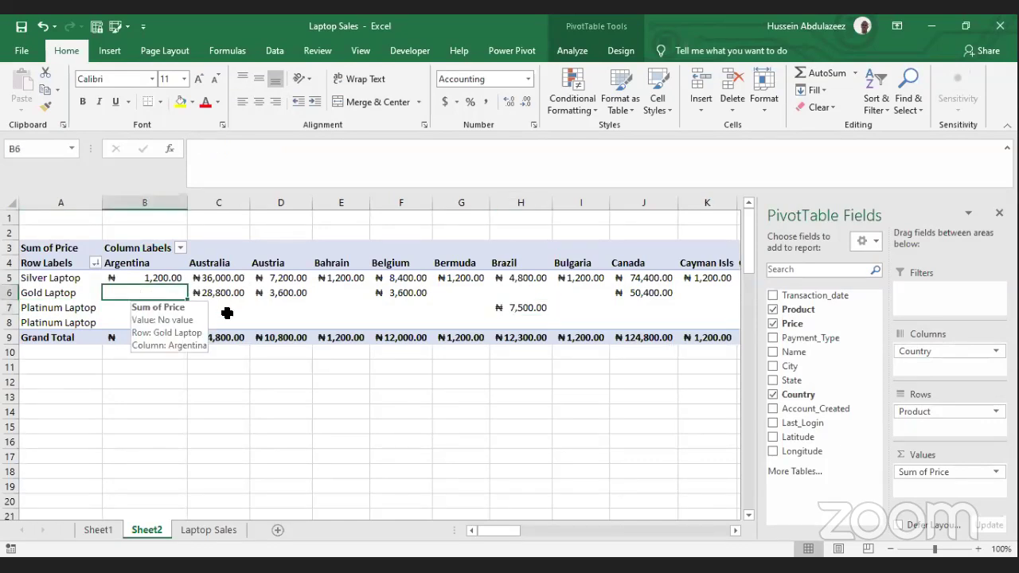
{"action": "left_click", "coordinate": [155, 278]}
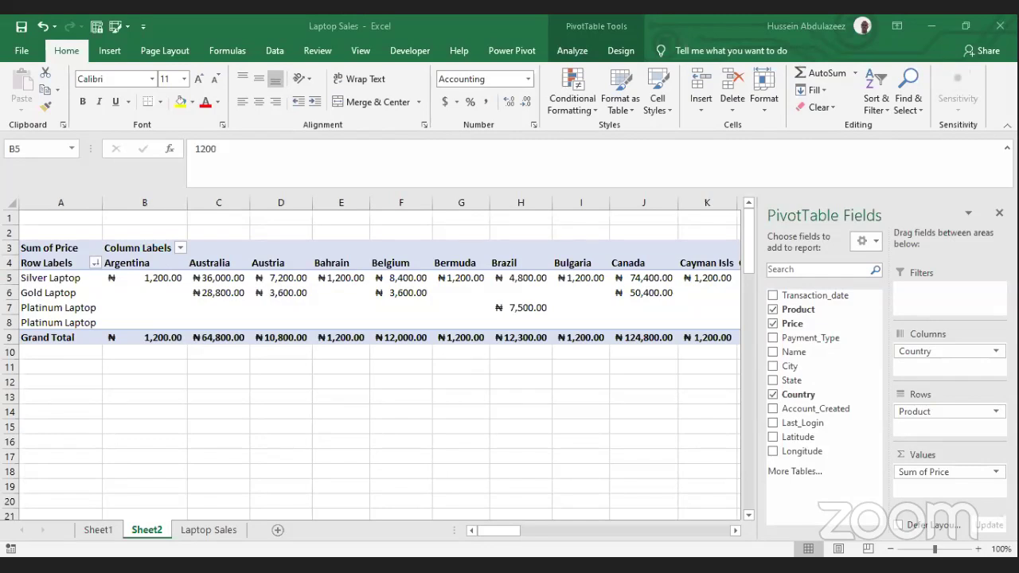
{"action": "left_click", "coordinate": [211, 295]}
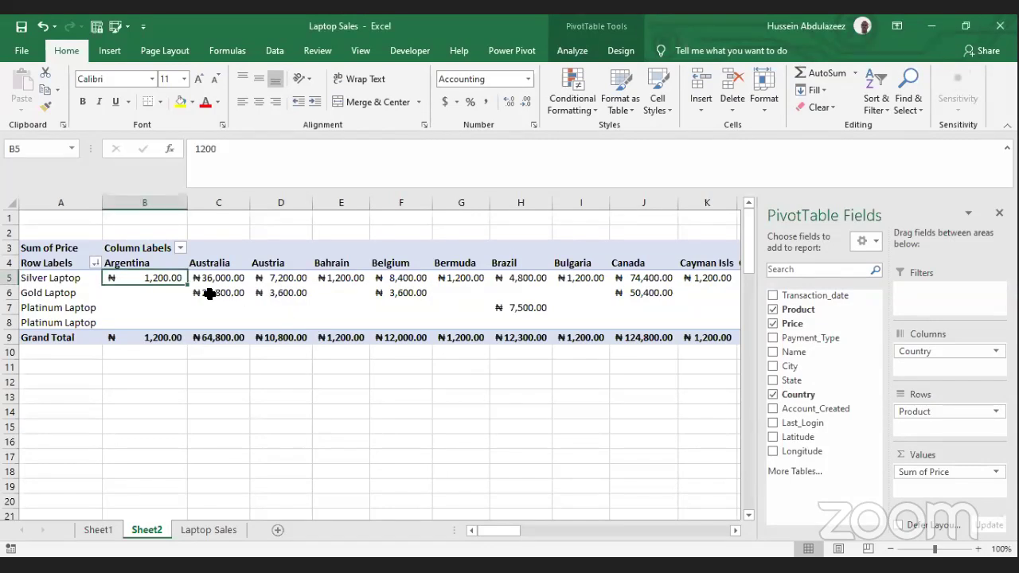
Step: Examine the Platinum Laptop row across the country columns from Argentina to Dominican Republic
{"action": "left_click", "coordinate": [176, 303]}
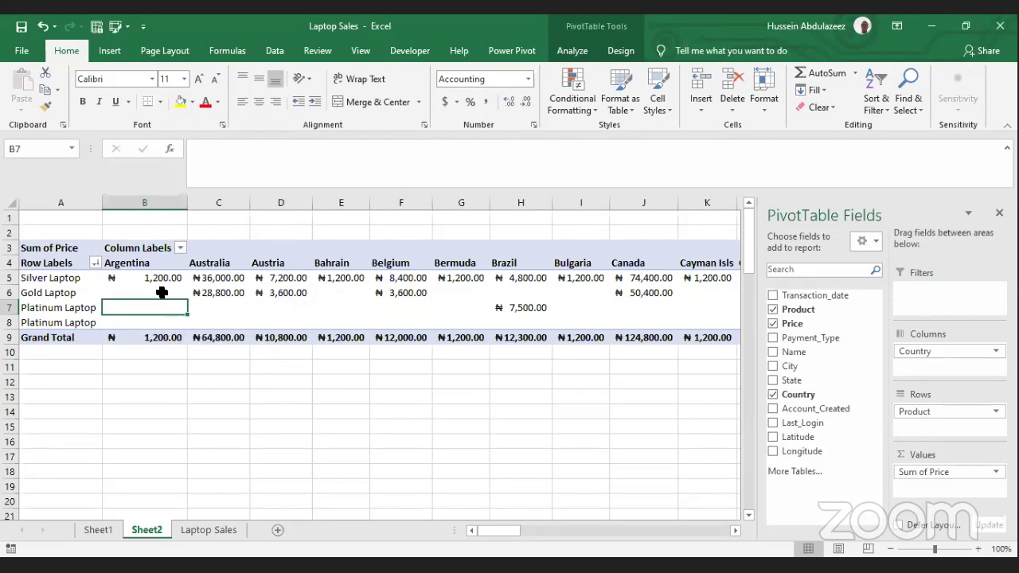
{"action": "mouse_move", "coordinate": [161, 293]}
{"action": "key", "text": "Right"}
{"action": "key", "text": "Right"}
{"action": "key", "text": "Right"}
{"action": "key", "text": "Right"}
{"action": "key", "text": "Right"}
{"action": "key", "text": "Right"}
{"action": "key", "text": "Right"}
{"action": "key", "text": "Right"}
{"action": "key", "text": "Right"}
{"action": "key", "text": "Right"}
{"action": "key", "text": "Right"}
{"action": "key", "text": "Right"}
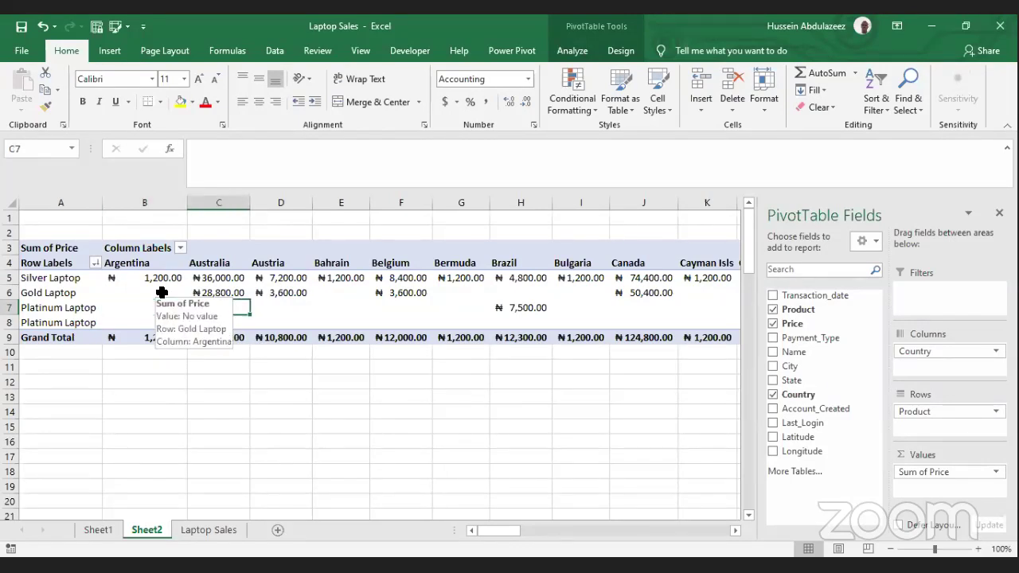
{"action": "key", "text": "Right"}
{"action": "key", "text": "Right"}
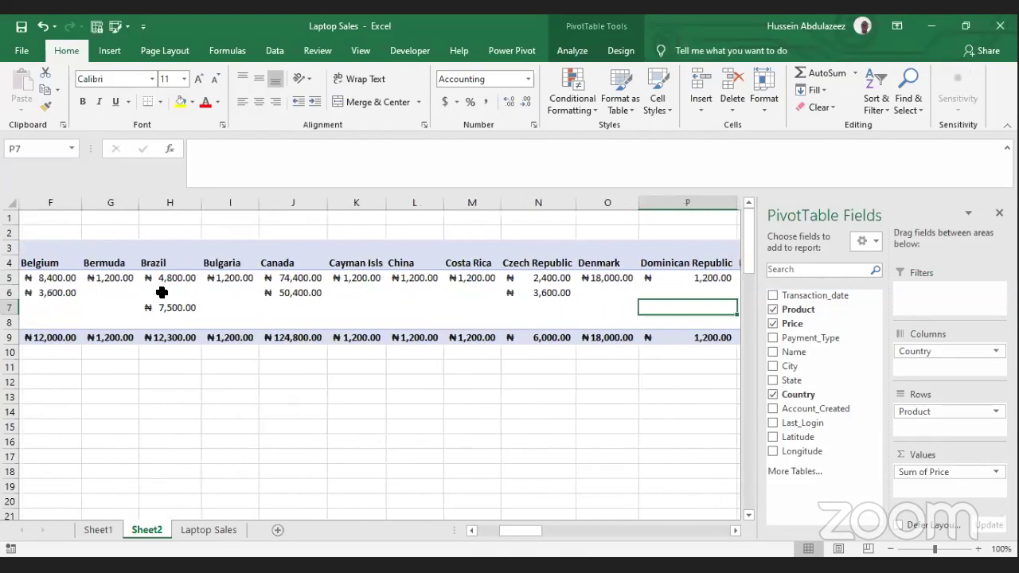
{"action": "key", "text": "Home"}
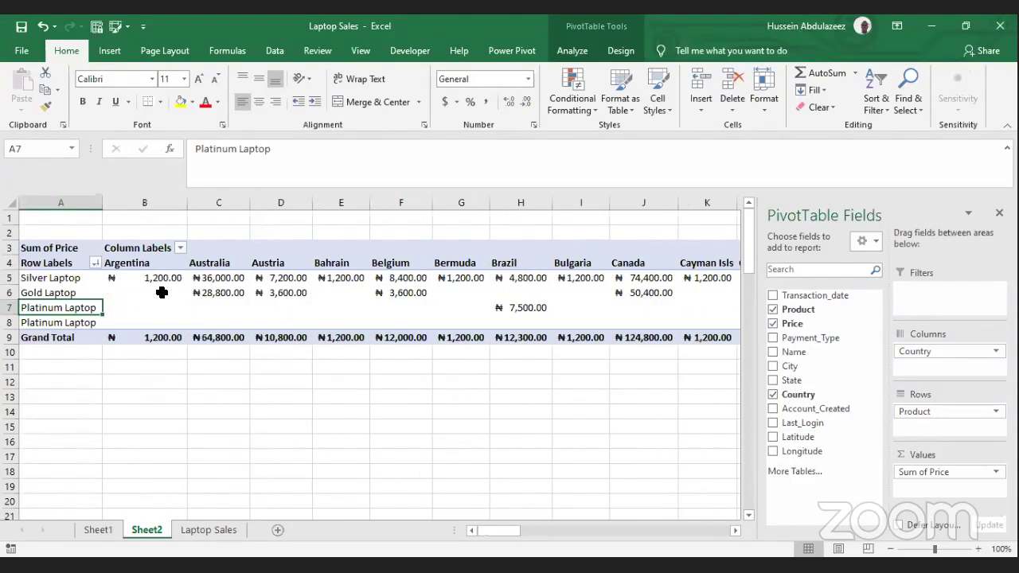
{"action": "left_click", "coordinate": [235, 308]}
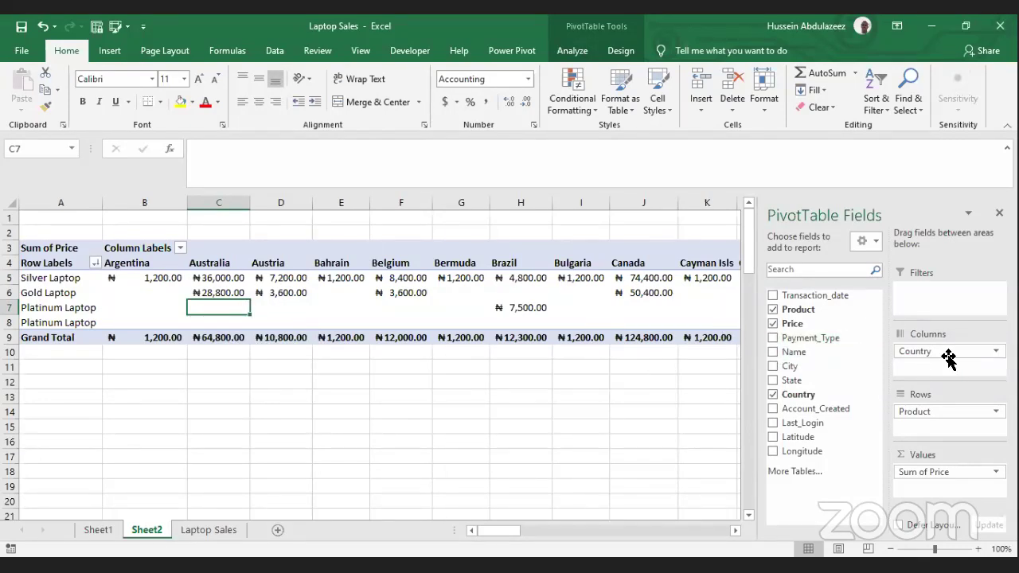
Step: Replace Country with Payment_Type in the PivotTable's Columns area, keeping Product in Rows
{"action": "left_click_drag", "start_coordinate": [947, 356], "coordinate": [798, 422]}
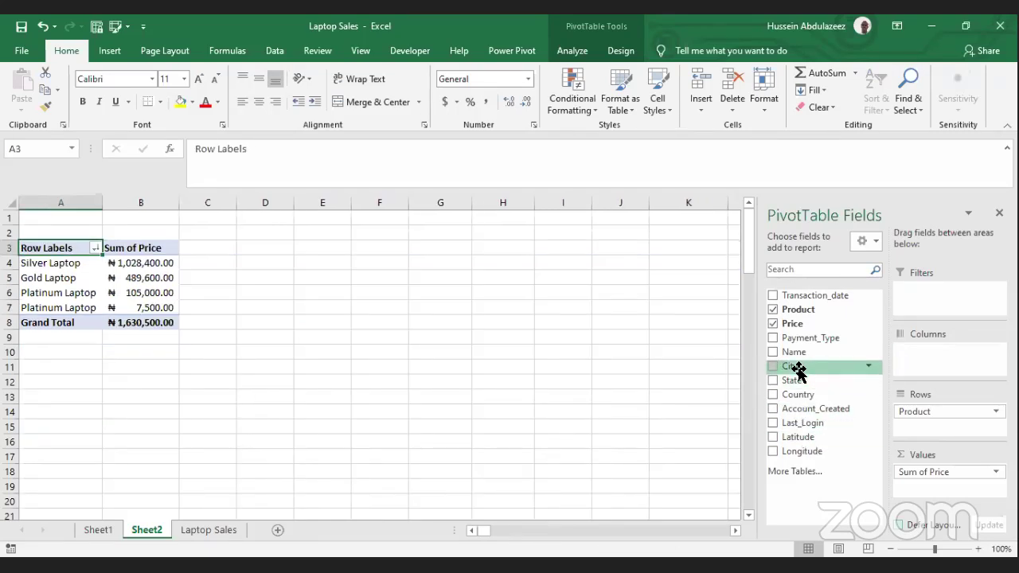
{"action": "left_click_drag", "start_coordinate": [911, 352], "coordinate": [911, 353]}
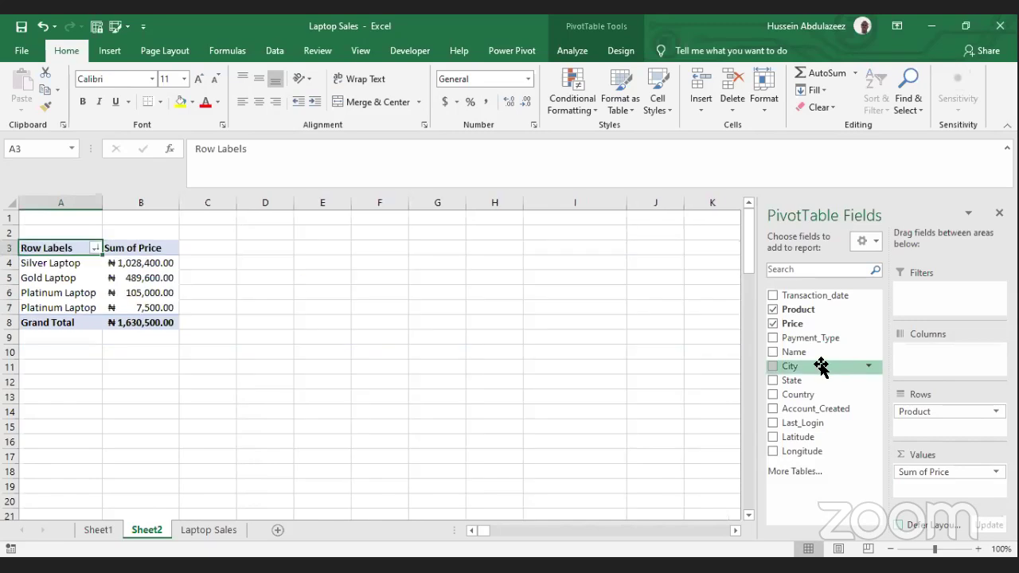
{"action": "left_click_drag", "start_coordinate": [807, 337], "coordinate": [920, 355]}
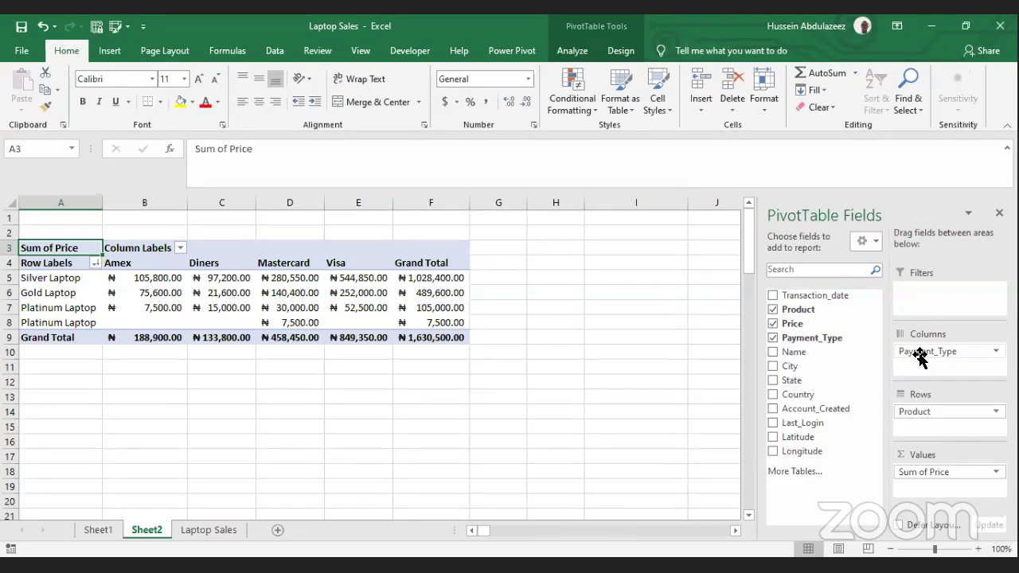
Step: Drill down into the Gold Laptop Mastercard amount to extract its transactions to a new sheet, and return to Sheet2
{"action": "left_click", "coordinate": [214, 296]}
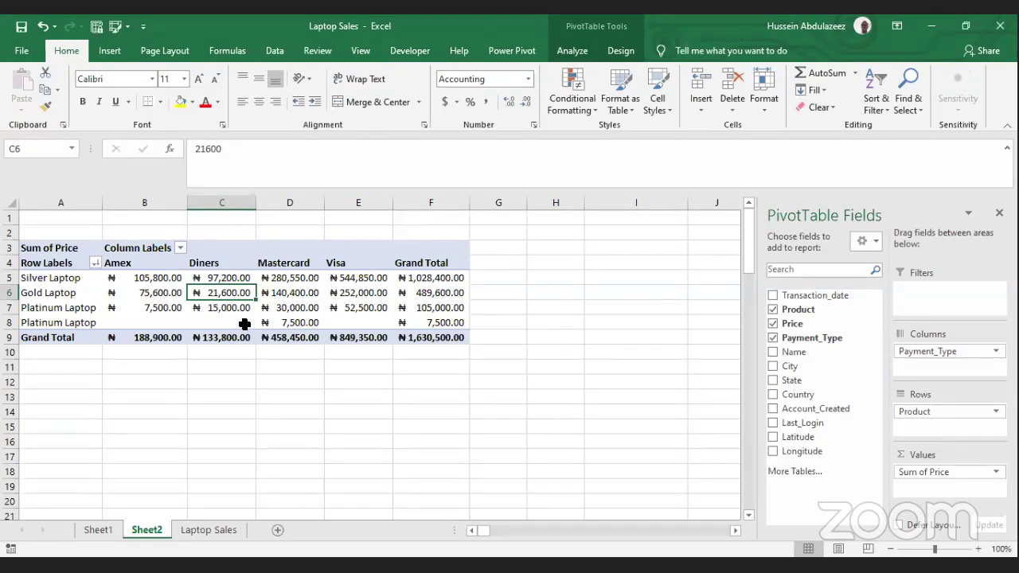
{"action": "double_click", "coordinate": [272, 294]}
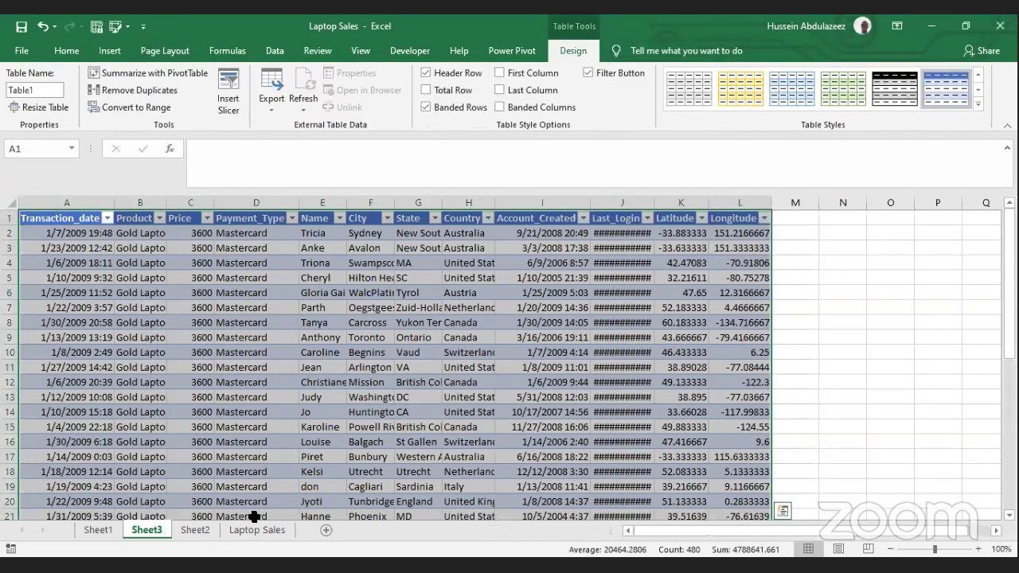
{"action": "left_click", "coordinate": [191, 532]}
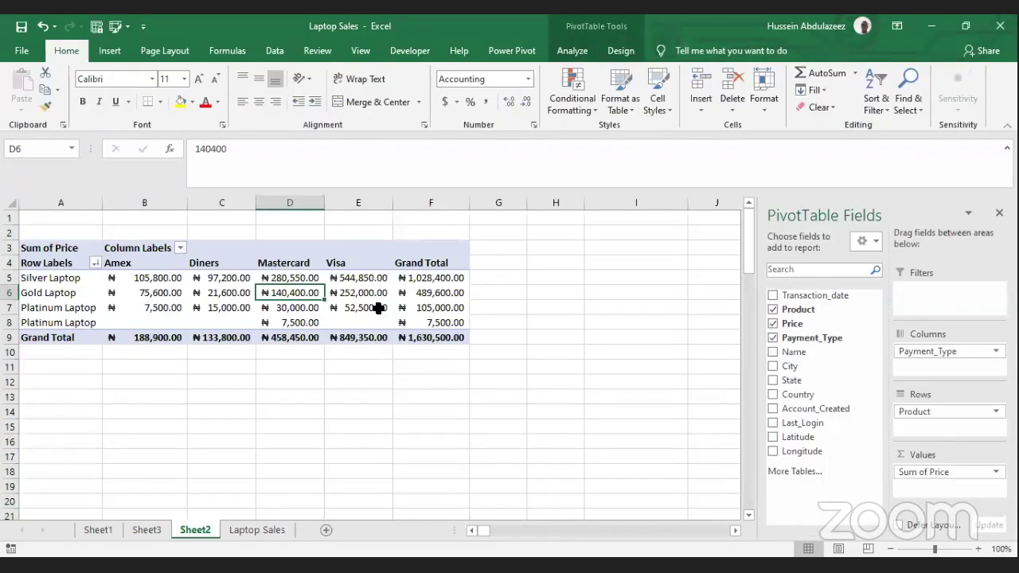
{"action": "left_click", "coordinate": [581, 55]}
{"action": "left_click", "coordinate": [609, 51]}
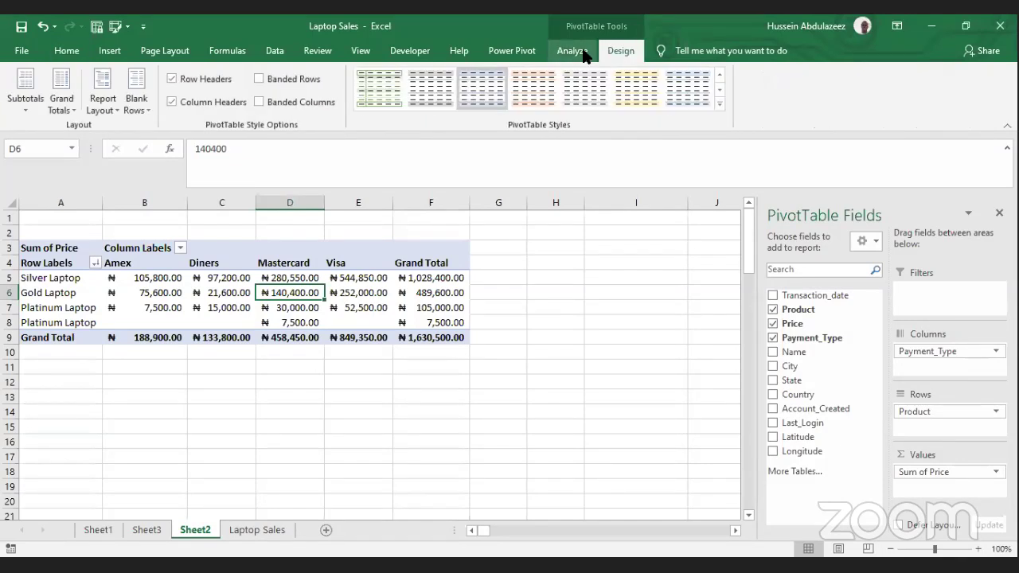
{"action": "left_click", "coordinate": [585, 55]}
{"action": "left_click", "coordinate": [618, 48]}
{"action": "left_click", "coordinate": [575, 53]}
{"action": "left_click", "coordinate": [612, 49]}
{"action": "left_click", "coordinate": [577, 54]}
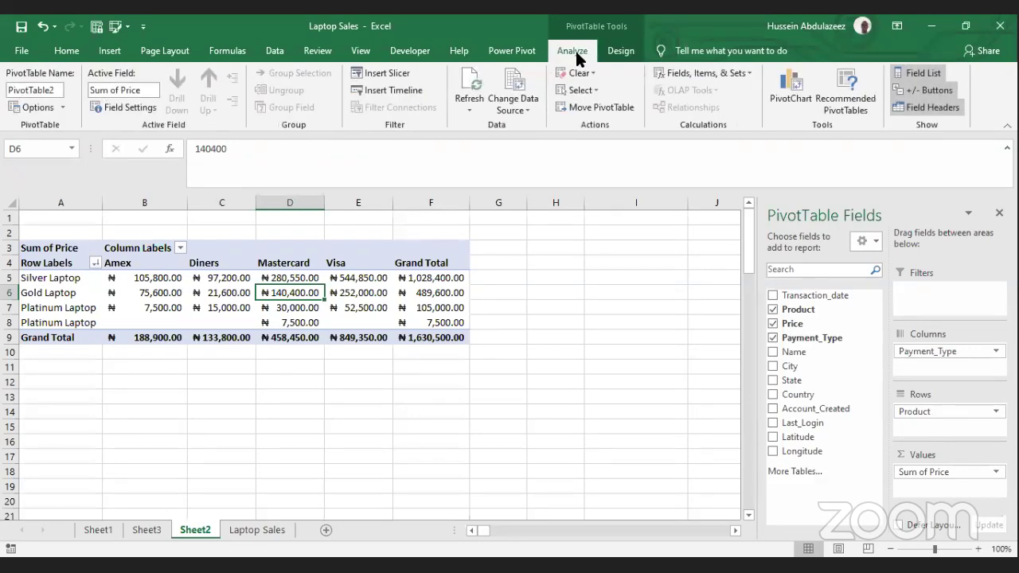
{"action": "left_click", "coordinate": [616, 47]}
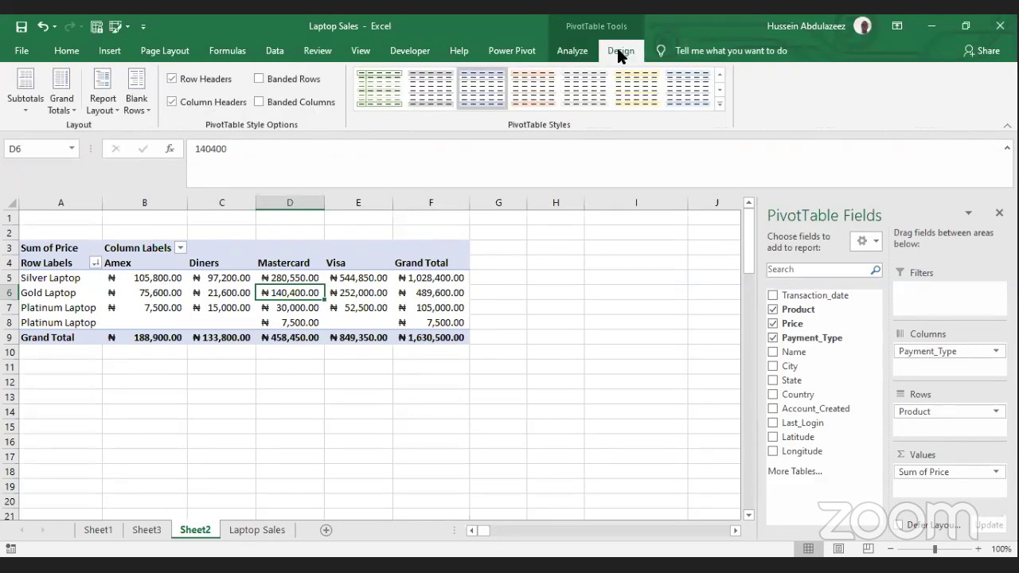
{"action": "left_click", "coordinate": [534, 288]}
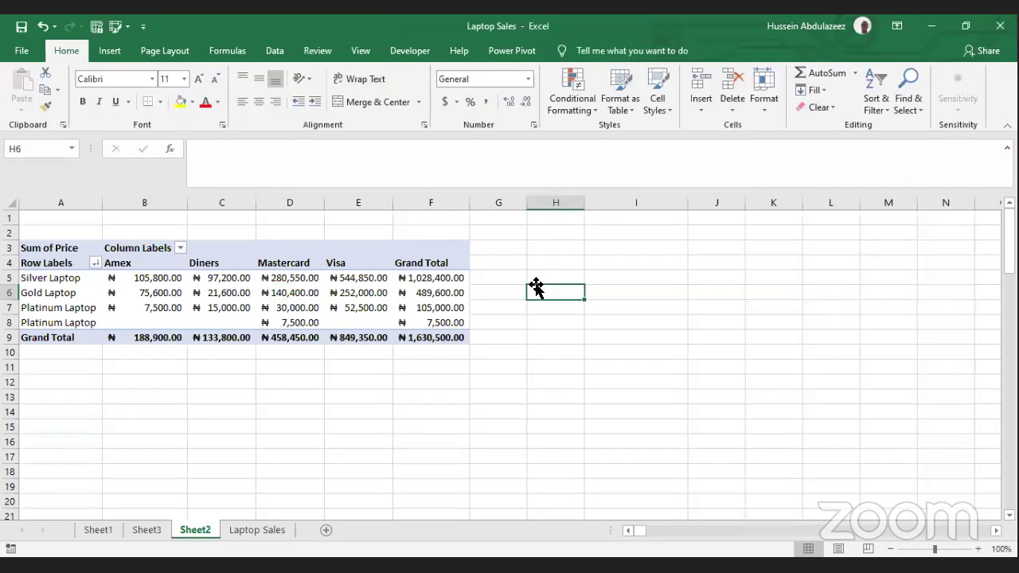
Step: Insert a Clustered Column PivotChart from the PivotTable, previewing the Line, Pie and Bar types first
{"action": "left_click", "coordinate": [296, 296]}
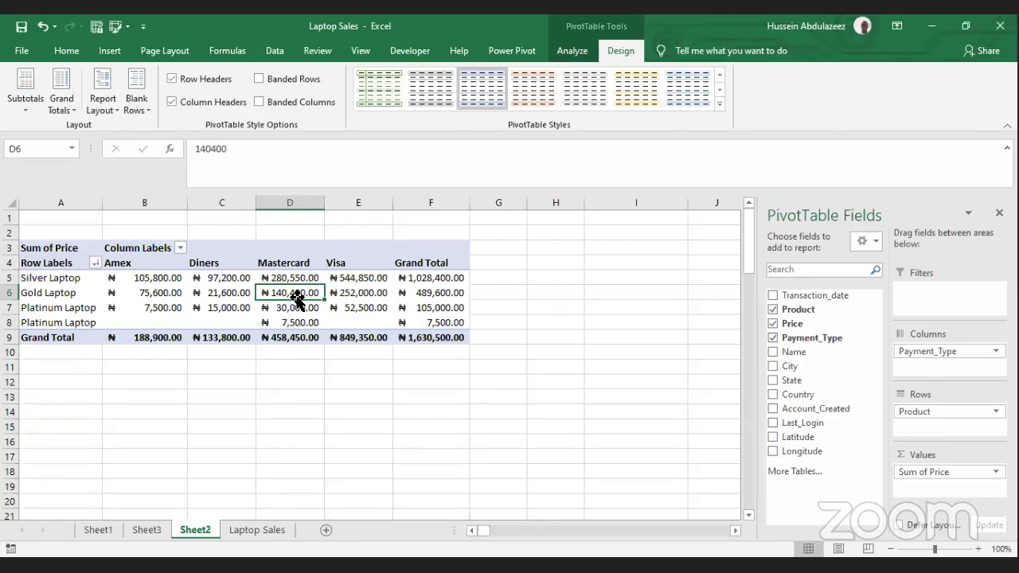
{"action": "left_click", "coordinate": [573, 52]}
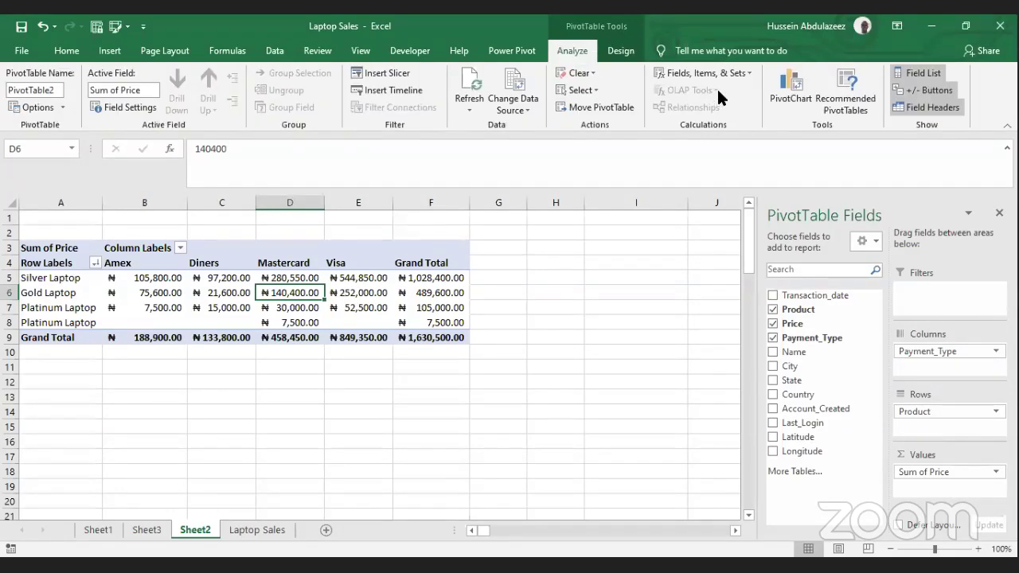
{"action": "left_click", "coordinate": [783, 82]}
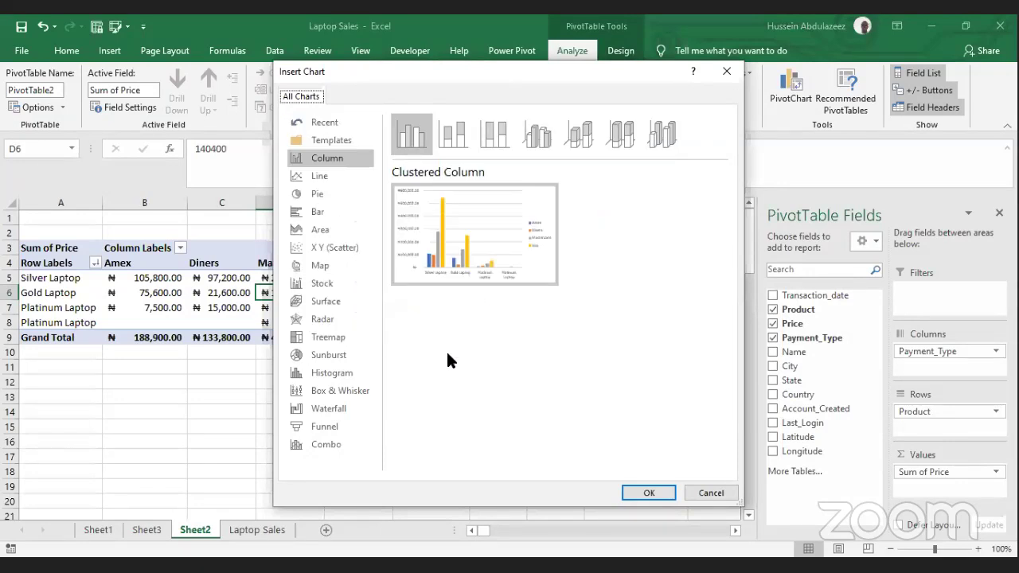
{"action": "left_click", "coordinate": [332, 175]}
{"action": "left_click", "coordinate": [331, 192]}
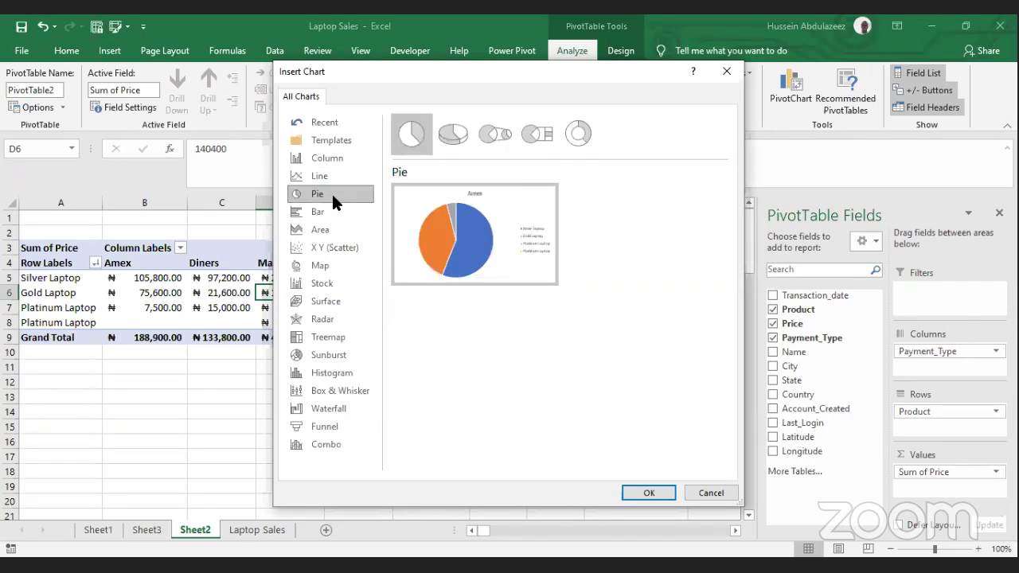
{"action": "left_click", "coordinate": [331, 211]}
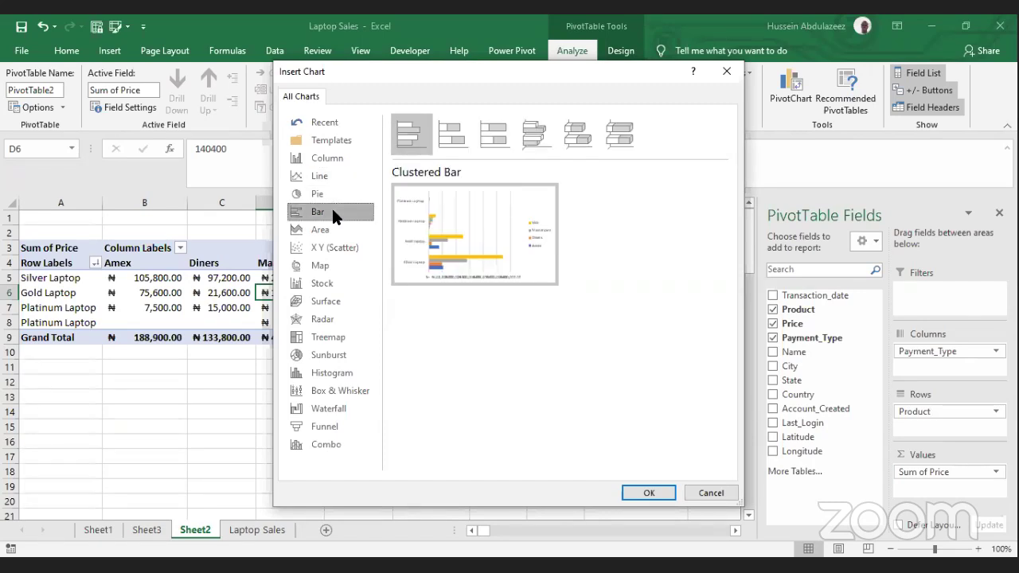
{"action": "left_click", "coordinate": [335, 158]}
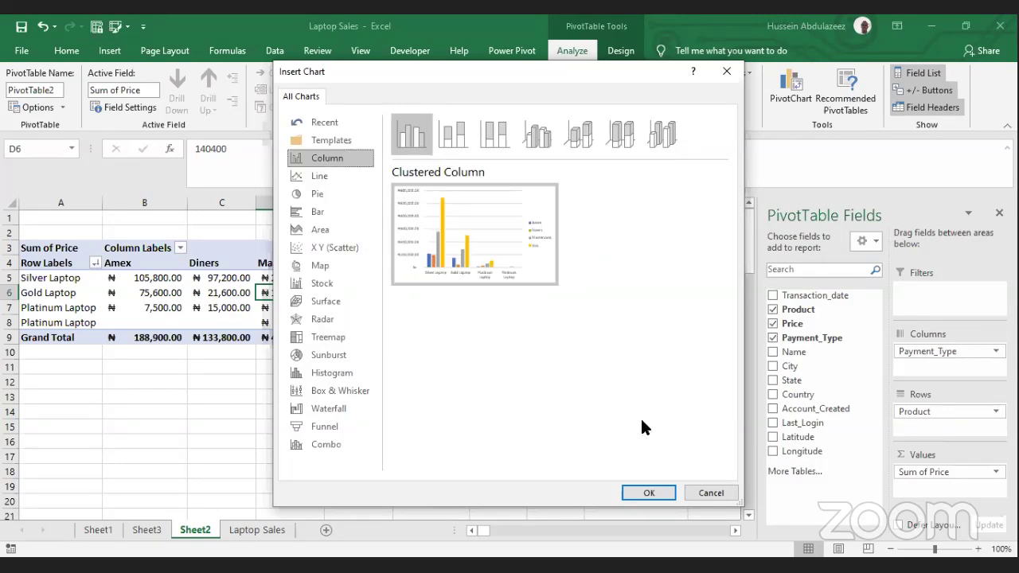
{"action": "left_click", "coordinate": [648, 493]}
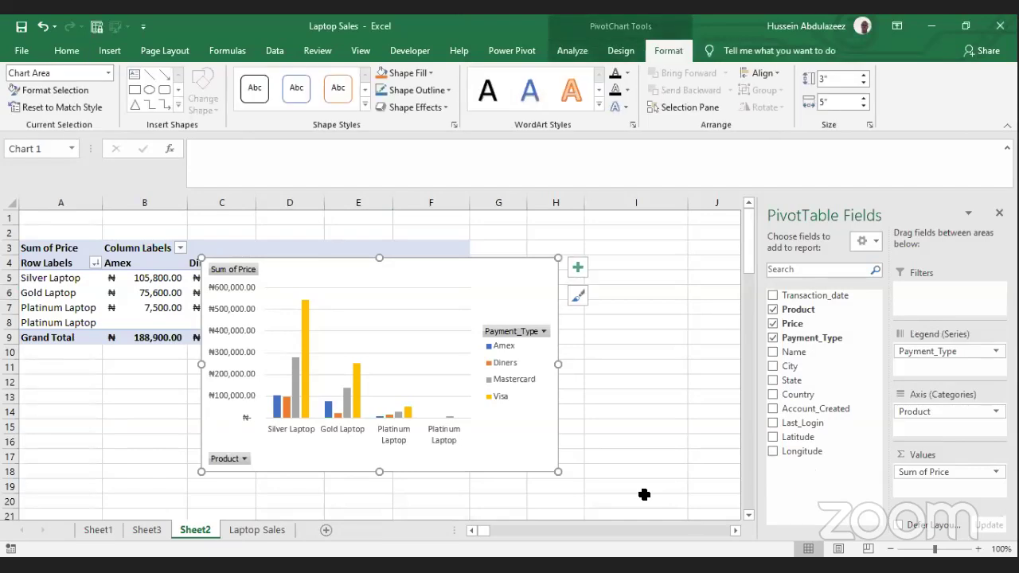
Step: Move the PivotChart directly below the PivotTable so that it no longer covers the amounts
{"action": "left_click_drag", "start_coordinate": [470, 269], "coordinate": [319, 352]}
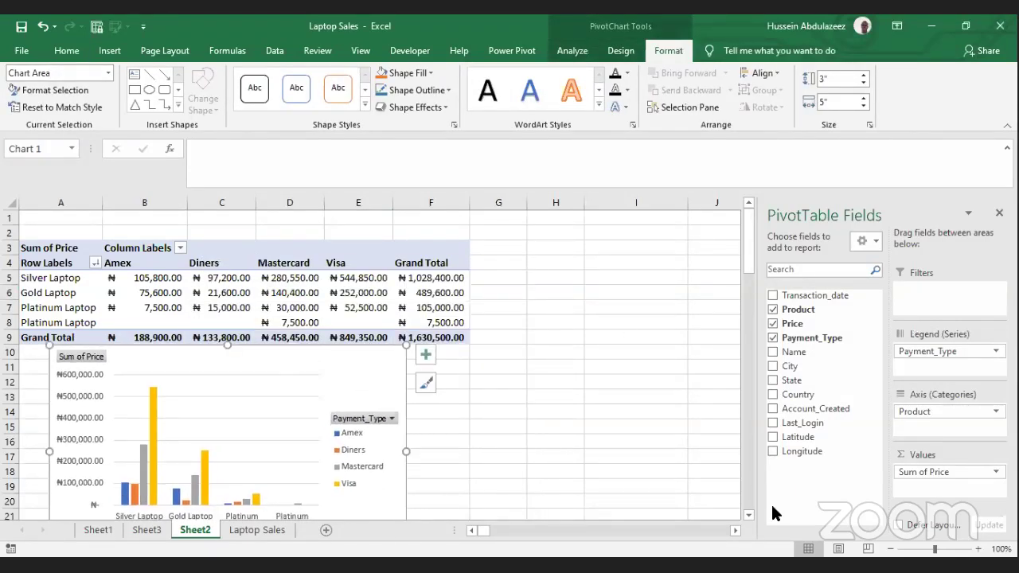
{"action": "left_click", "coordinate": [890, 548]}
{"action": "left_click", "coordinate": [891, 549]}
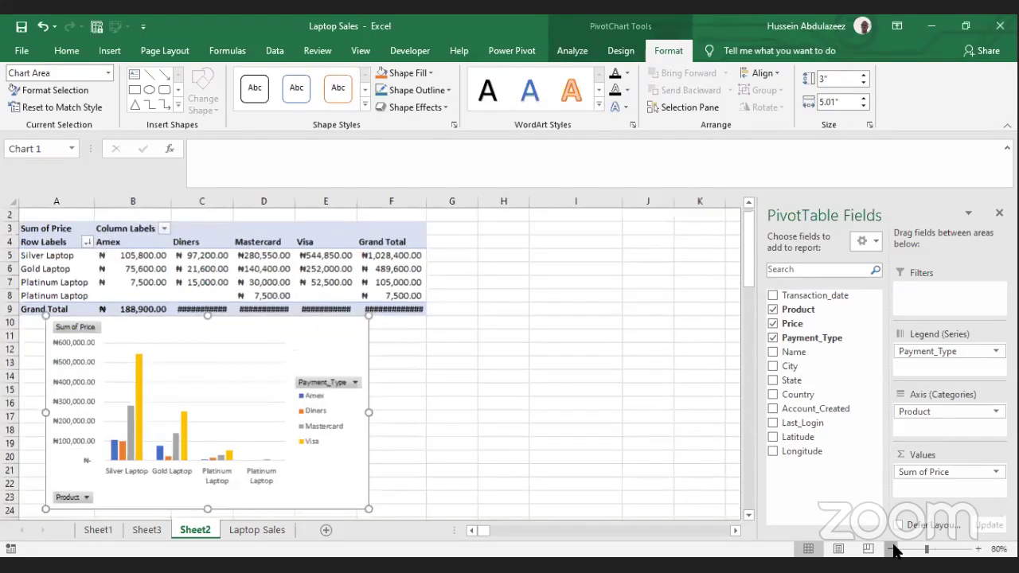
Step: AutoFit the Grand Total, Visa, Mastercard and Diners columns so their amounts display in full
{"action": "left_click", "coordinate": [402, 334]}
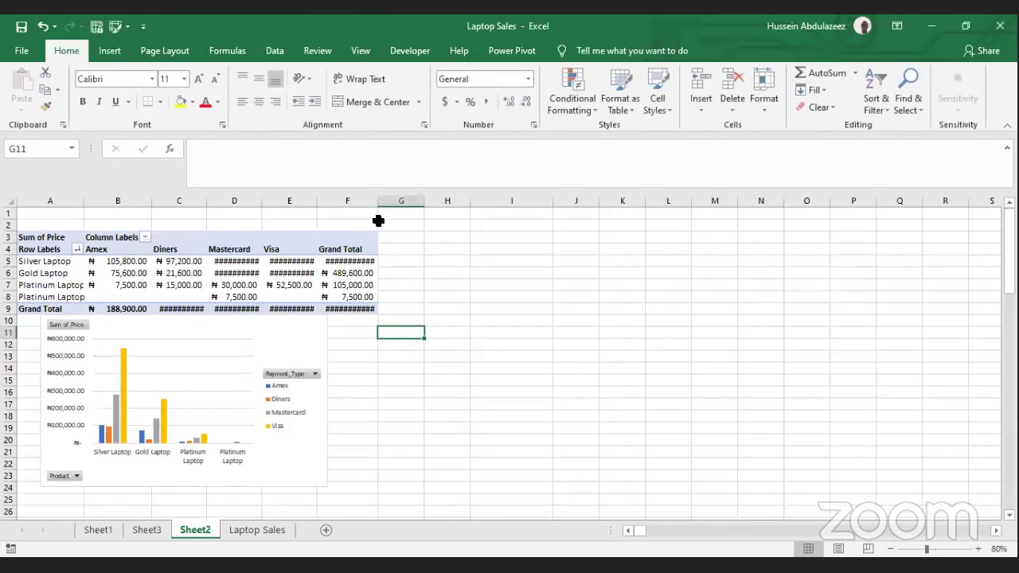
{"action": "double_click", "coordinate": [376, 202]}
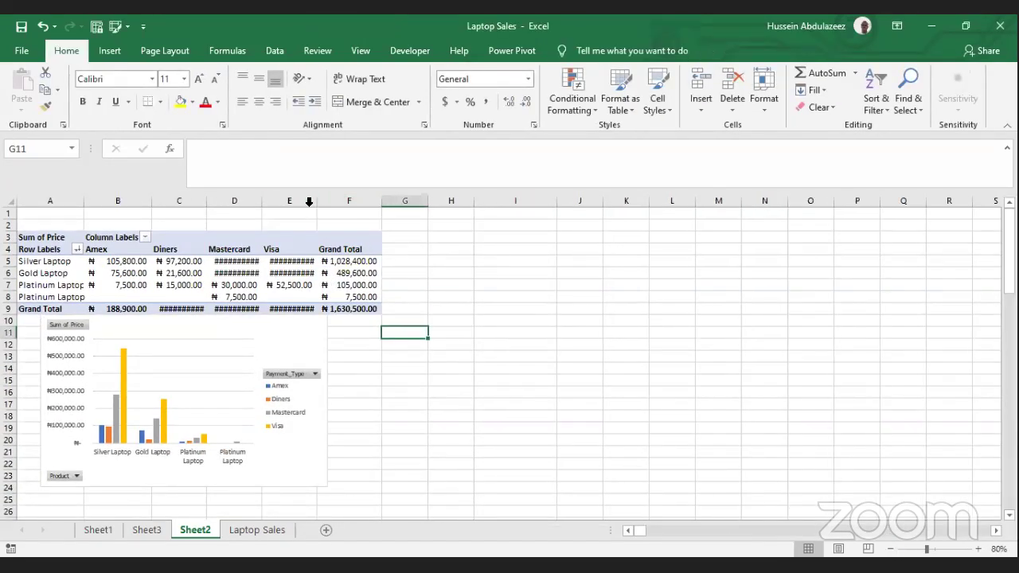
{"action": "double_click", "coordinate": [316, 202]}
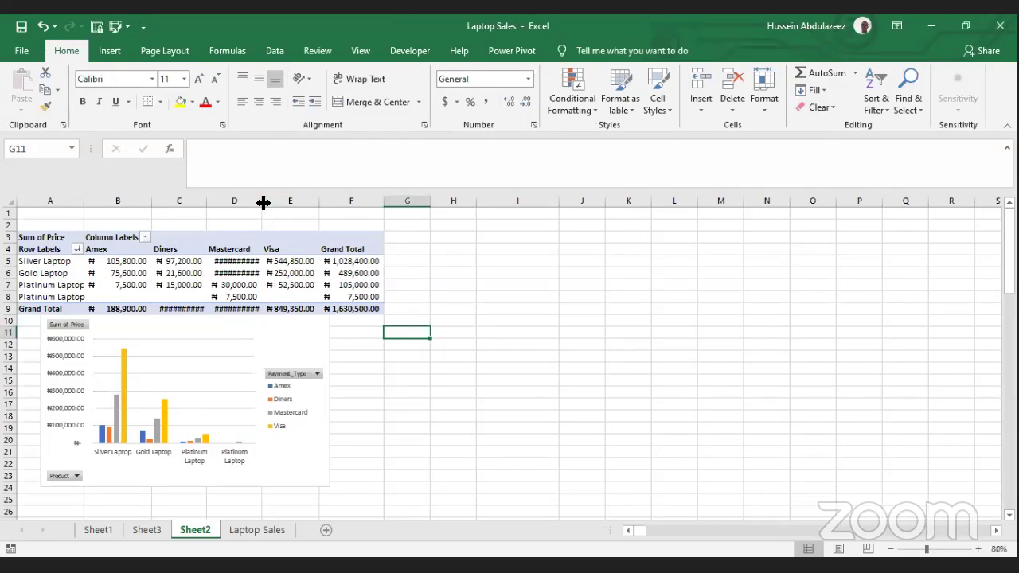
{"action": "double_click", "coordinate": [262, 202]}
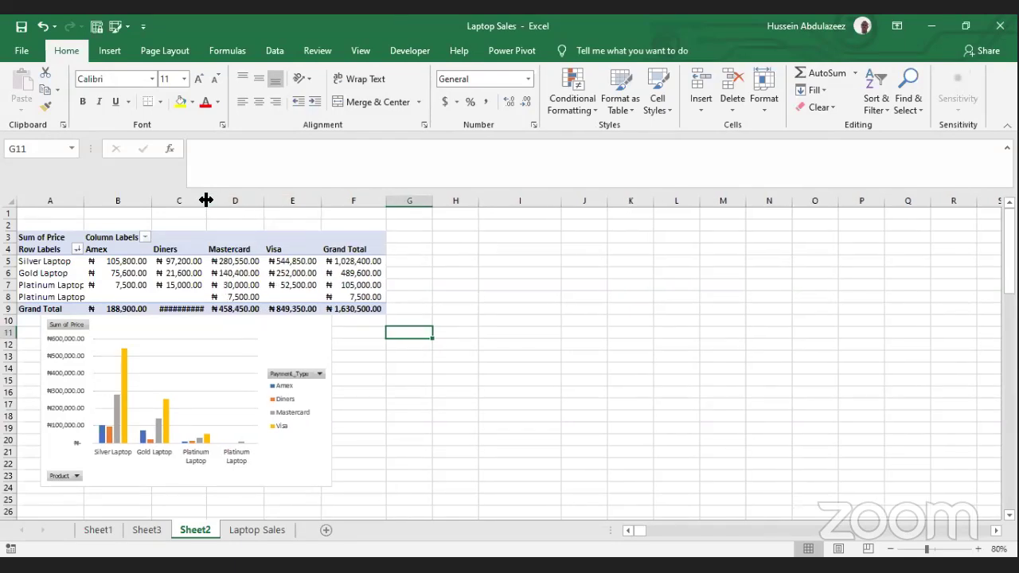
{"action": "double_click", "coordinate": [205, 199]}
Step: Check the Platinum Laptop Mastercard and Gold Laptop Visa amounts, and shift the PivotChart slightly down, clear of the Grand Total row
{"action": "left_click", "coordinate": [229, 284]}
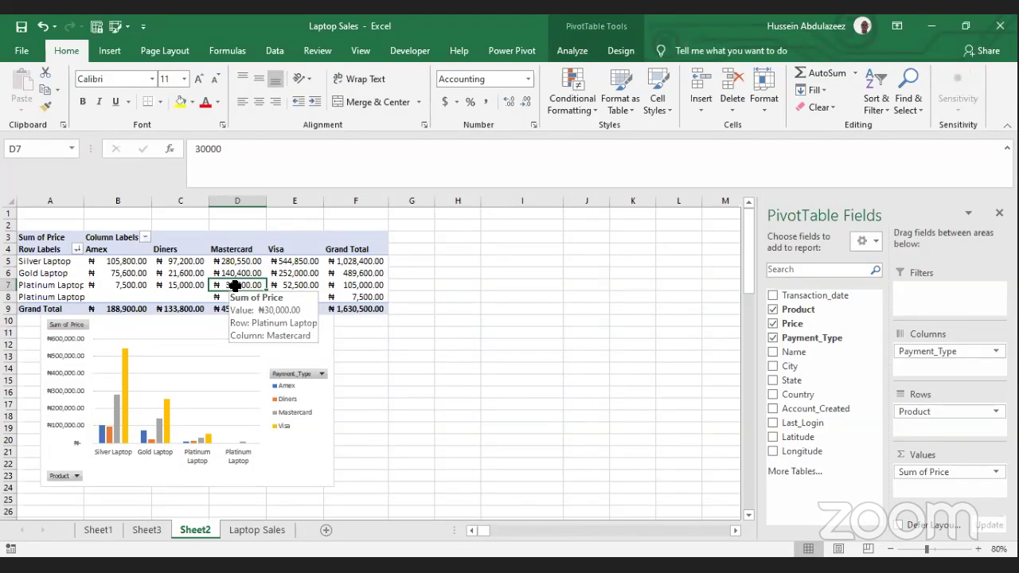
{"action": "left_click", "coordinate": [292, 271]}
{"action": "mouse_move", "coordinate": [292, 271]}
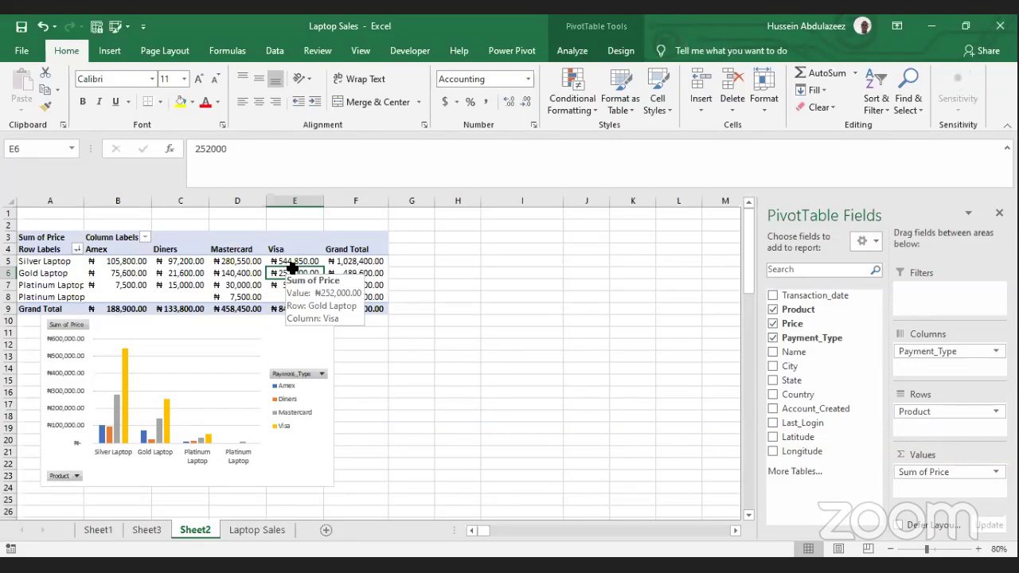
{"action": "left_click_drag", "start_coordinate": [234, 327], "coordinate": [237, 337]}
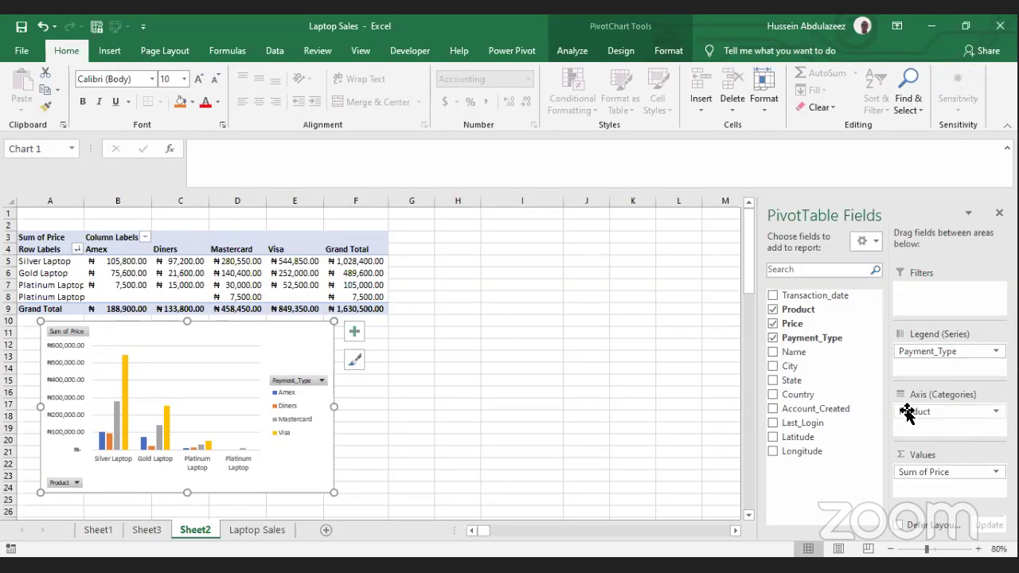
Step: Try State instead of Payment_Type as the PivotChart's legend field, and put Payment_Type back in its place
{"action": "left_click_drag", "start_coordinate": [919, 353], "coordinate": [832, 340]}
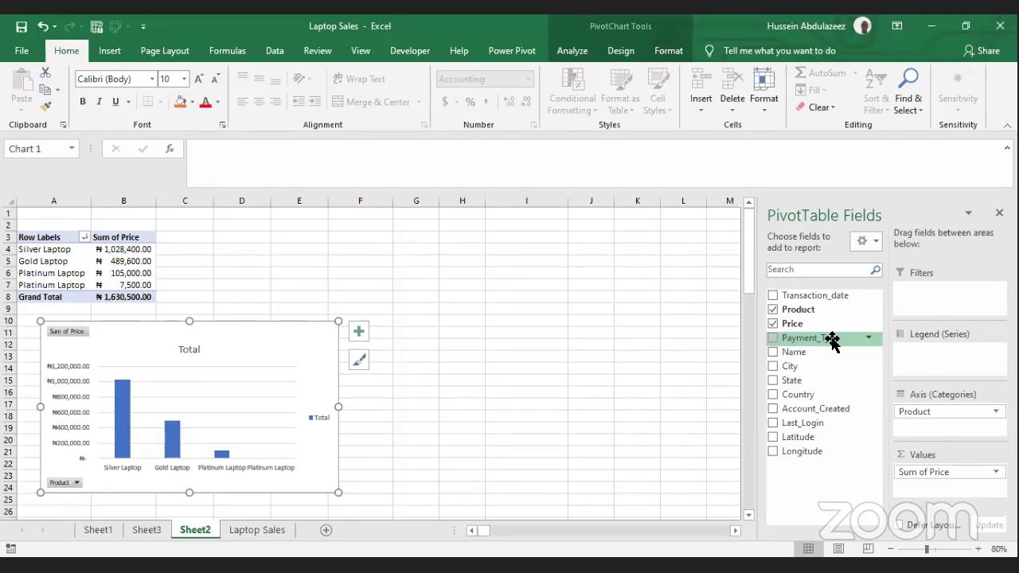
{"action": "left_click_drag", "start_coordinate": [831, 342], "coordinate": [932, 353]}
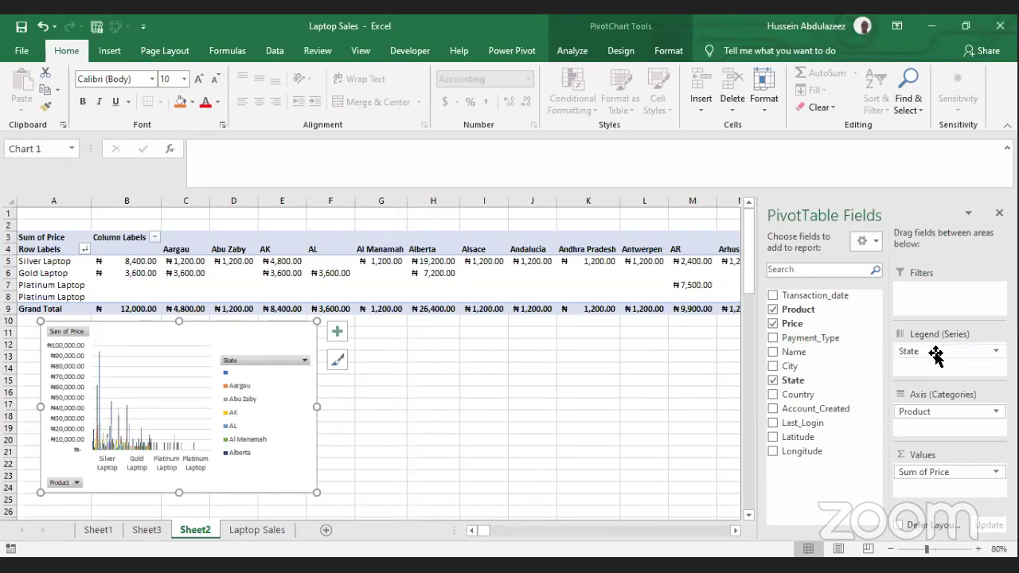
{"action": "left_click_drag", "start_coordinate": [935, 356], "coordinate": [802, 387]}
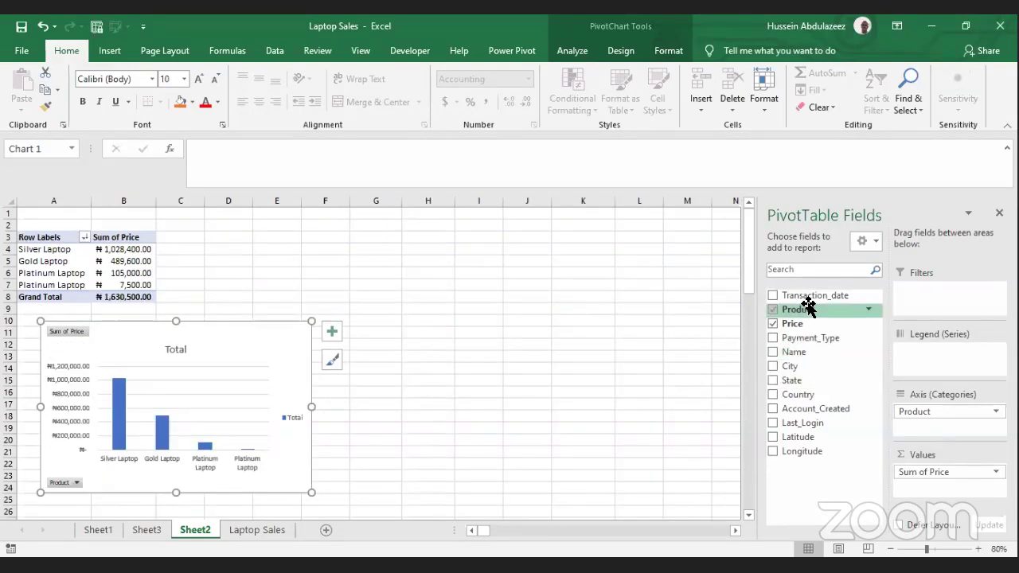
{"action": "left_click_drag", "start_coordinate": [803, 339], "coordinate": [928, 358]}
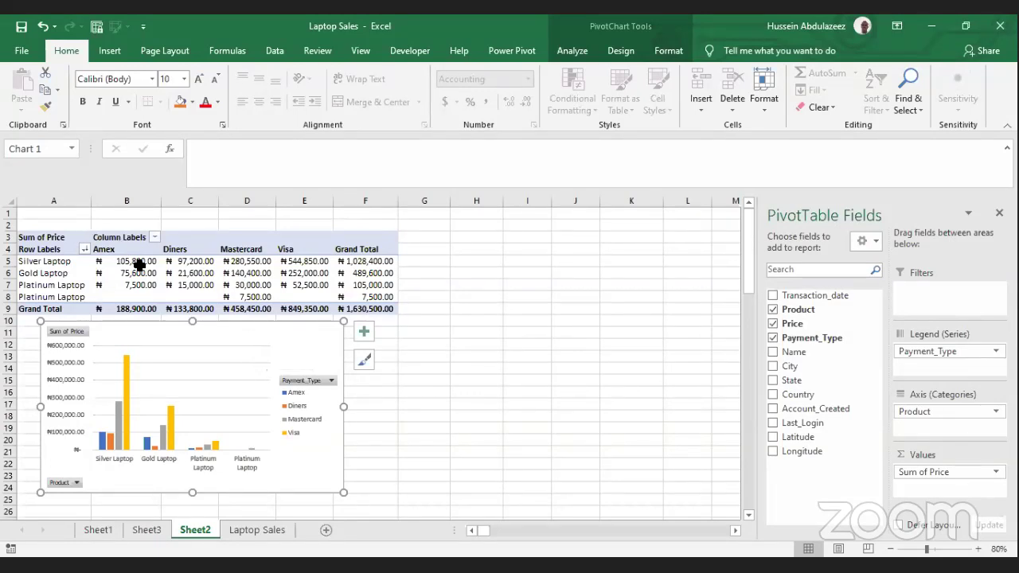
Step: Drill down into the Silver Laptop Visa amount to list its underlying sales records on a new sheet
{"action": "mouse_move", "coordinate": [139, 265]}
{"action": "mouse_move", "coordinate": [243, 265]}
{"action": "mouse_move", "coordinate": [181, 270]}
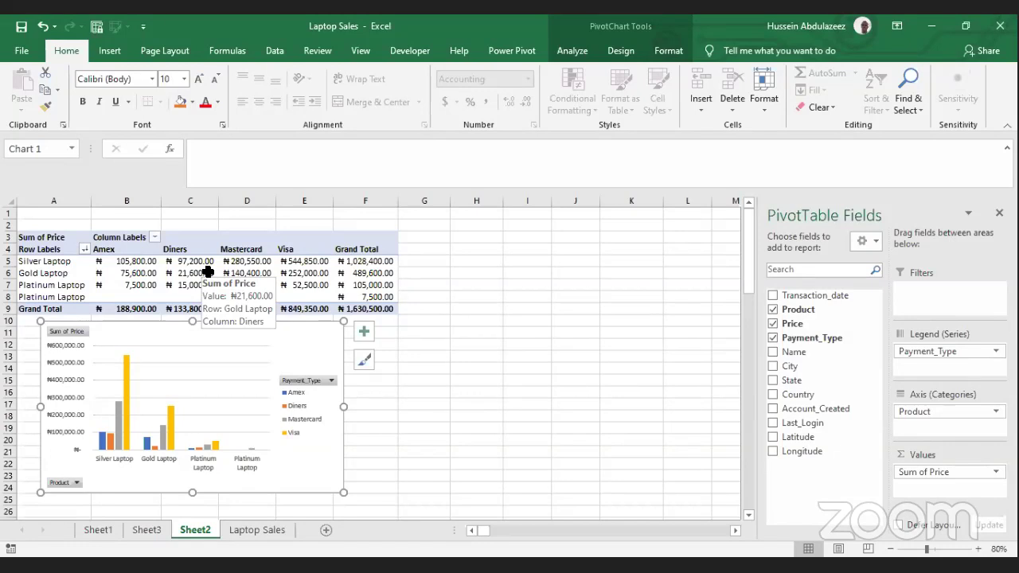
{"action": "mouse_move", "coordinate": [231, 264]}
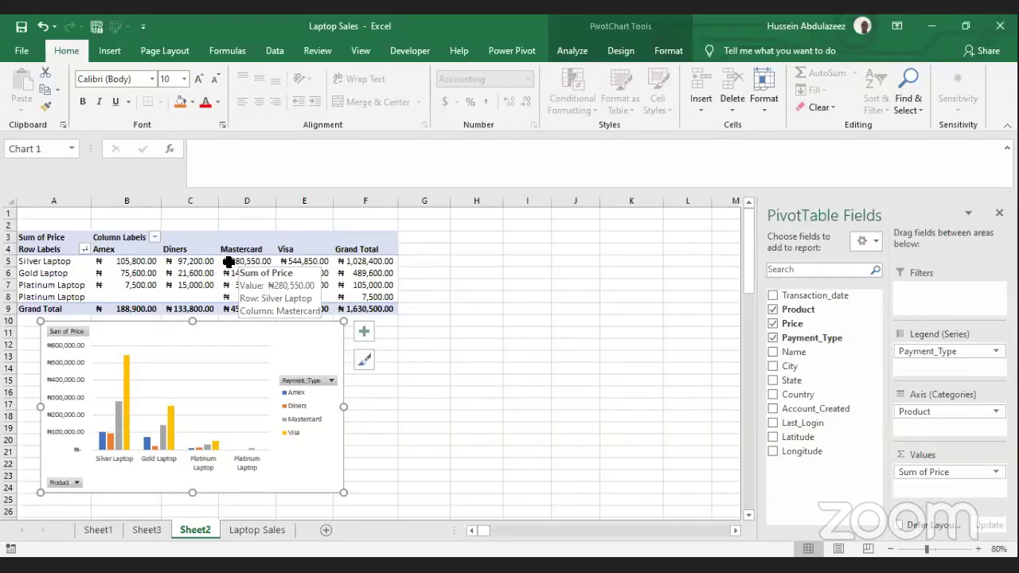
{"action": "mouse_move", "coordinate": [125, 261]}
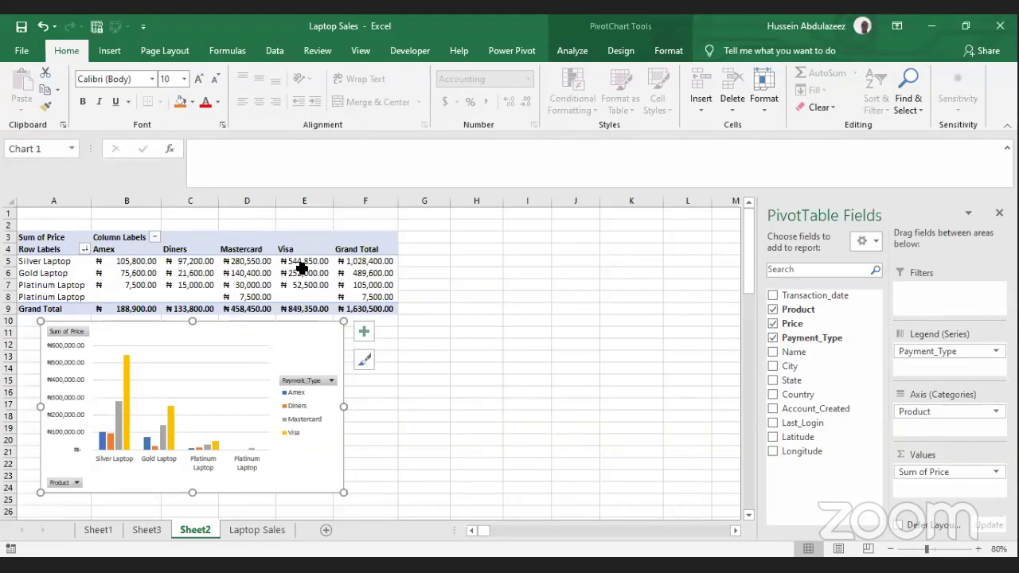
{"action": "mouse_move", "coordinate": [302, 269]}
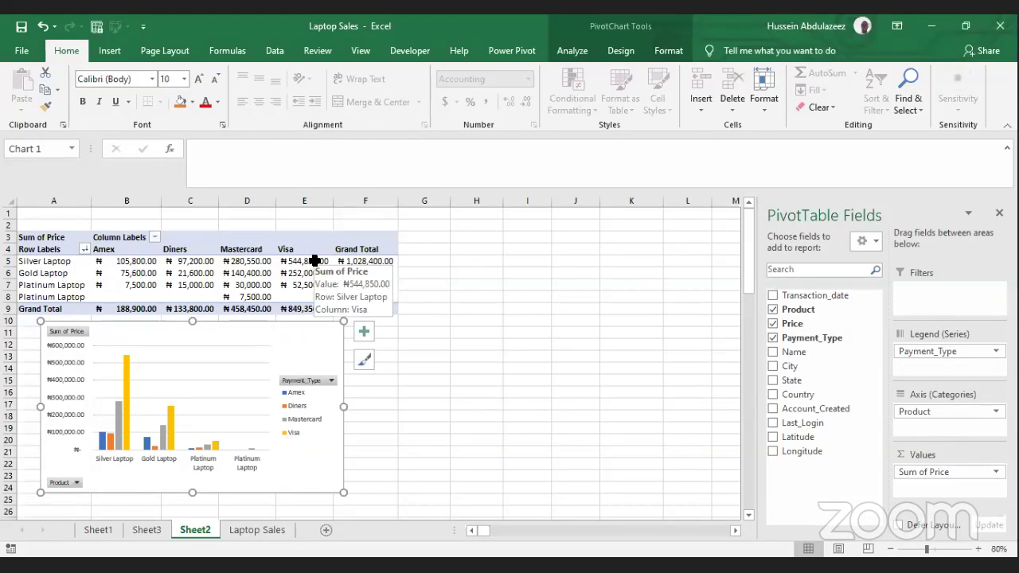
{"action": "double_click", "coordinate": [314, 261]}
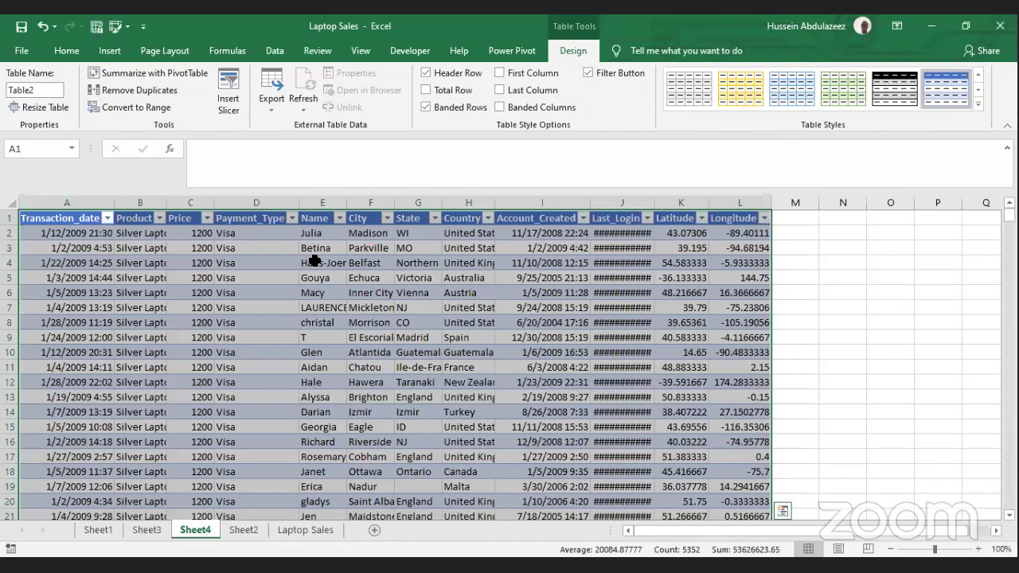
Step: Examine the Payment_Type values of the extracted Silver Laptop records down to about row 128 and return to the column header
{"action": "left_click", "coordinate": [247, 230]}
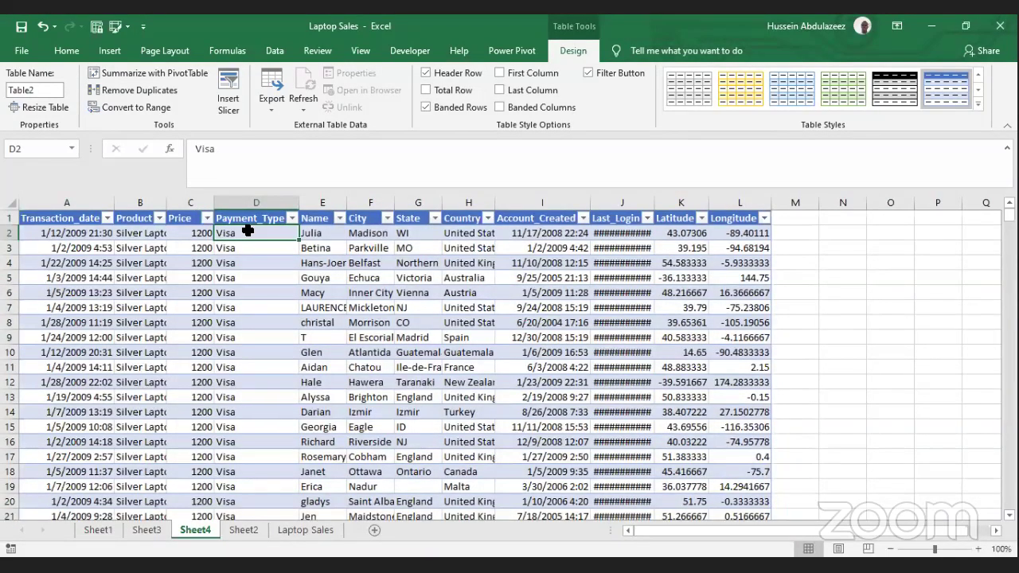
{"action": "key", "text": "Down"}
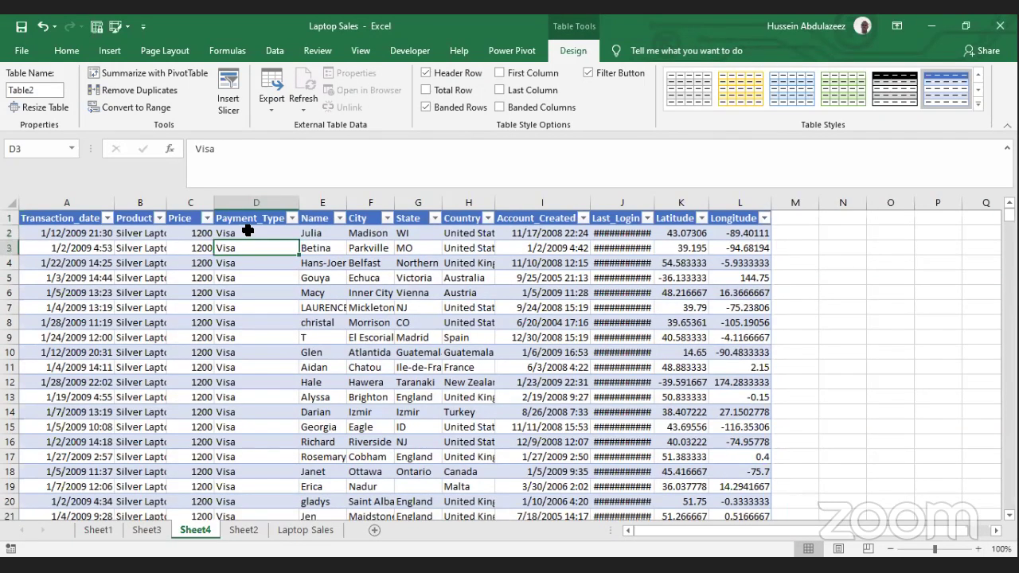
{"action": "key", "text": "Down"}
{"action": "key", "text": "Up"}
{"action": "key", "text": "Up"}
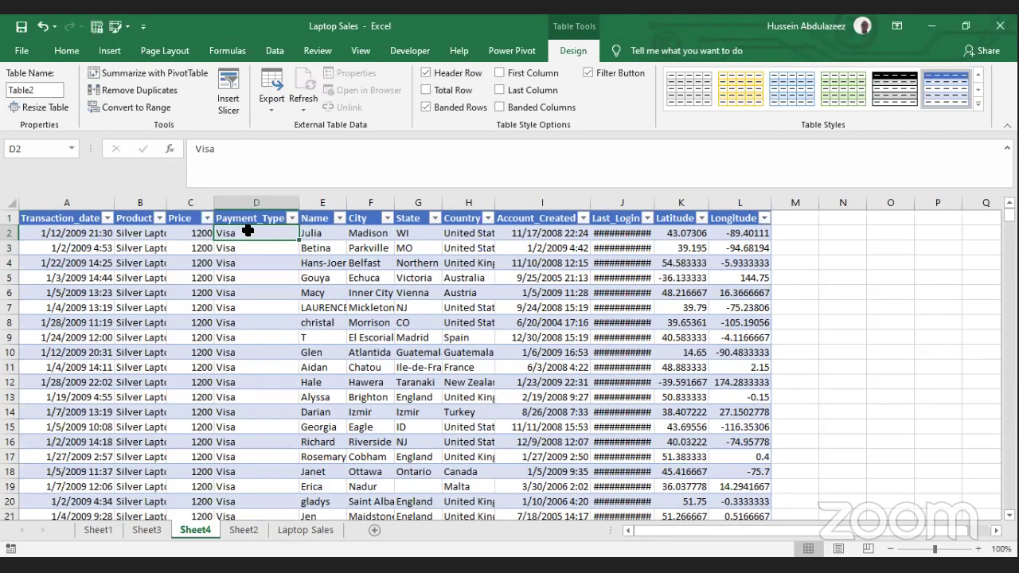
{"action": "key", "text": "Down"}
{"action": "key", "text": "Up"}
{"action": "key", "text": "Down"}
{"action": "key", "text": "Down"}
{"action": "key", "text": "Down"}
{"action": "key", "text": "Down"}
{"action": "key", "text": "Down"}
{"action": "key", "text": "Down"}
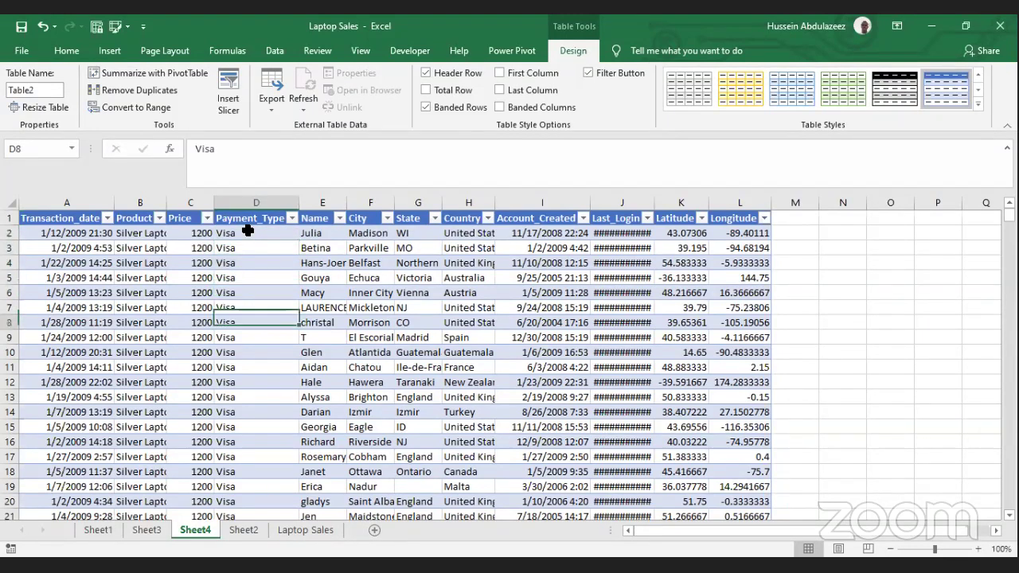
{"action": "key", "text": "Down"}
{"action": "key", "text": "Down"}
{"action": "key", "text": "Down"}
{"action": "key", "text": "Down"}
{"action": "key", "text": "Down"}
{"action": "key", "text": "Down"}
{"action": "key", "text": "Down"}
{"action": "key", "text": "Down"}
{"action": "key", "text": "Down"}
{"action": "key", "text": "Down"}
{"action": "key", "text": "Down"}
{"action": "key", "text": "Down"}
{"action": "key", "text": "Down"}
{"action": "key", "text": "Down"}
{"action": "key", "text": "Down"}
{"action": "key", "text": "Down"}
{"action": "key", "text": "Down"}
{"action": "key", "text": "Down"}
{"action": "key", "text": "Down"}
{"action": "key", "text": "Down"}
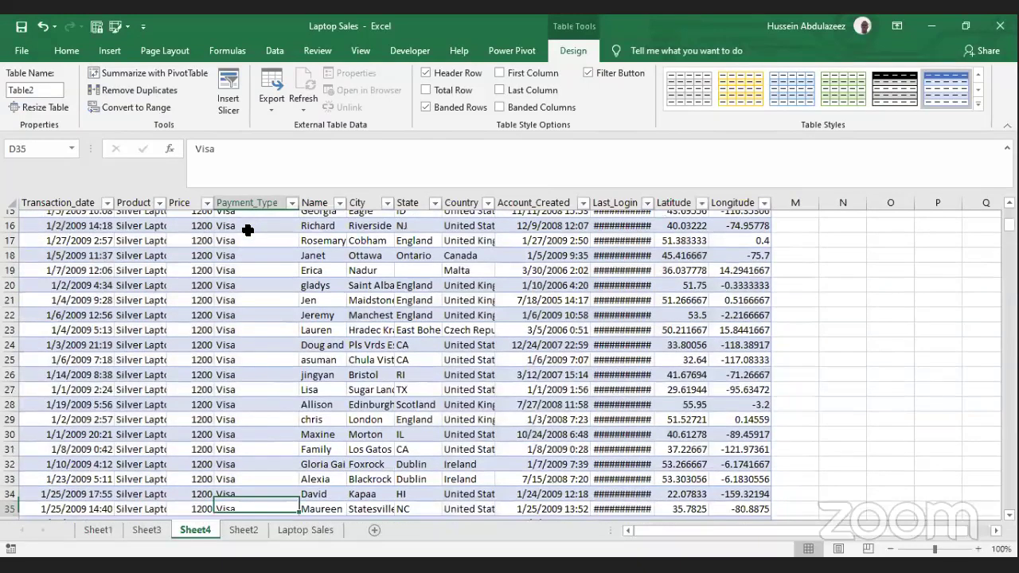
{"action": "key", "text": "Down"}
{"action": "key", "text": "Down"}
{"action": "key", "text": "Down"}
{"action": "key", "text": "Down"}
{"action": "key", "text": "Down"}
{"action": "key", "text": "Down"}
{"action": "key", "text": "Down"}
{"action": "key", "text": "Down"}
{"action": "key", "text": "Down"}
{"action": "key", "text": "Down"}
{"action": "key", "text": "Down"}
{"action": "key", "text": "Down"}
{"action": "key", "text": "Down"}
{"action": "key", "text": "Down"}
{"action": "key", "text": "Down"}
{"action": "key", "text": "Down"}
{"action": "key", "text": "Down"}
{"action": "key", "text": "Down"}
{"action": "key", "text": "Down"}
{"action": "key", "text": "Down"}
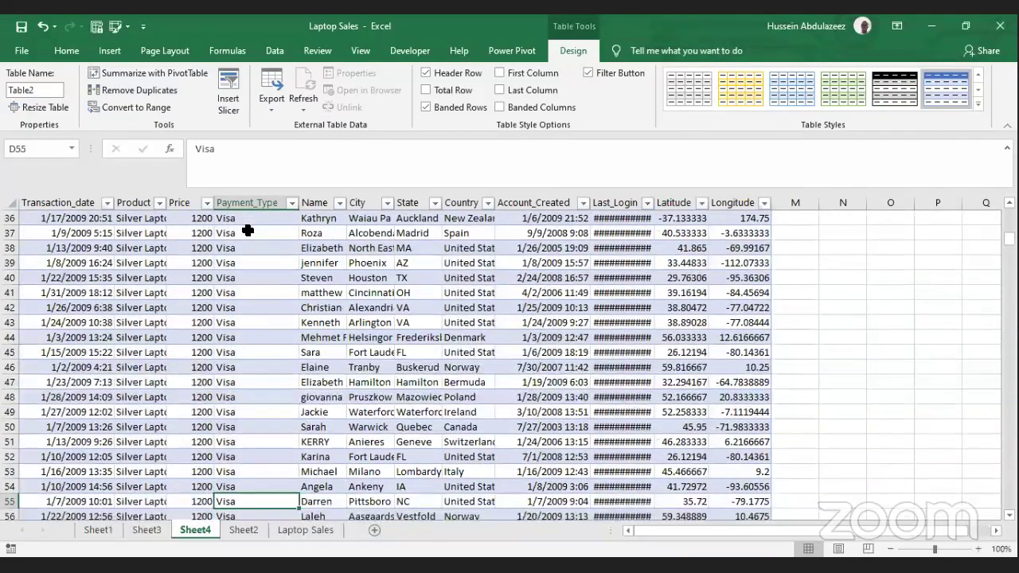
{"action": "key", "text": "Down"}
{"action": "key", "text": "Down"}
{"action": "key", "text": "Down"}
{"action": "key", "text": "Down"}
{"action": "key", "text": "Down"}
{"action": "key", "text": "Down"}
{"action": "key", "text": "Down"}
{"action": "key", "text": "Down"}
{"action": "key", "text": "Down"}
{"action": "key", "text": "Down"}
{"action": "key", "text": "Down"}
{"action": "key", "text": "Down"}
{"action": "key", "text": "Down"}
{"action": "key", "text": "Down"}
{"action": "key", "text": "Down"}
{"action": "key", "text": "Down"}
{"action": "key", "text": "Down"}
{"action": "key", "text": "Down"}
{"action": "key", "text": "Down"}
{"action": "key", "text": "Down"}
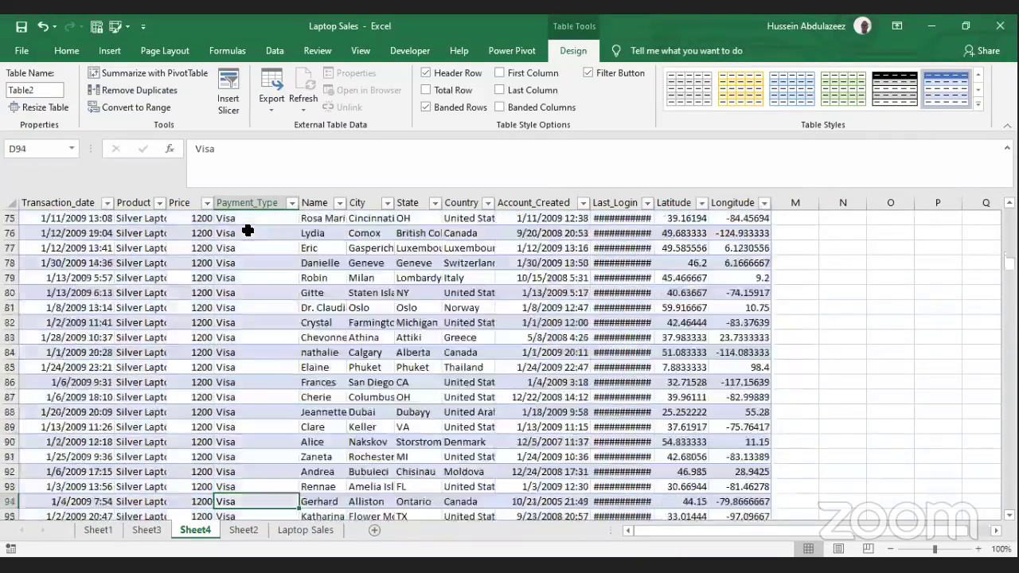
{"action": "key", "text": "Down"}
{"action": "key", "text": "Down"}
{"action": "key", "text": "Down"}
{"action": "key", "text": "Down"}
{"action": "key", "text": "Down"}
{"action": "key", "text": "Down"}
{"action": "key", "text": "Down"}
{"action": "key", "text": "Down"}
{"action": "key", "text": "Down"}
{"action": "key", "text": "Down"}
{"action": "key", "text": "Down"}
{"action": "key", "text": "Down"}
{"action": "key", "text": "Down"}
{"action": "key", "text": "Down"}
{"action": "key", "text": "Down"}
{"action": "key", "text": "Down"}
{"action": "key", "text": "Down"}
{"action": "key", "text": "Down"}
{"action": "key", "text": "Down"}
{"action": "key", "text": "Down"}
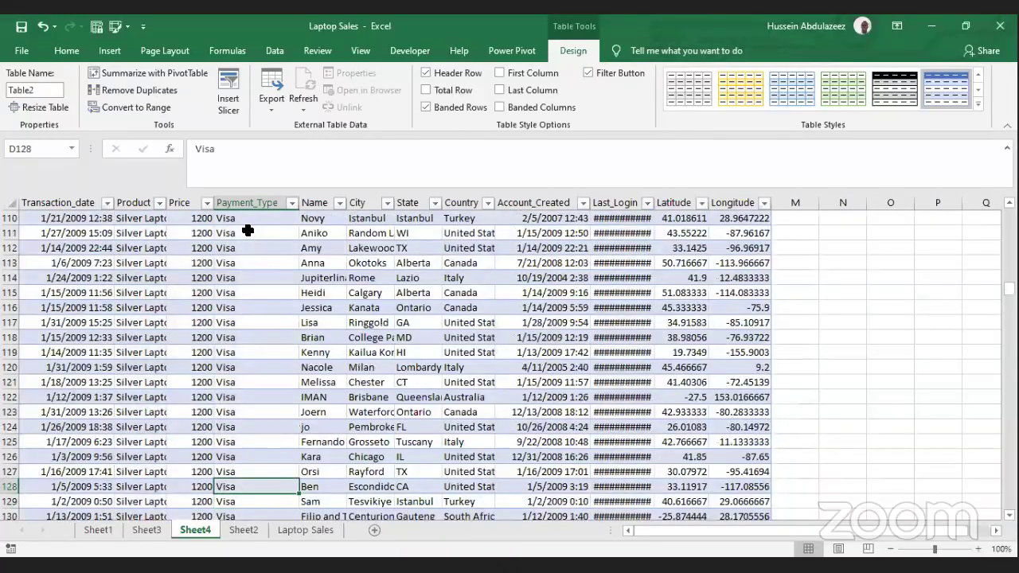
{"action": "key", "text": "Up"}
{"action": "key", "text": "Up"}
{"action": "key", "text": "Up"}
{"action": "key", "text": "Up"}
{"action": "key", "text": "Up"}
{"action": "key", "text": "Up"}
{"action": "key", "text": "Up"}
{"action": "key", "text": "Up"}
{"action": "key", "text": "Up"}
{"action": "key", "text": "Up"}
{"action": "key", "text": "Up"}
{"action": "key", "text": "Up"}
{"action": "key", "text": "Up"}
{"action": "key", "text": "Up"}
{"action": "key", "text": "Up"}
{"action": "key", "text": "Up"}
{"action": "key", "text": "Up"}
{"action": "key", "text": "Up"}
{"action": "key", "text": "Up"}
{"action": "key", "text": "Up"}
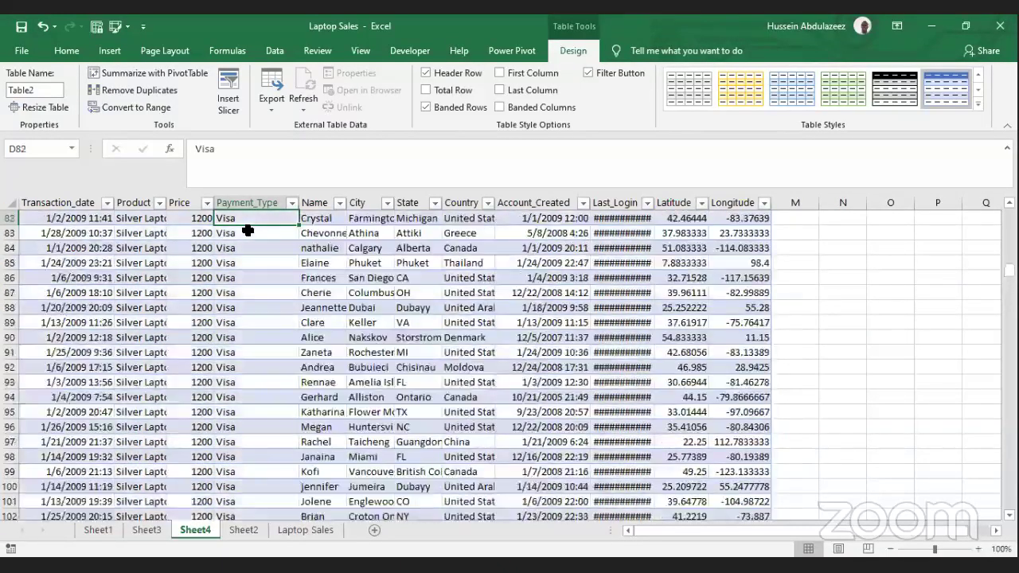
{"action": "key", "text": "Up"}
{"action": "key", "text": "Up"}
{"action": "key", "text": "Up"}
{"action": "key", "text": "Up"}
{"action": "key", "text": "Up"}
{"action": "key", "text": "Up"}
{"action": "key", "text": "Up"}
{"action": "key", "text": "Up"}
{"action": "key", "text": "Up"}
{"action": "key", "text": "Up"}
{"action": "key", "text": "Up"}
{"action": "key", "text": "Up"}
{"action": "key", "text": "Up"}
{"action": "key", "text": "Up"}
{"action": "key", "text": "Up"}
{"action": "key", "text": "Up"}
{"action": "key", "text": "Up"}
{"action": "key", "text": "Up"}
{"action": "key", "text": "Up"}
{"action": "key", "text": "Up"}
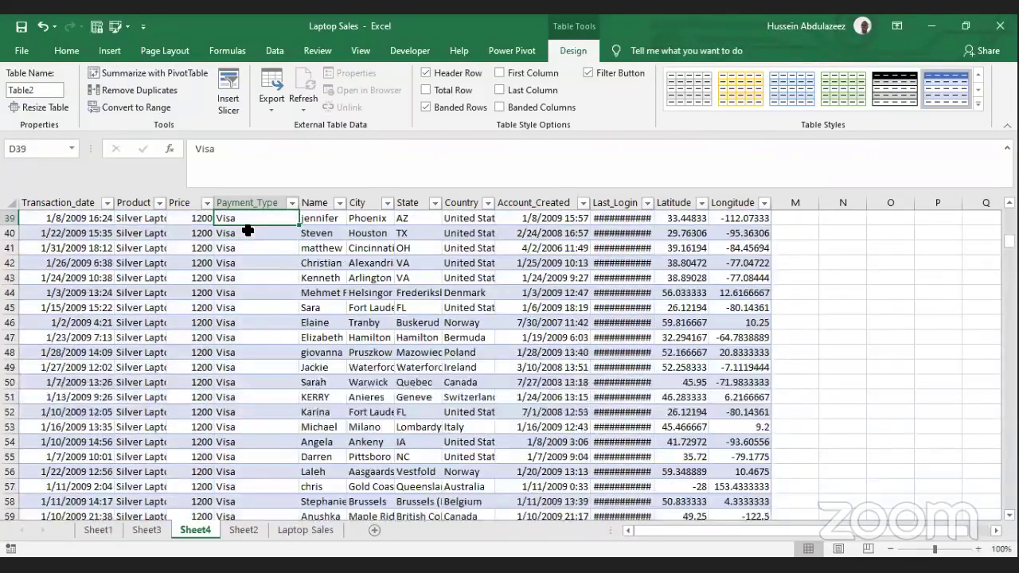
{"action": "key", "text": "Up"}
{"action": "key", "text": "Up"}
{"action": "key", "text": "Up"}
{"action": "key", "text": "Up"}
{"action": "key", "text": "Up"}
{"action": "key", "text": "Up"}
{"action": "key", "text": "Up"}
{"action": "key", "text": "Up"}
{"action": "key", "text": "Up"}
{"action": "key", "text": "Up"}
{"action": "key", "text": "Up"}
{"action": "key", "text": "Up"}
{"action": "key", "text": "Up"}
{"action": "key", "text": "Up"}
{"action": "key", "text": "Up"}
{"action": "key", "text": "Up"}
{"action": "key", "text": "Up"}
{"action": "key", "text": "Up"}
{"action": "key", "text": "Up"}
{"action": "key", "text": "Up"}
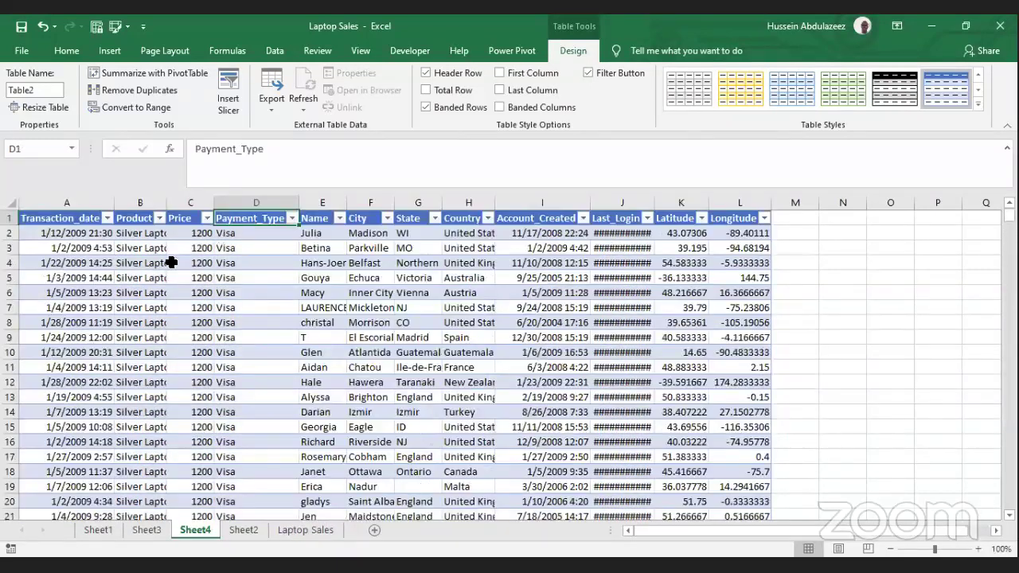
Step: Drill down into the PivotTable's Silver Laptop Mastercard amount to list its source records on a new sheet
{"action": "left_click", "coordinate": [305, 530]}
{"action": "left_click", "coordinate": [245, 530]}
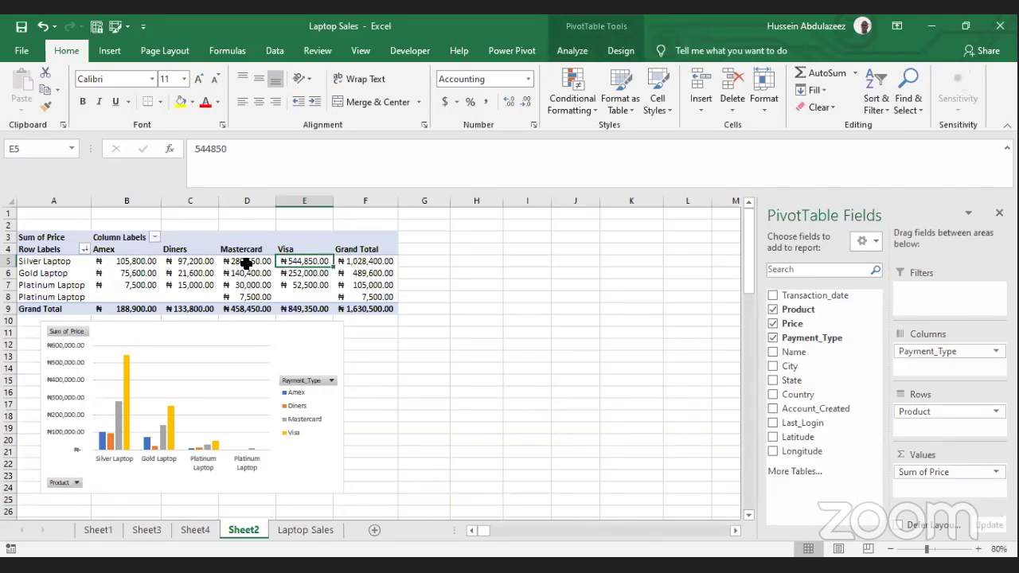
{"action": "double_click", "coordinate": [246, 262]}
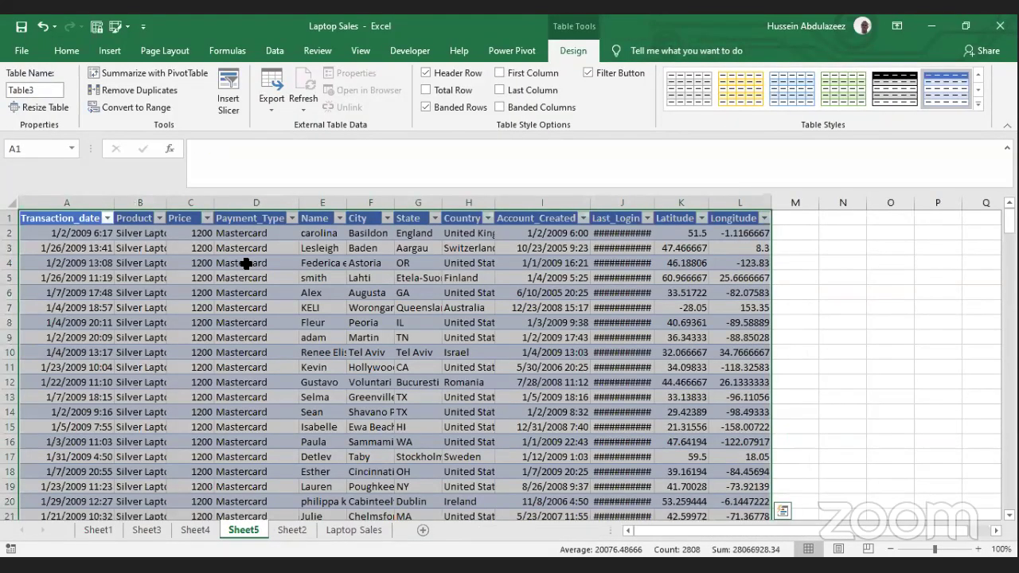
Step: Examine the Product, Price and Payment_Type values of the extracted Silver Laptop Mastercard records
{"action": "left_click", "coordinate": [244, 233]}
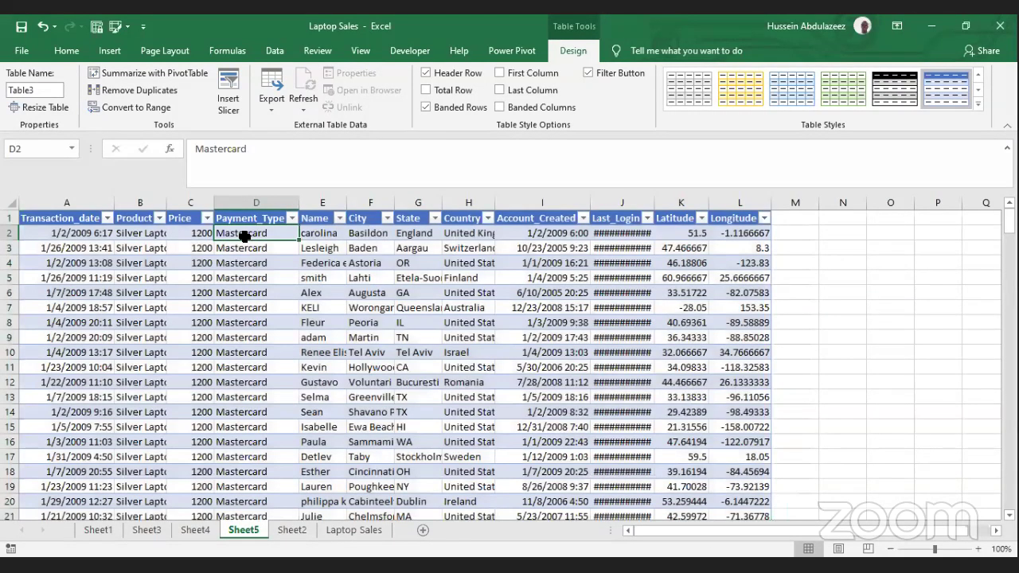
{"action": "key", "text": "Left"}
{"action": "key", "text": "Left"}
{"action": "key", "text": "Left"}
{"action": "key", "text": "Right"}
{"action": "key", "text": "Right"}
{"action": "key", "text": "Right"}
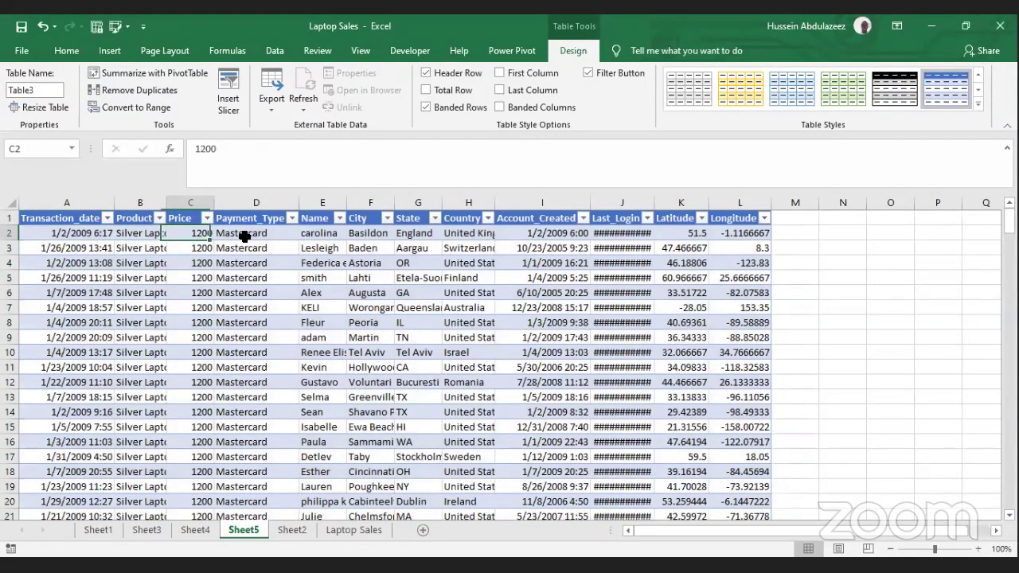
{"action": "left_click", "coordinate": [289, 365]}
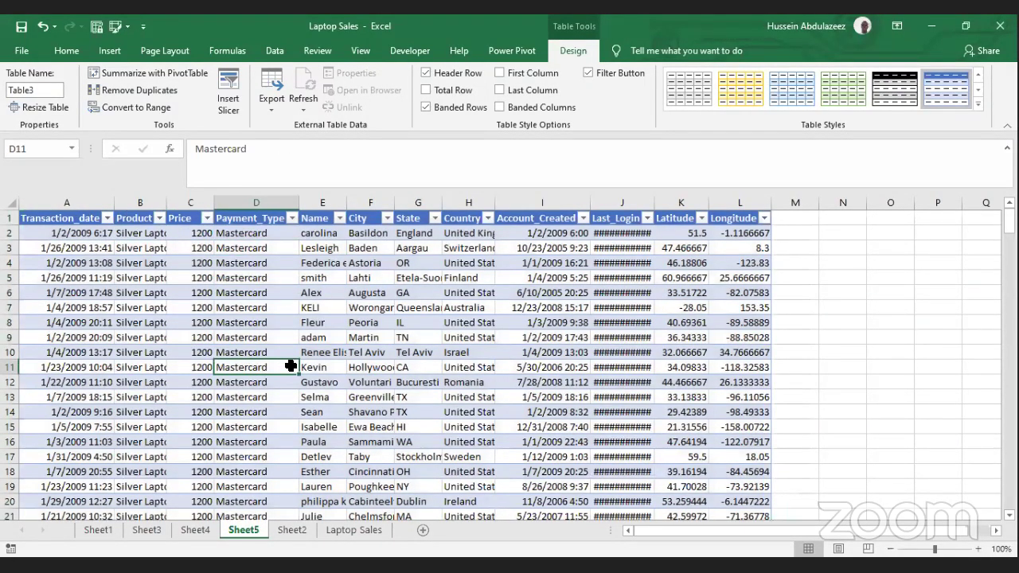
Step: Drill down into the Platinum Laptop Visa amount to list its records on a new sheet, and return to the PivotTable
{"action": "left_click", "coordinate": [291, 530]}
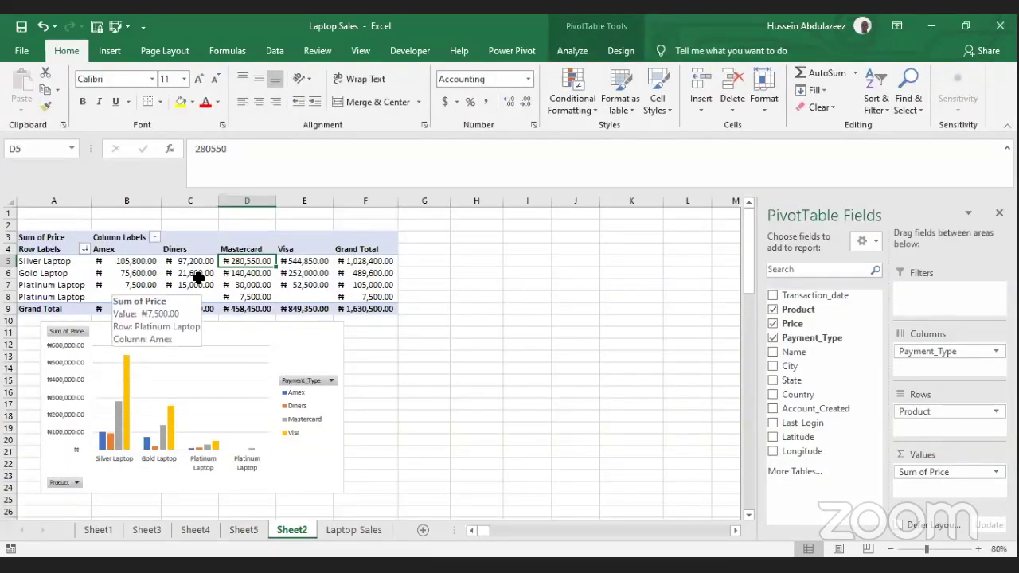
{"action": "double_click", "coordinate": [317, 284]}
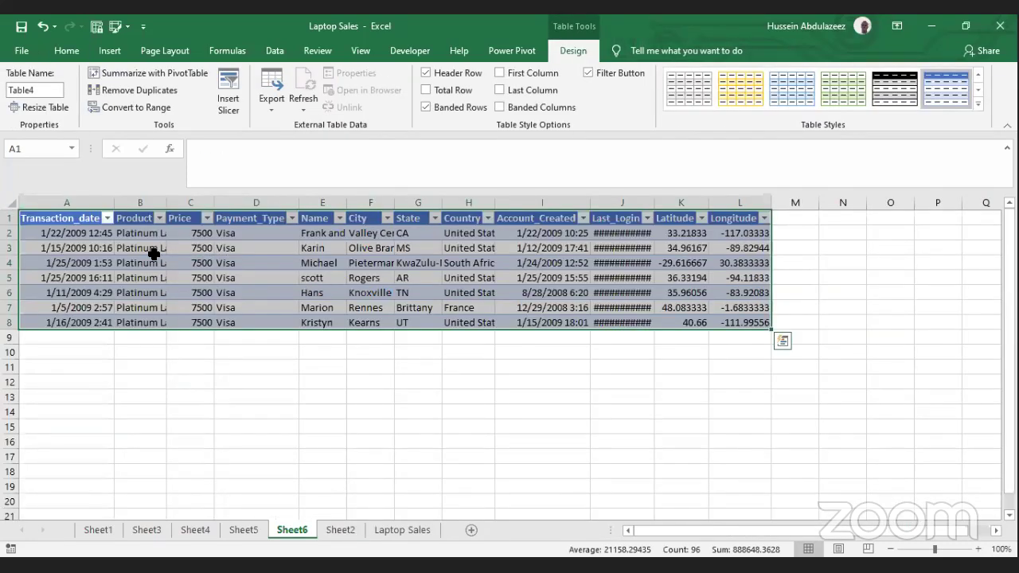
{"action": "left_click", "coordinate": [338, 531]}
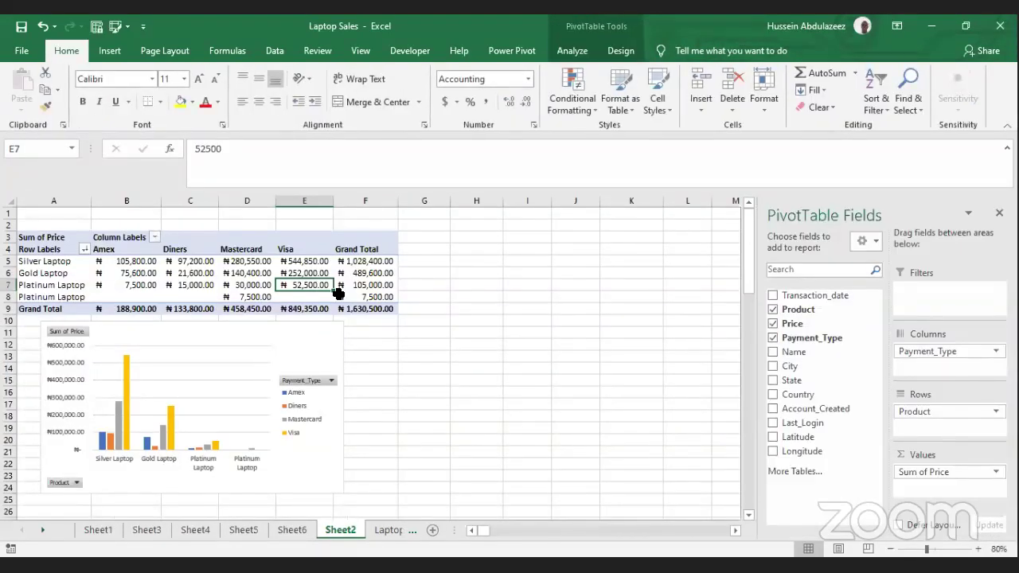
{"action": "mouse_move", "coordinate": [338, 293]}
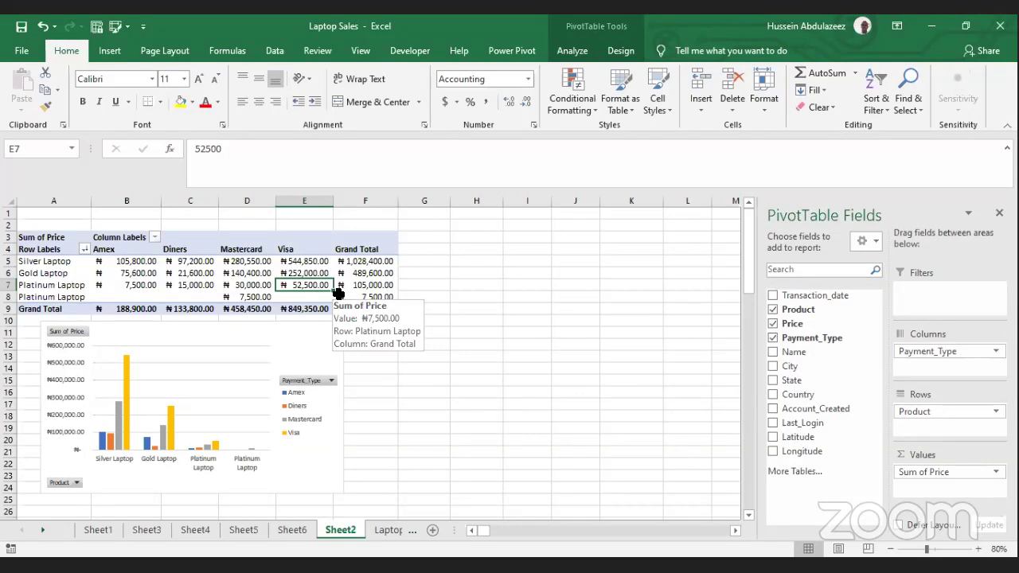
{"action": "left_click", "coordinate": [291, 341]}
{"action": "left_click", "coordinate": [411, 373]}
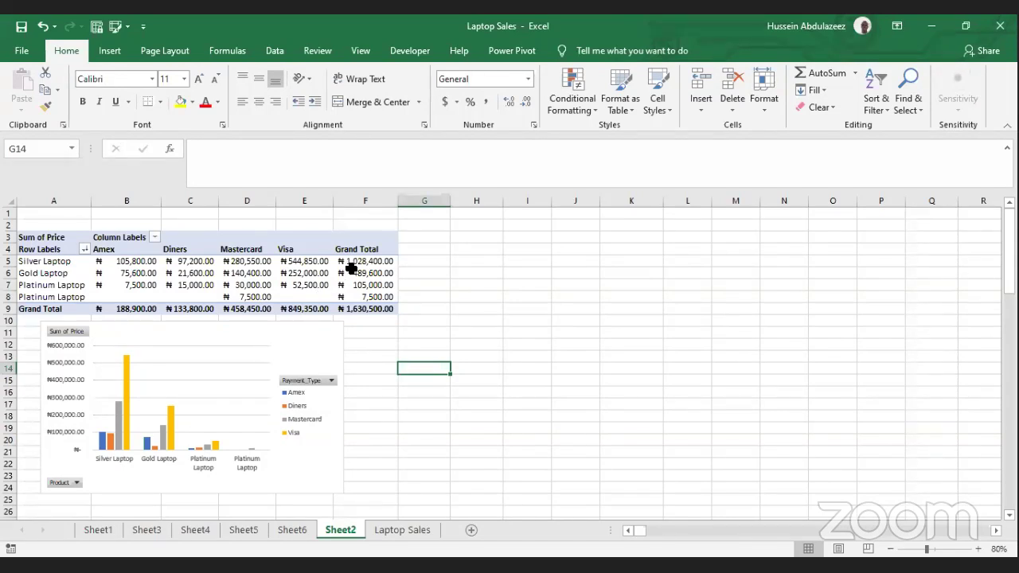
Step: Check the last Platinum Laptop row's cells under each payment type and view the sort options for Product
{"action": "left_click", "coordinate": [259, 294]}
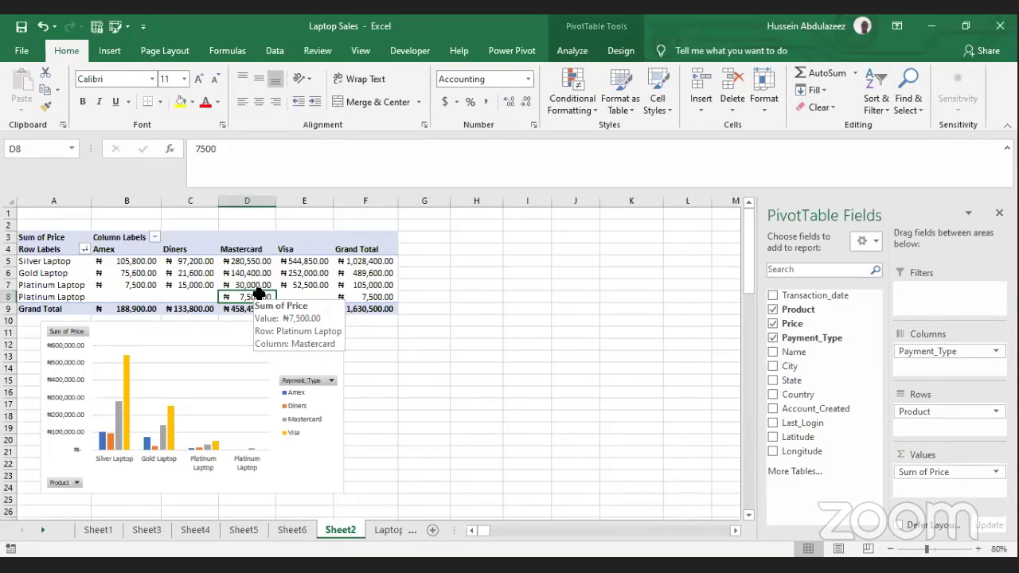
{"action": "left_click", "coordinate": [301, 291]}
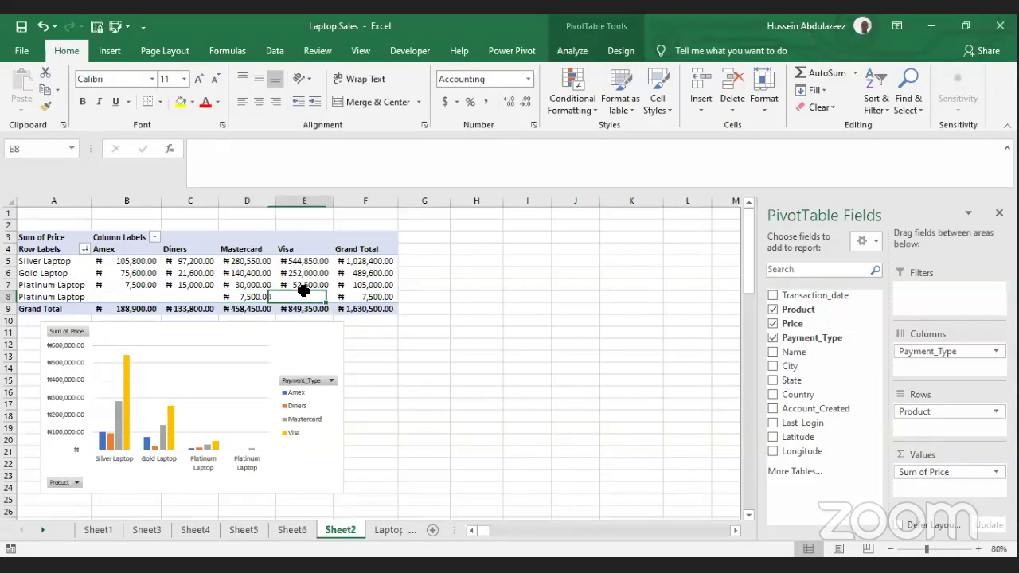
{"action": "left_click", "coordinate": [202, 299]}
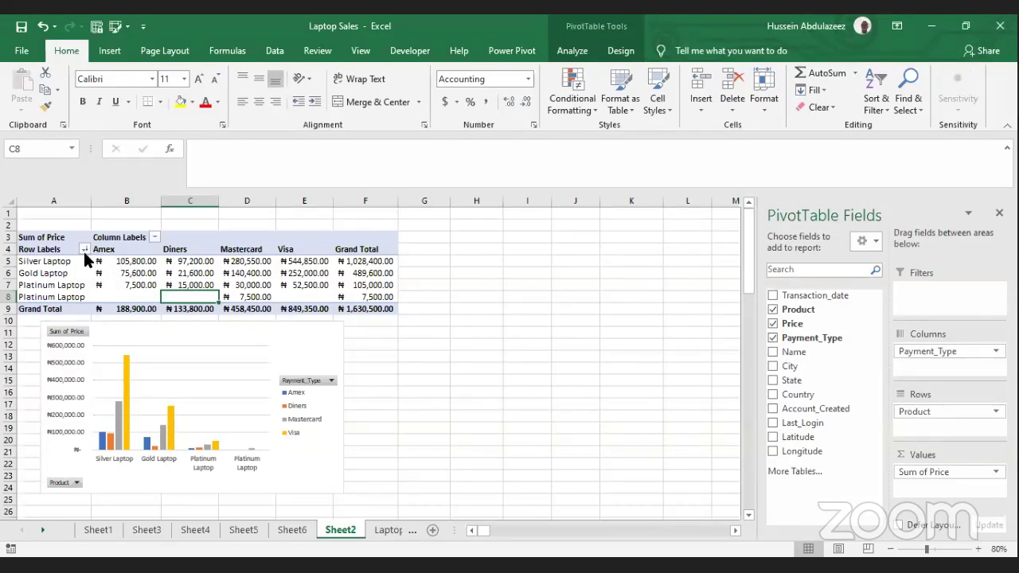
{"action": "left_click", "coordinate": [128, 295]}
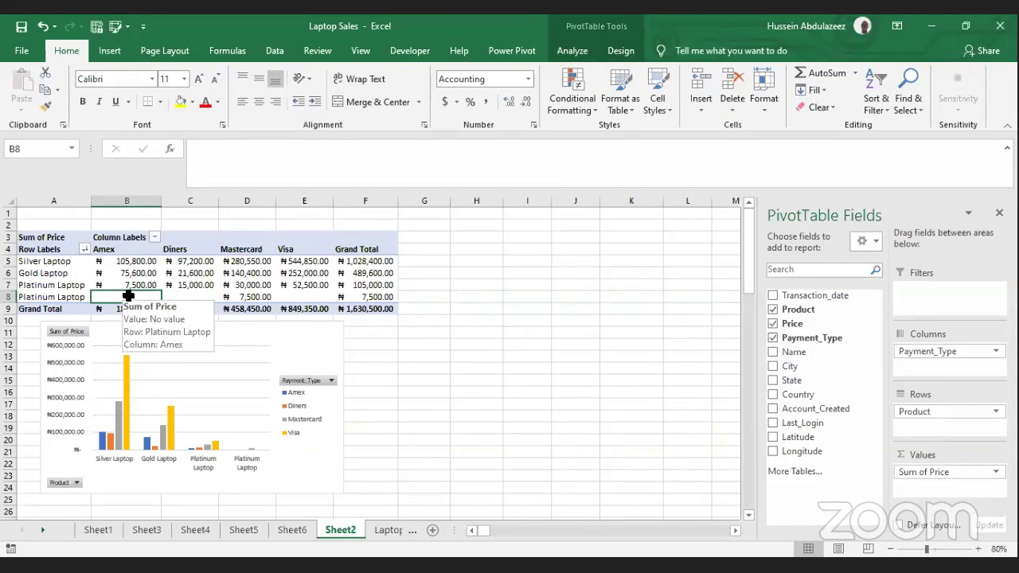
{"action": "left_click", "coordinate": [83, 249]}
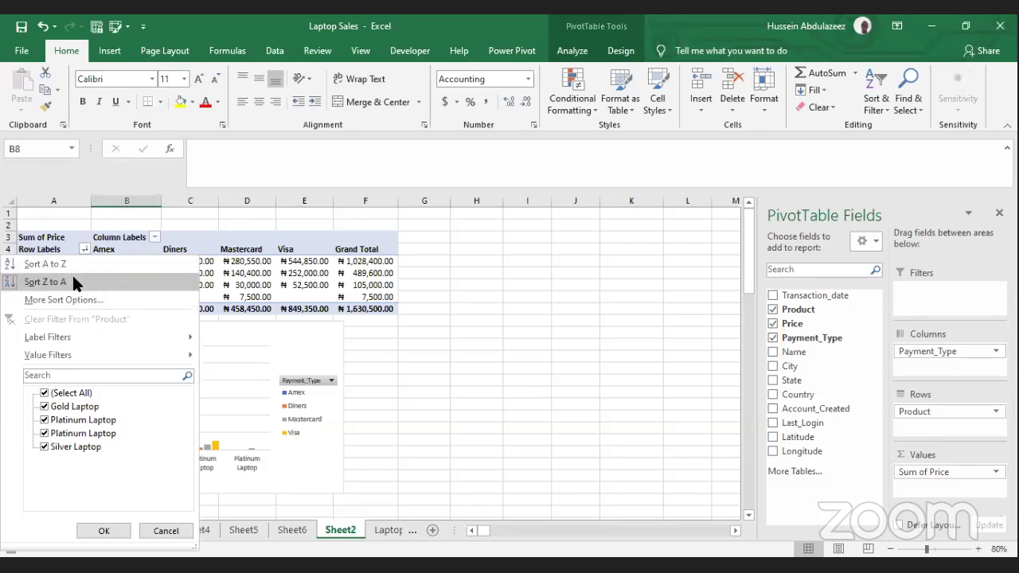
{"action": "left_click", "coordinate": [230, 294]}
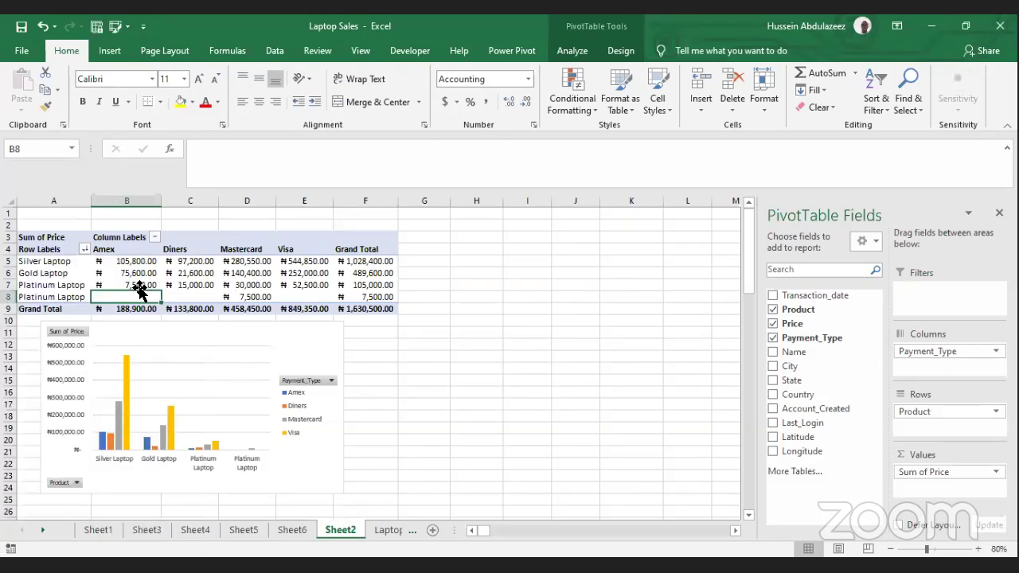
Step: Try a Top 10 value filter on Product that shows the bottom 3 items by Sum of Price
{"action": "left_click", "coordinate": [83, 248]}
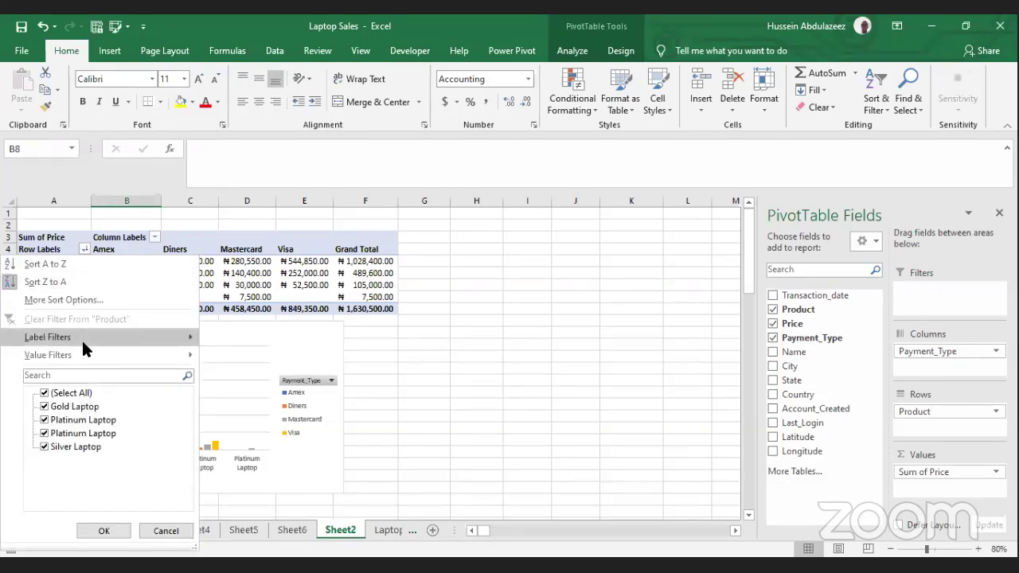
{"action": "mouse_move", "coordinate": [103, 359]}
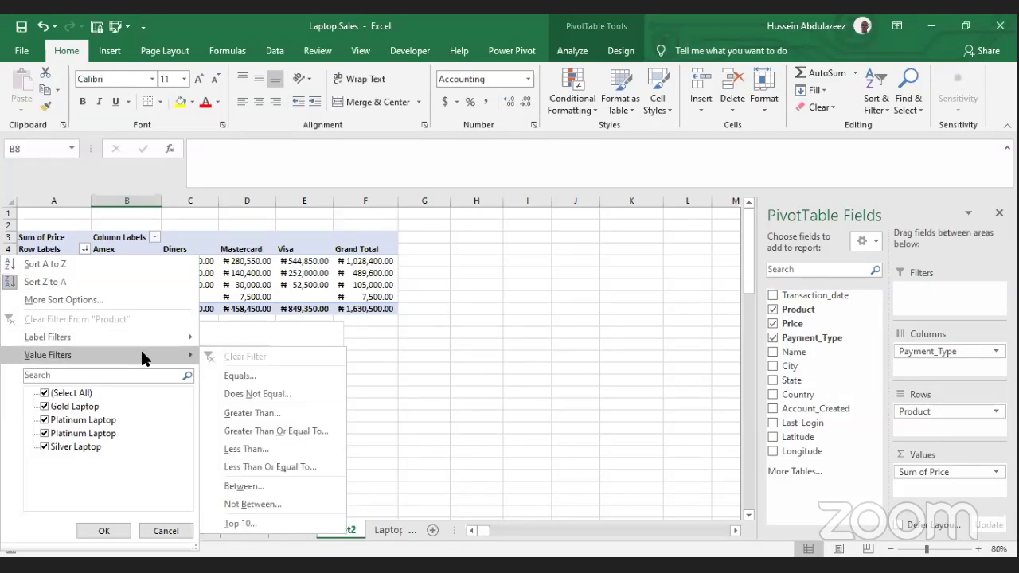
{"action": "left_click", "coordinate": [251, 518]}
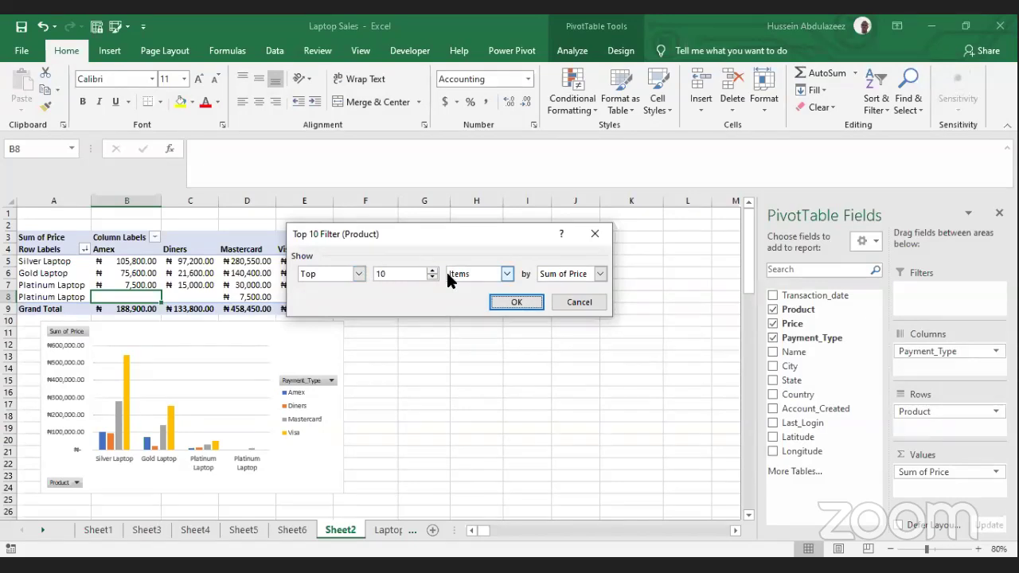
{"action": "left_click", "coordinate": [358, 274]}
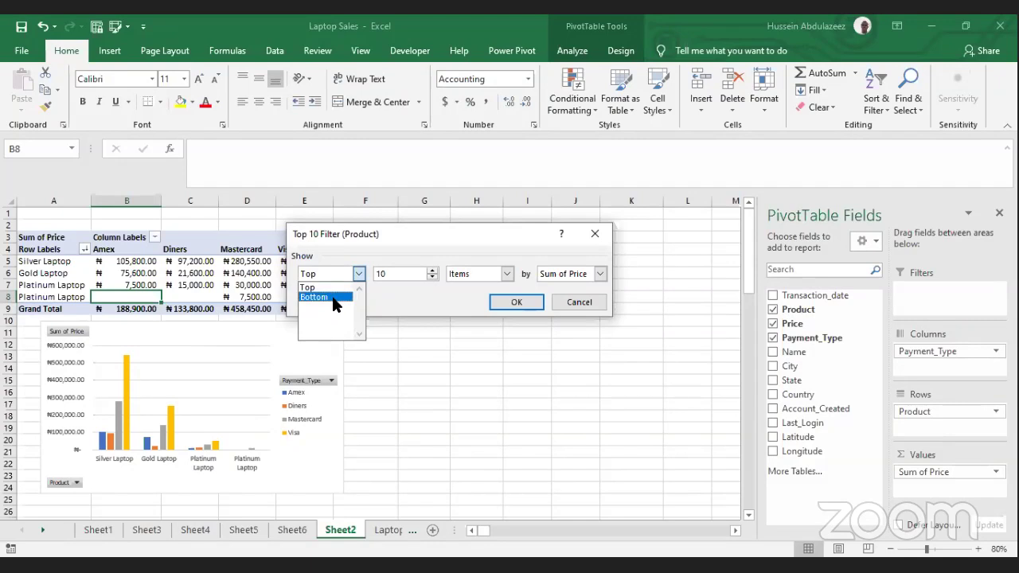
{"action": "left_click", "coordinate": [332, 296]}
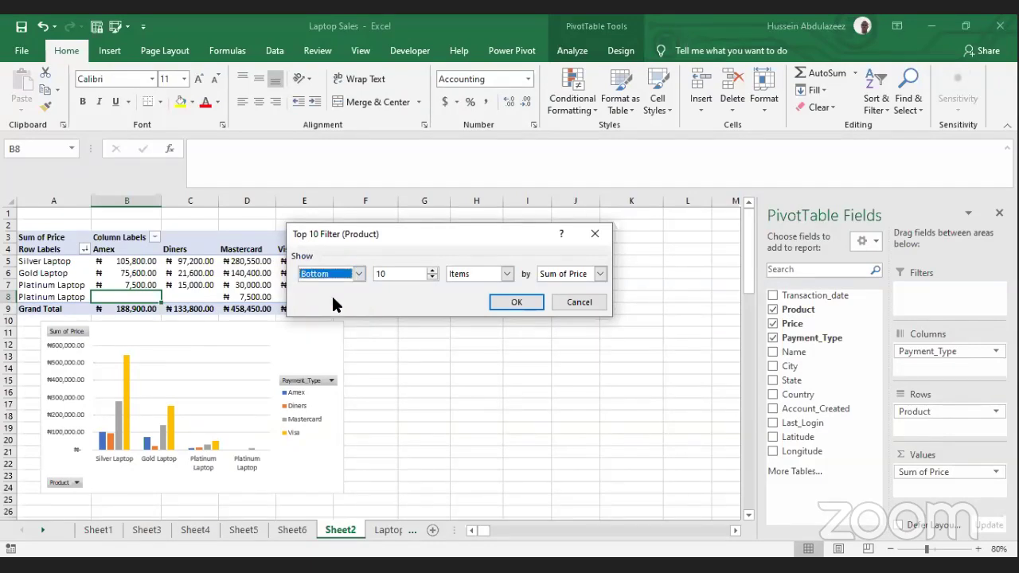
{"action": "left_click", "coordinate": [413, 272]}
{"action": "key", "text": "BackSpace"}
{"action": "key", "text": "BackSpace"}
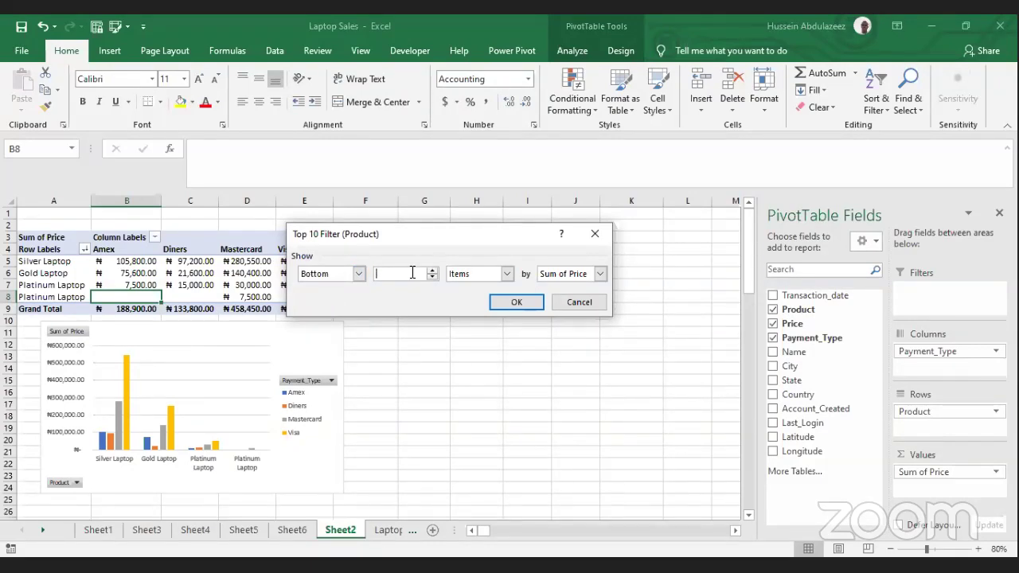
{"action": "type", "text": "3"}
{"action": "left_click", "coordinate": [601, 274]}
{"action": "left_click", "coordinate": [600, 274]}
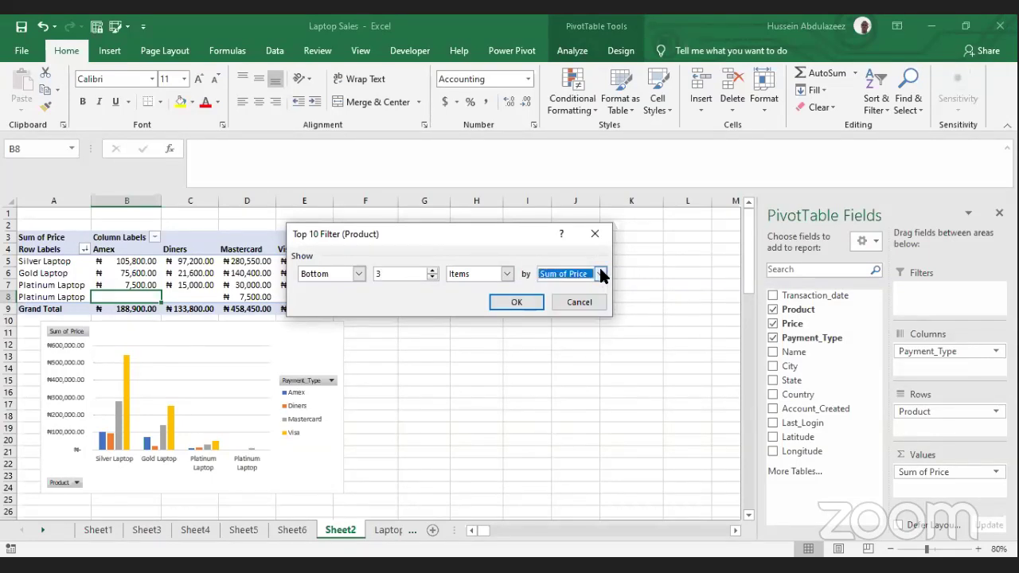
{"action": "left_click", "coordinate": [502, 303]}
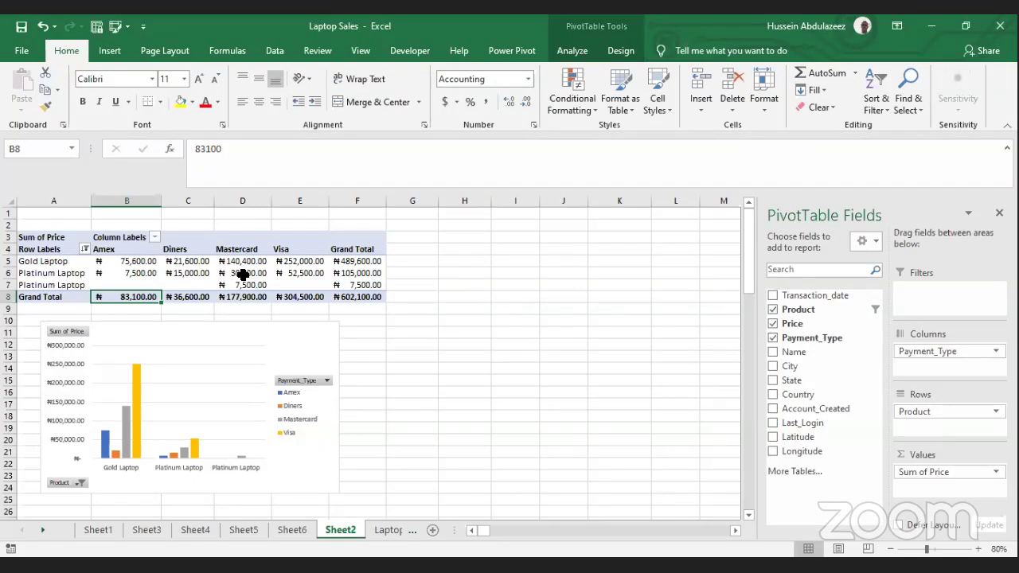
Step: Check the filtered product rows and PivotChart, and undo the bottom 3 filter on Product
{"action": "left_click", "coordinate": [81, 280]}
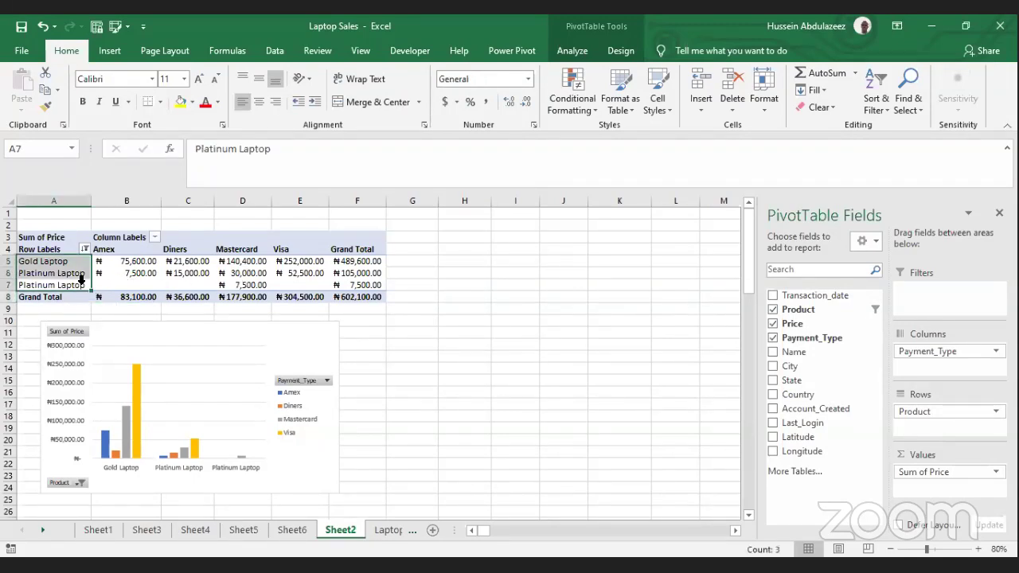
{"action": "left_click", "coordinate": [95, 284]}
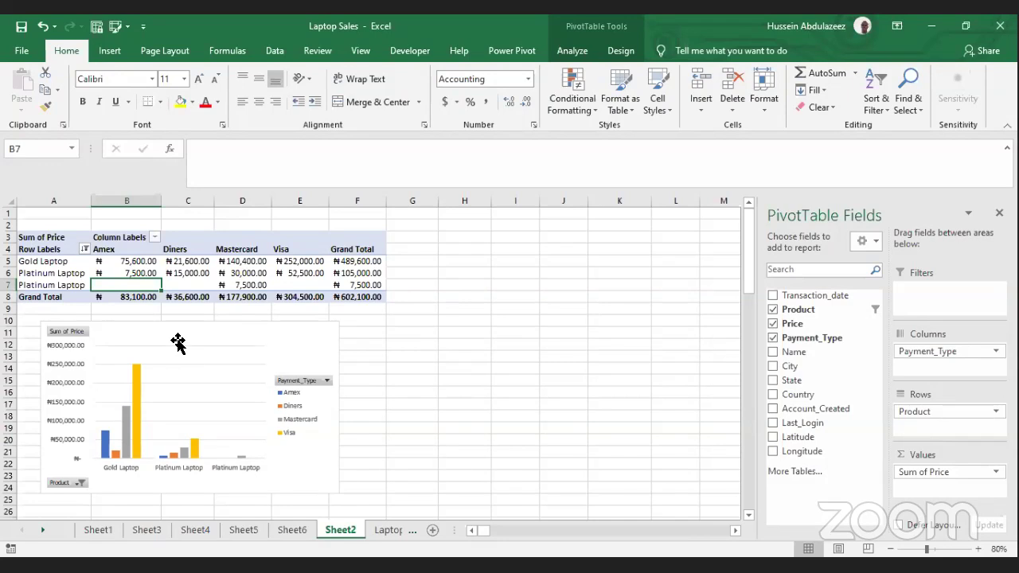
{"action": "left_click", "coordinate": [177, 340]}
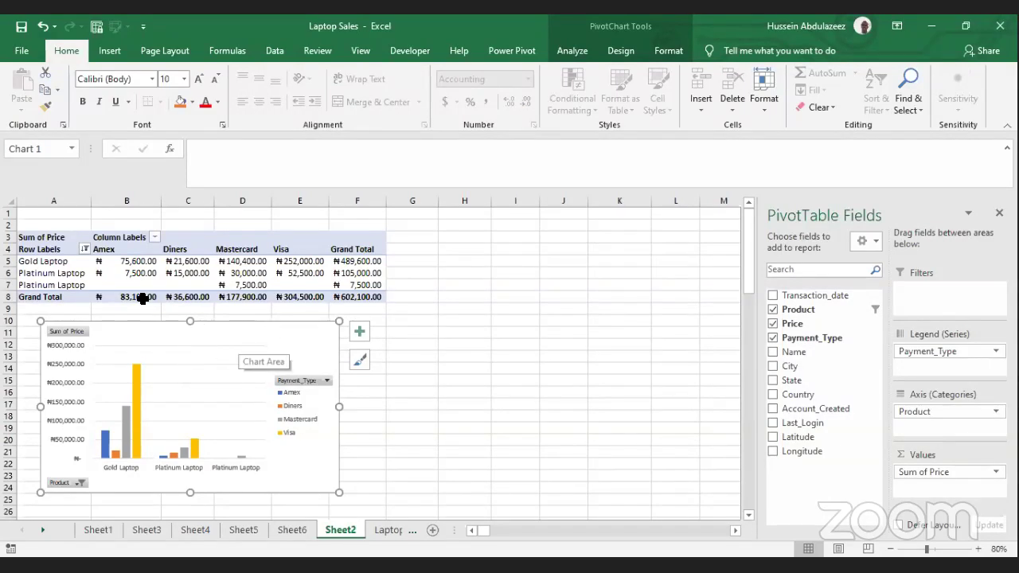
{"action": "left_click", "coordinate": [83, 275]}
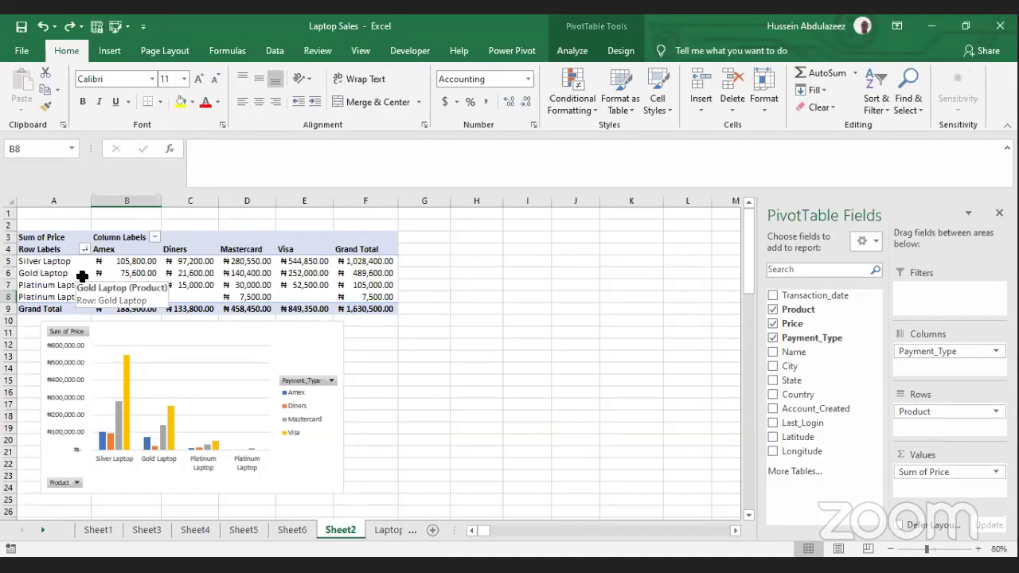
{"action": "left_click", "coordinate": [420, 320]}
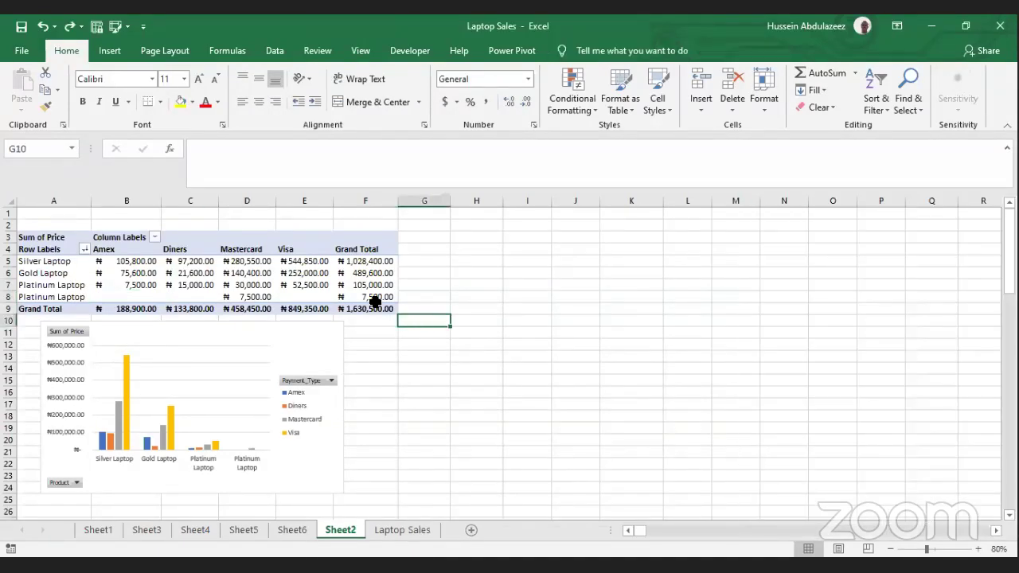
Step: Try Payment_Type as a report filter set to Amex, and undo it so Payment_Type is back in the columns
{"action": "left_click", "coordinate": [316, 297]}
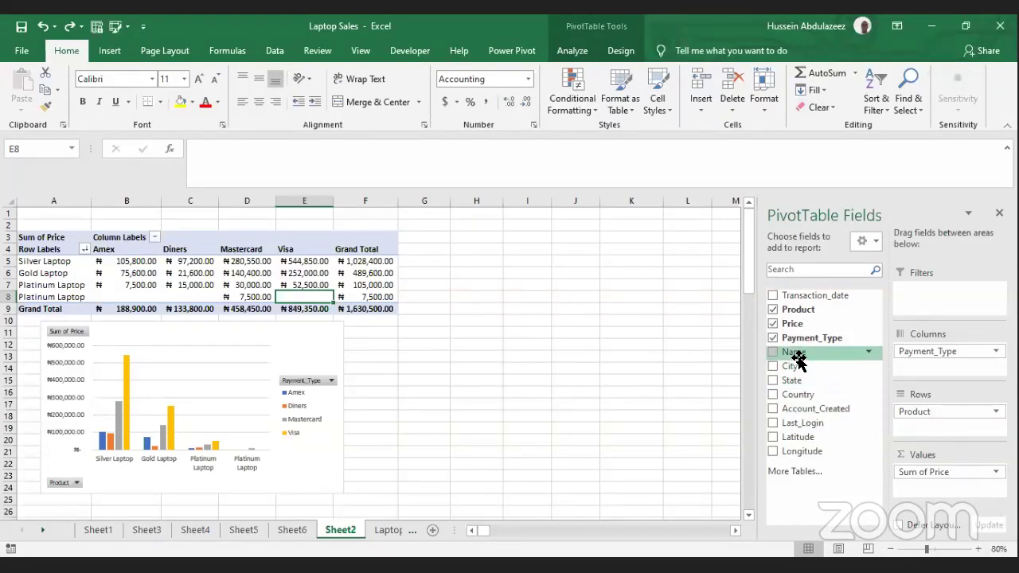
{"action": "left_click_drag", "start_coordinate": [801, 339], "coordinate": [947, 304]}
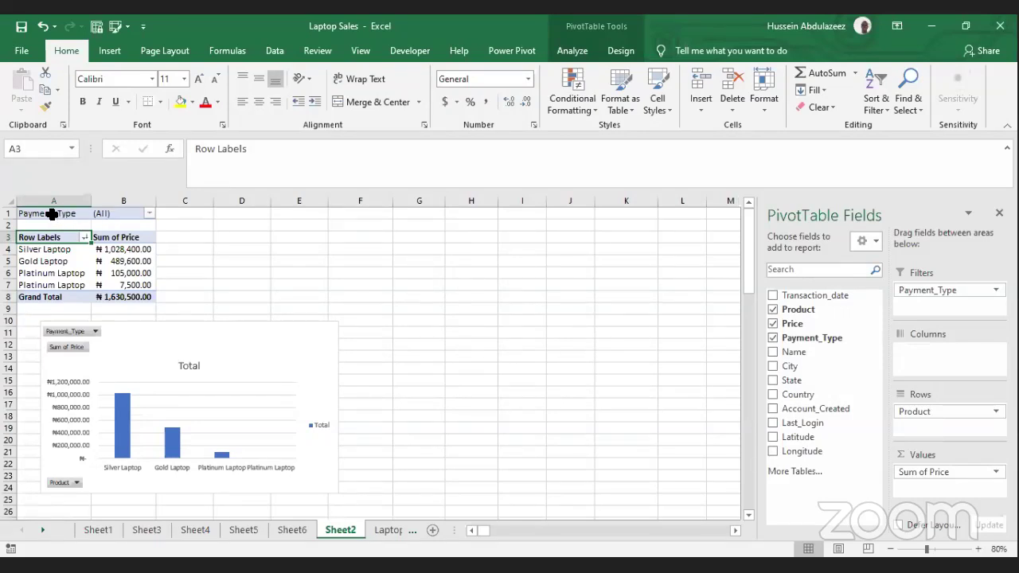
{"action": "left_click", "coordinate": [149, 214]}
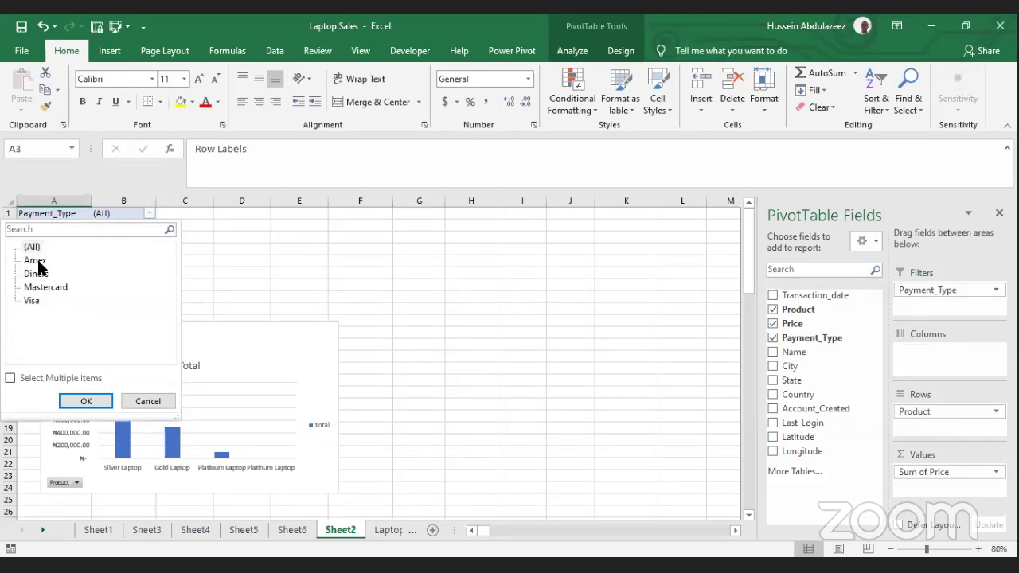
{"action": "left_click", "coordinate": [35, 260]}
{"action": "left_click", "coordinate": [90, 401]}
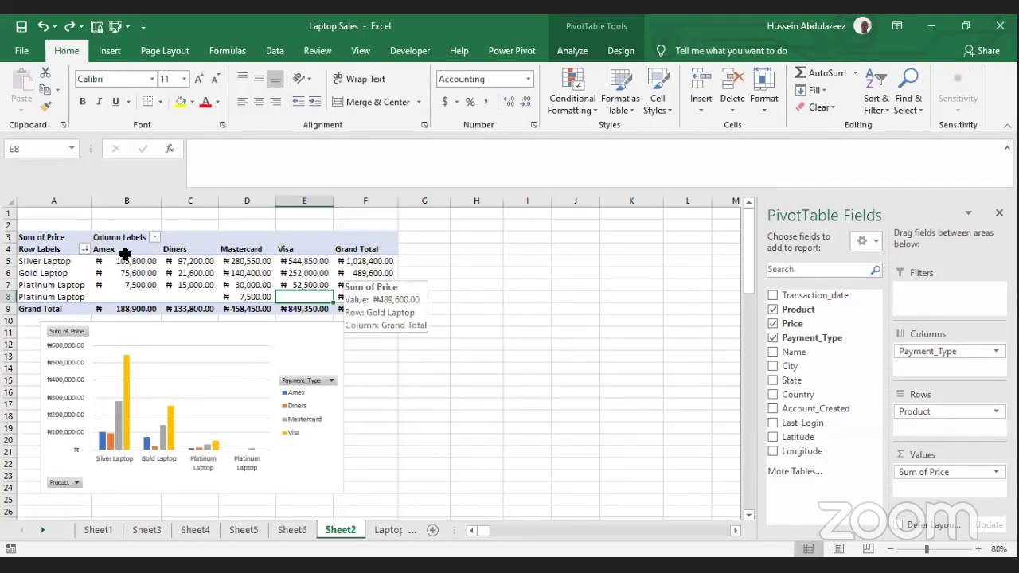
{"action": "left_click", "coordinate": [84, 249]}
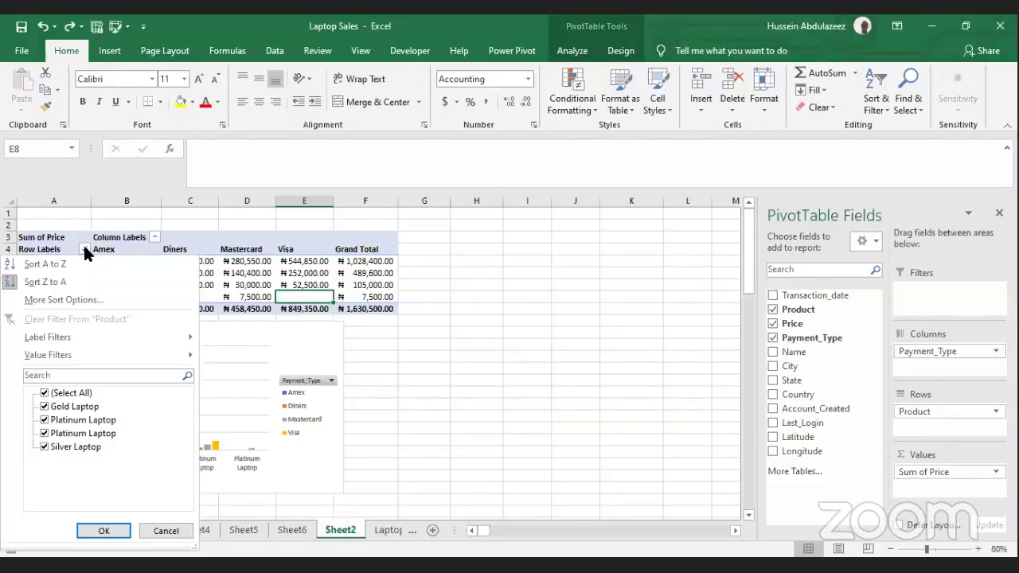
{"action": "left_click", "coordinate": [465, 334]}
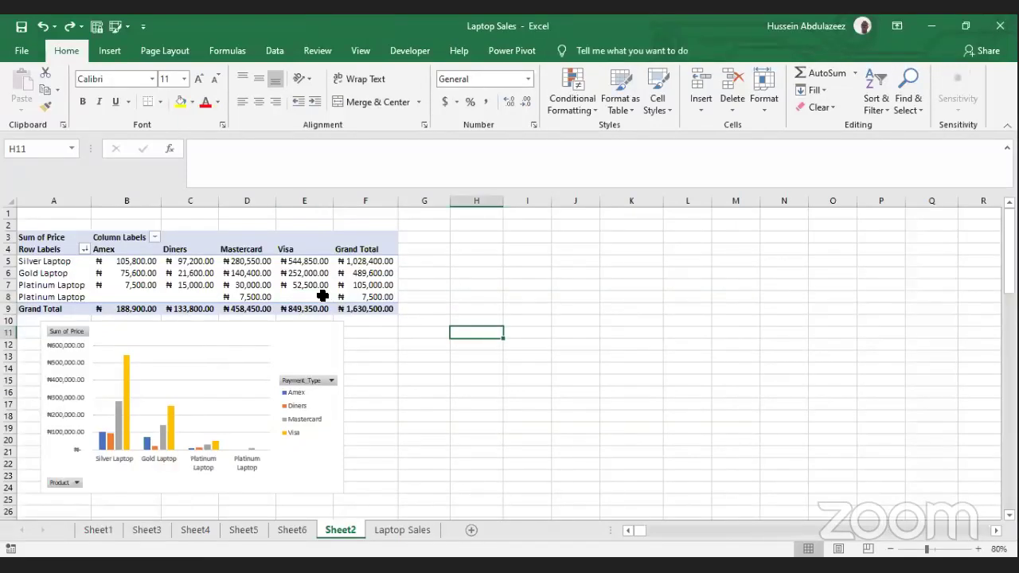
Step: Add Country as a report filter of the PivotTable and filter it to Argentina
{"action": "left_click", "coordinate": [328, 297]}
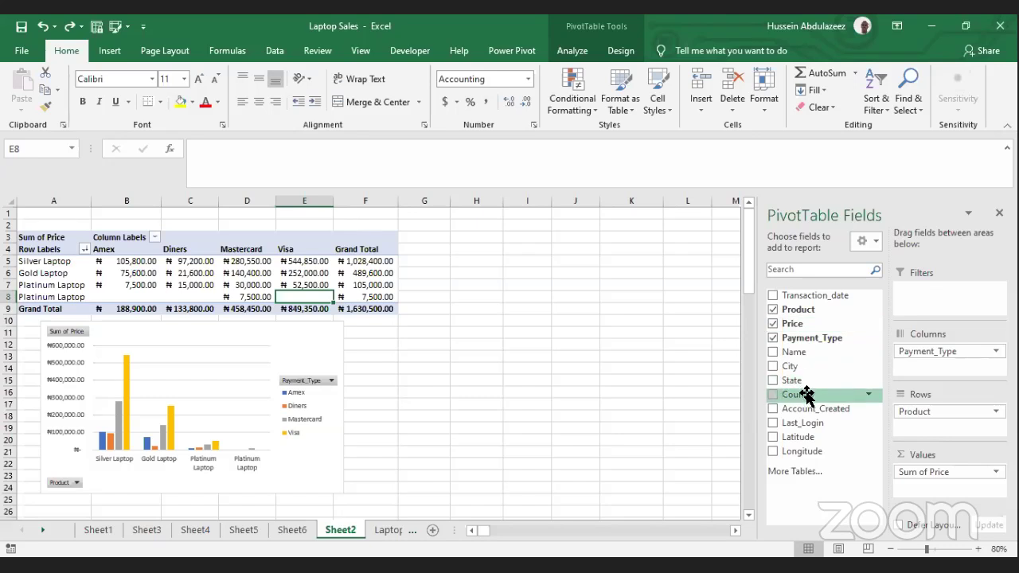
{"action": "left_click_drag", "start_coordinate": [804, 394], "coordinate": [924, 295]}
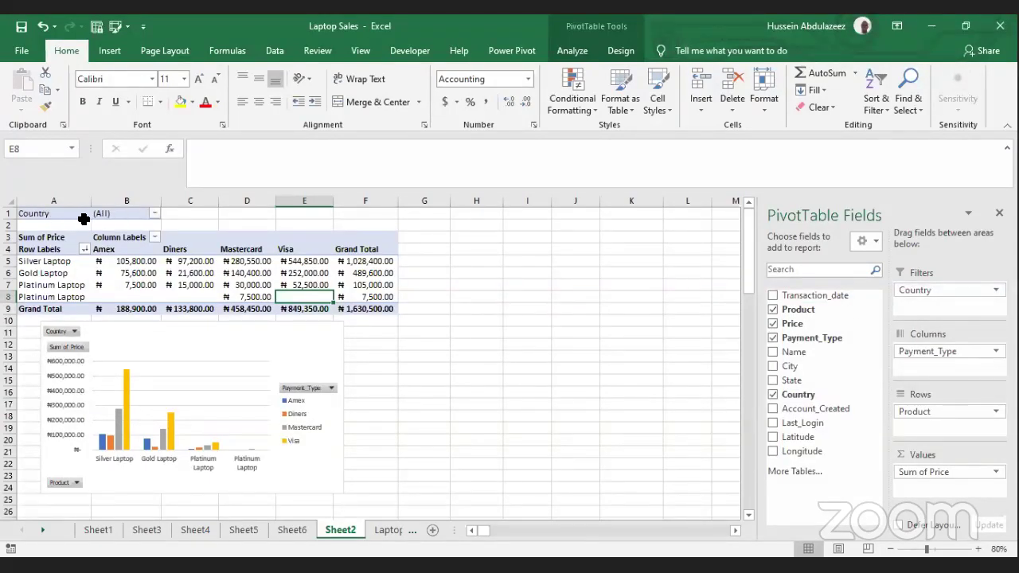
{"action": "left_click", "coordinate": [154, 213]}
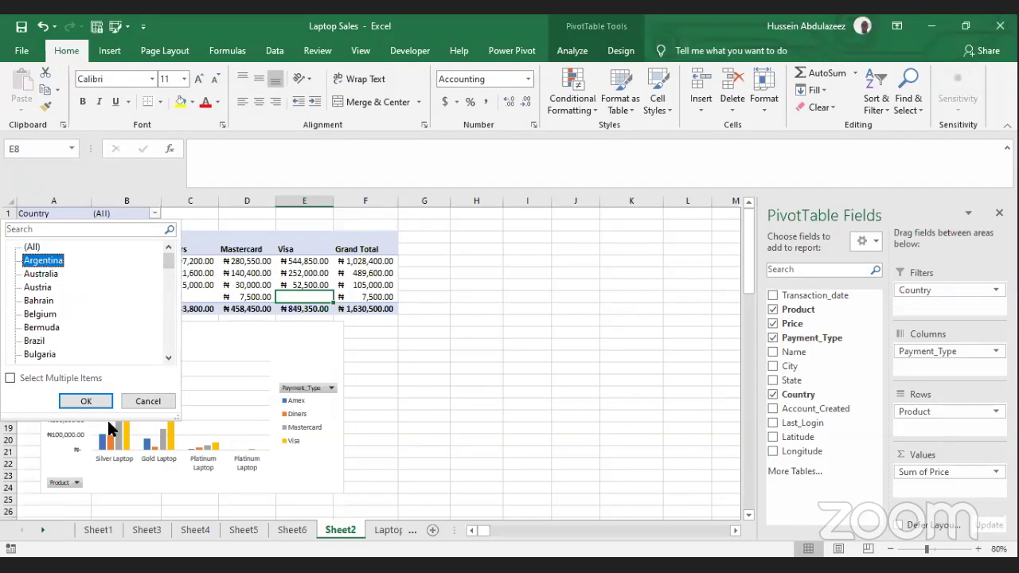
{"action": "left_click", "coordinate": [85, 402]}
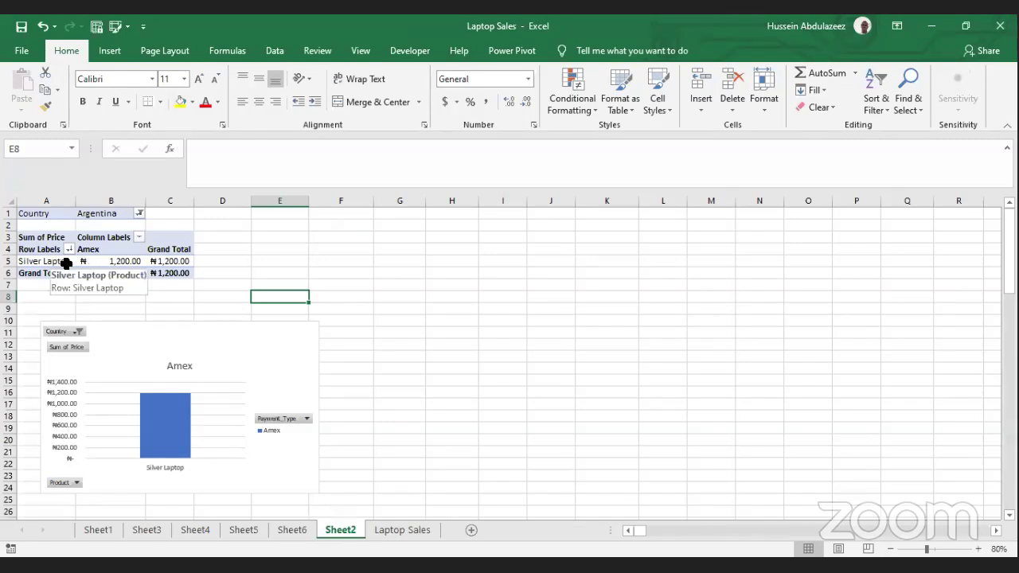
{"action": "mouse_move", "coordinate": [104, 261]}
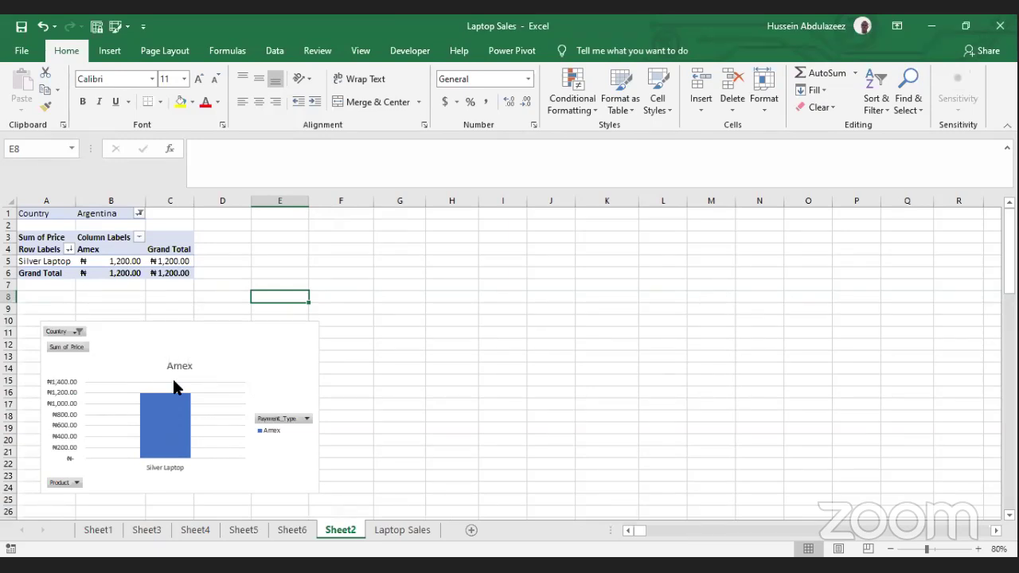
Step: Allow multiple items in the Country report filter and include Argentina, Australia and Austria
{"action": "left_click", "coordinate": [138, 214]}
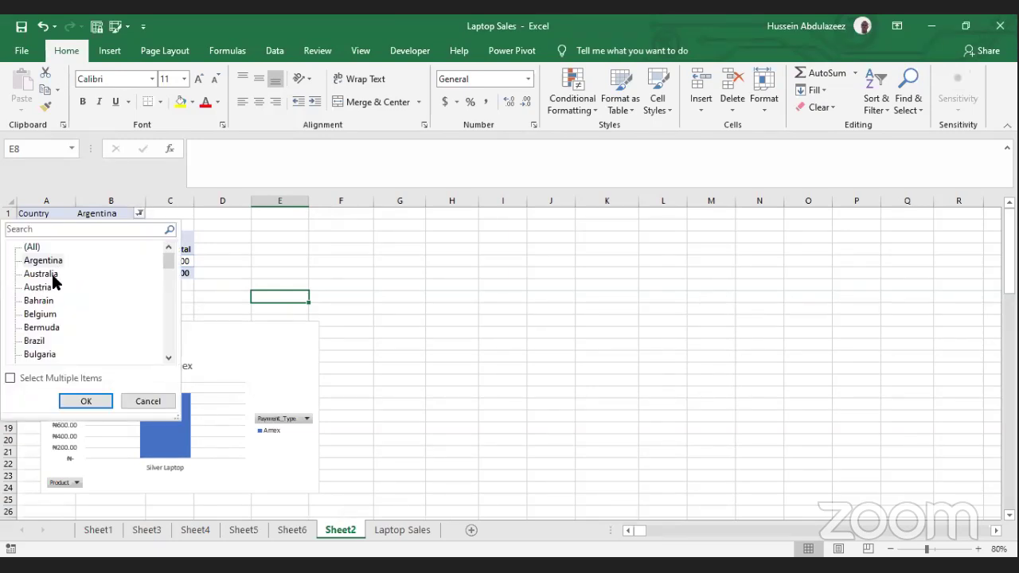
{"action": "left_click", "coordinate": [13, 380]}
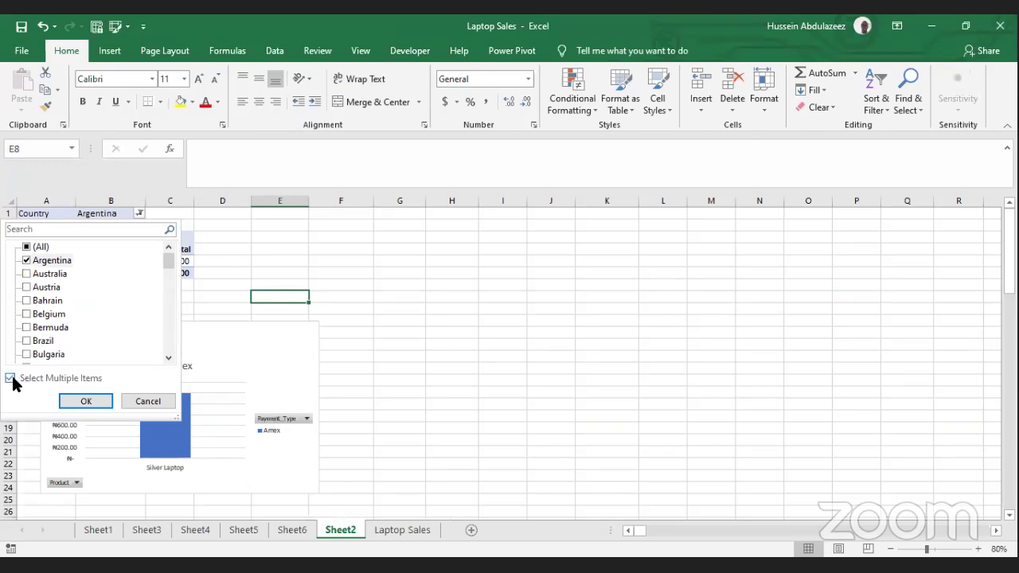
{"action": "left_click", "coordinate": [27, 274]}
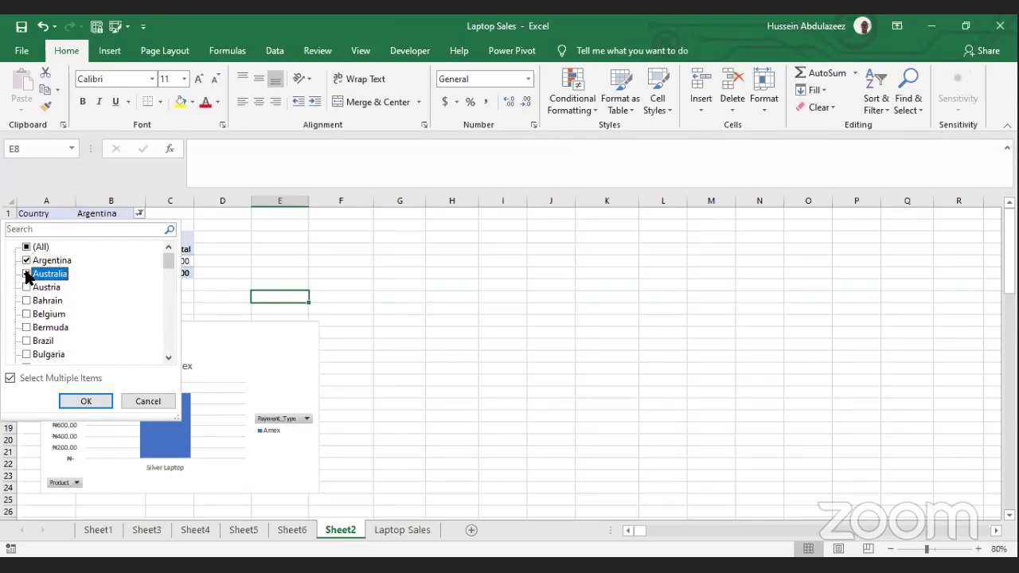
{"action": "left_click", "coordinate": [27, 288]}
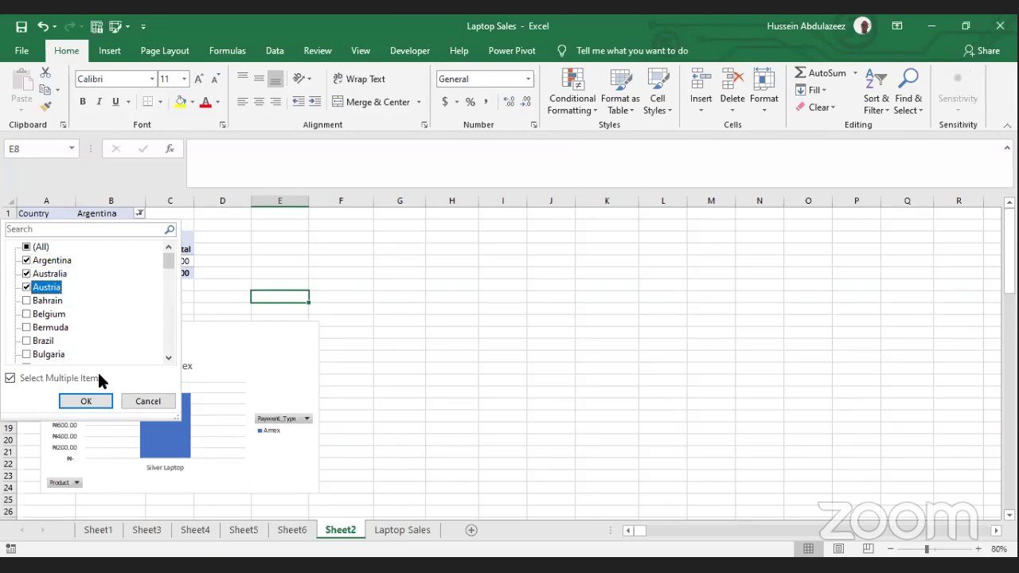
{"action": "left_click", "coordinate": [88, 401]}
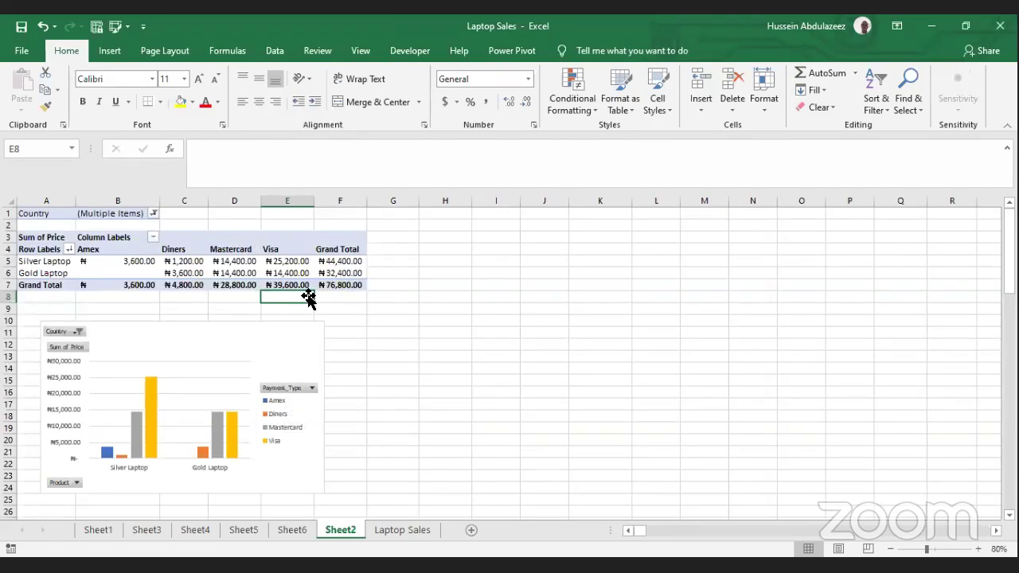
Step: Check the Silver Laptop and Gold Laptop cells under Amex in the filtered PivotTable
{"action": "left_click", "coordinate": [149, 272]}
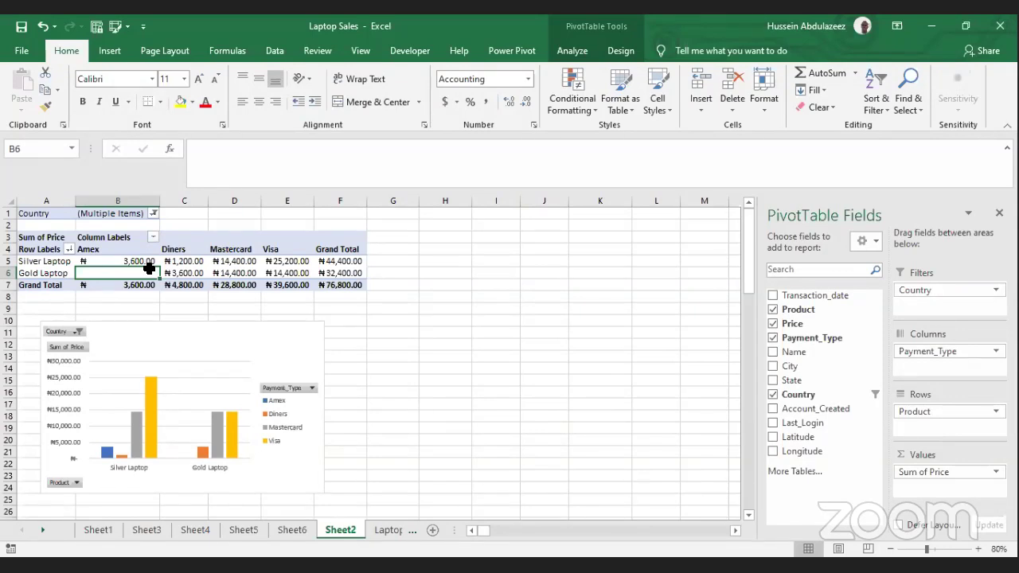
{"action": "key", "text": "alt+Tab"}
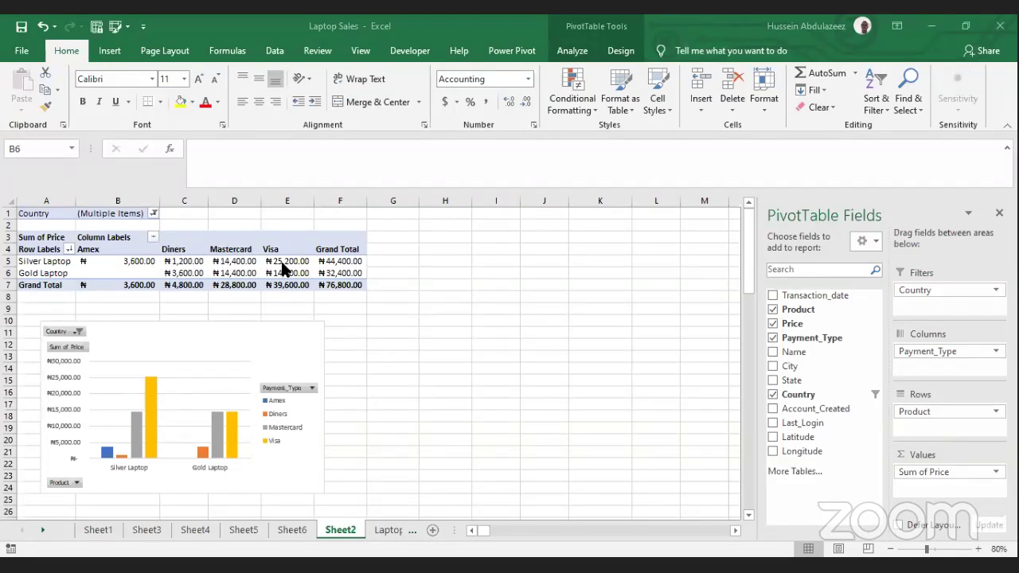
{"action": "left_click", "coordinate": [153, 272]}
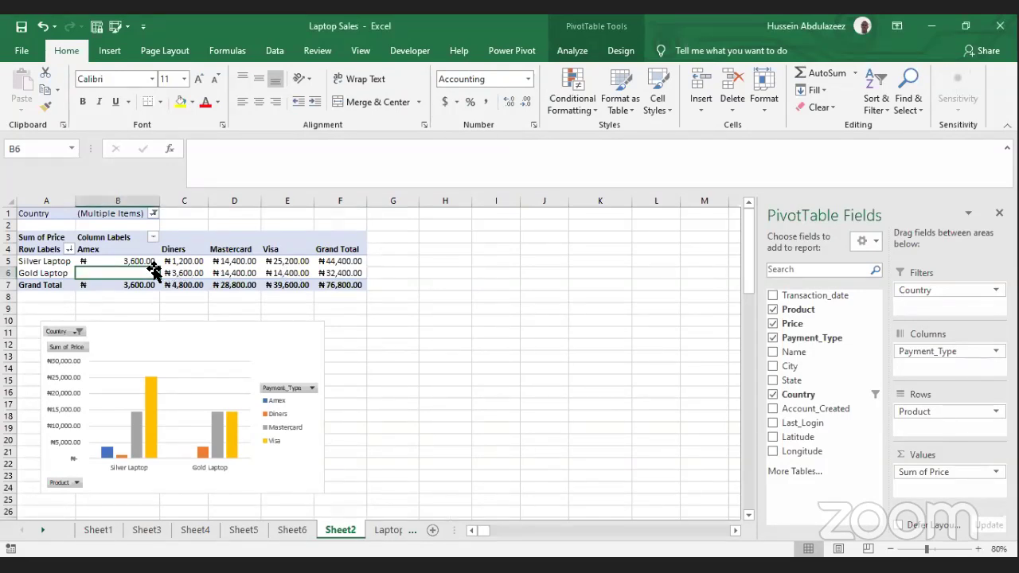
{"action": "key", "text": "Up"}
{"action": "key", "text": "Down"}
{"action": "key", "text": "Up"}
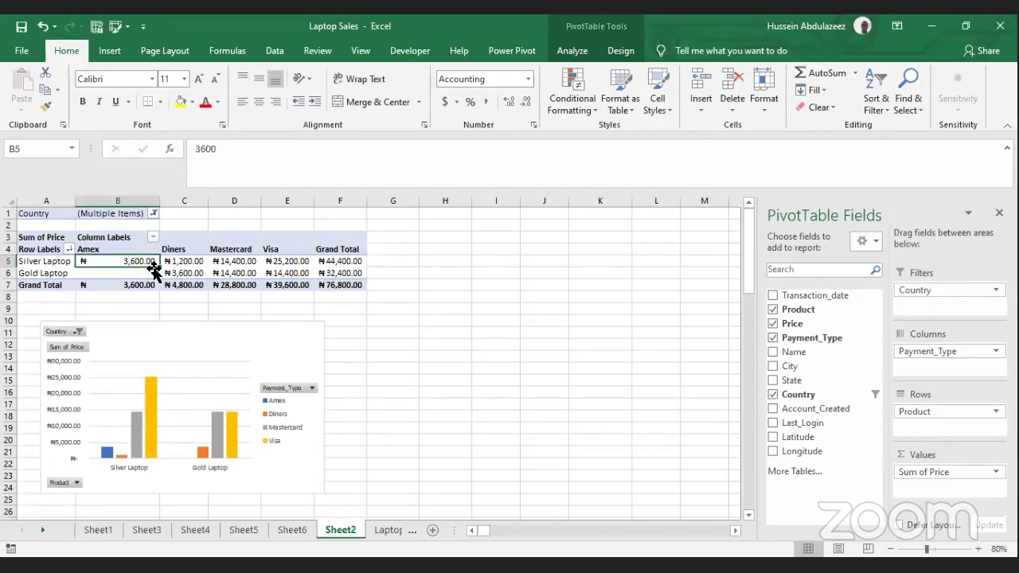
Step: Turn off multiple item selection in the Country report filter and reset it to (All)
{"action": "left_click", "coordinate": [152, 214]}
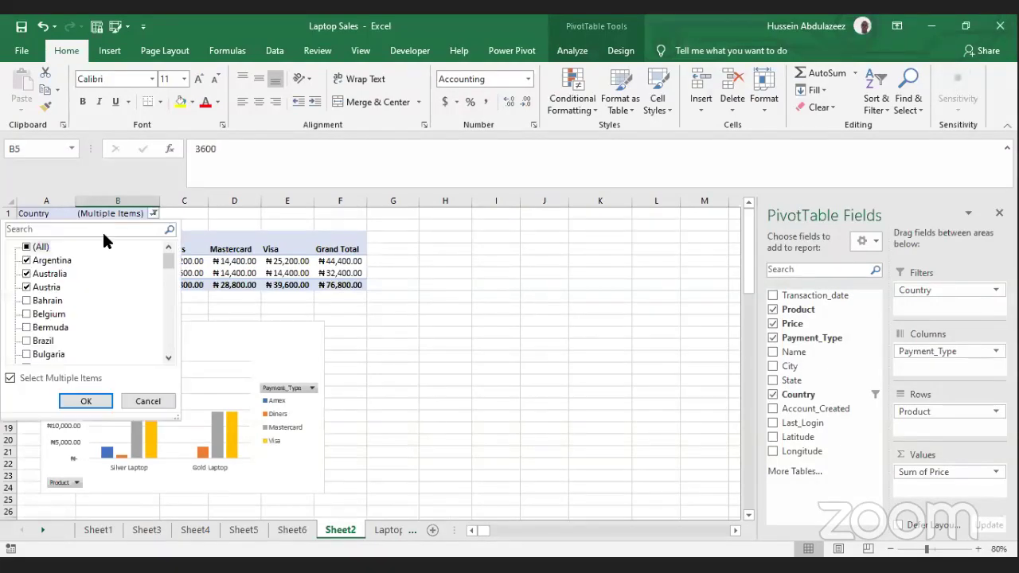
{"action": "left_click", "coordinate": [63, 378]}
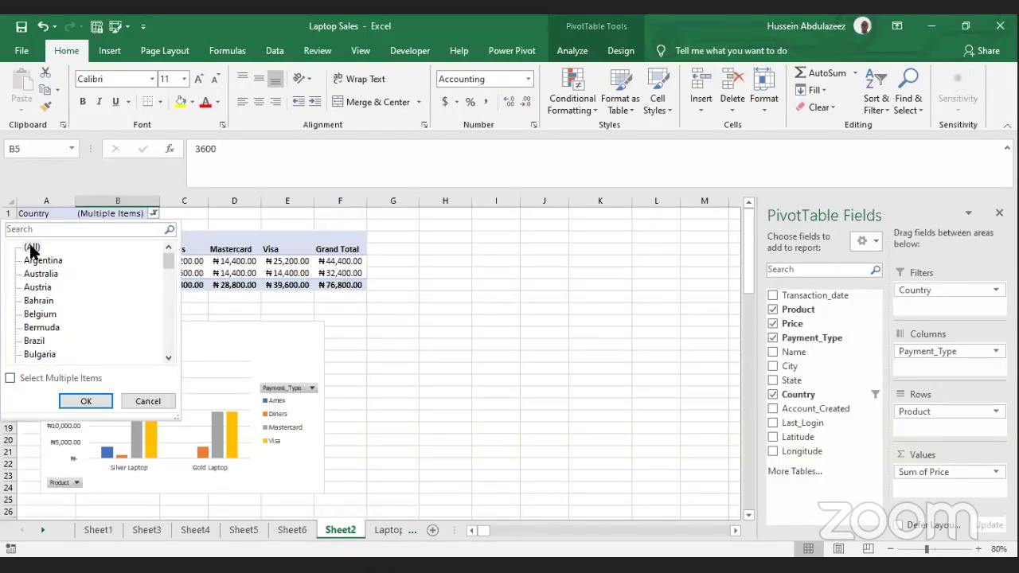
{"action": "left_click", "coordinate": [32, 248]}
{"action": "left_click", "coordinate": [73, 397]}
Step: Sort the PivotTable's Product row labels from A to Z
{"action": "left_click", "coordinate": [83, 249]}
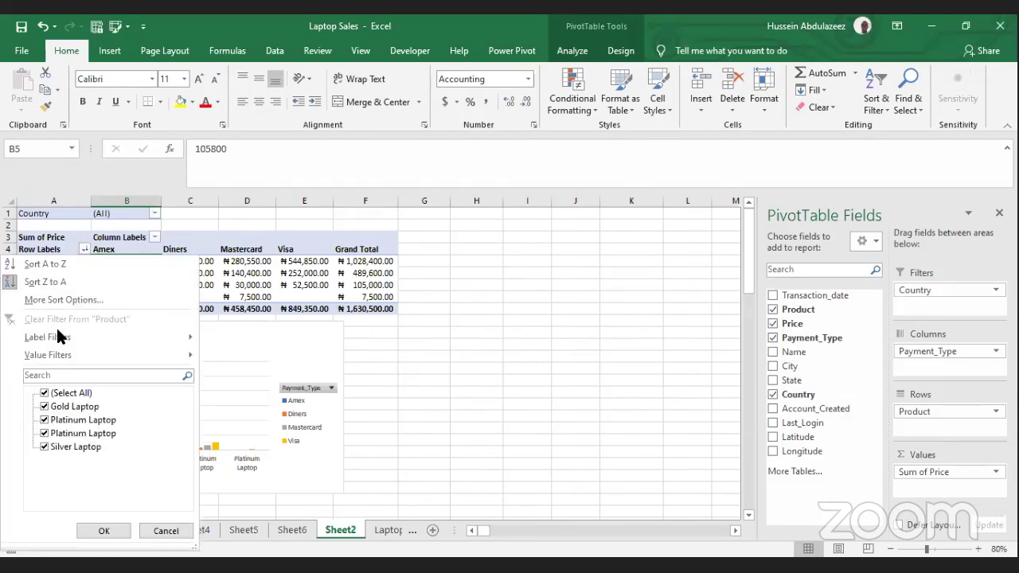
{"action": "left_click", "coordinate": [86, 265]}
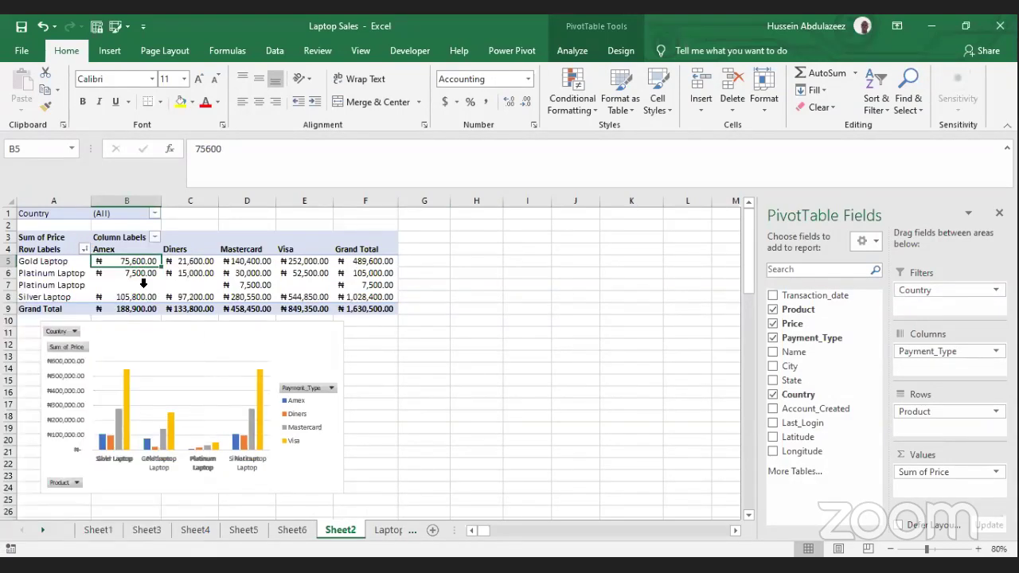
{"action": "left_click", "coordinate": [199, 338]}
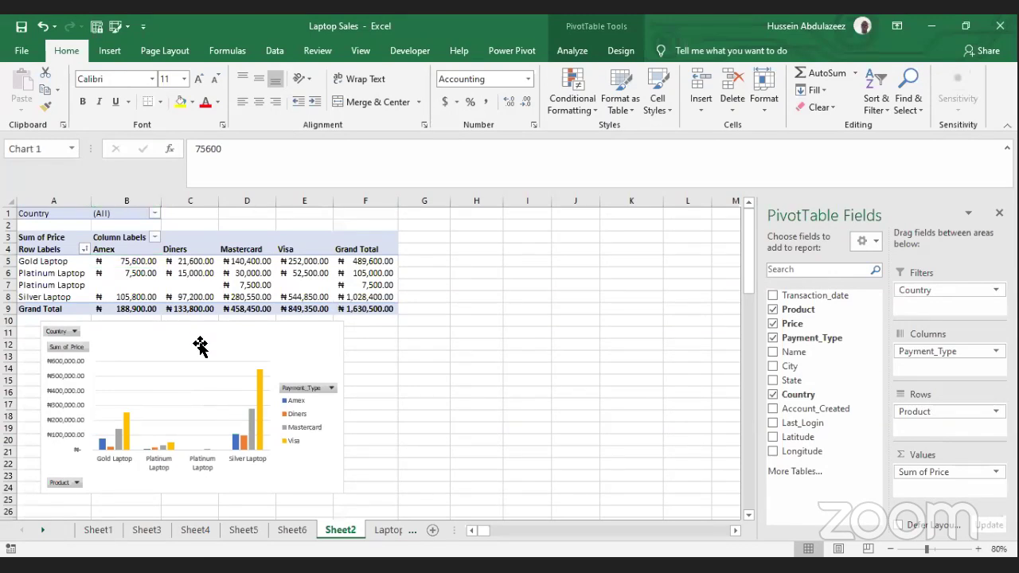
{"action": "left_click", "coordinate": [189, 287]}
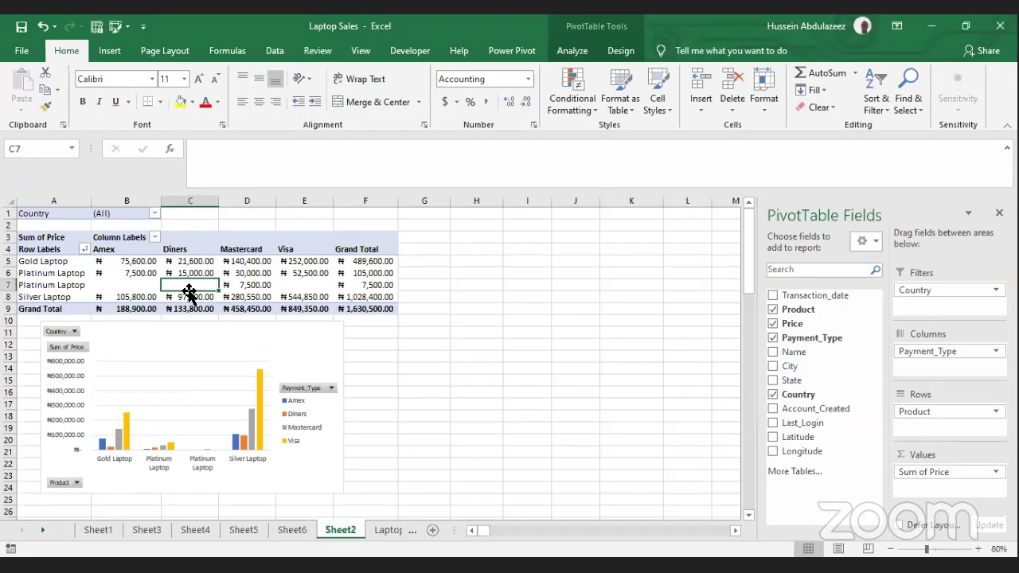
Step: Insert a slicer for Country and place it beside the PivotTable, over columns G to I at row 1
{"action": "left_click", "coordinate": [572, 53]}
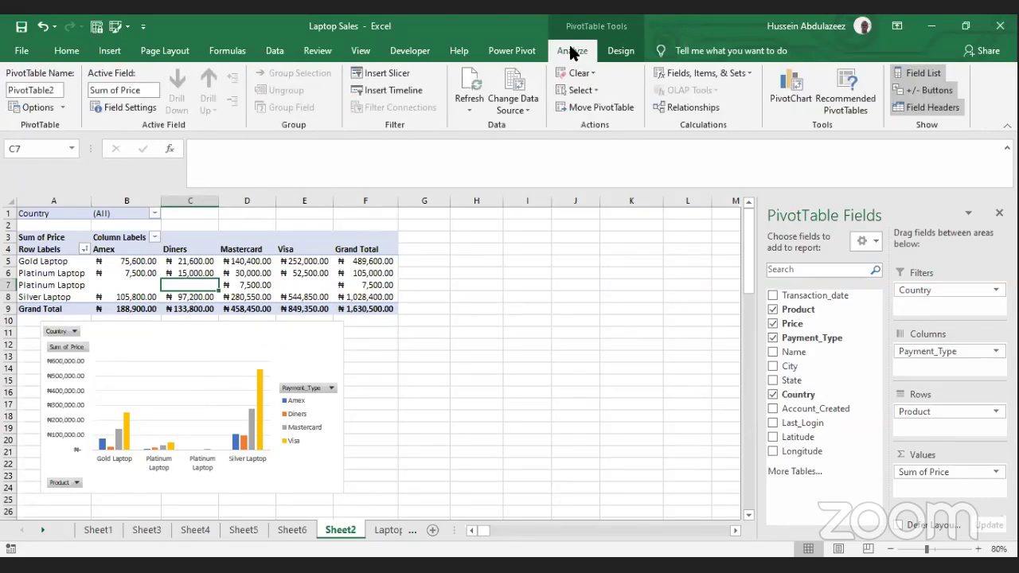
{"action": "left_click", "coordinate": [404, 74]}
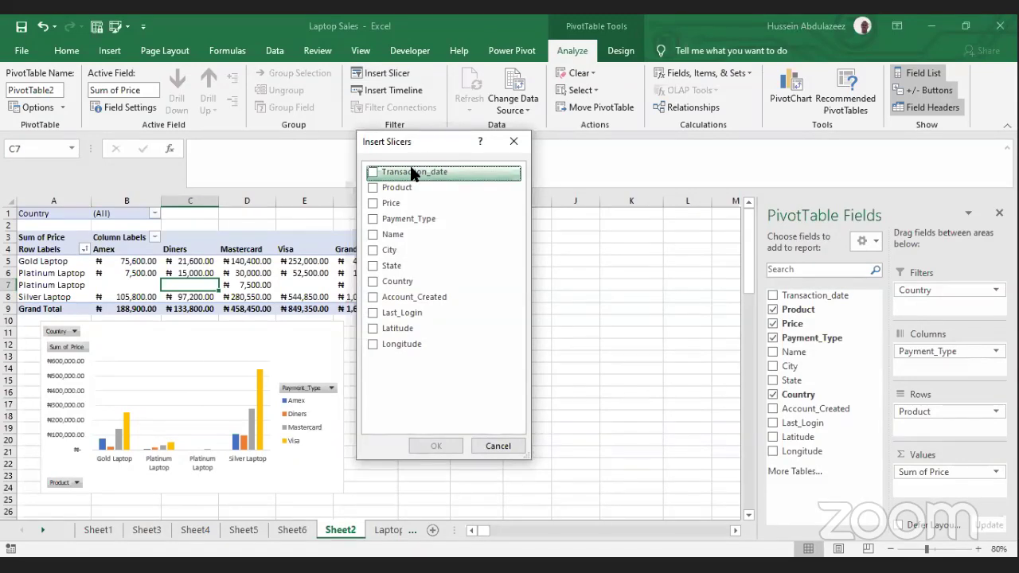
{"action": "left_click", "coordinate": [372, 280]}
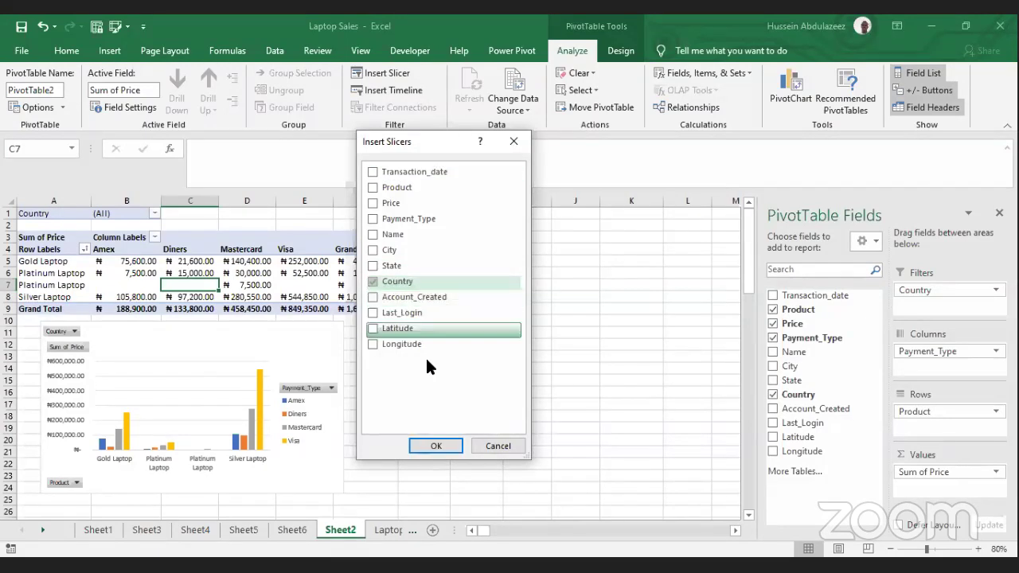
{"action": "left_click", "coordinate": [441, 447]}
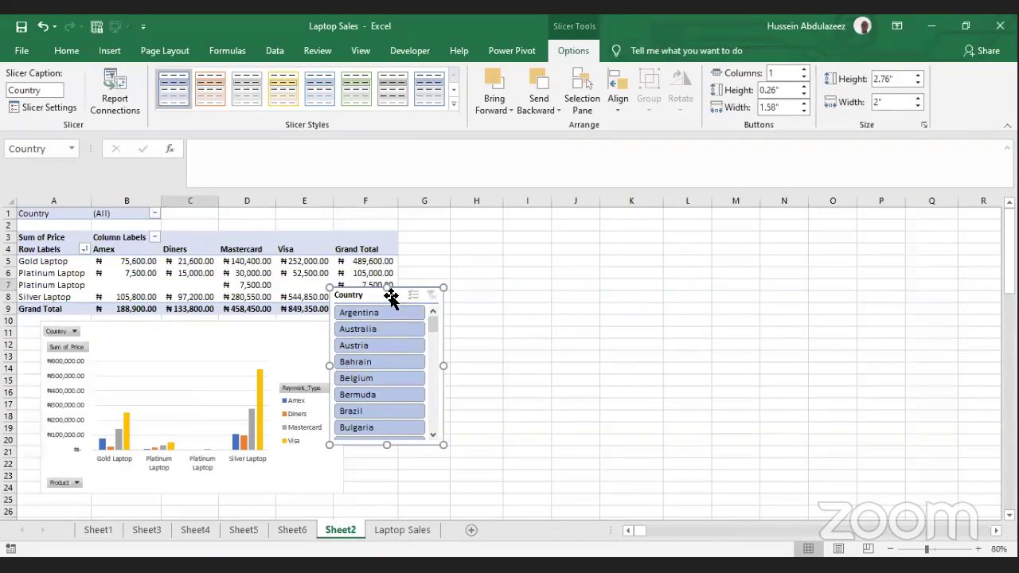
{"action": "left_click_drag", "start_coordinate": [391, 294], "coordinate": [473, 216]}
{"action": "mouse_move", "coordinate": [513, 251]}
{"action": "left_mouse_down"}
{"action": "mouse_move", "coordinate": [519, 352]}
{"action": "mouse_move", "coordinate": [516, 246]}
{"action": "left_mouse_up"}
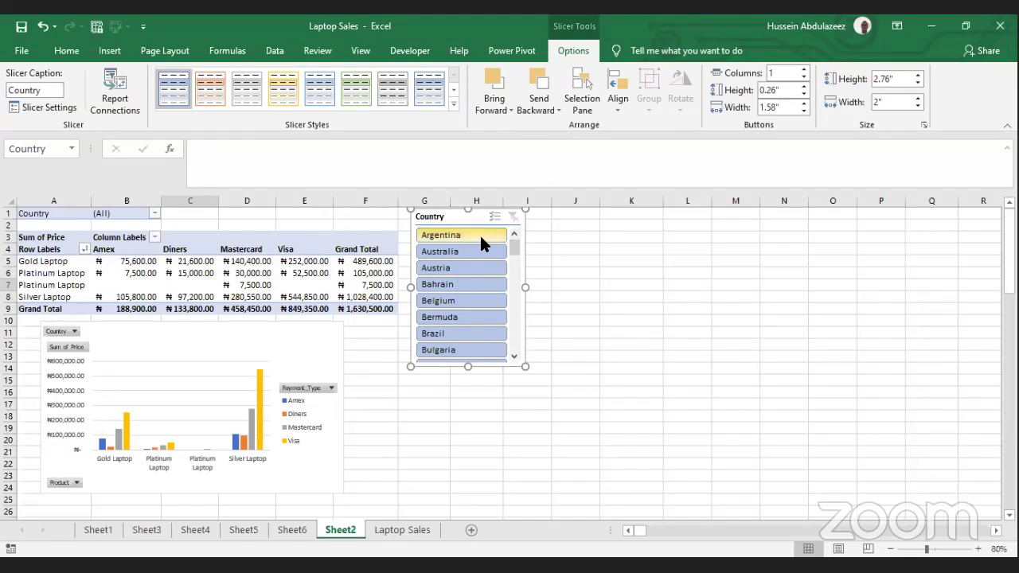
Step: Filter with the Country slicer one country at a time, going from Argentina through Bulgaria
{"action": "left_click", "coordinate": [481, 238]}
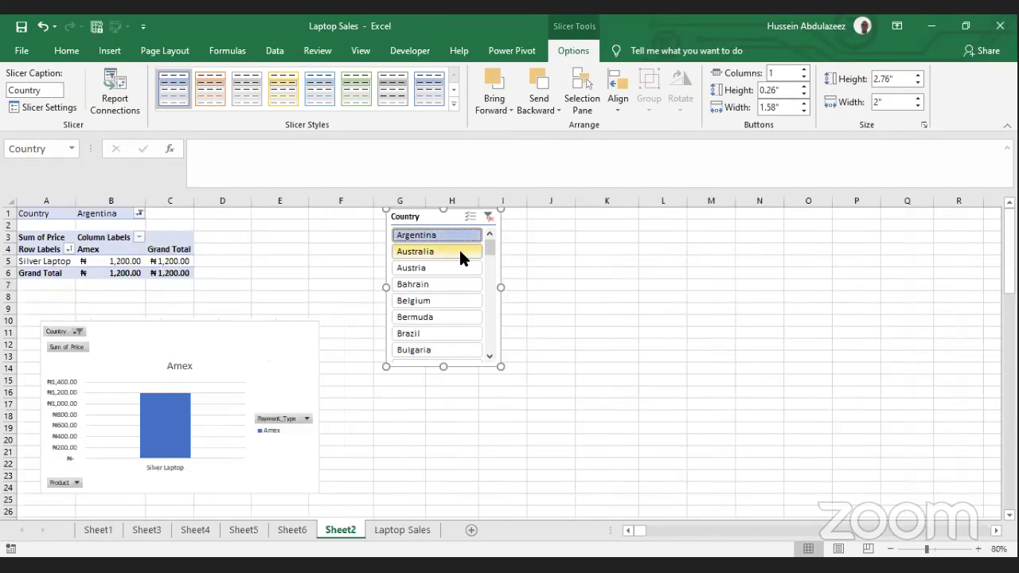
{"action": "left_click", "coordinate": [459, 252]}
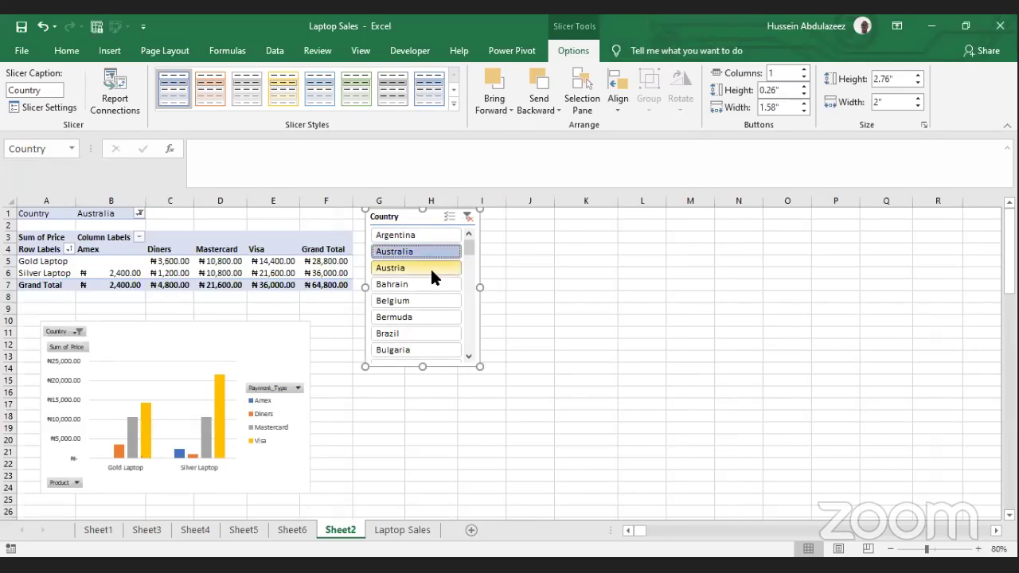
{"action": "left_click", "coordinate": [431, 271]}
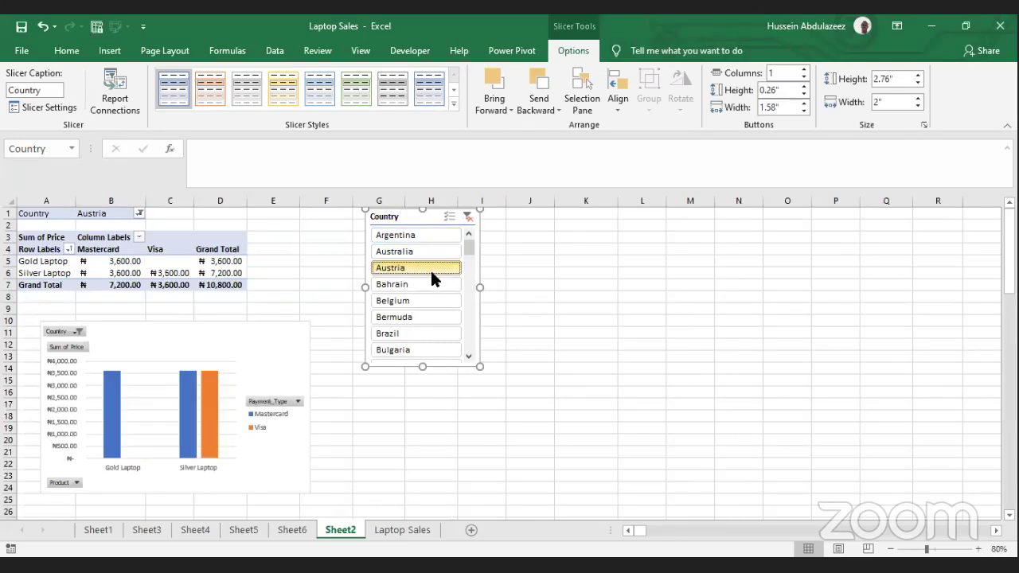
{"action": "left_click", "coordinate": [425, 283]}
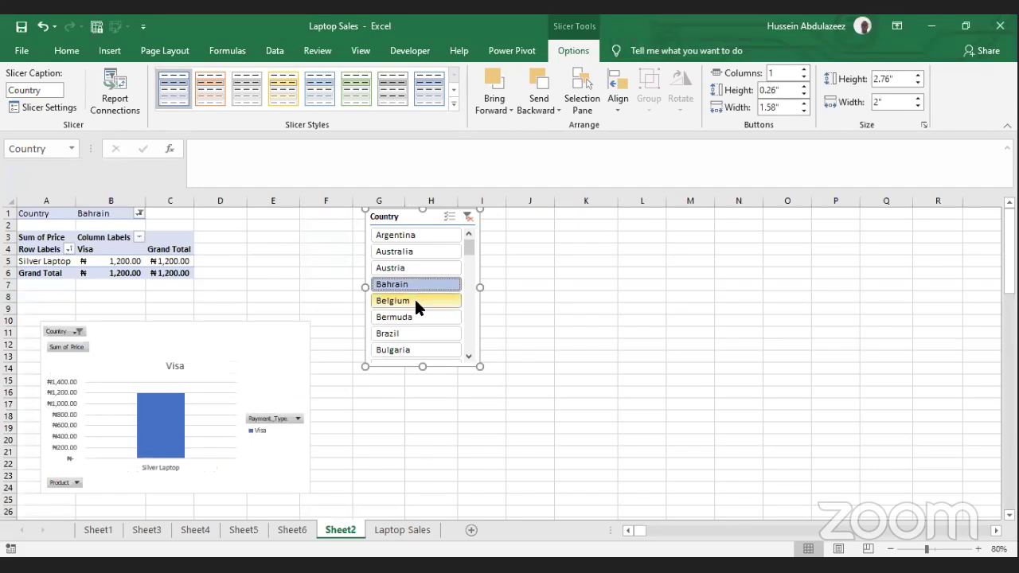
{"action": "left_click", "coordinate": [415, 301]}
{"action": "left_click", "coordinate": [414, 316]}
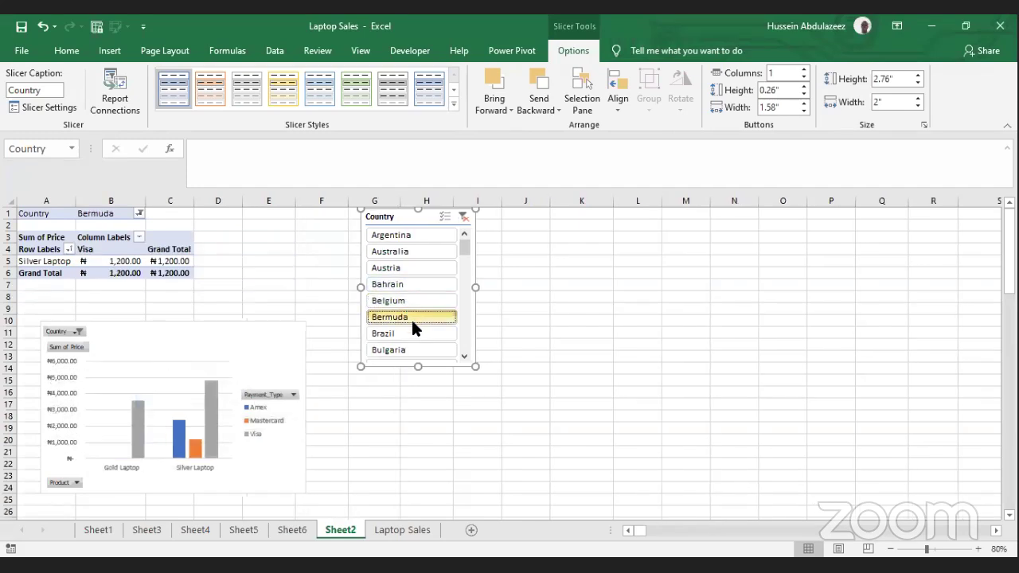
{"action": "left_click", "coordinate": [409, 335]}
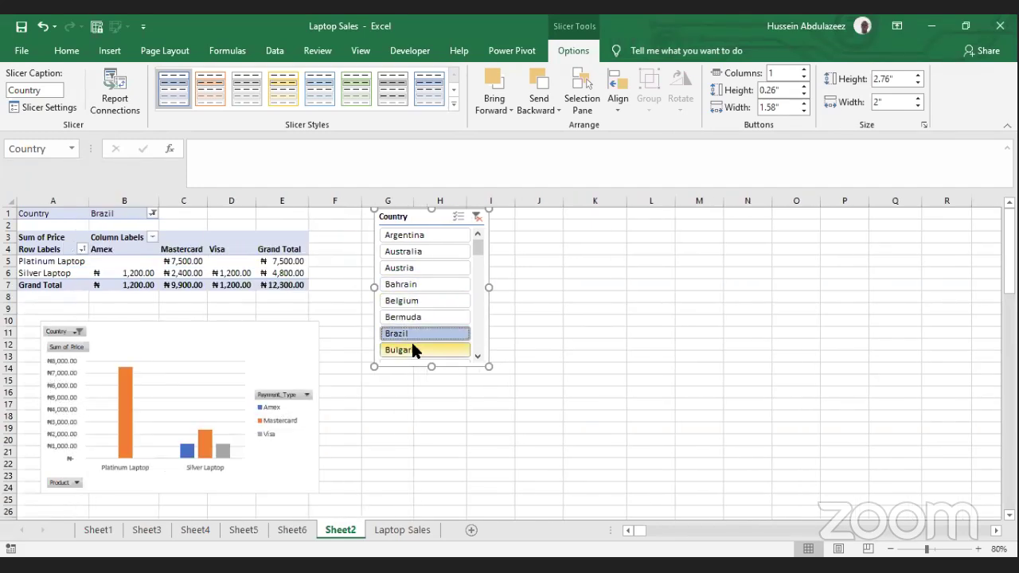
{"action": "left_click", "coordinate": [413, 350]}
Step: Set the Country slicer to Argentina and to Australia in turn, and check the Gold Laptop cell under Amex
{"action": "left_click", "coordinate": [425, 235]}
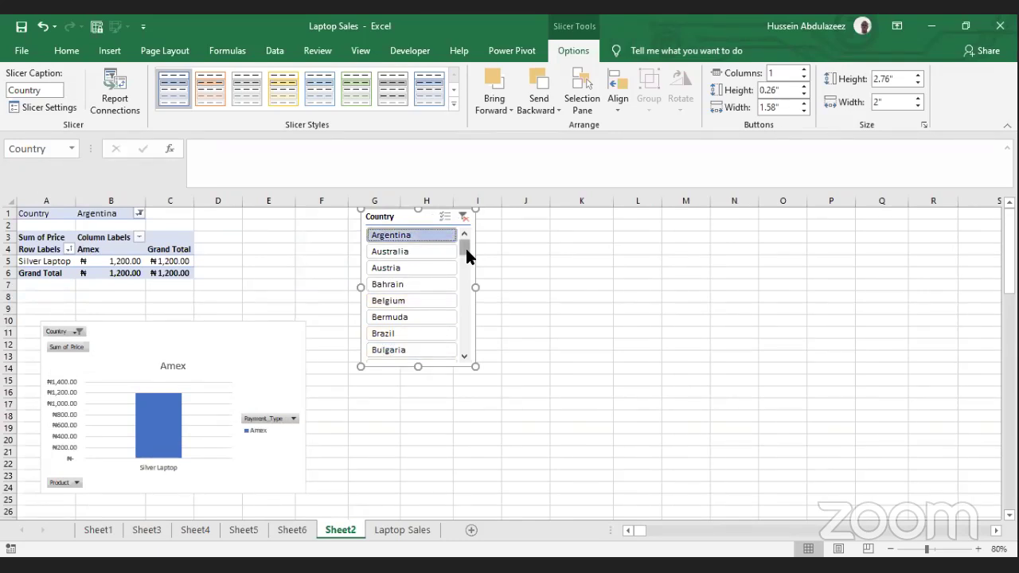
{"action": "left_click", "coordinate": [438, 252]}
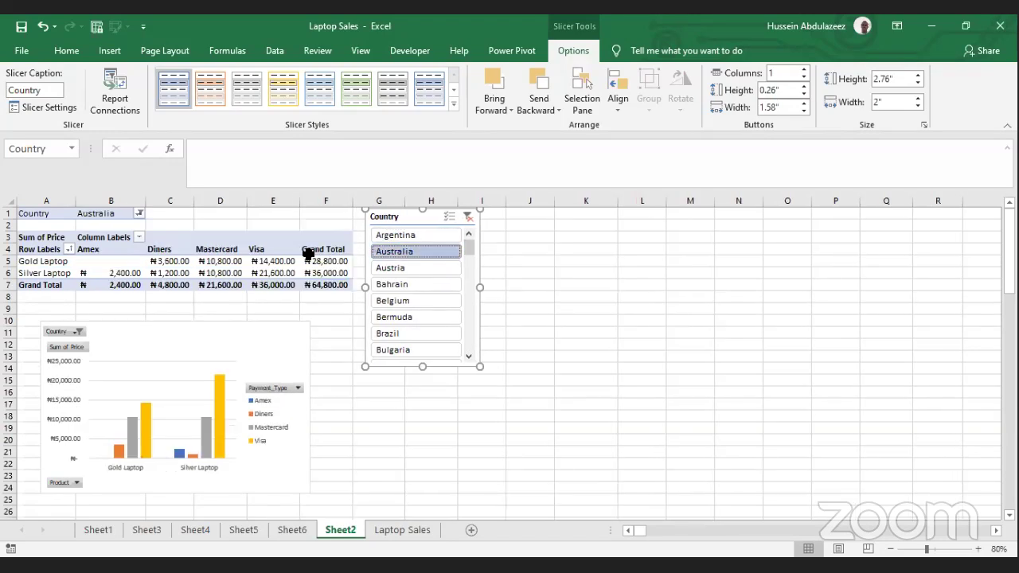
{"action": "mouse_move", "coordinate": [131, 276]}
{"action": "left_click", "coordinate": [116, 262]}
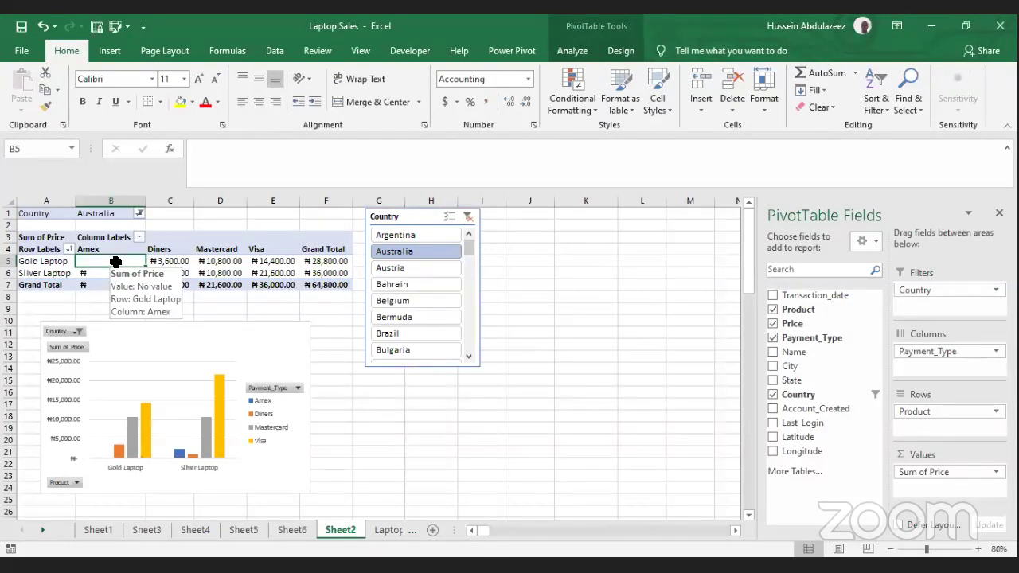
Step: Undo the last Country slicer selections
{"action": "key", "text": "ctrl+z"}
{"action": "key", "text": "ctrl+z"}
{"action": "key", "text": "ctrl+z"}
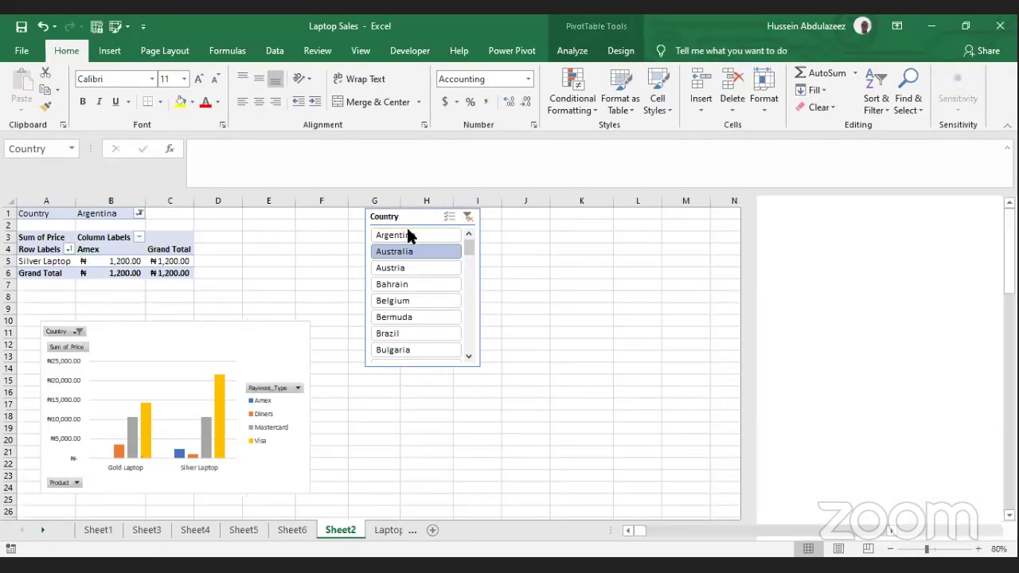
Step: Undo the last two Country slicer selections and delete the Country slicer from the sheet
{"action": "key", "text": "ctrl+z"}
{"action": "key", "text": "ctrl+z"}
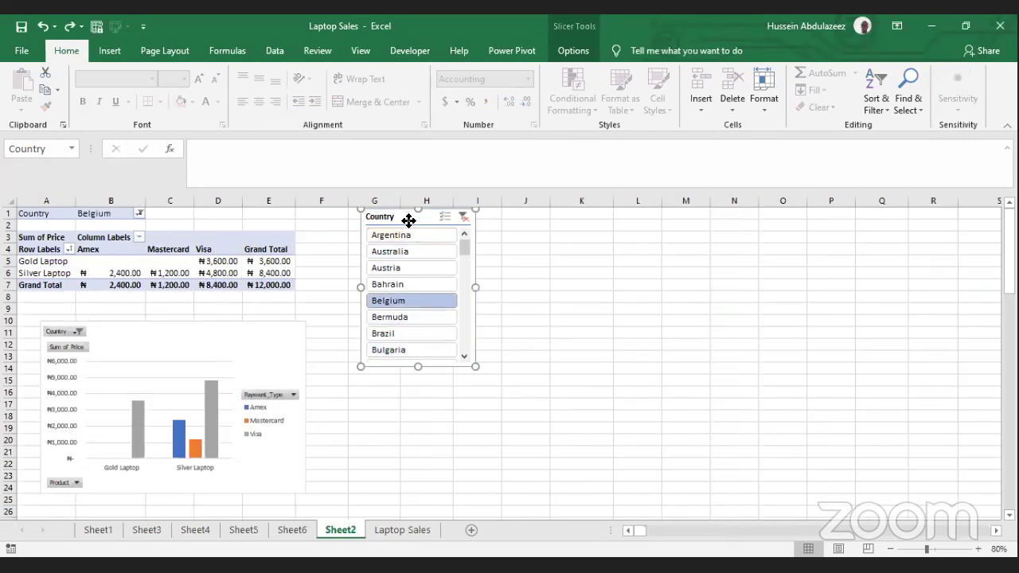
{"action": "key", "text": "Delete"}
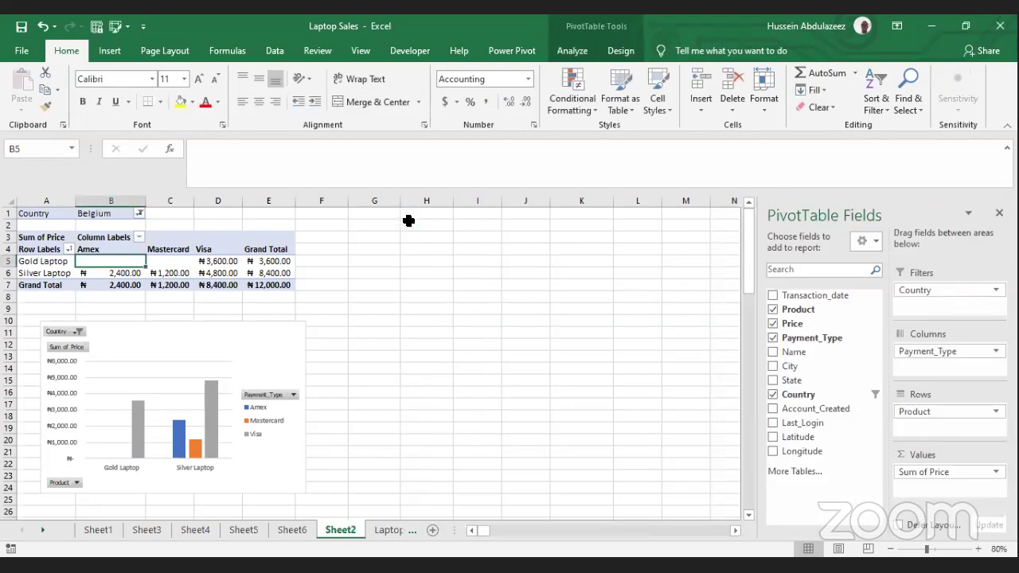
Step: Reset the PivotTable's Country report filter to (All) and select cell B7 inside the PivotTable
{"action": "left_click", "coordinate": [139, 214]}
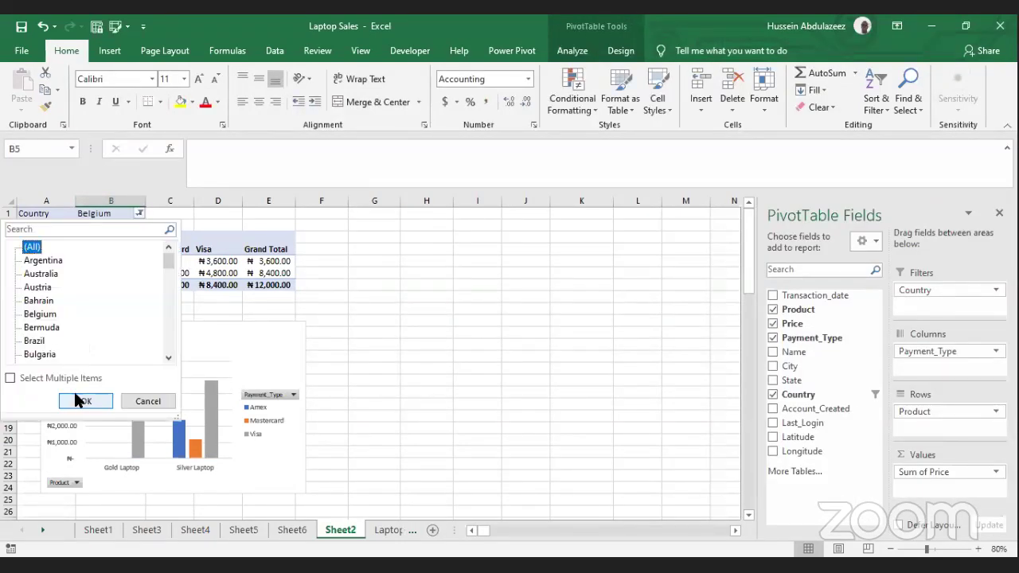
{"action": "left_click", "coordinate": [83, 400]}
{"action": "left_click", "coordinate": [114, 289]}
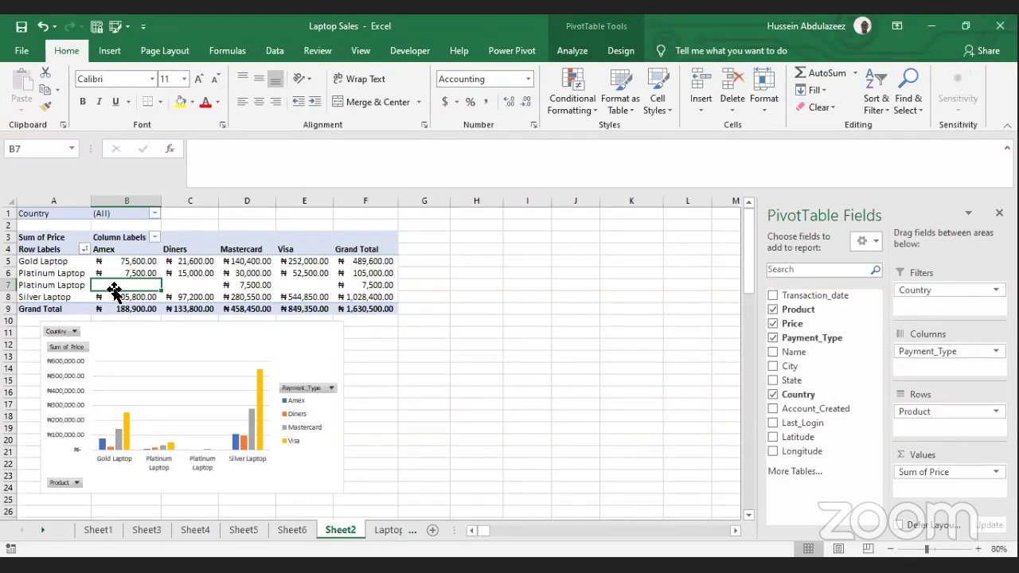
{"action": "key", "text": "Up"}
{"action": "key", "text": "Down"}
{"action": "key", "text": "Right"}
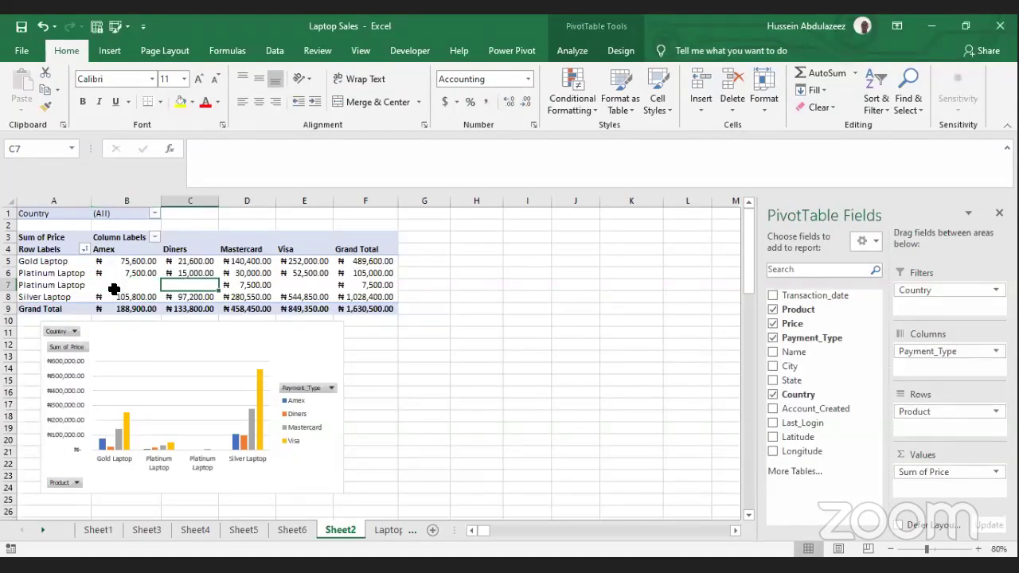
{"action": "key", "text": "Left"}
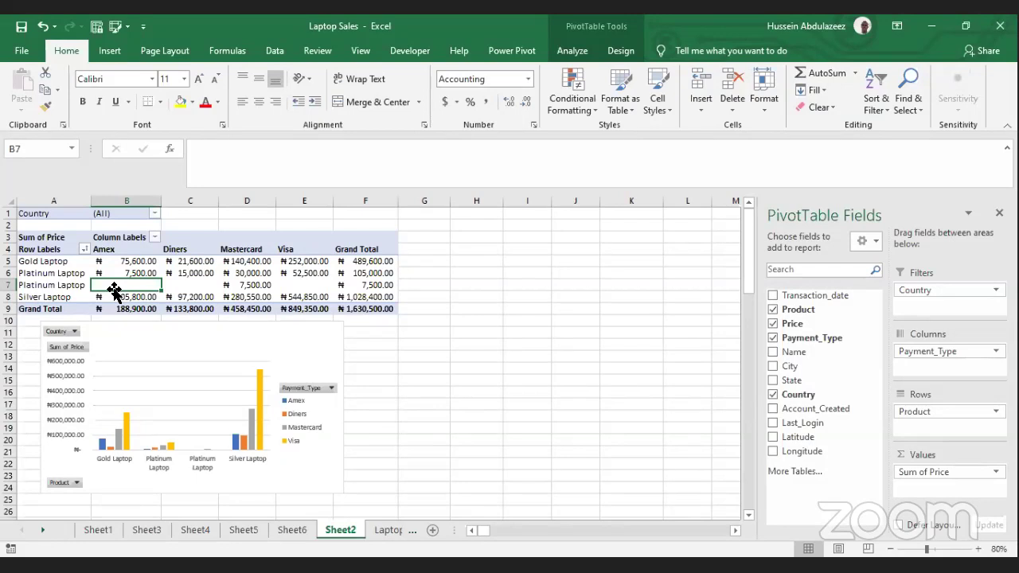
Step: Insert a slicer for the Country field and move it beside the PivotTable, over columns G to I from row 2
{"action": "left_click", "coordinate": [573, 50]}
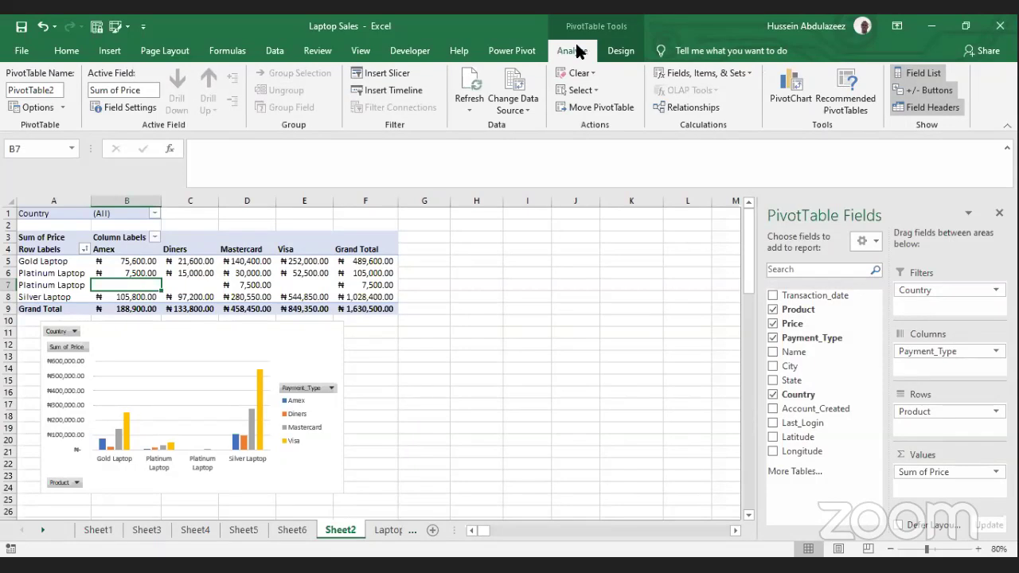
{"action": "left_click", "coordinate": [374, 74]}
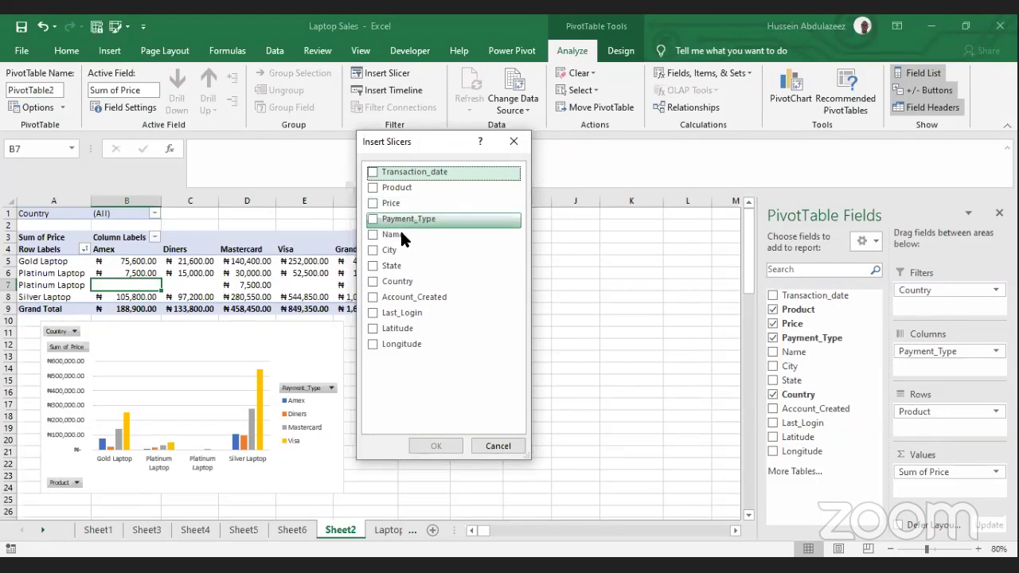
{"action": "left_click", "coordinate": [372, 281]}
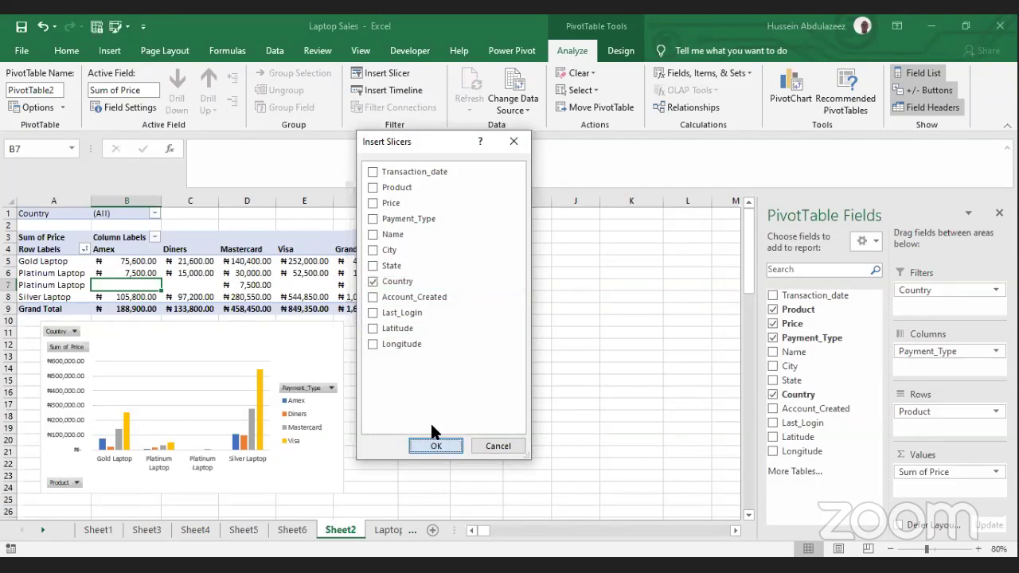
{"action": "left_click", "coordinate": [435, 446]}
{"action": "left_click_drag", "start_coordinate": [388, 291], "coordinate": [475, 225]}
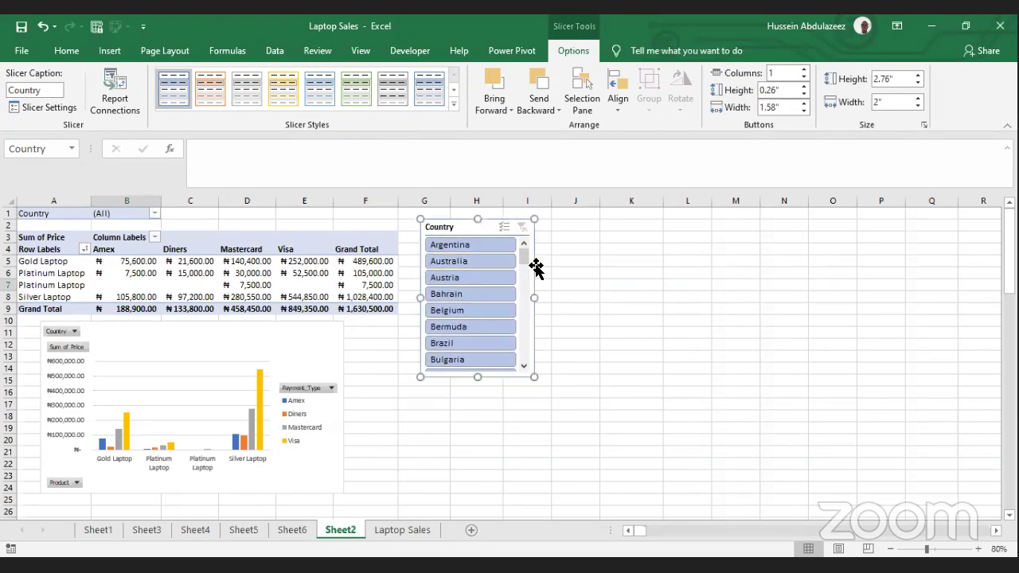
{"action": "mouse_move", "coordinate": [526, 261]}
{"action": "left_mouse_down"}
{"action": "mouse_move", "coordinate": [527, 288]}
{"action": "mouse_move", "coordinate": [525, 255]}
{"action": "left_mouse_up"}
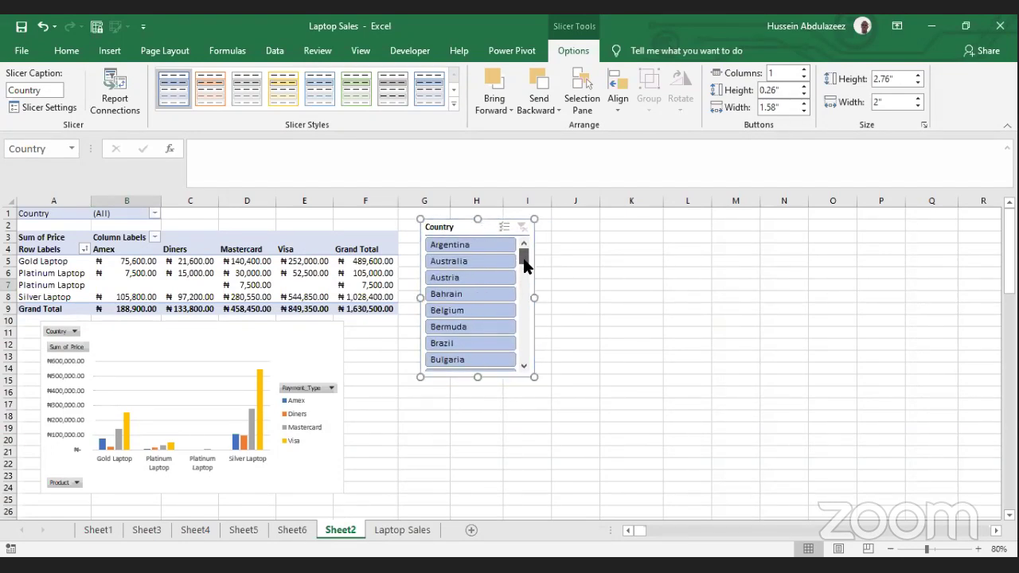
Step: View the PivotTable and chart with the Country slicer set to Argentina, Australia, Austria, Bahrain and Belgium in turn, returning to Argentina
{"action": "left_click", "coordinate": [475, 247]}
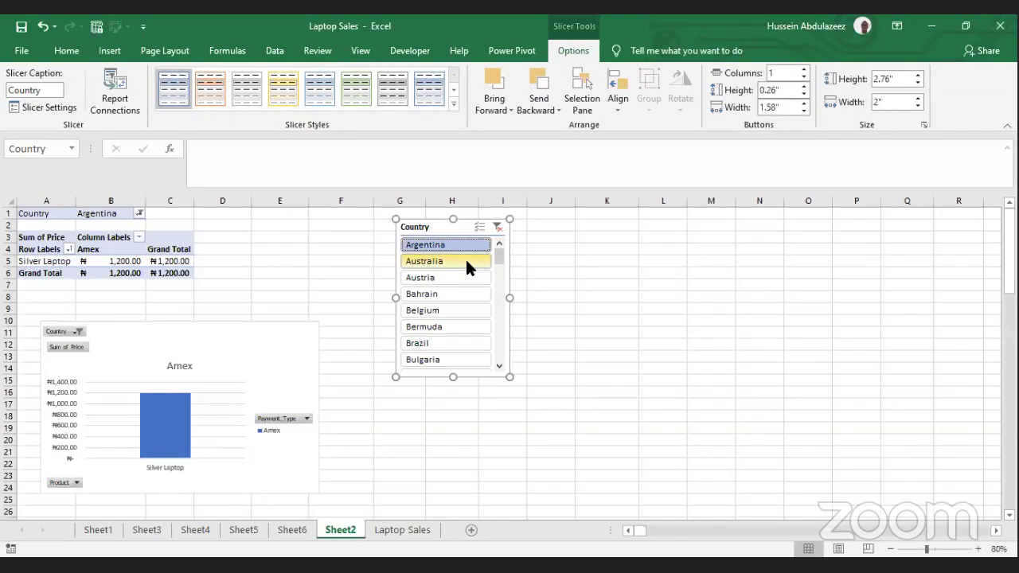
{"action": "left_click", "coordinate": [467, 266]}
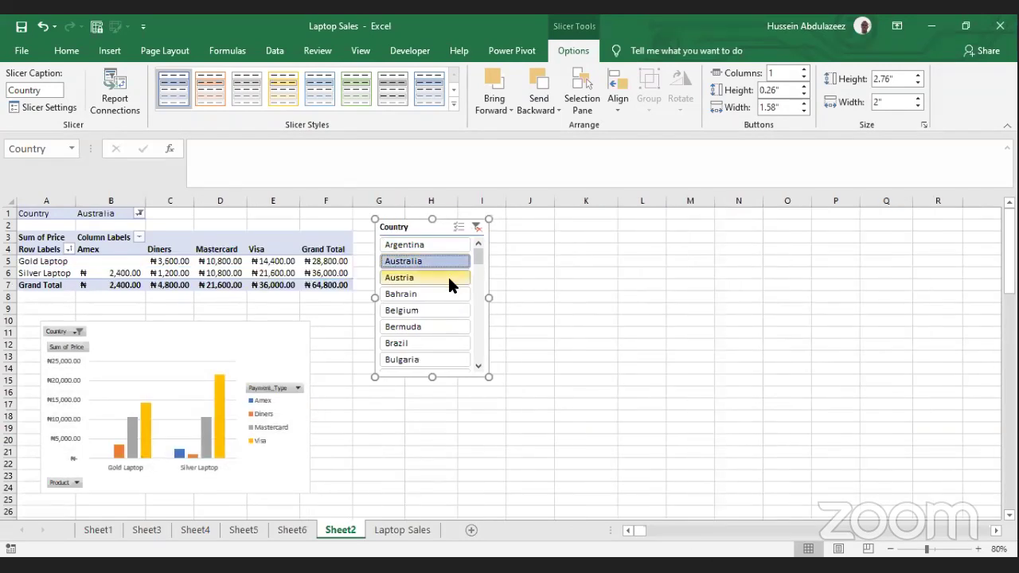
{"action": "left_click", "coordinate": [447, 274]}
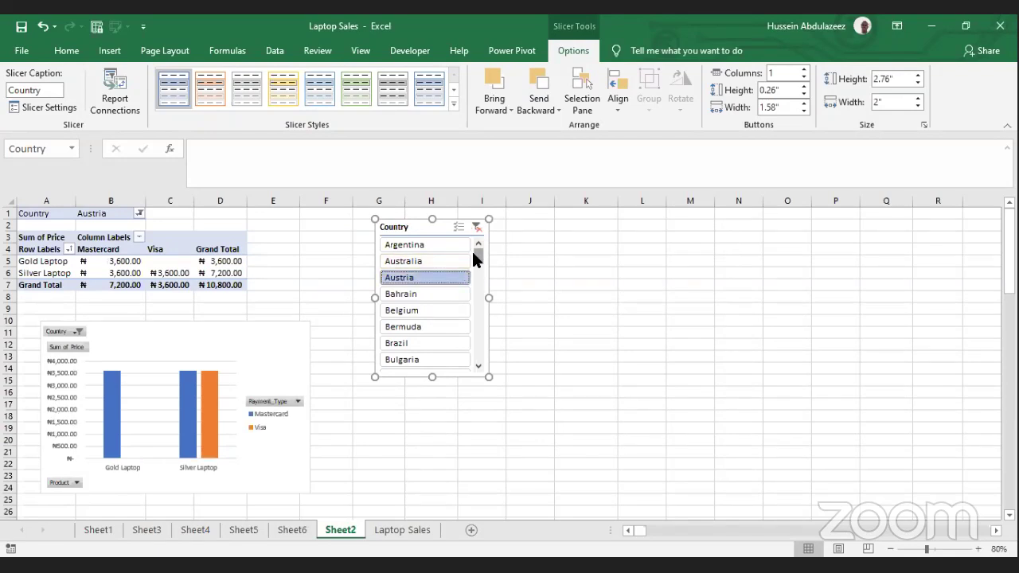
{"action": "left_click", "coordinate": [444, 295]}
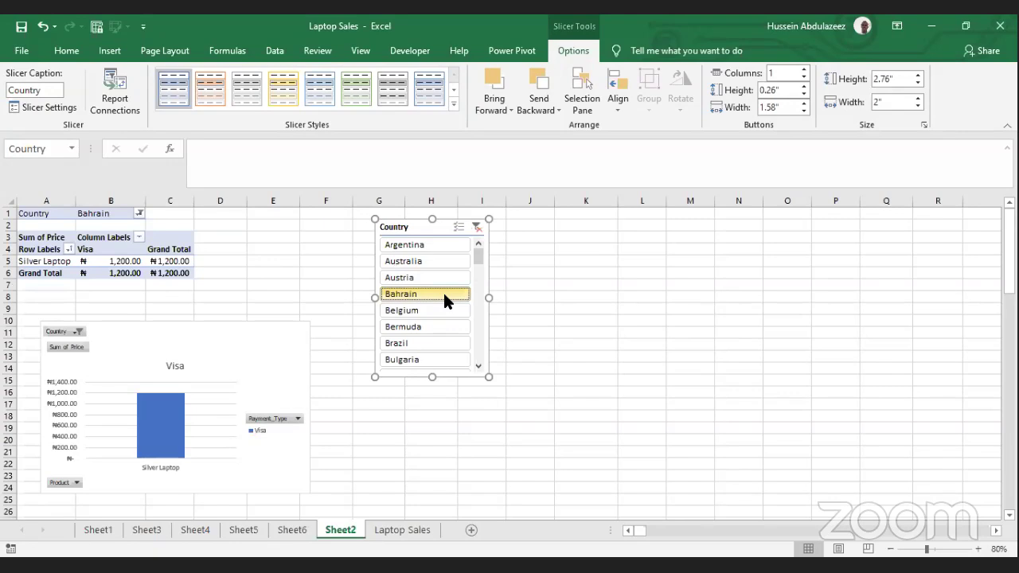
{"action": "left_click", "coordinate": [440, 310]}
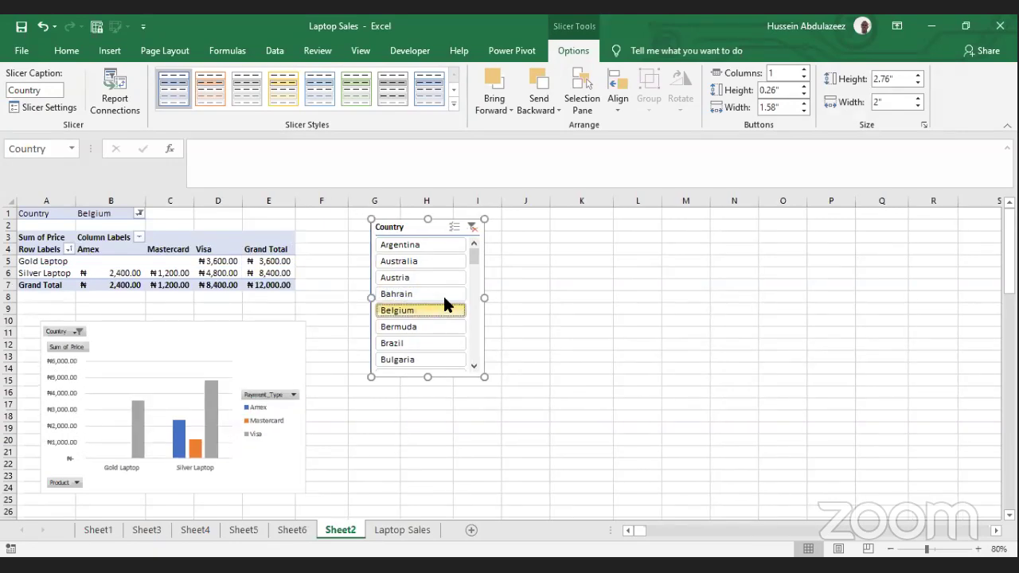
{"action": "left_click", "coordinate": [453, 246]}
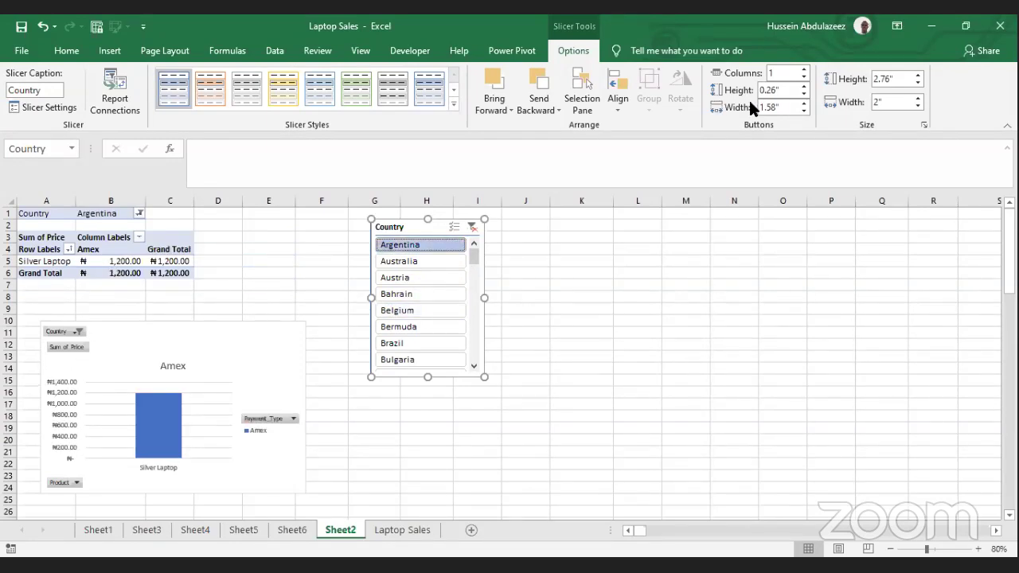
Step: Deselect the Country slicer and filter with it by Austria, Bahrain and Belgium one at a time, going back through Austria and ending on Bahrain
{"action": "left_click", "coordinate": [297, 253]}
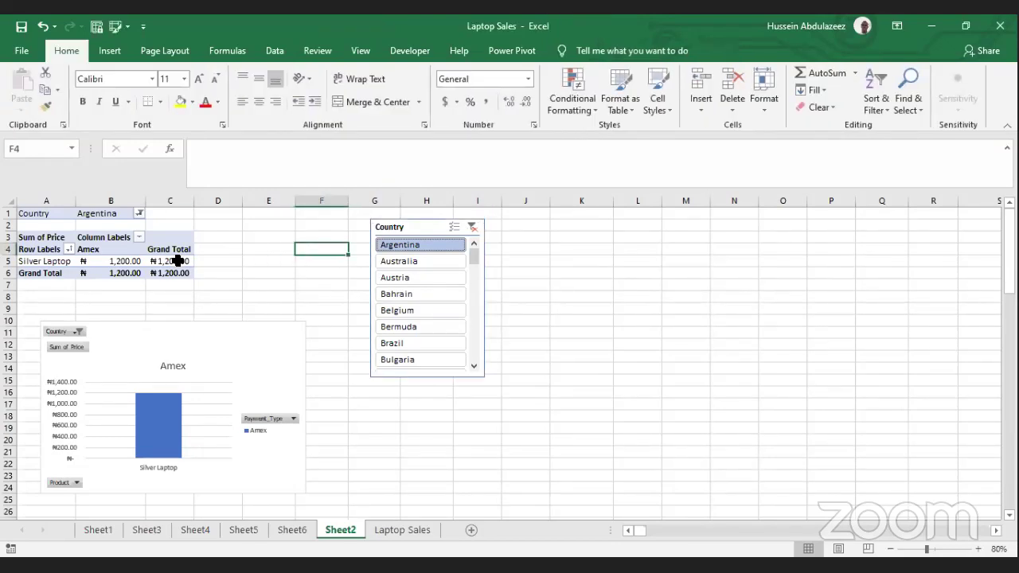
{"action": "left_click", "coordinate": [423, 275]}
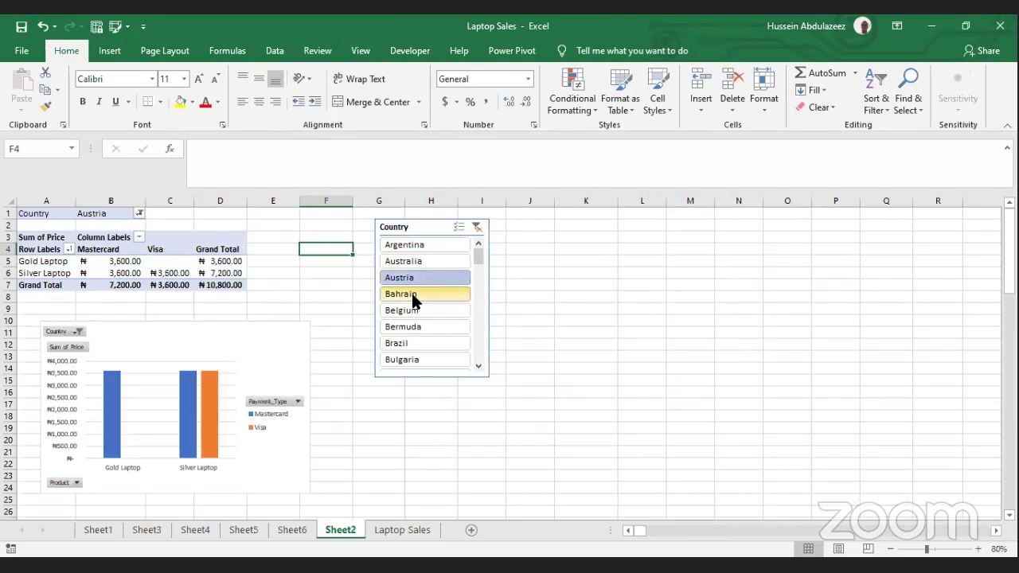
{"action": "left_click", "coordinate": [412, 294]}
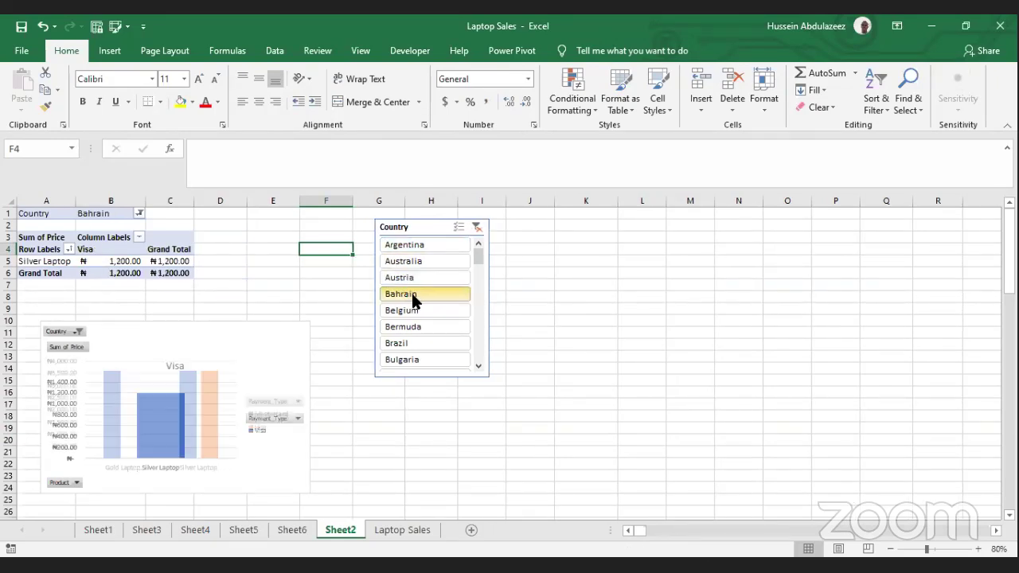
{"action": "left_click", "coordinate": [401, 312]}
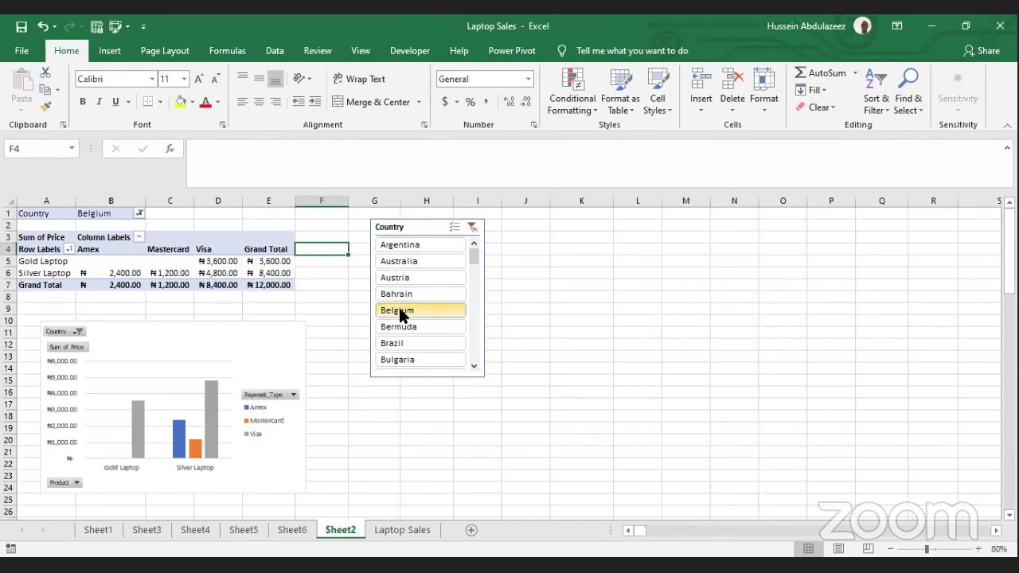
{"action": "left_click", "coordinate": [405, 278]}
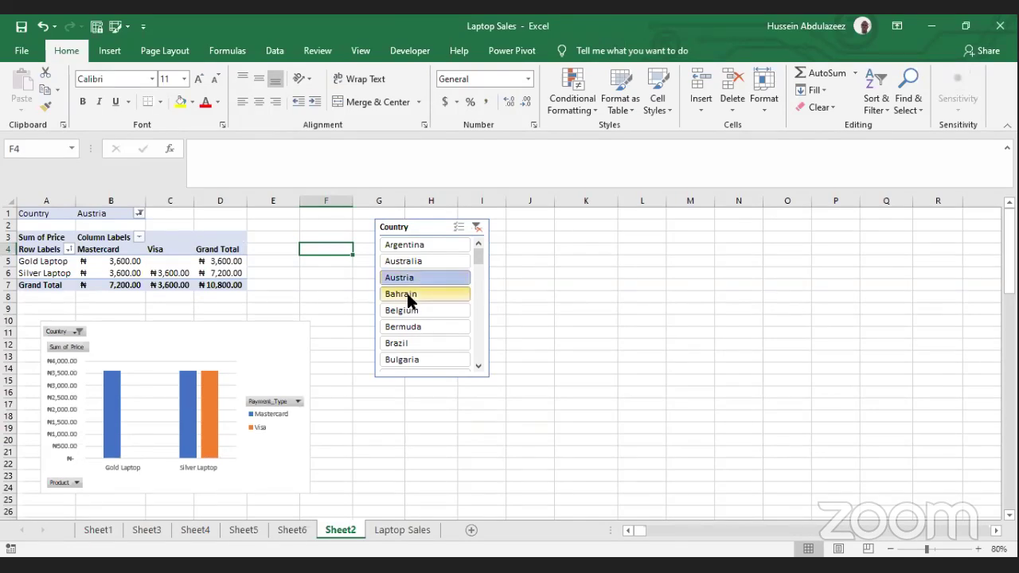
{"action": "left_click", "coordinate": [407, 293]}
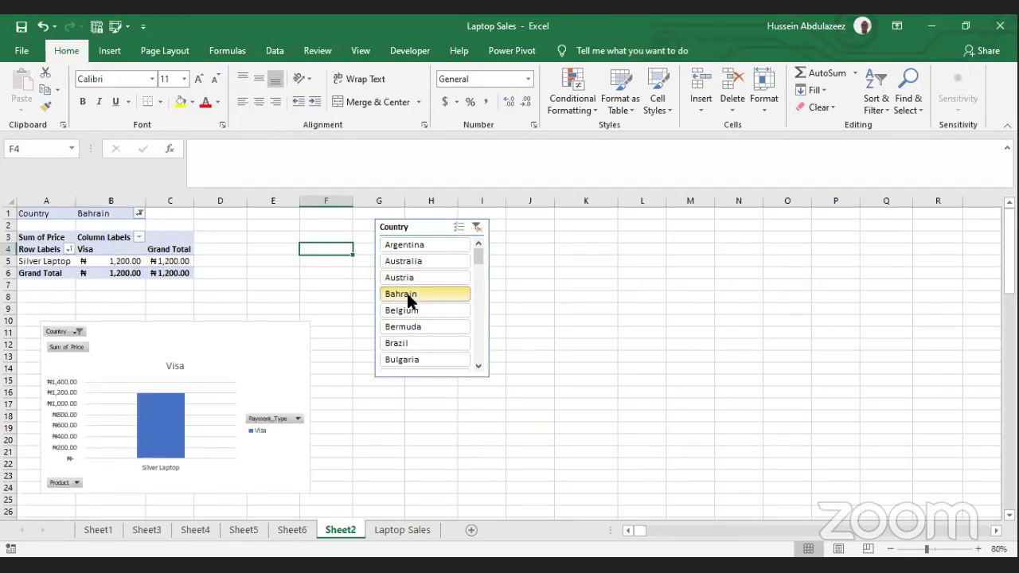